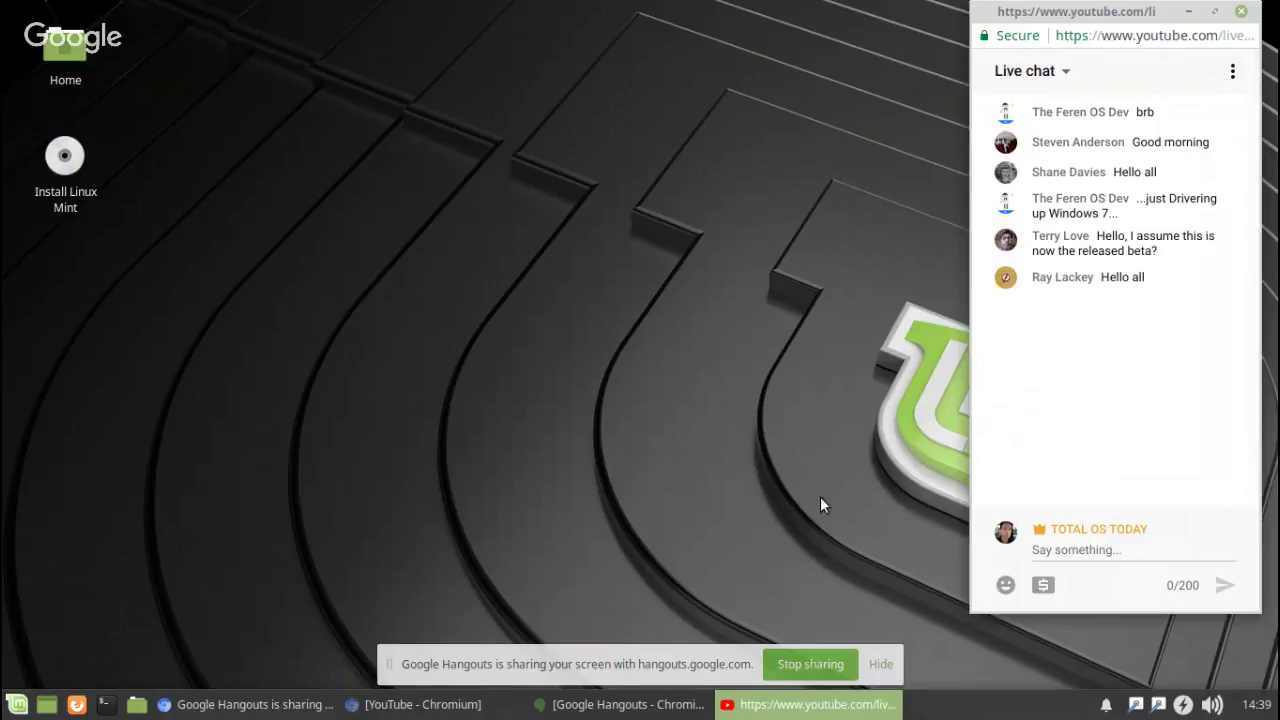
- Hide the screen-sharing notice, bring up the Hangouts broadcast window for a check and minimise it again
left_click(881, 664)
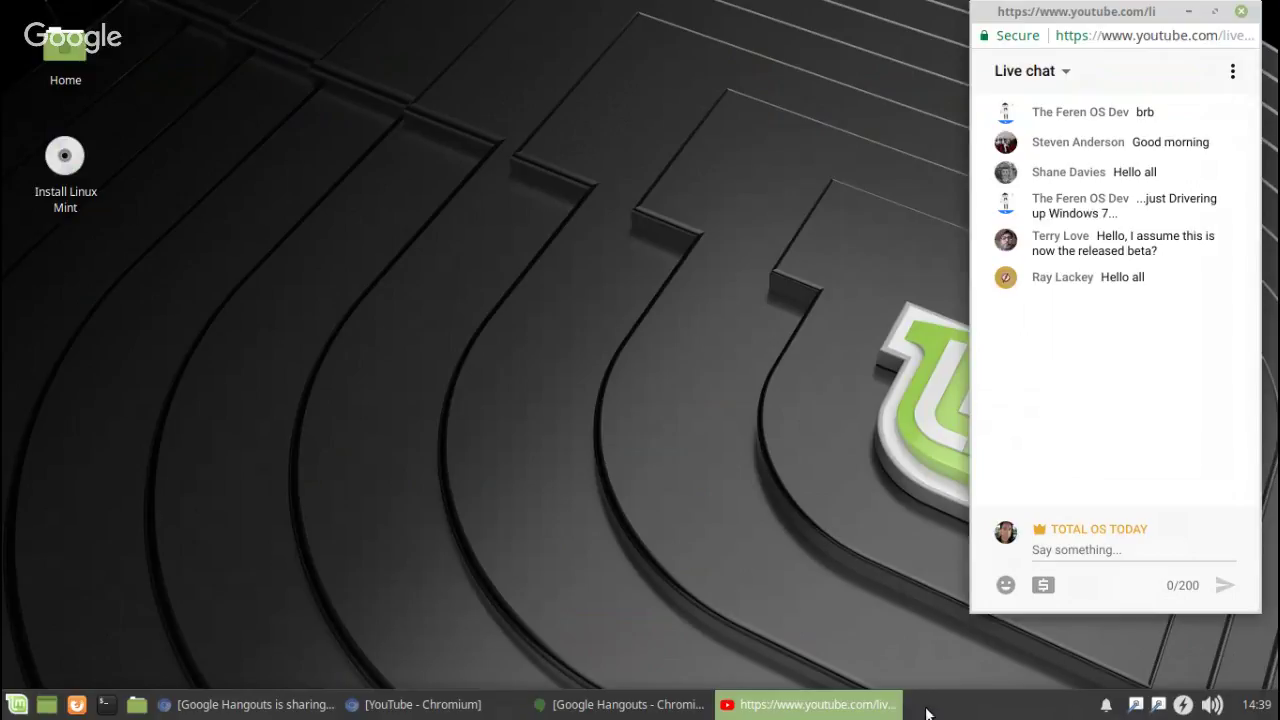
left_click(634, 709)
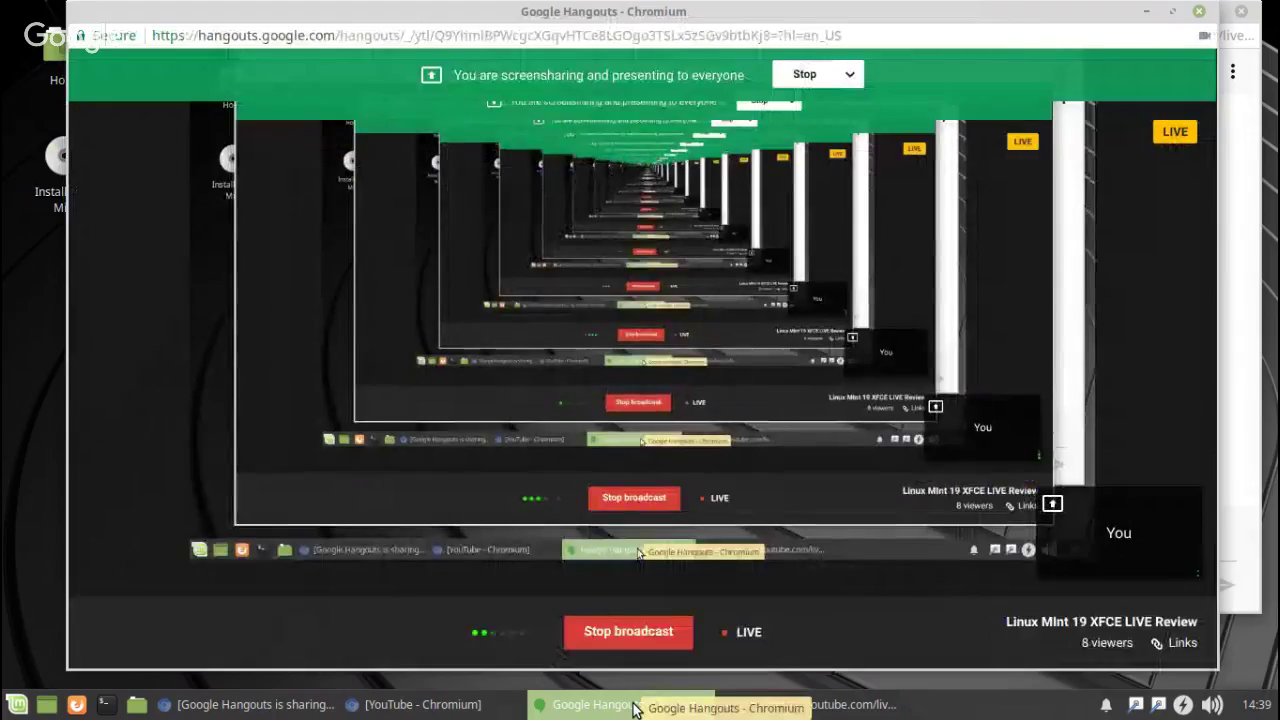
left_click(1147, 11)
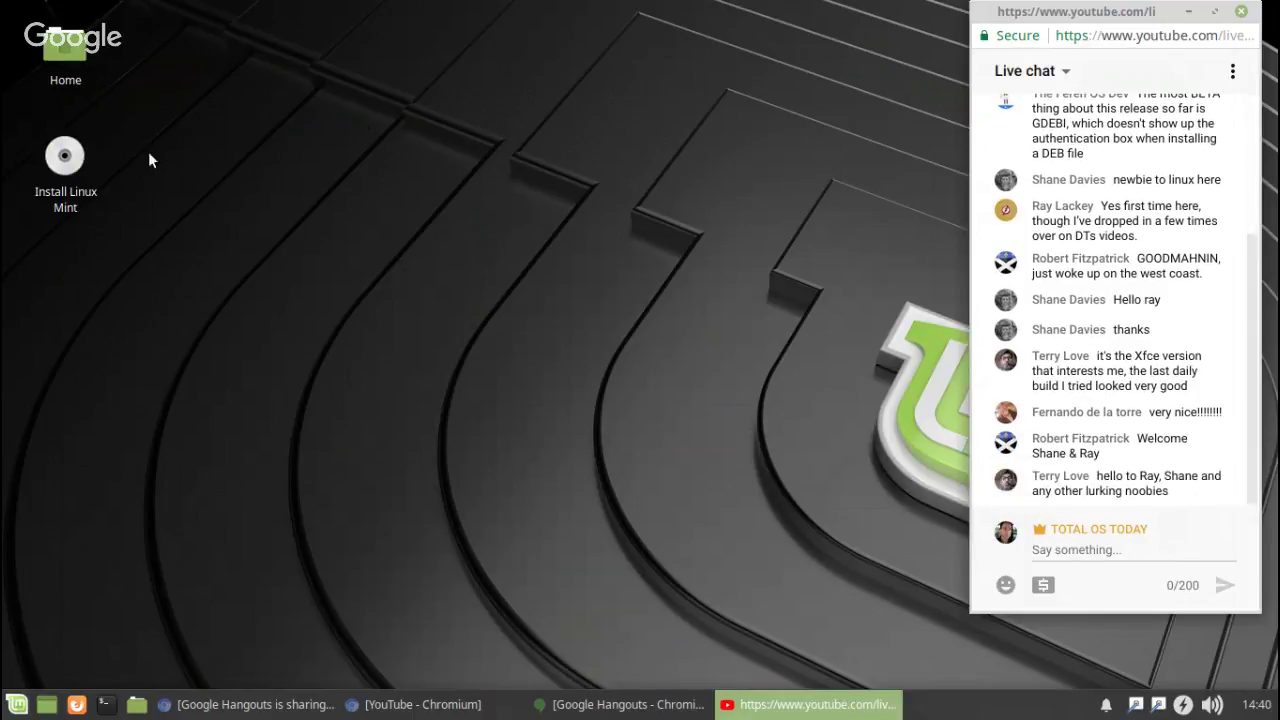
- Set the desktop wallpaper to the backdrop showing a hand on a steering wheel on a mountain road, and close the desktop settings
left_click(76, 162)
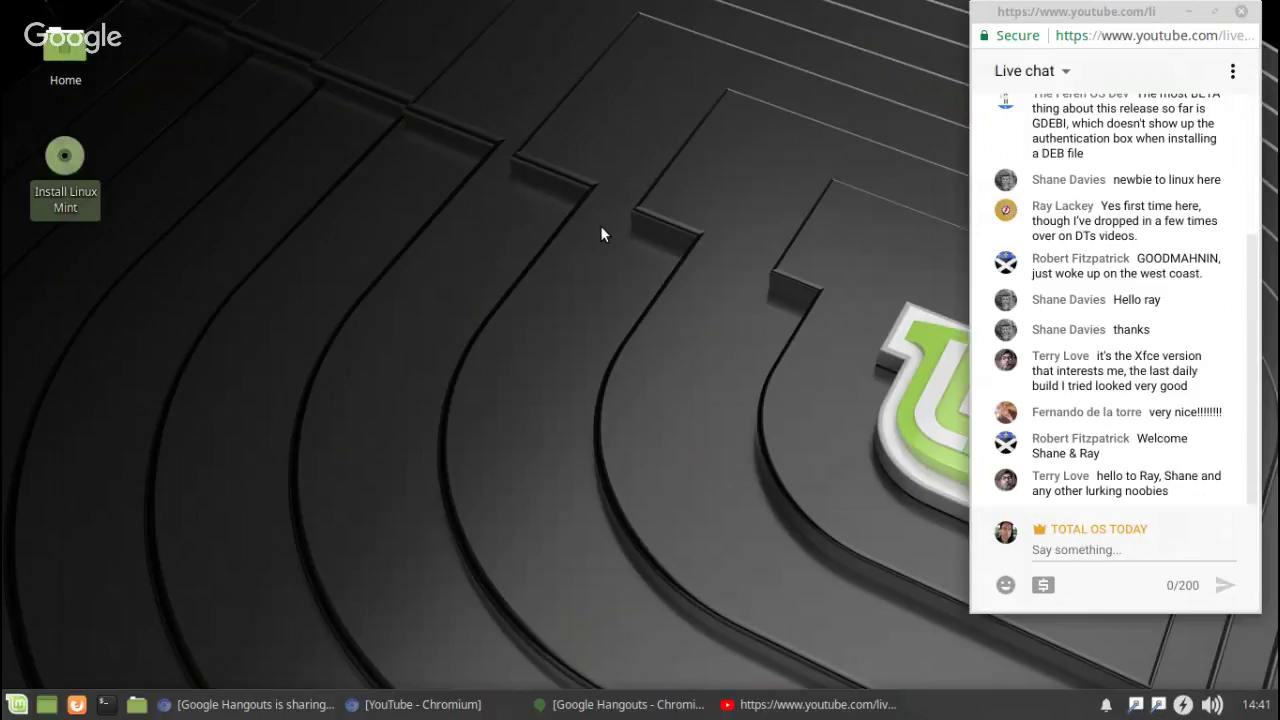
right_click(380, 123)
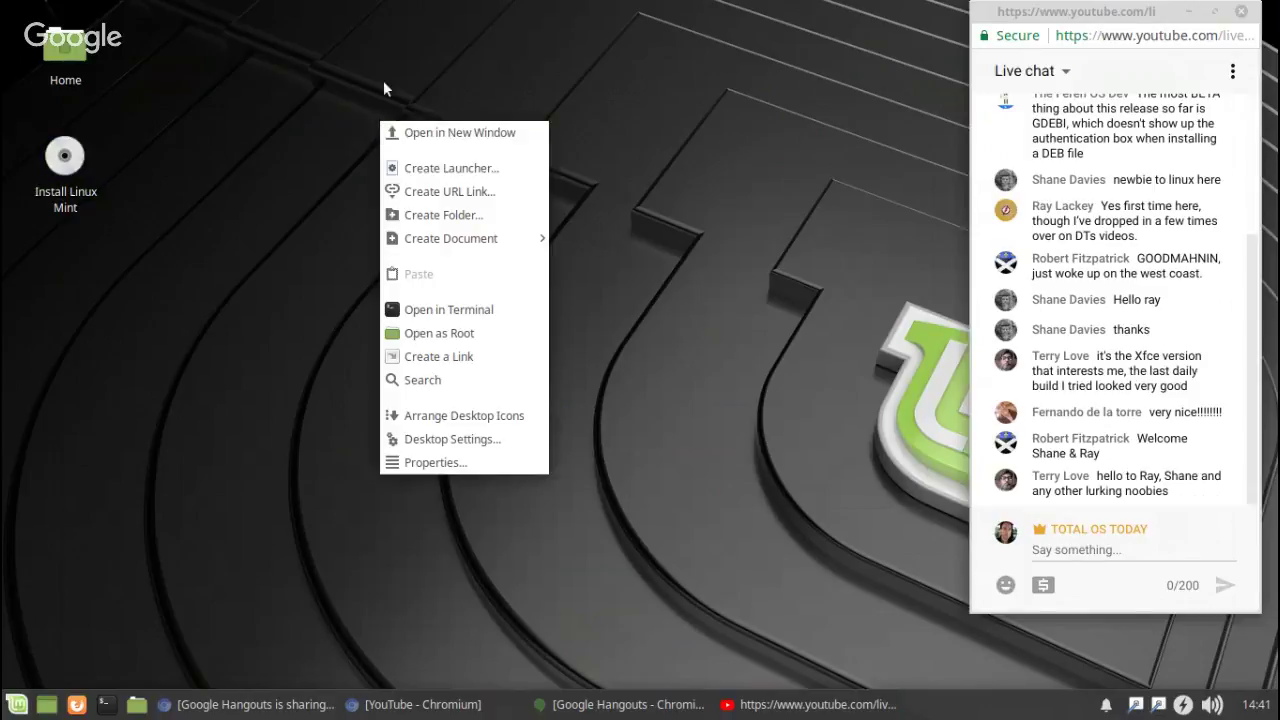
left_click(360, 82)
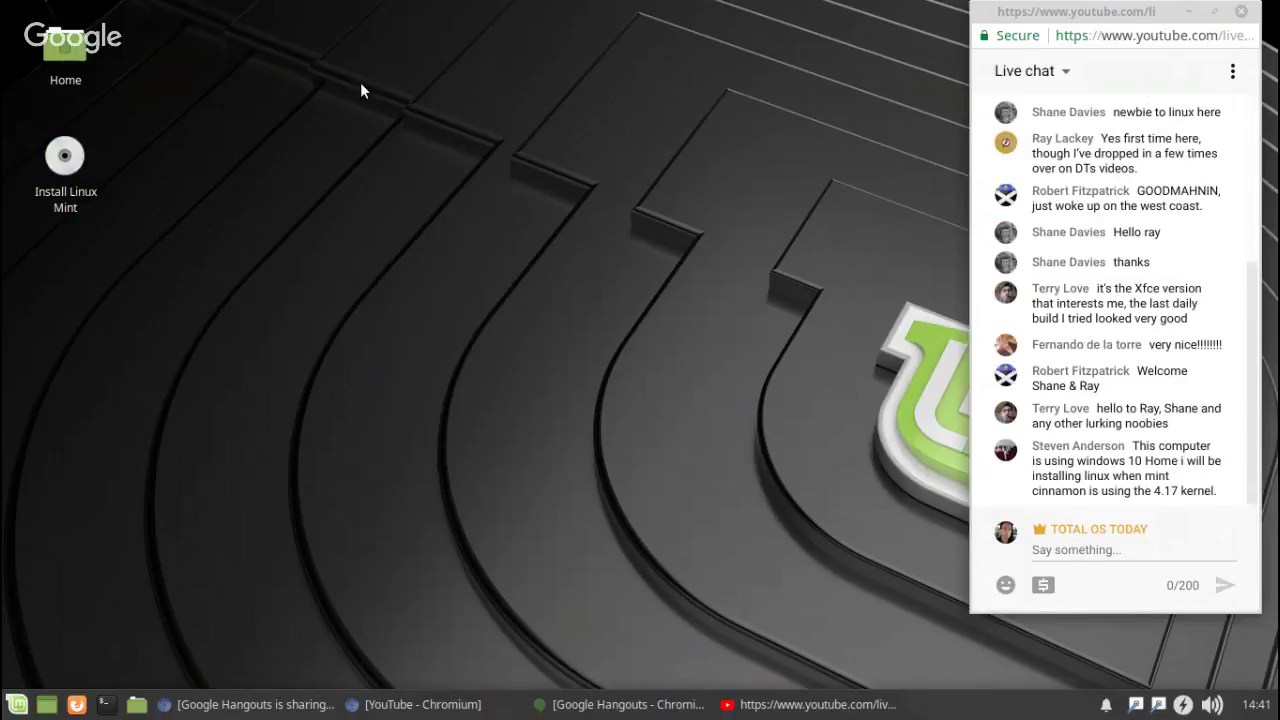
right_click(360, 82)
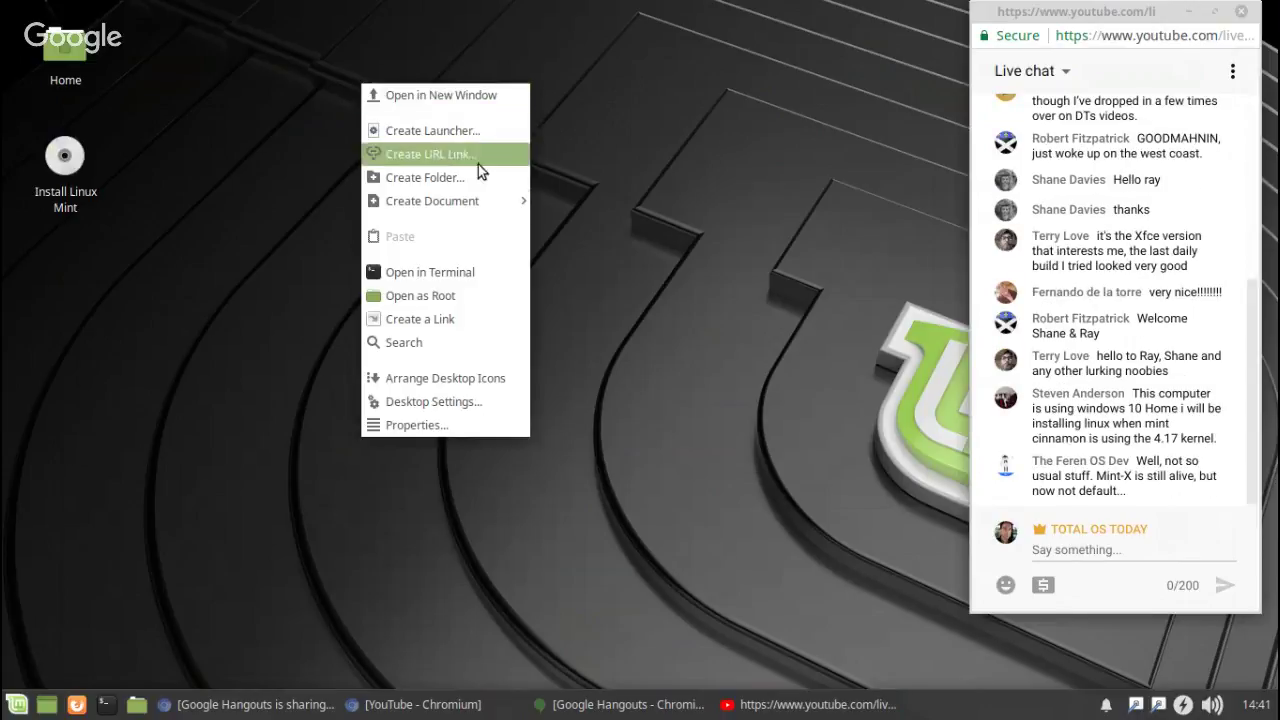
left_click(500, 406)
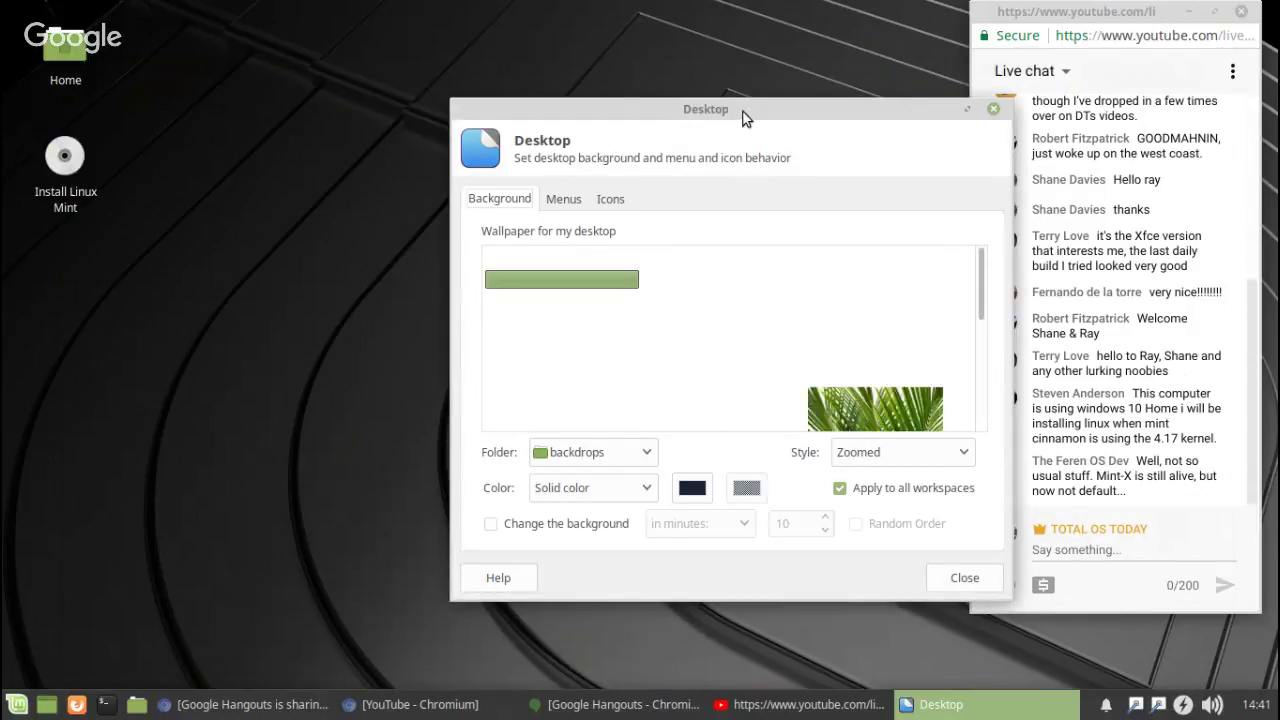
left_click_drag(748, 115, 513, 40)
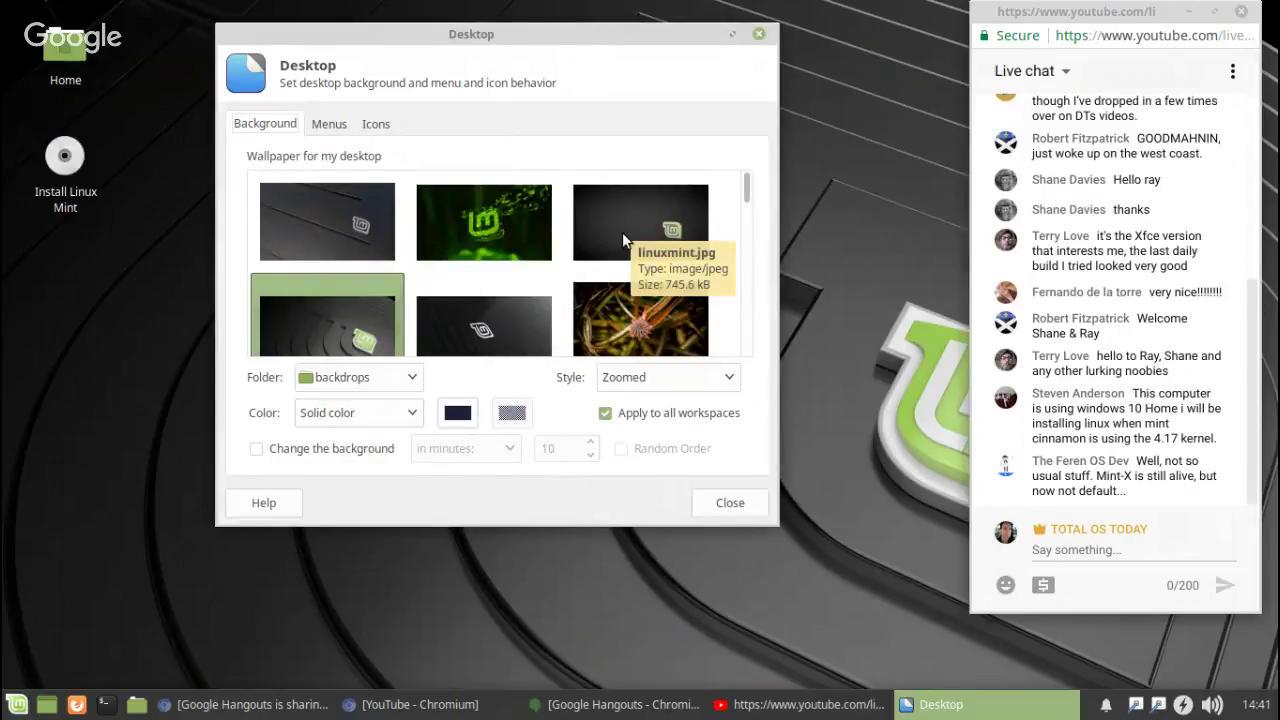
scroll(622, 237, "down", 5)
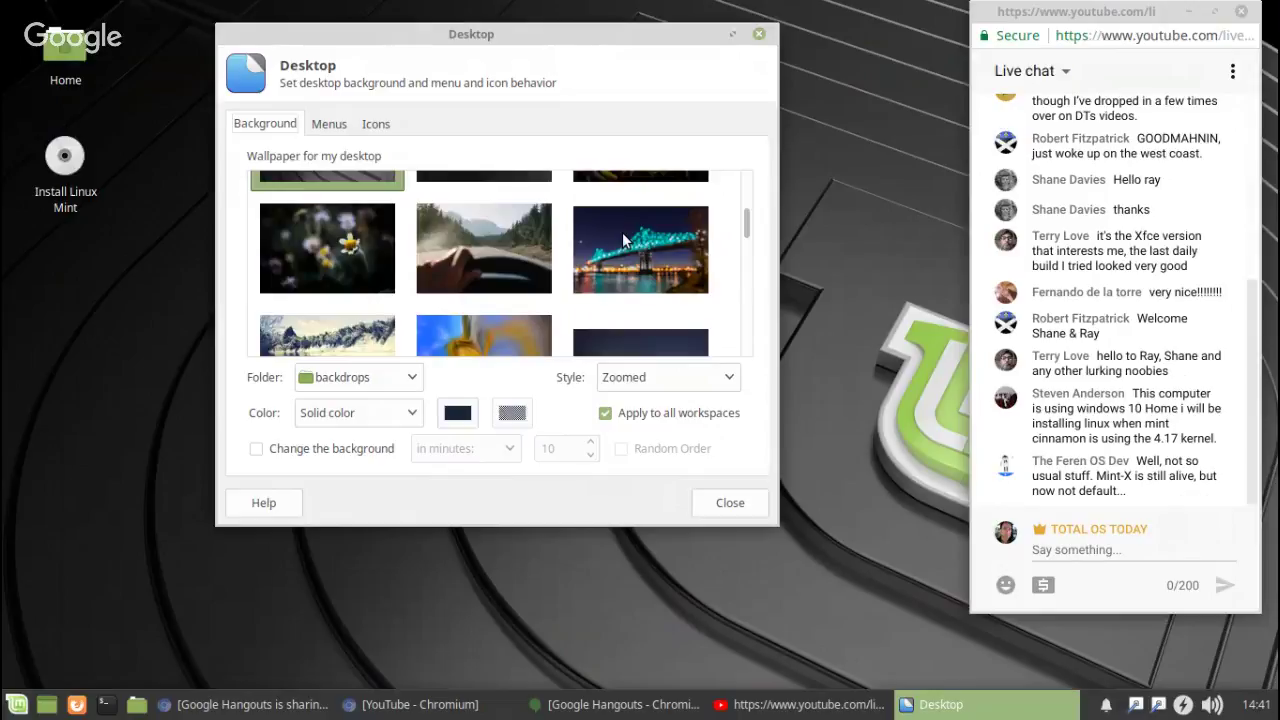
scroll(622, 240, "down", 1)
scroll(622, 235, "up", 1)
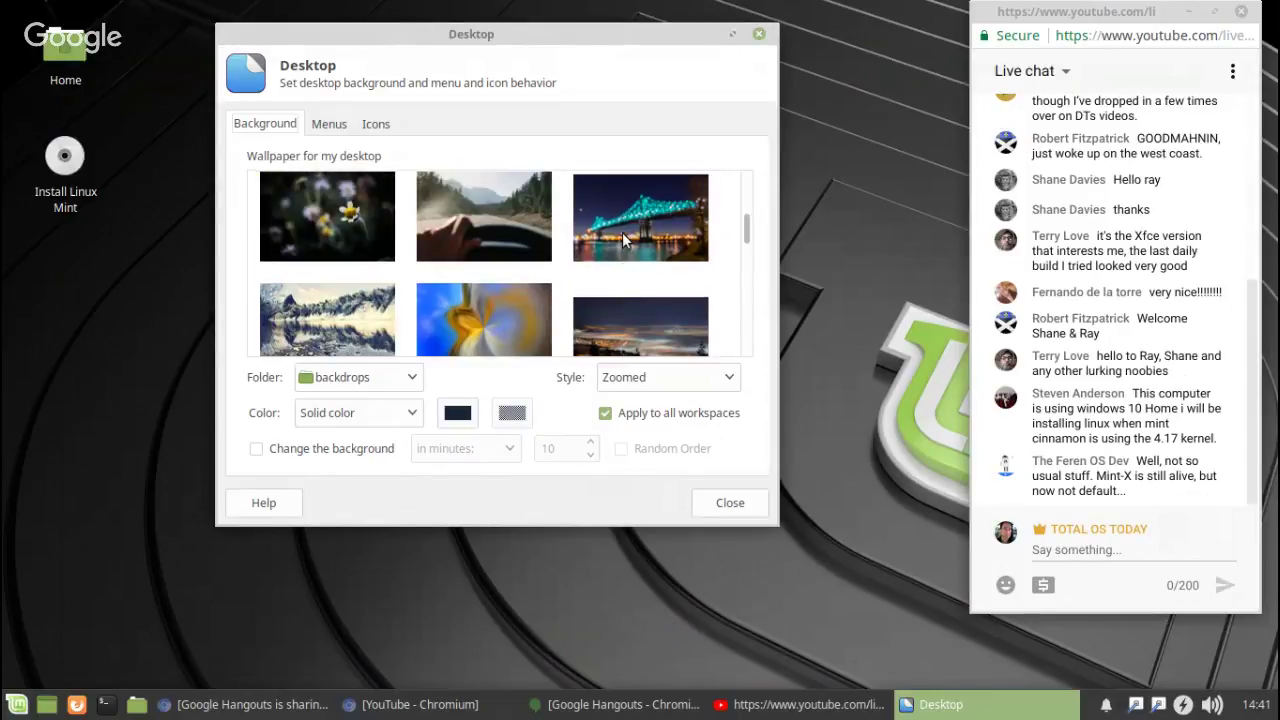
left_click(527, 240)
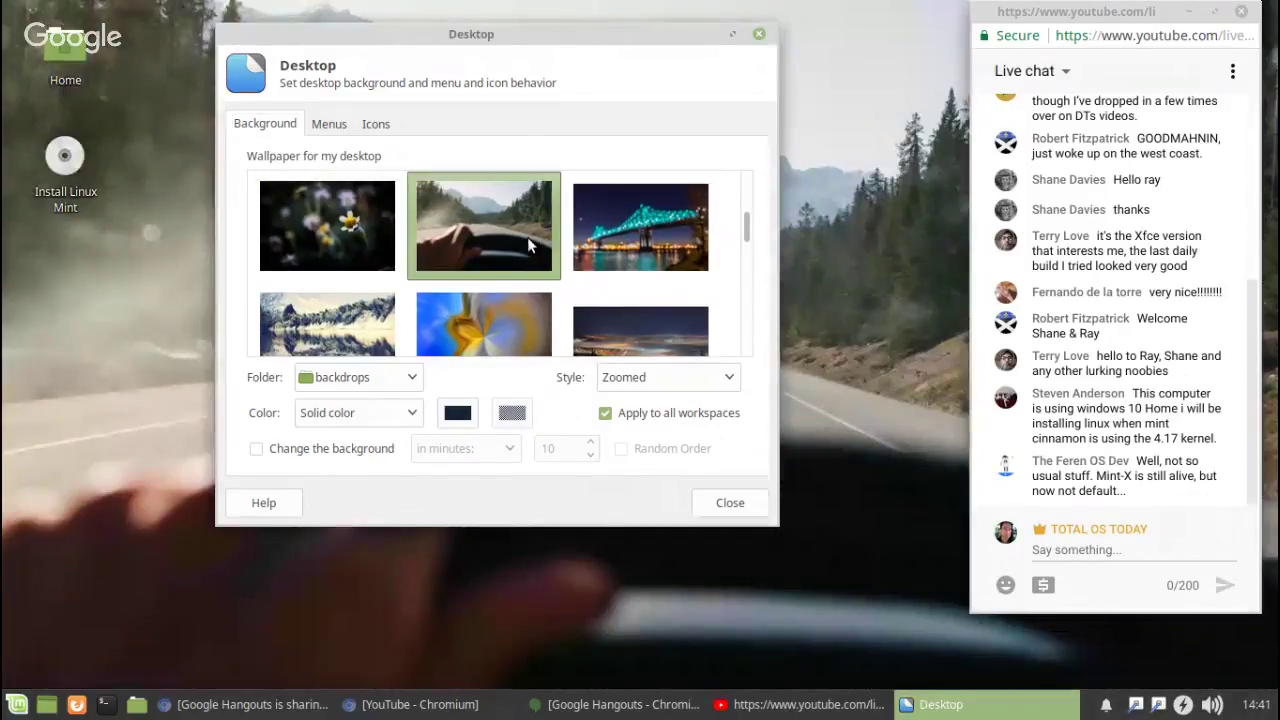
left_click(732, 506)
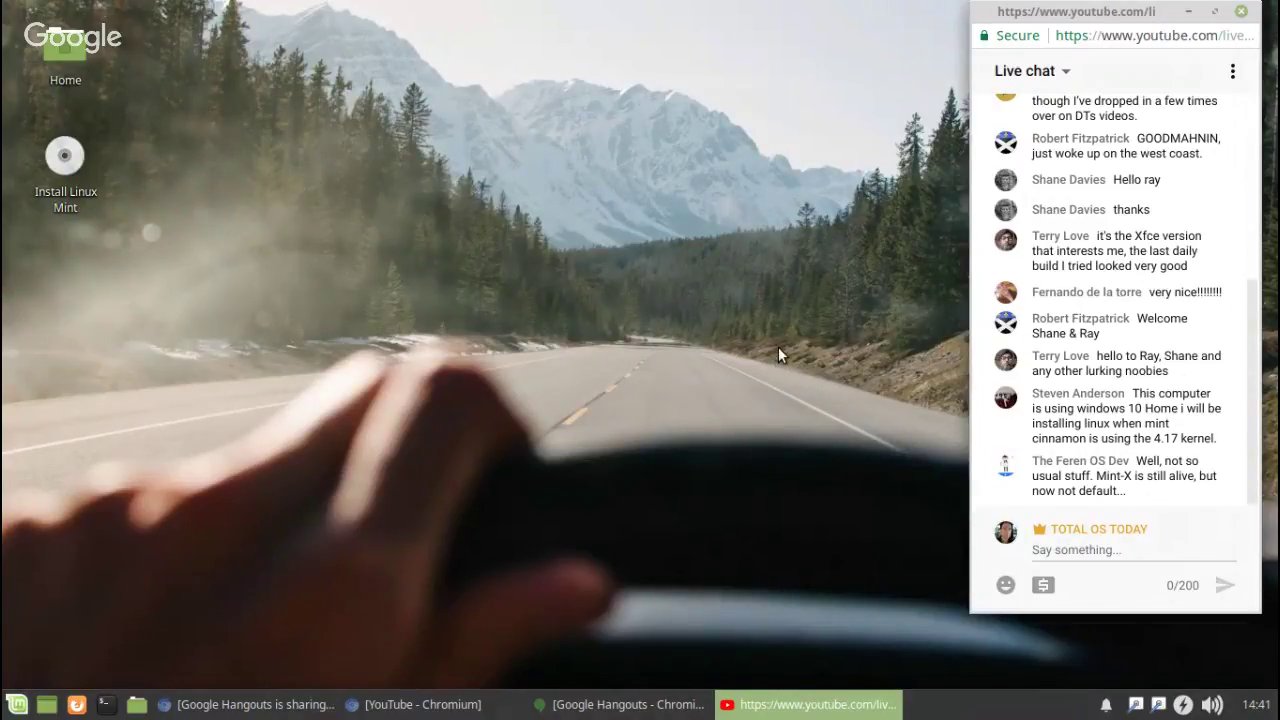
- Move the live chat window slightly inward from the screen corner and view the Desktop folder's general properties
mouse_move(1102, 12)
left_mouse_down()
mouse_move(645, 55)
mouse_move(1097, 26)
left_mouse_up()
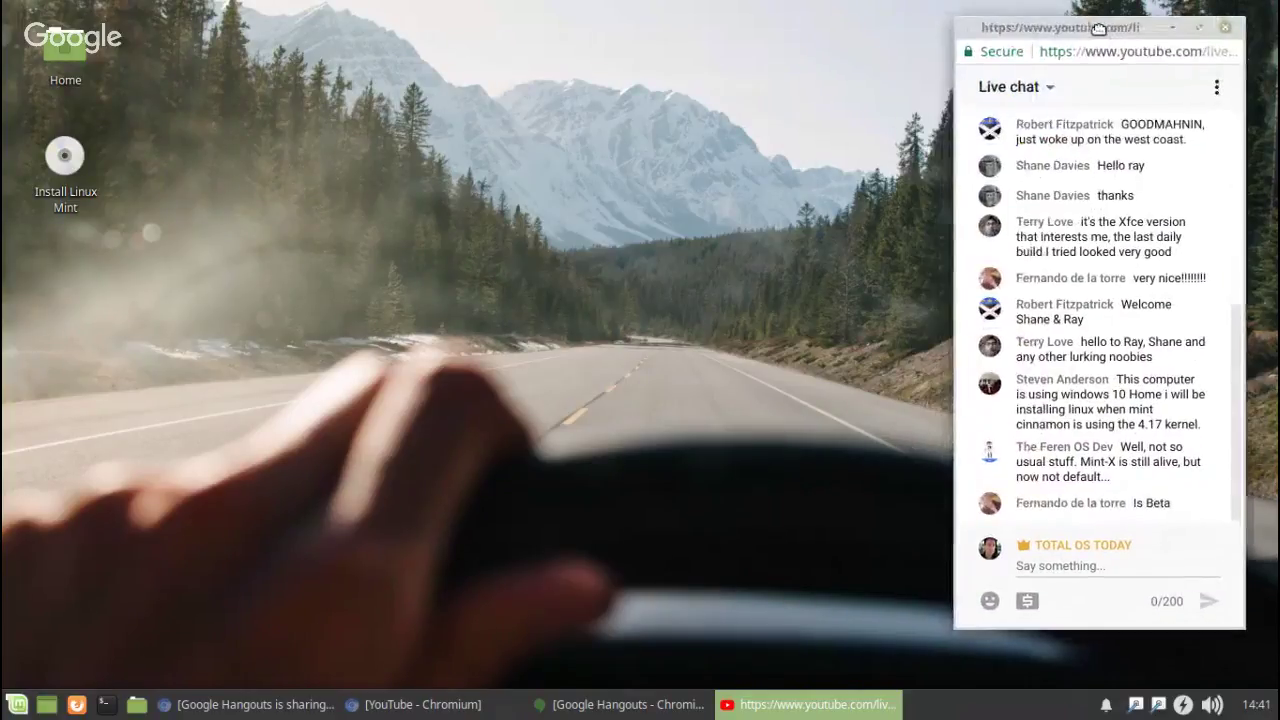
right_click(493, 140)
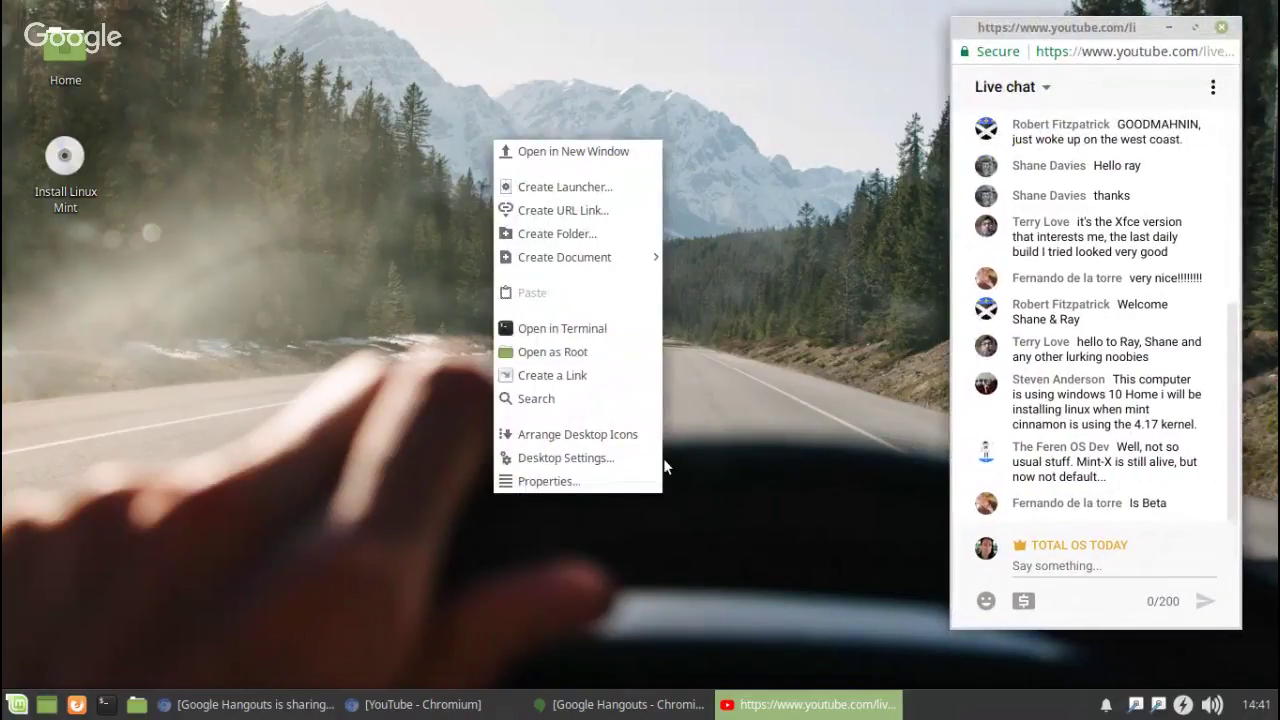
left_click(600, 483)
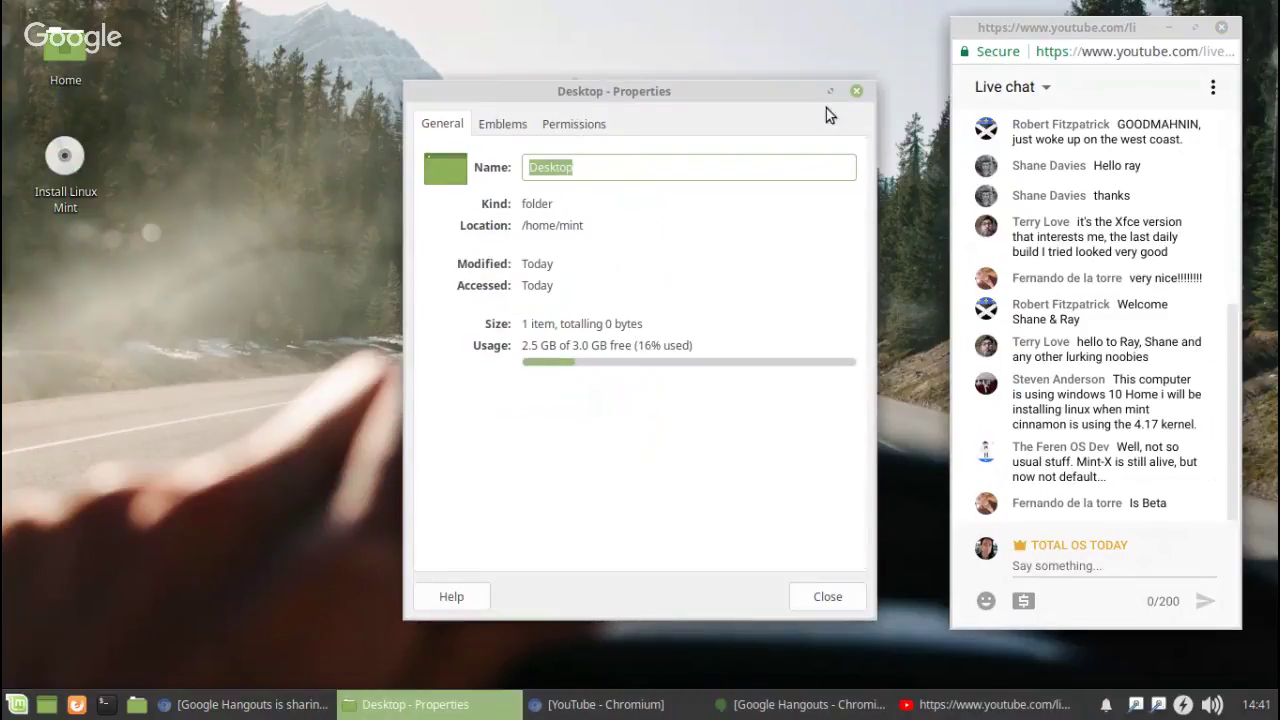
left_click(830, 597)
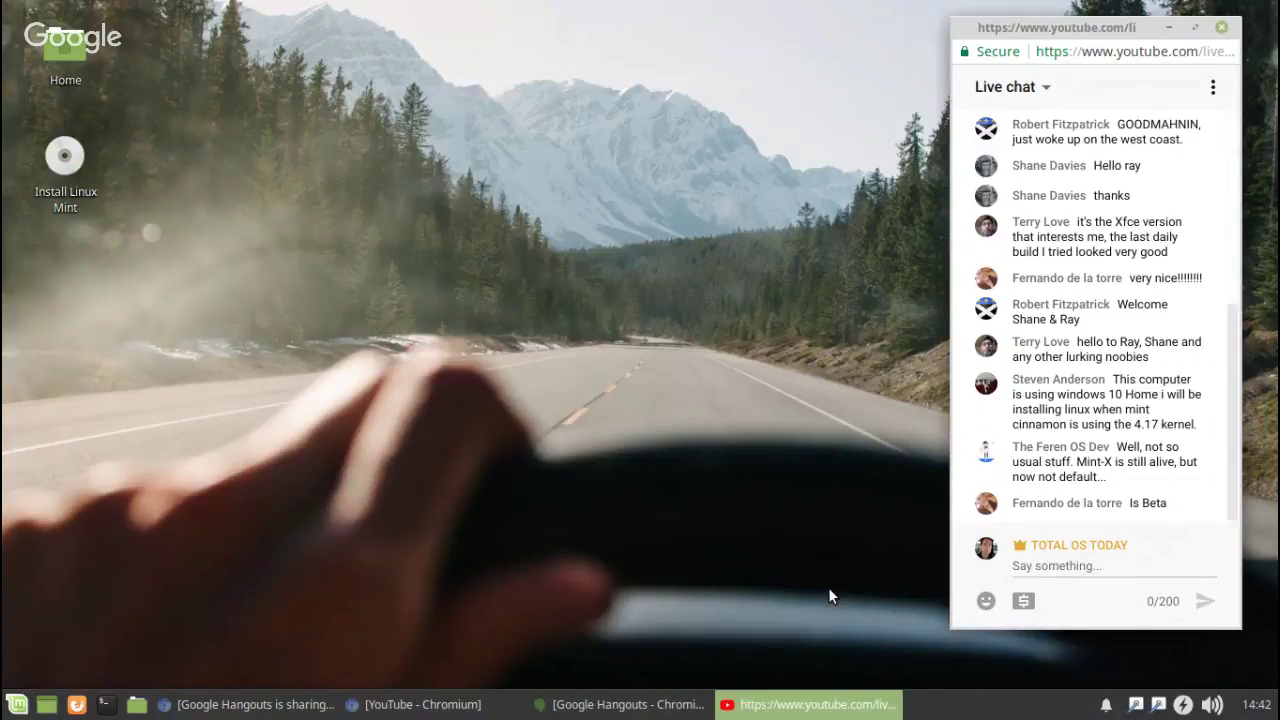
- Open the Home folder and view the file manager's version information
double_click(77, 48)
left_click(152, 33)
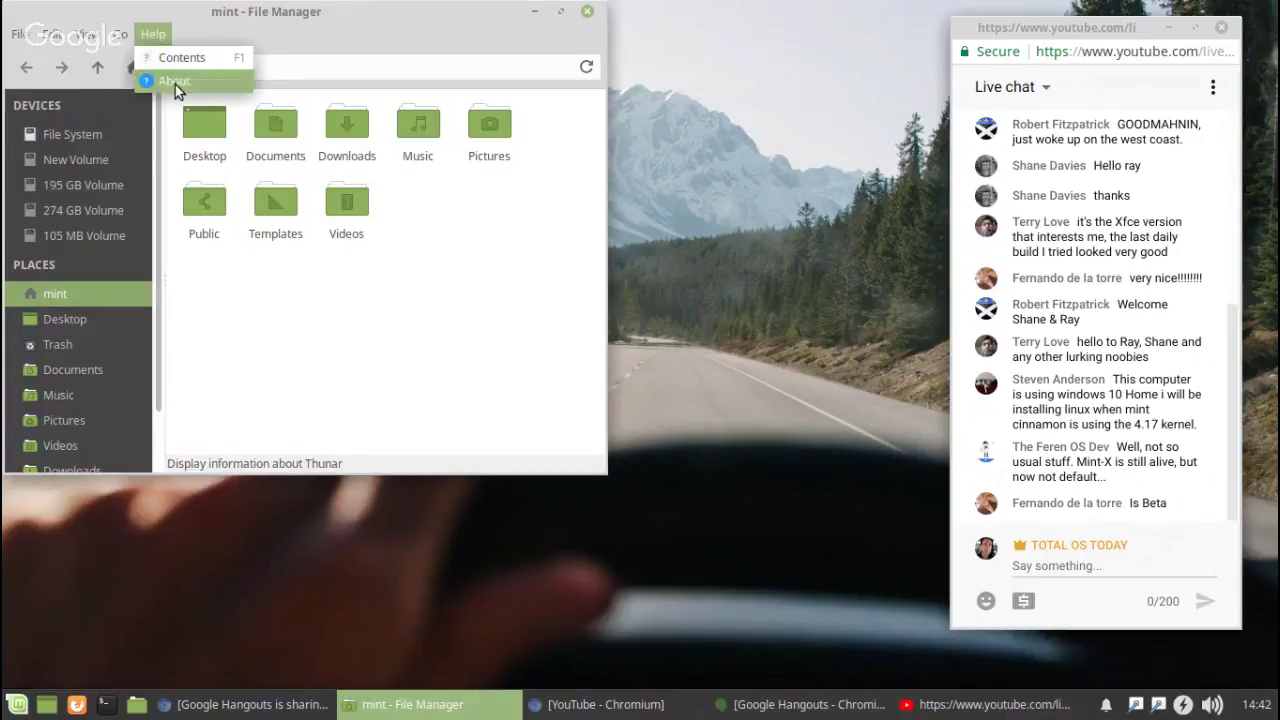
left_click(184, 84)
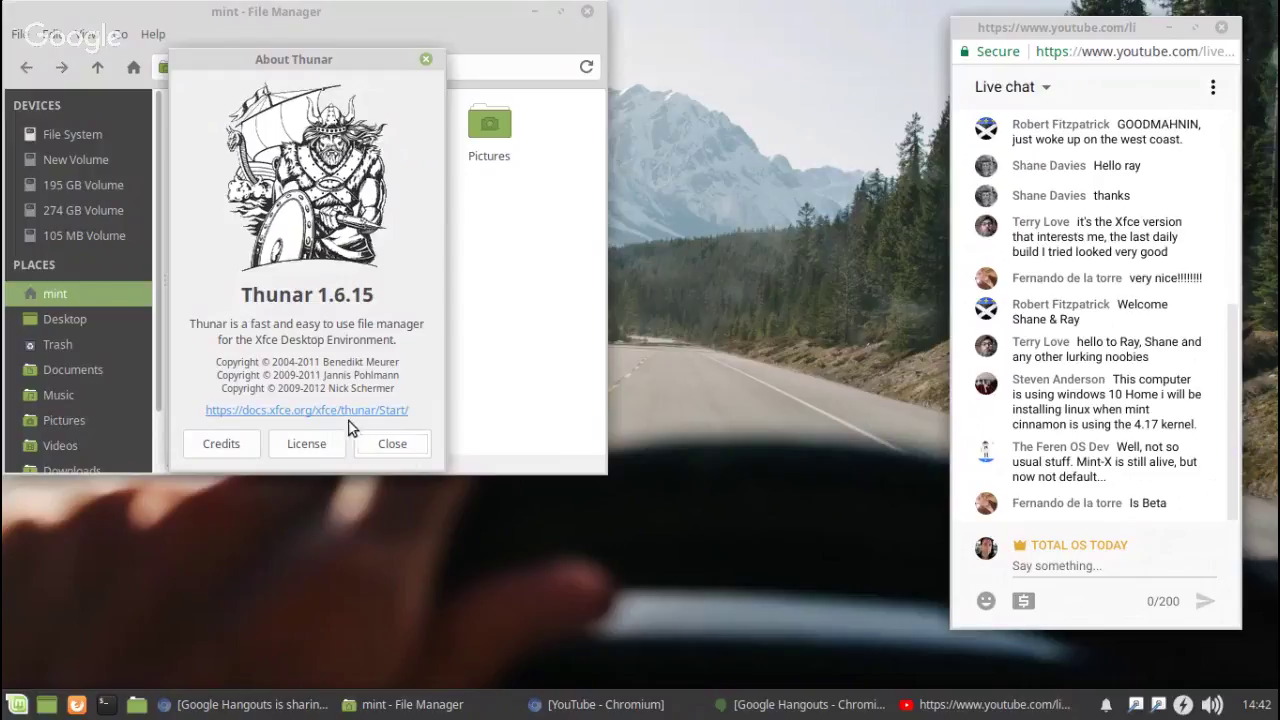
left_click(391, 446)
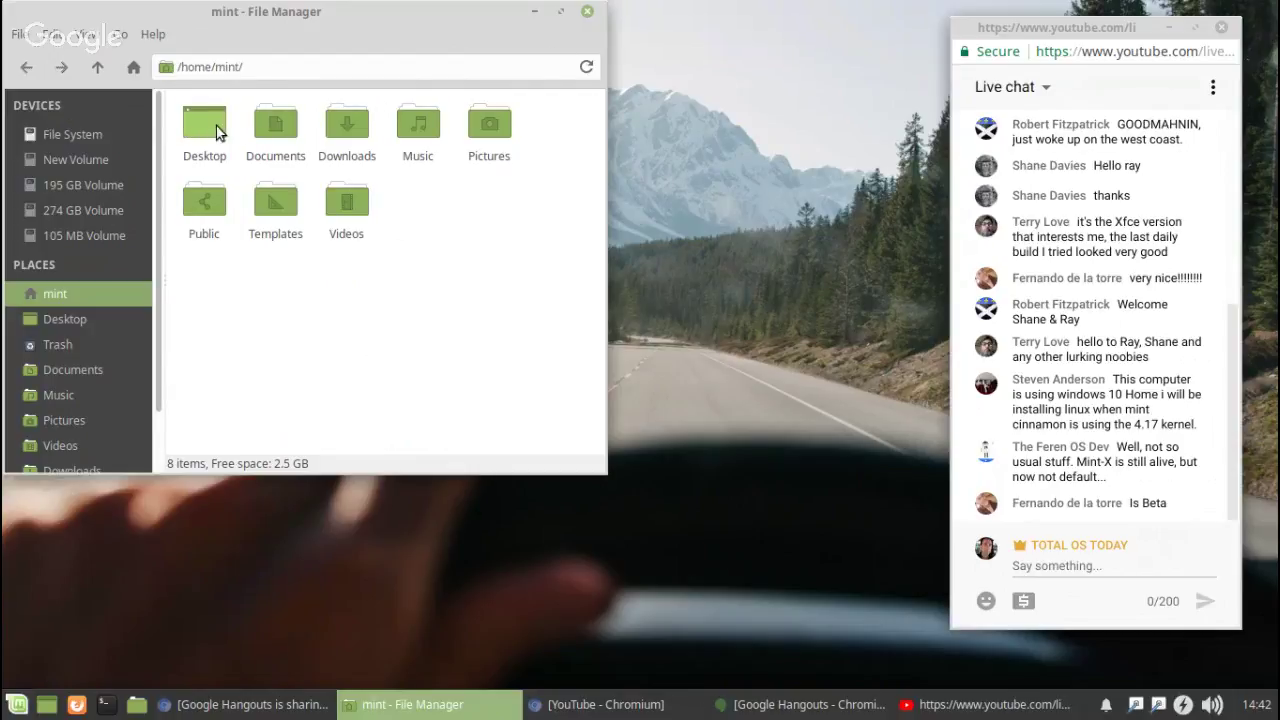
- Look into the Documents and Music folders, maximise and restore the file manager, and close it
double_click(270, 125)
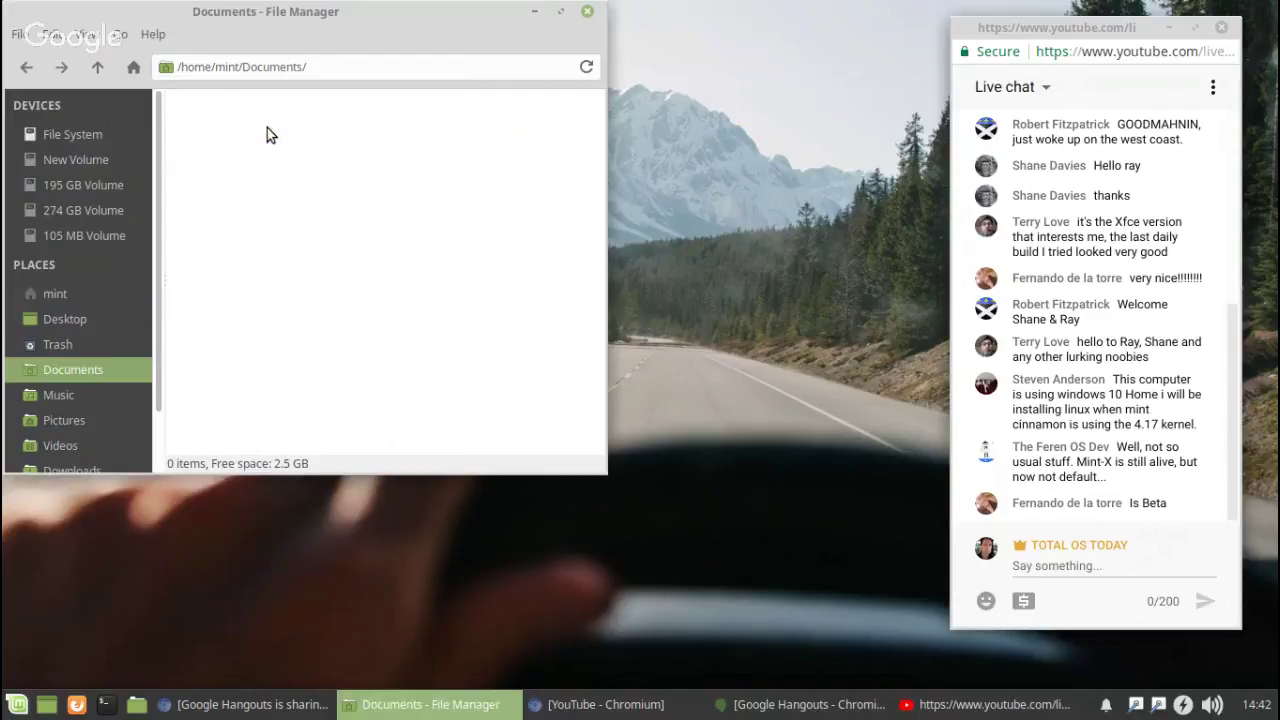
left_click(60, 393)
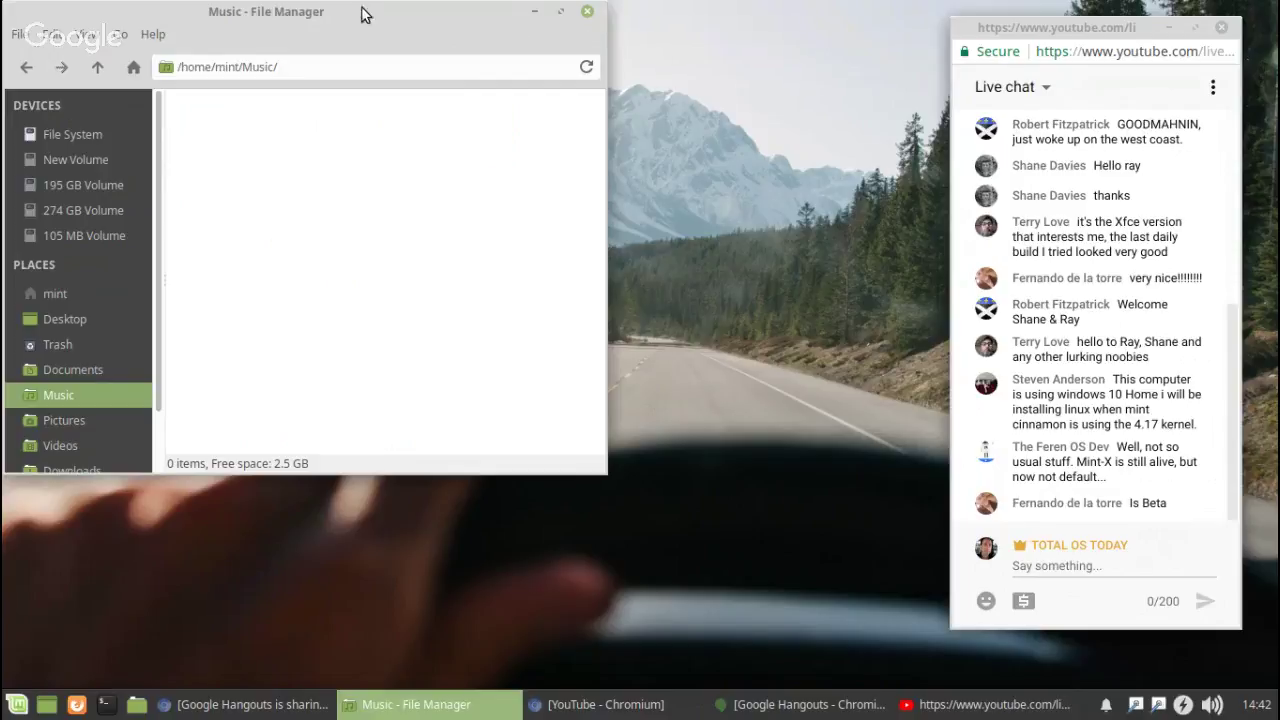
double_click(287, 14)
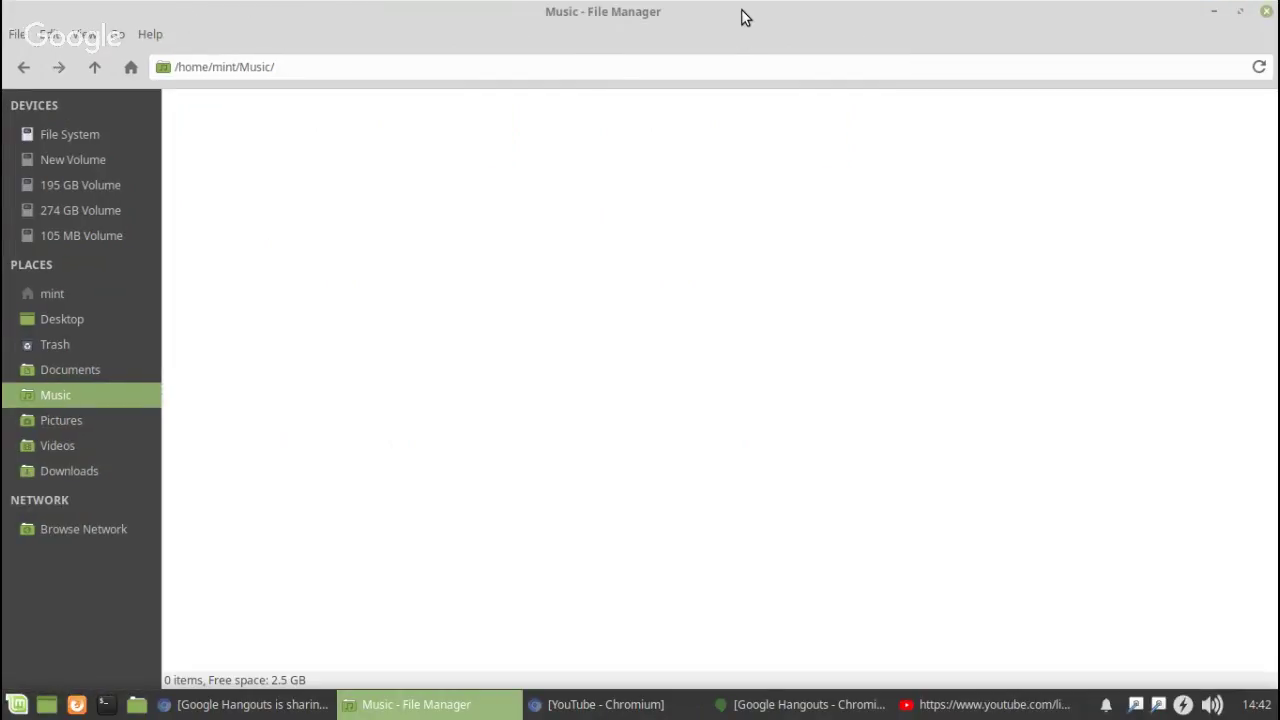
double_click(741, 11)
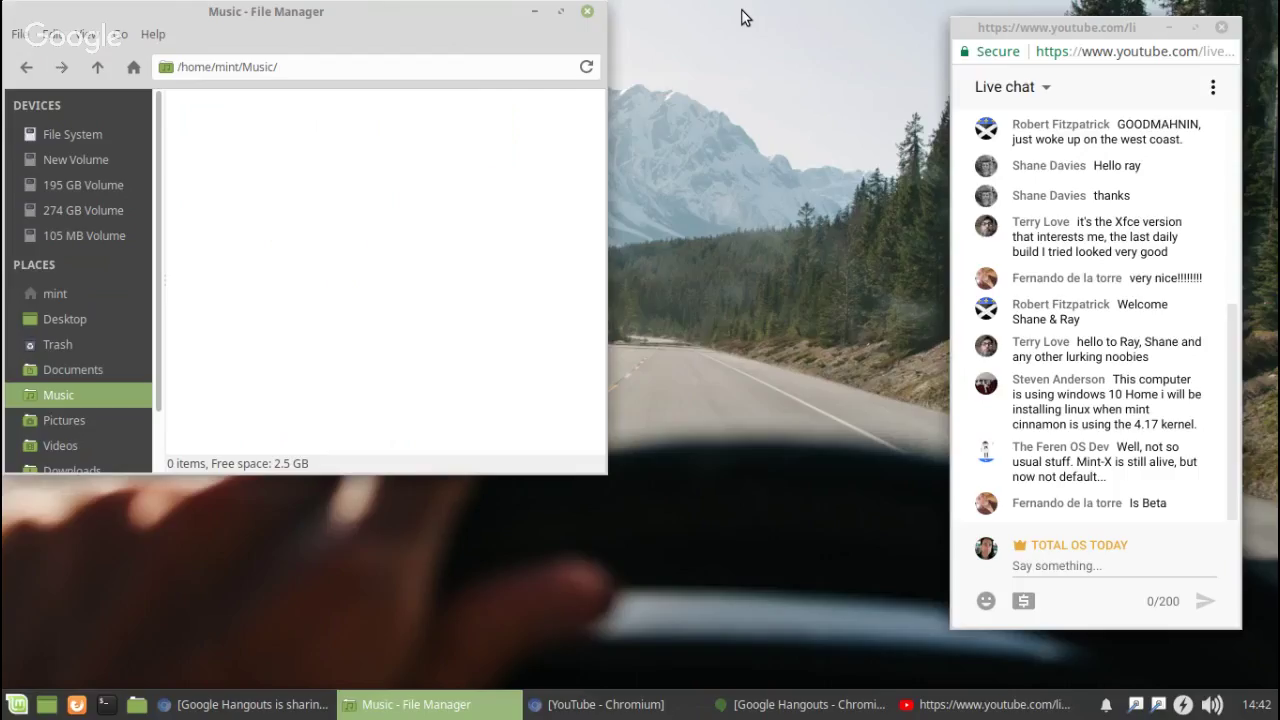
left_click(590, 16)
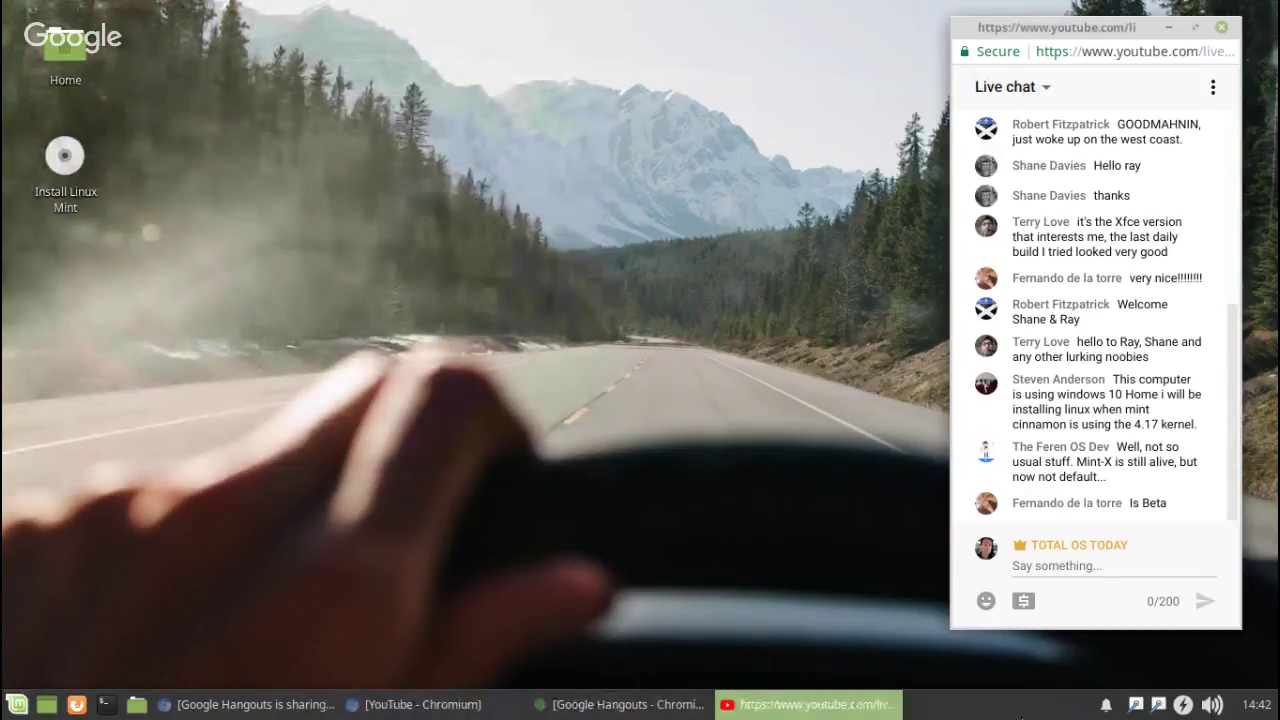
- Open the panel clock's properties and inspect the time zone and synchronisation options in its time and date settings
left_click(1256, 705)
left_click(1256, 707)
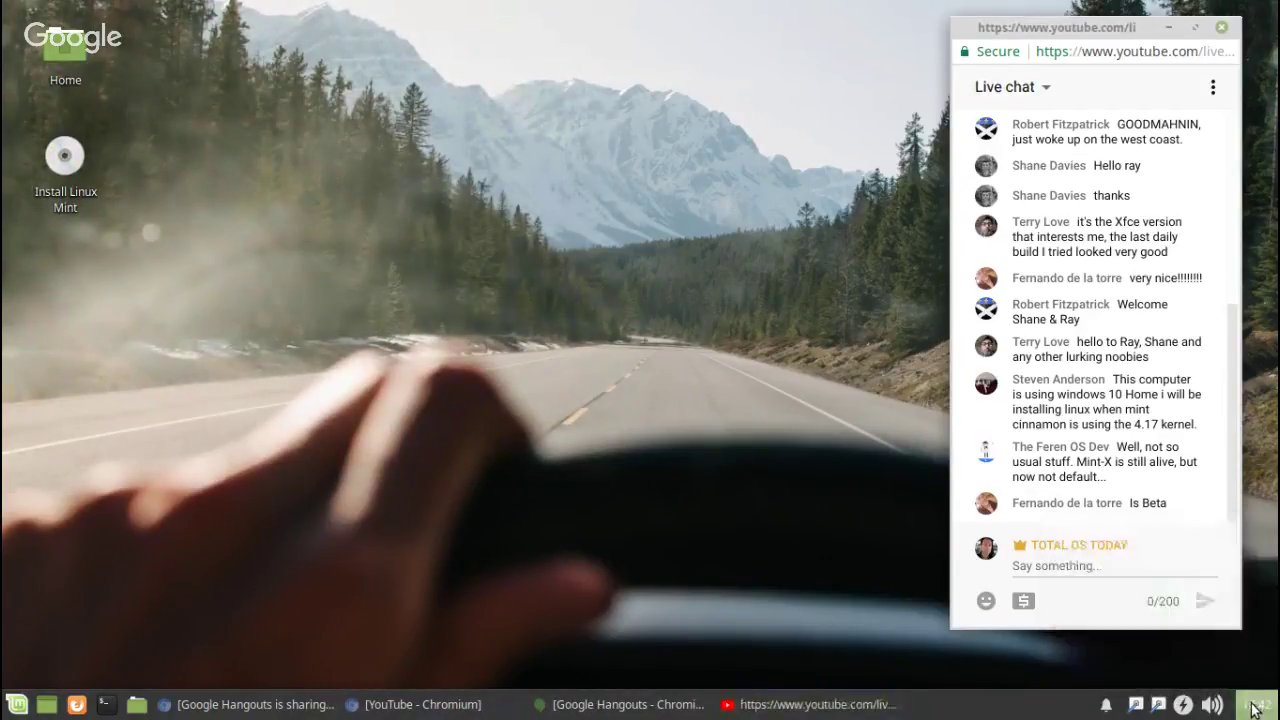
right_click(1256, 708)
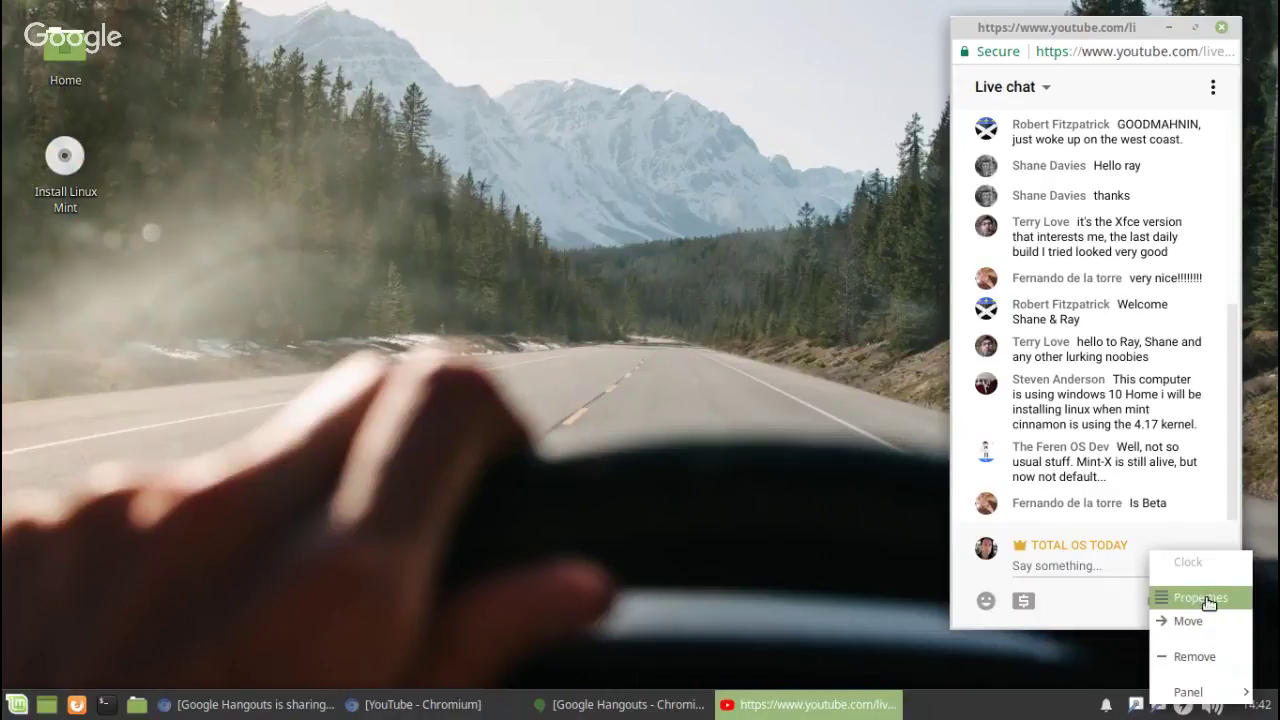
left_click(1201, 598)
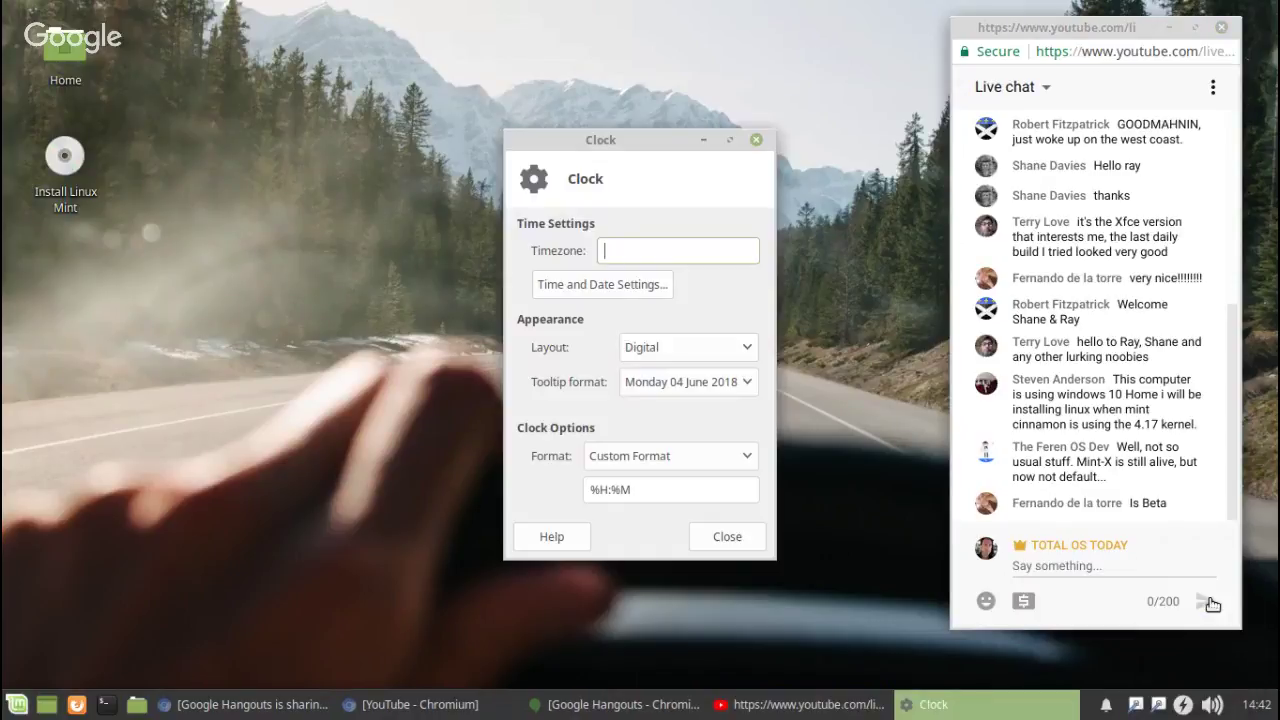
left_click(659, 288)
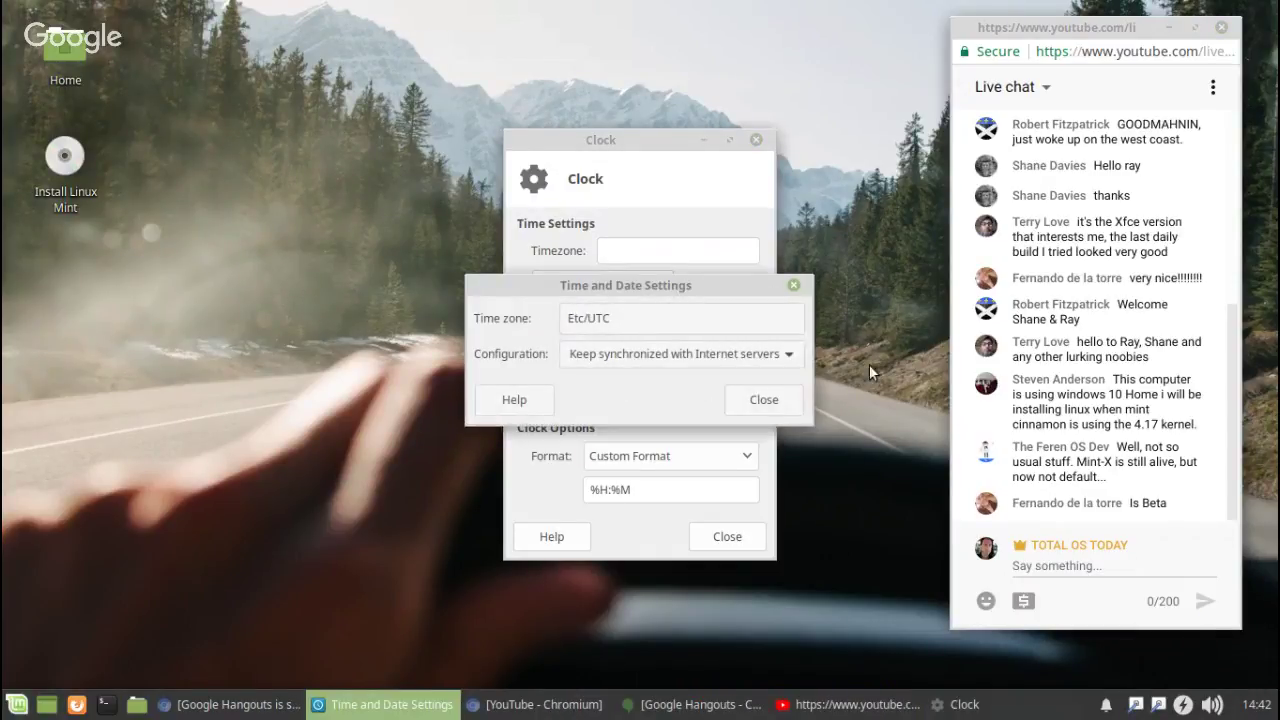
left_click(769, 356)
left_click(769, 356)
left_click(769, 397)
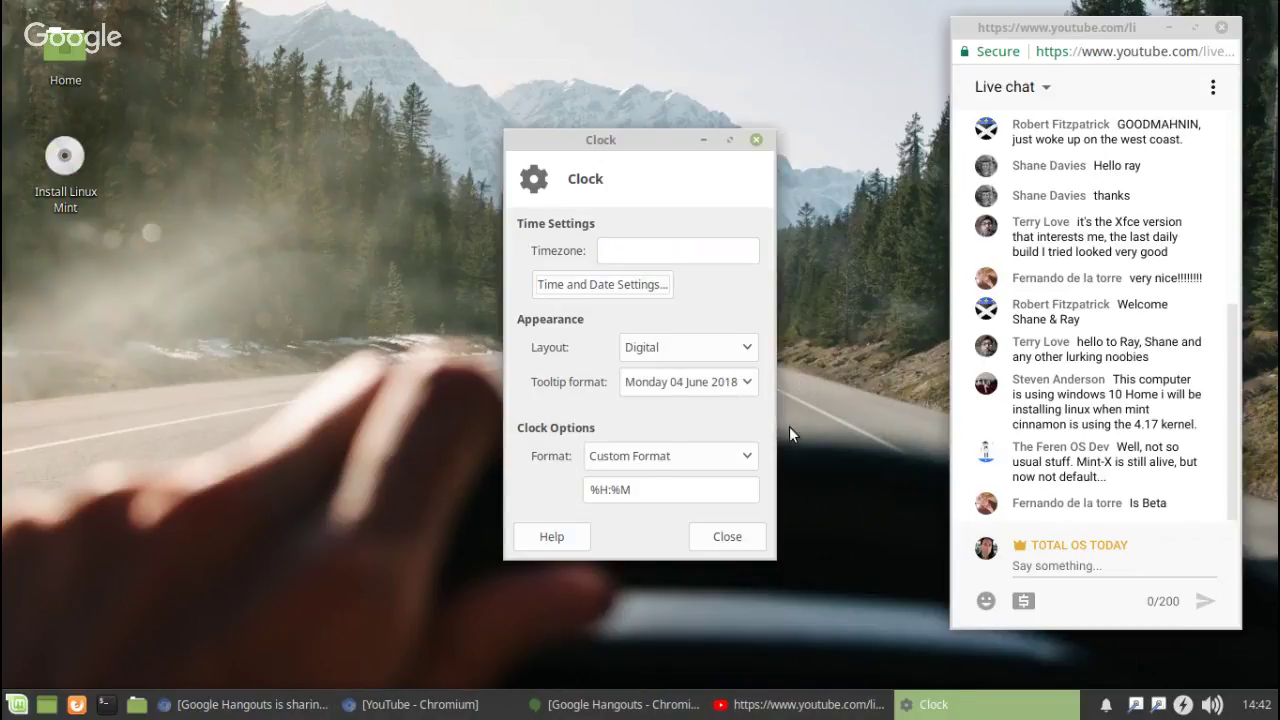
- Set the clock format to 12-hour time with seconds and AM/PM, and close the clock properties
left_click(706, 451)
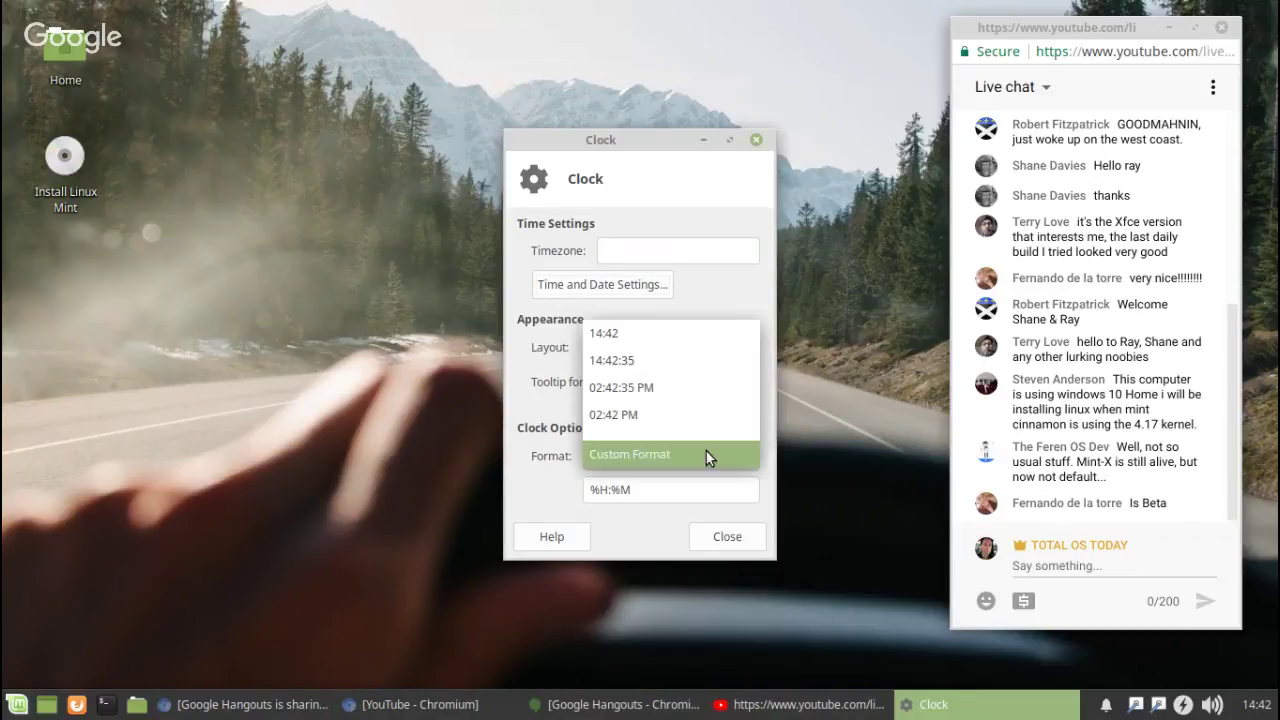
left_click(672, 387)
left_click(720, 535)
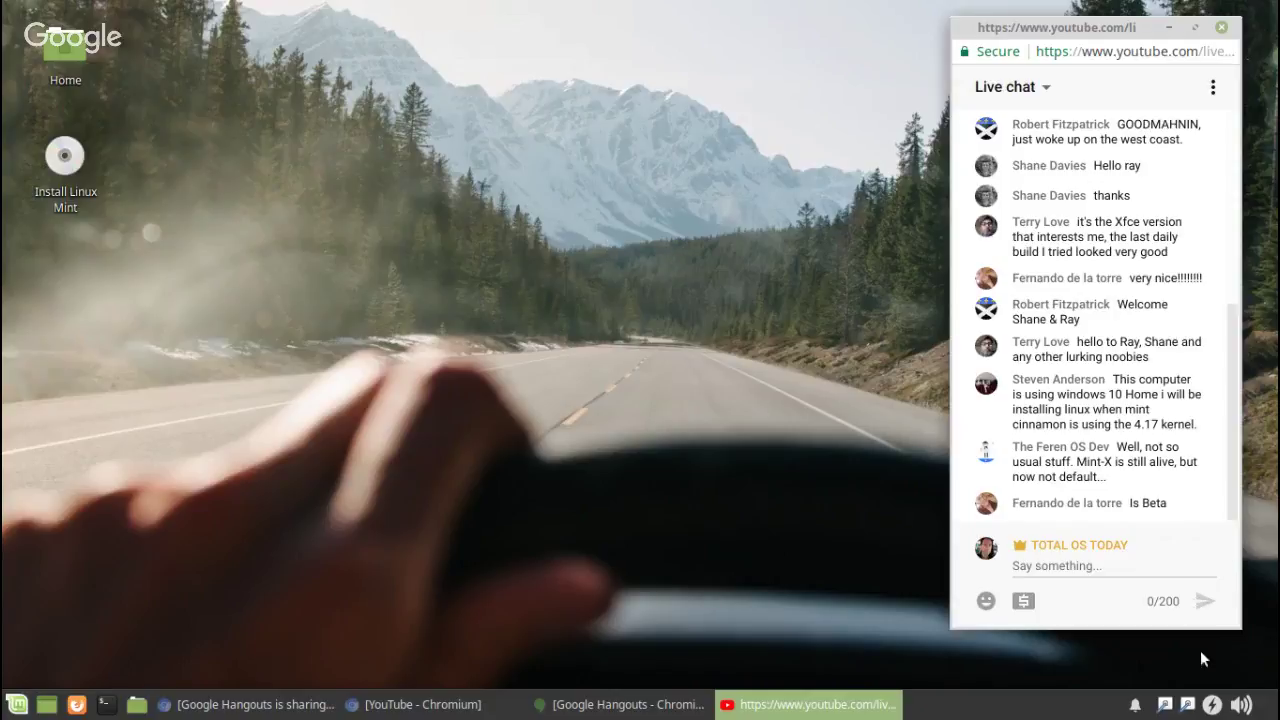
- Inspect the power manager options and the network connection options of the system tray, closing them again
left_click(1212, 705)
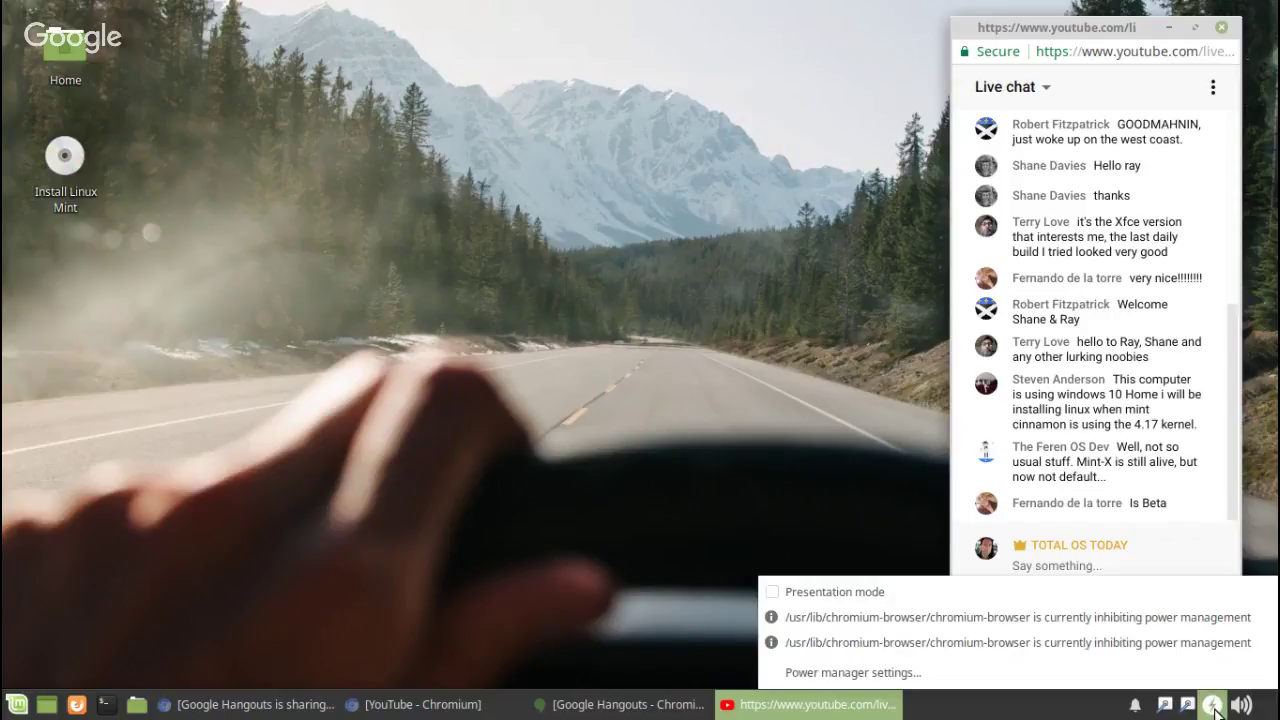
left_click(1212, 705)
left_click(1164, 705)
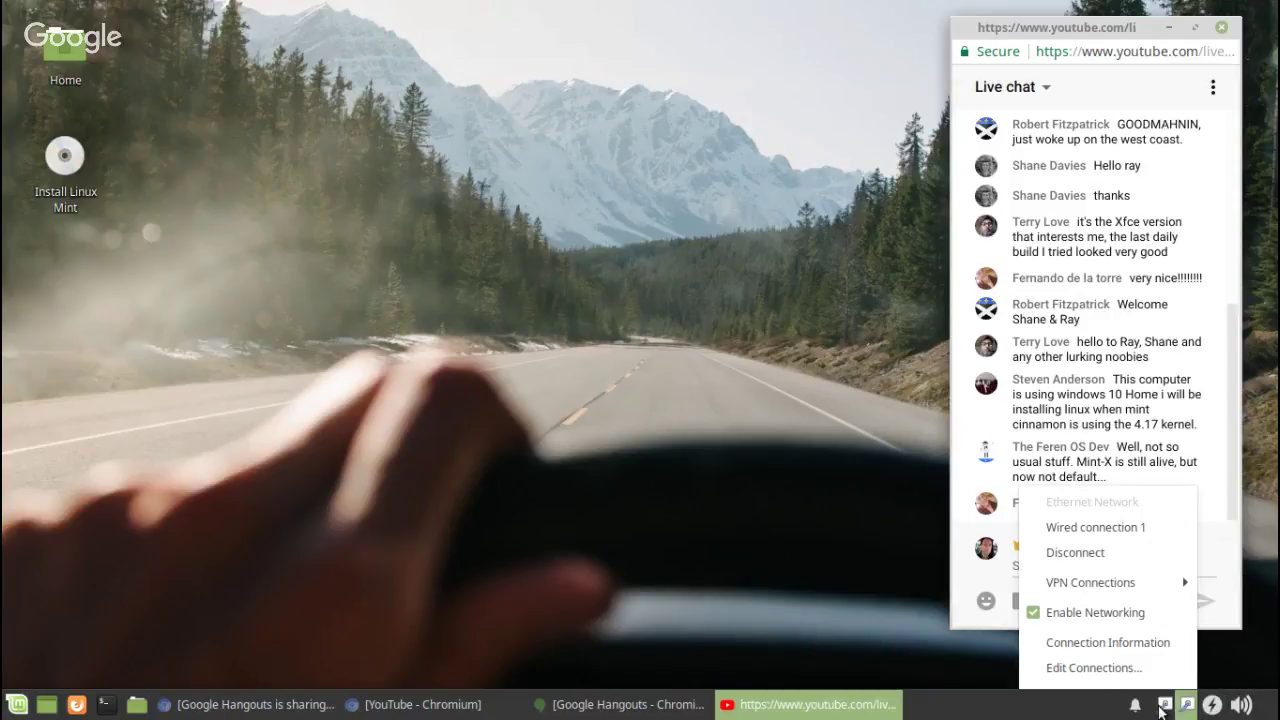
left_click(1164, 705)
left_click(1164, 705)
left_click(1163, 707)
left_click(1164, 705)
left_click(1192, 707)
left_click(1166, 706)
left_click(1188, 706)
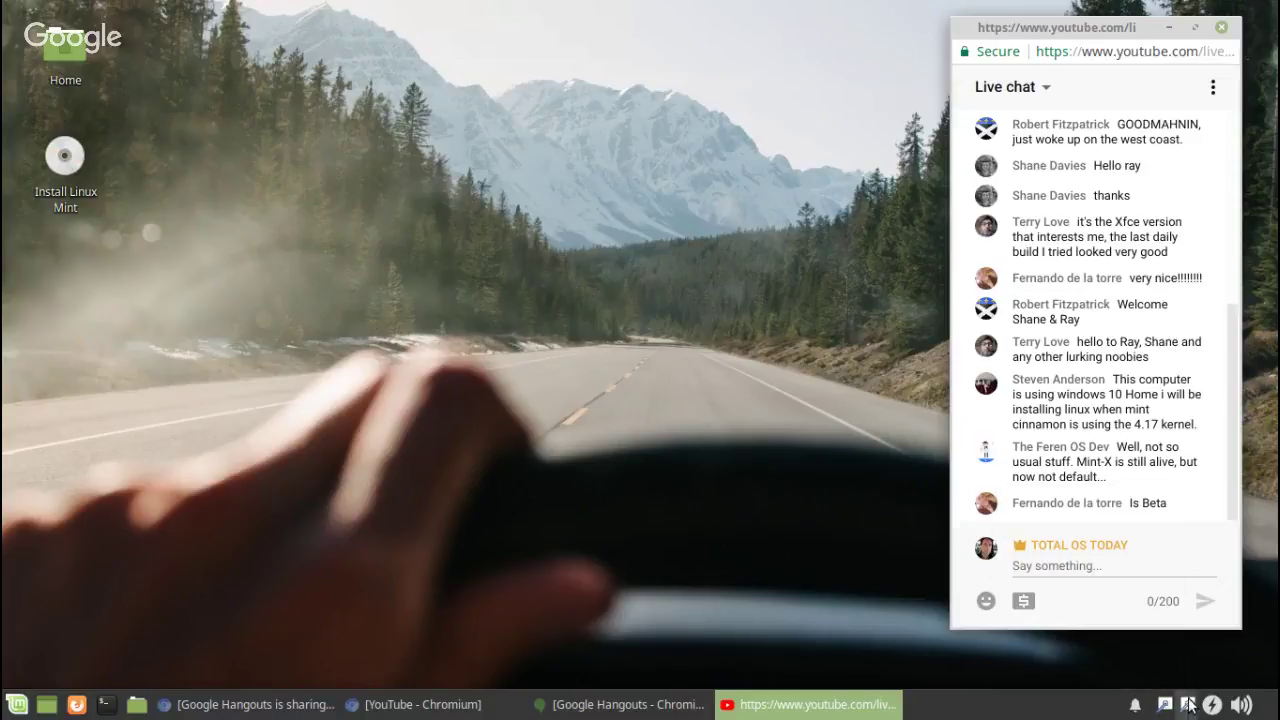
- Inspect the general and per-application notification settings, show a notification preview, and close the settings
left_click(1137, 707)
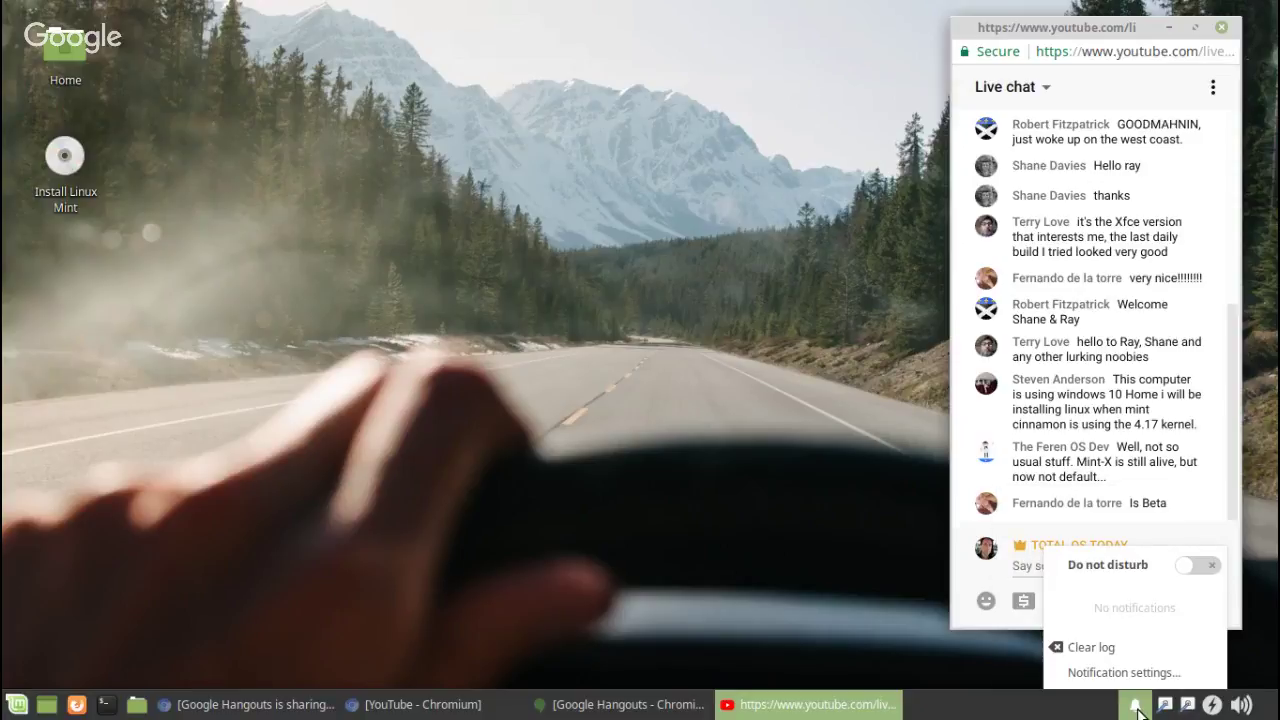
left_click(1134, 674)
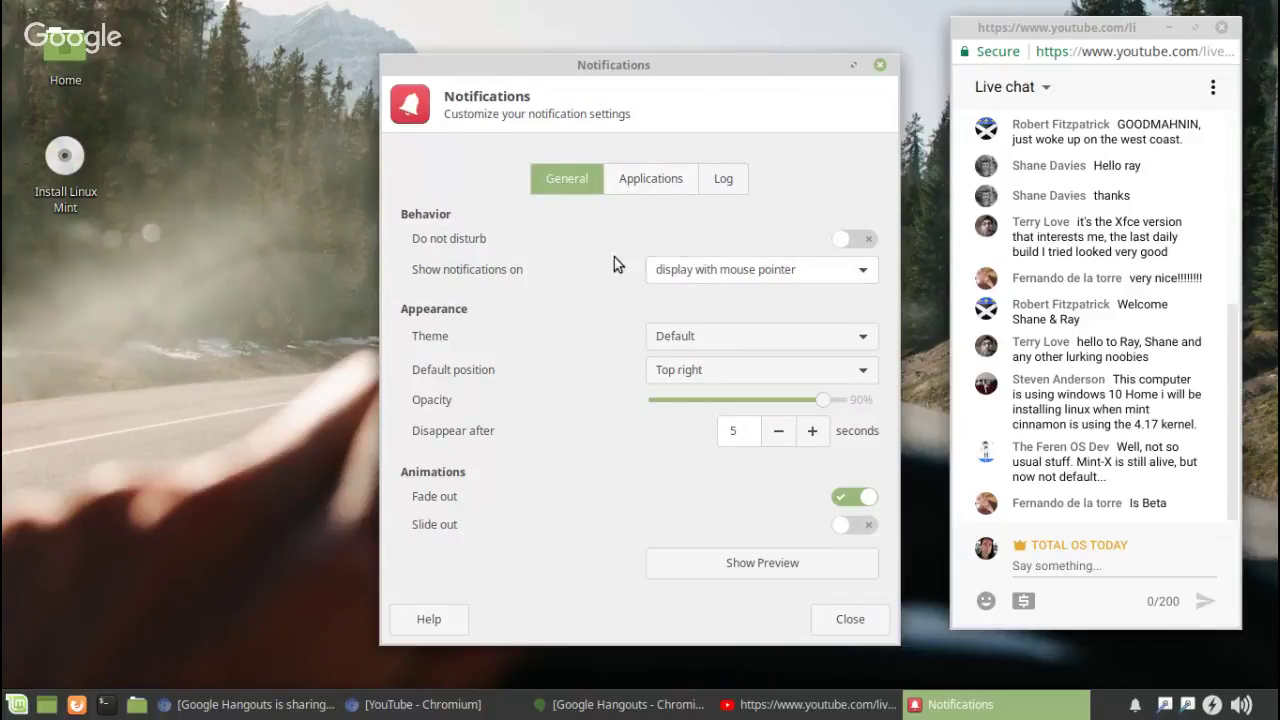
left_click(652, 177)
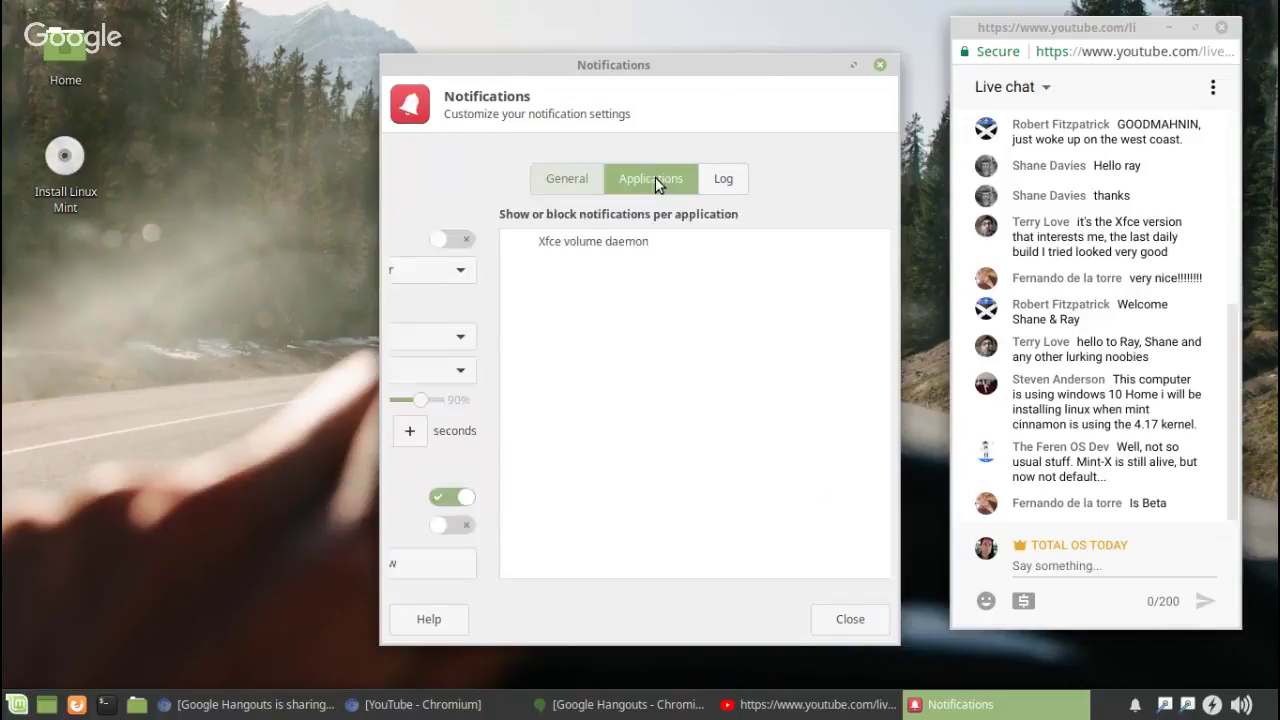
left_click(570, 180)
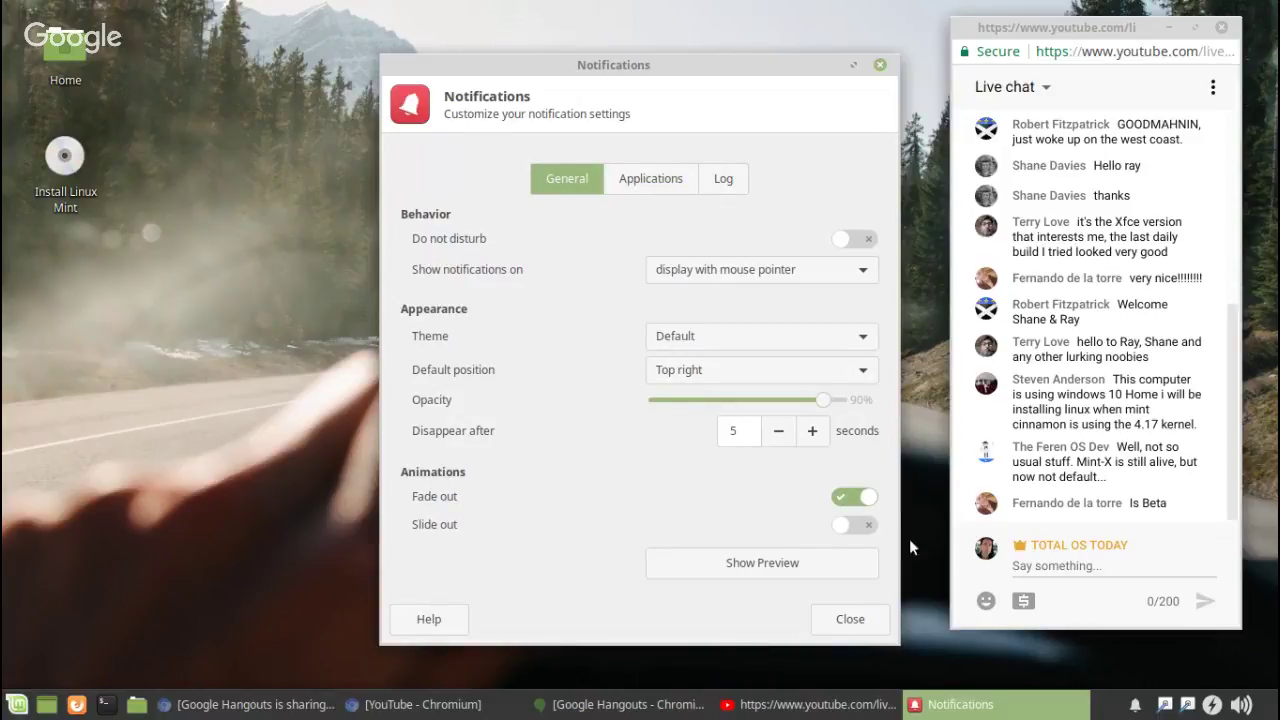
left_click(826, 568)
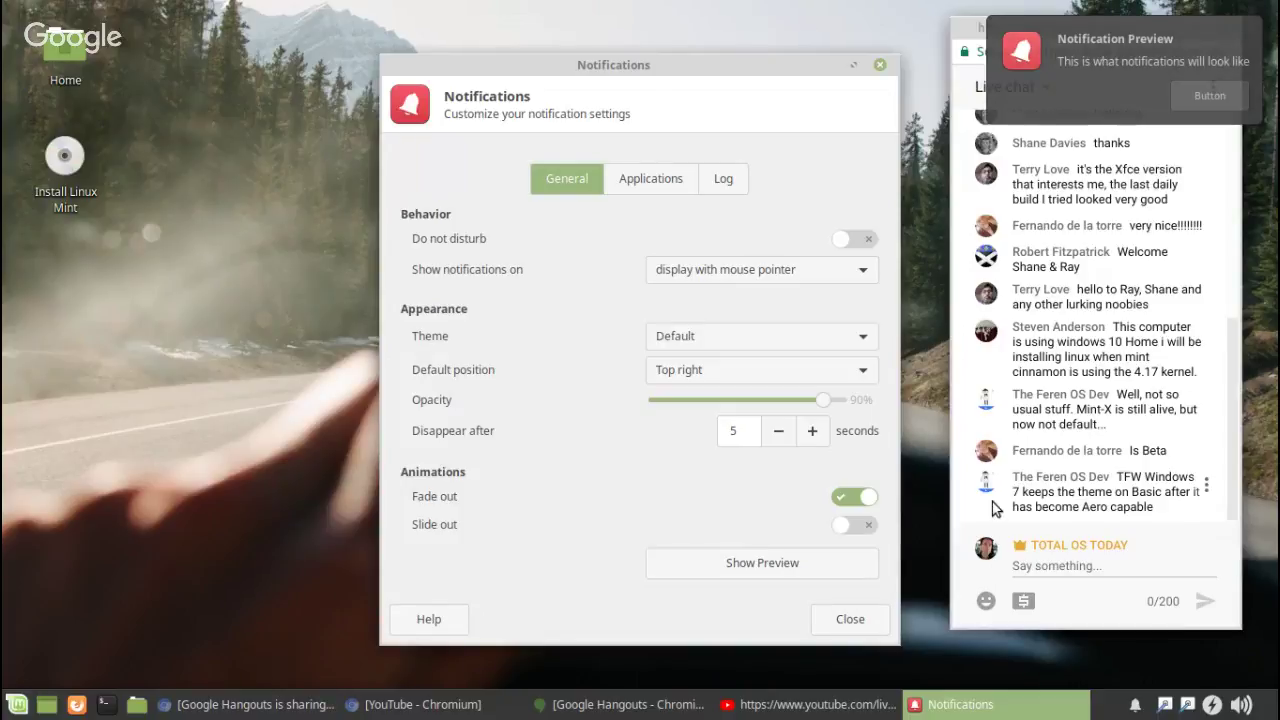
left_click(857, 621)
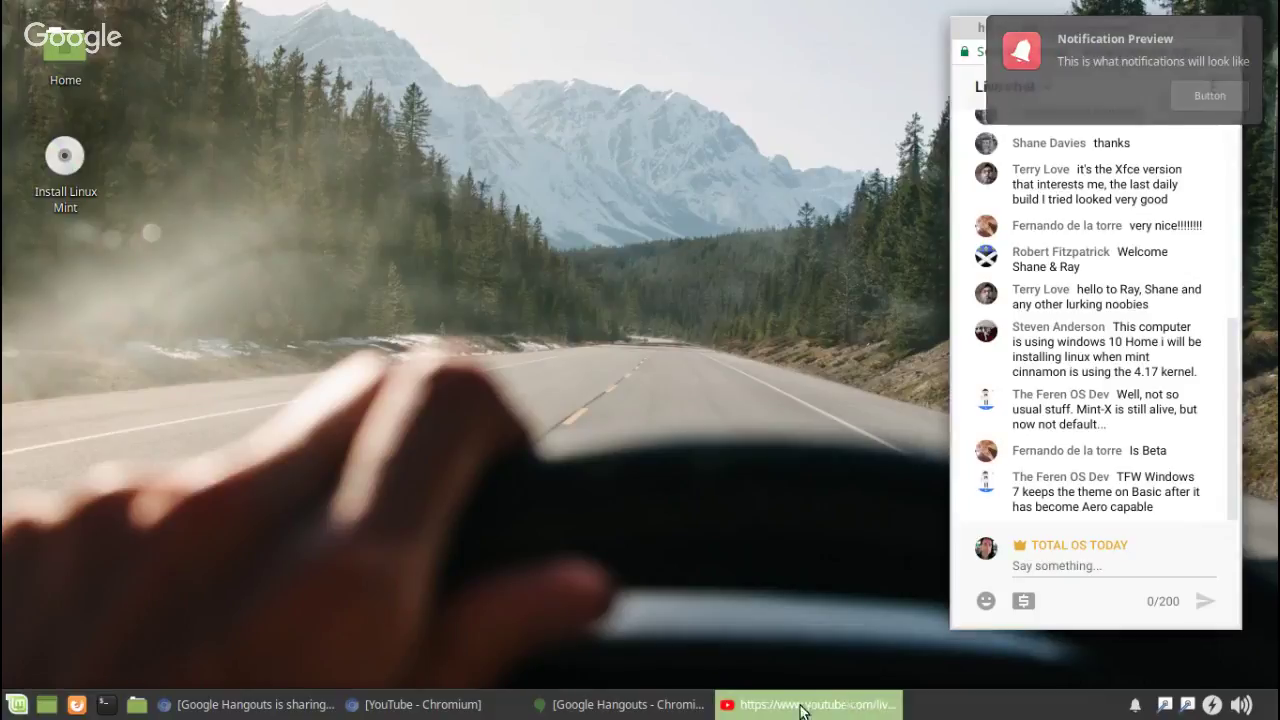
- Restore and minimise the Google Hangouts, YouTube and screen-sharing windows one after another
left_click(661, 708)
left_click(661, 705)
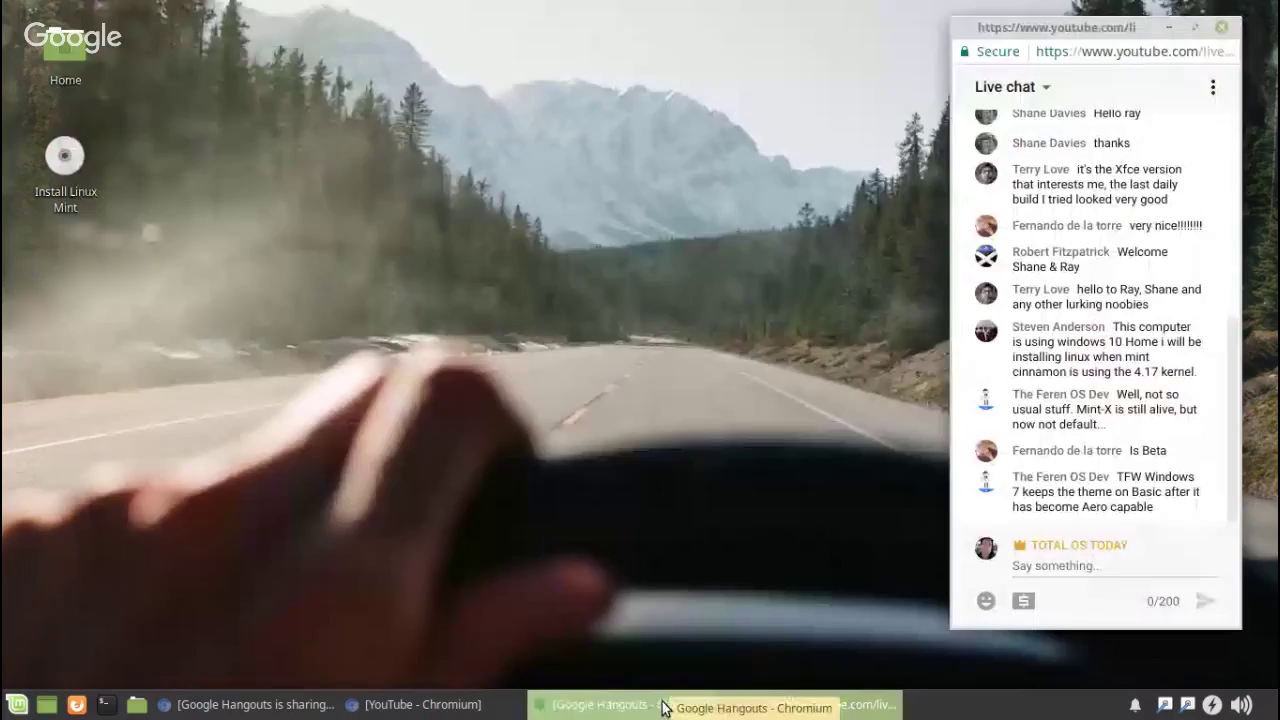
left_click(468, 705)
left_click(465, 708)
left_click(297, 708)
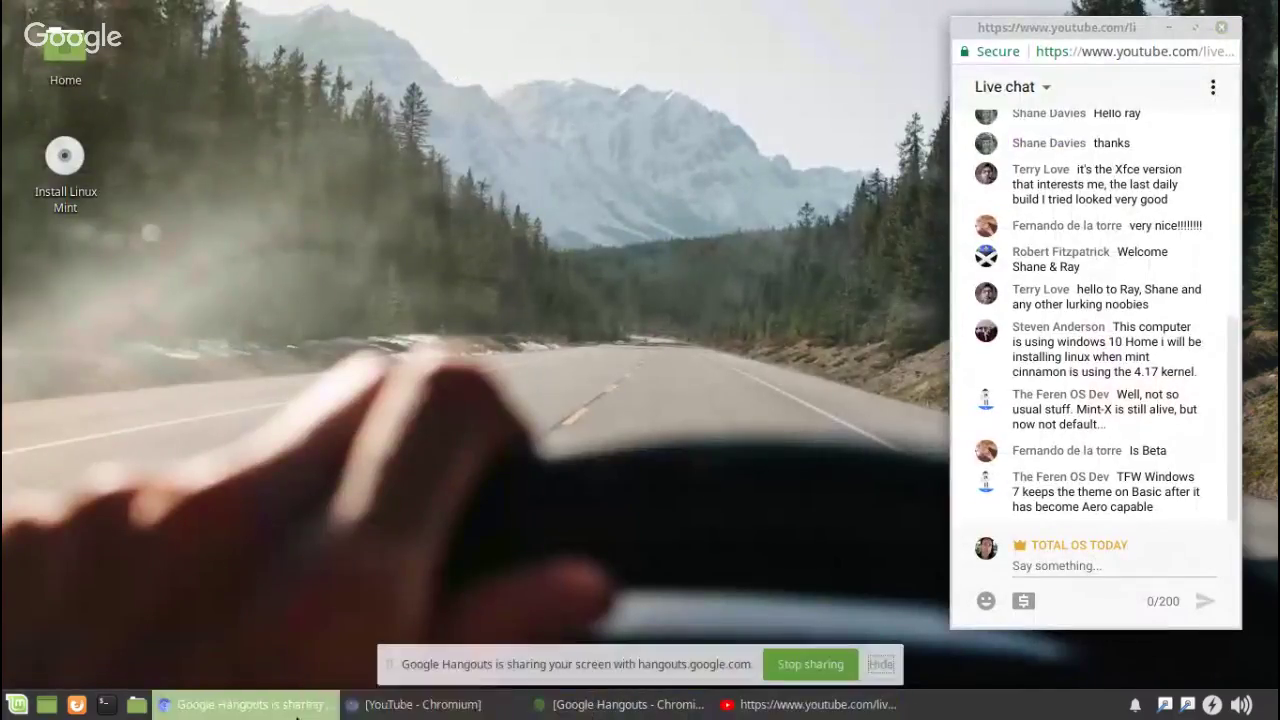
left_click(297, 712)
- Add the System Load Monitor plugin to the panel and look over the new plugin's options
right_click(970, 712)
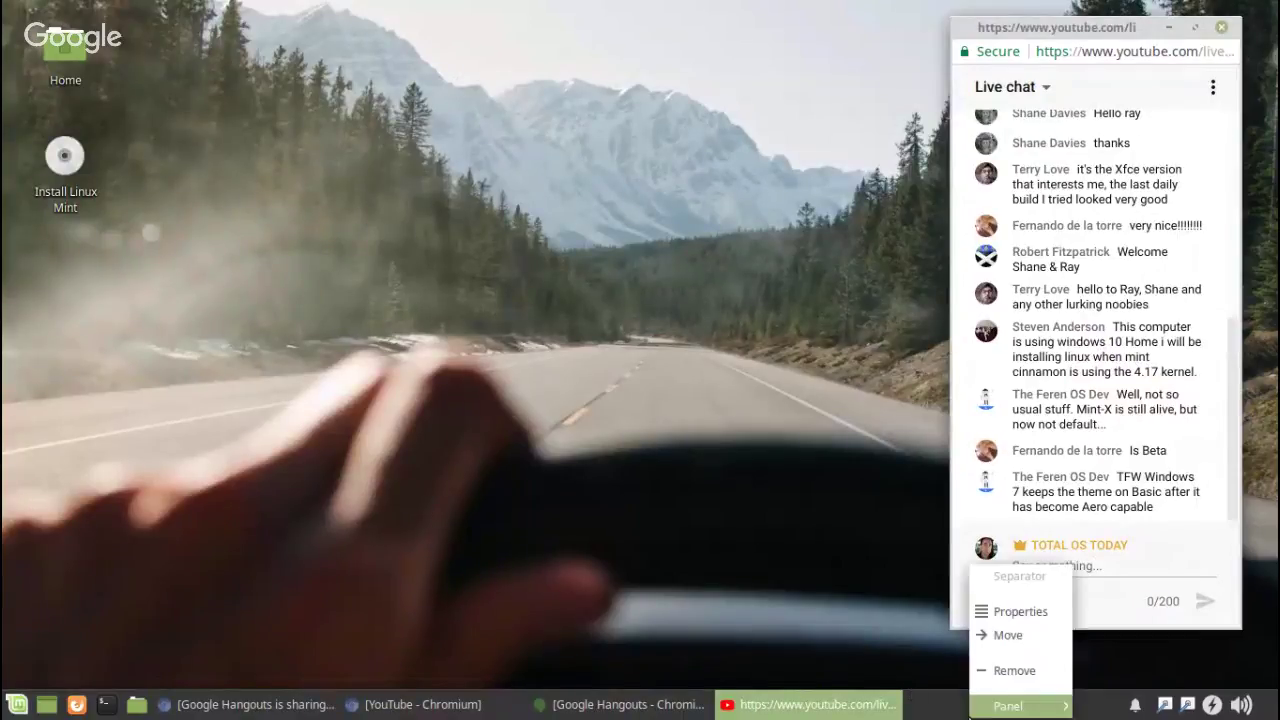
mouse_move(972, 710)
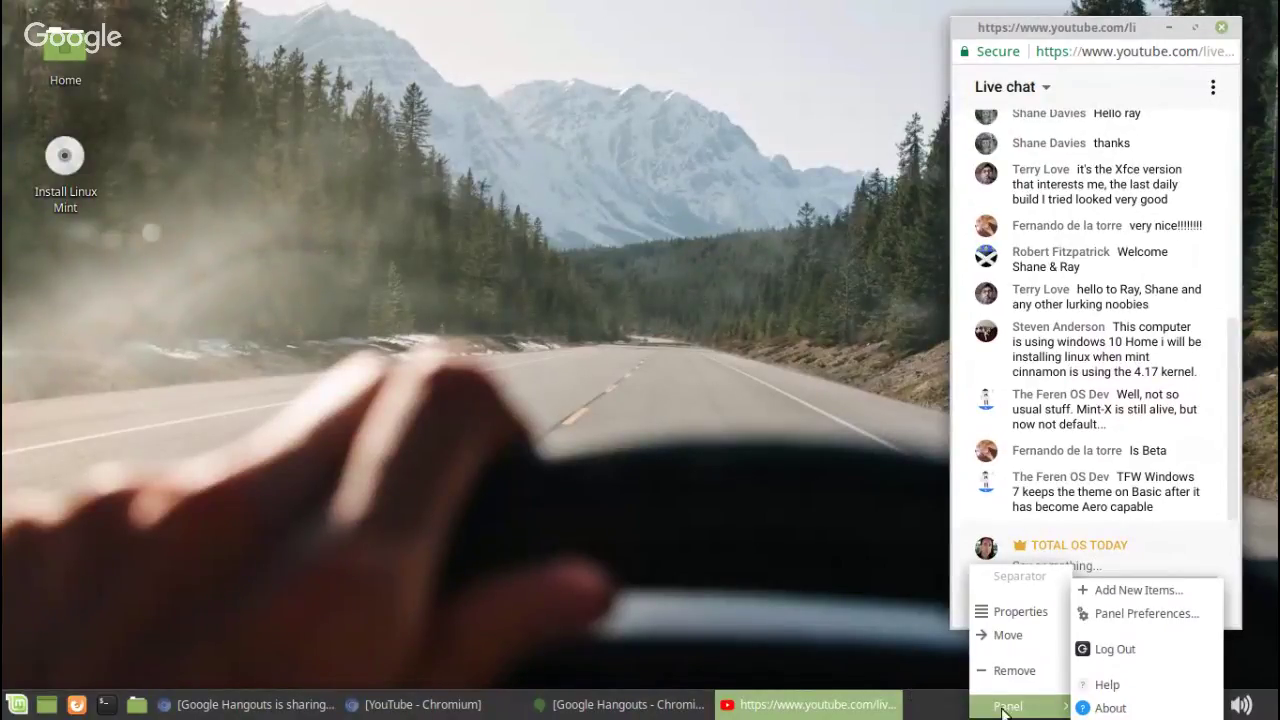
left_click(1128, 590)
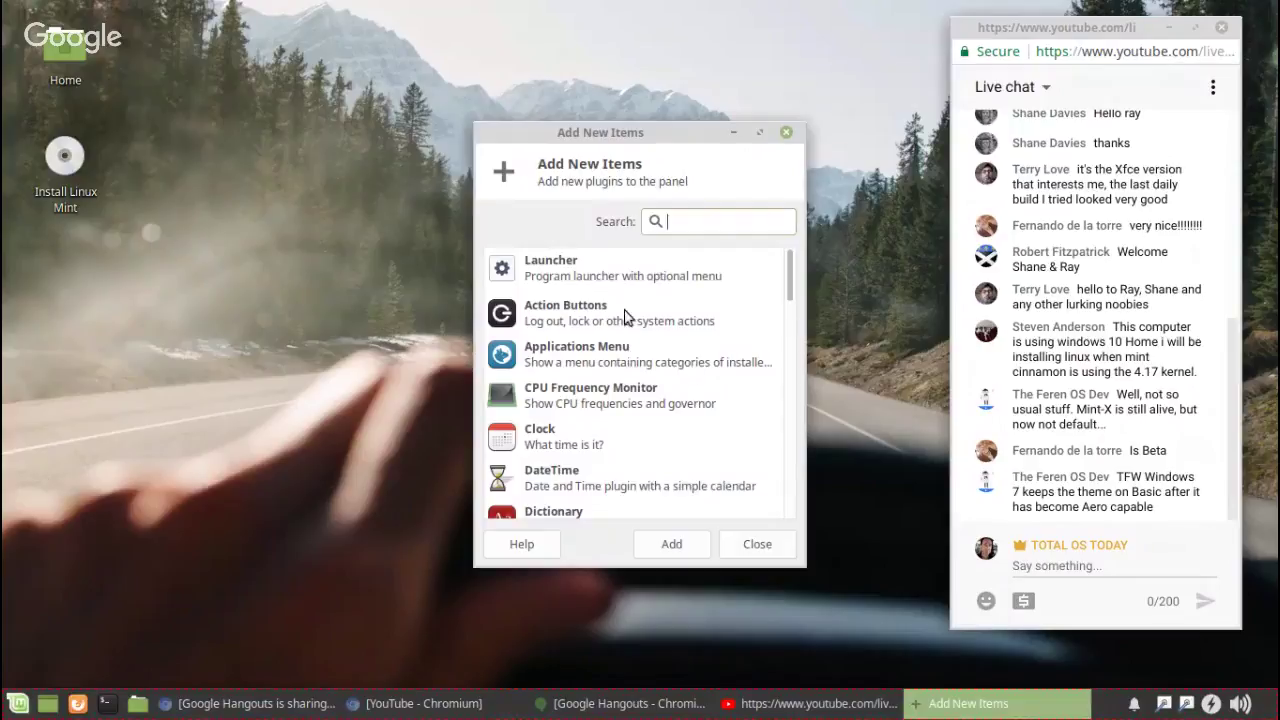
left_click_drag(624, 131, 568, 87)
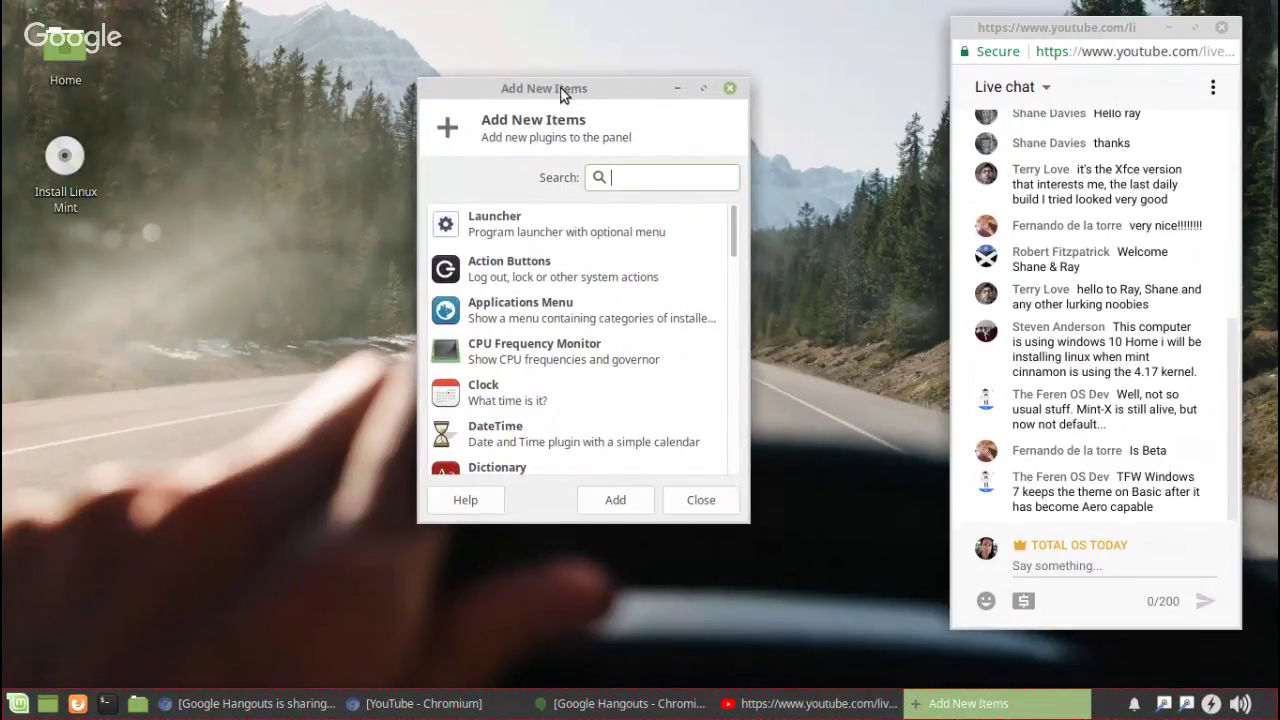
scroll(616, 336, "down", 3)
scroll(616, 342, "down", 2)
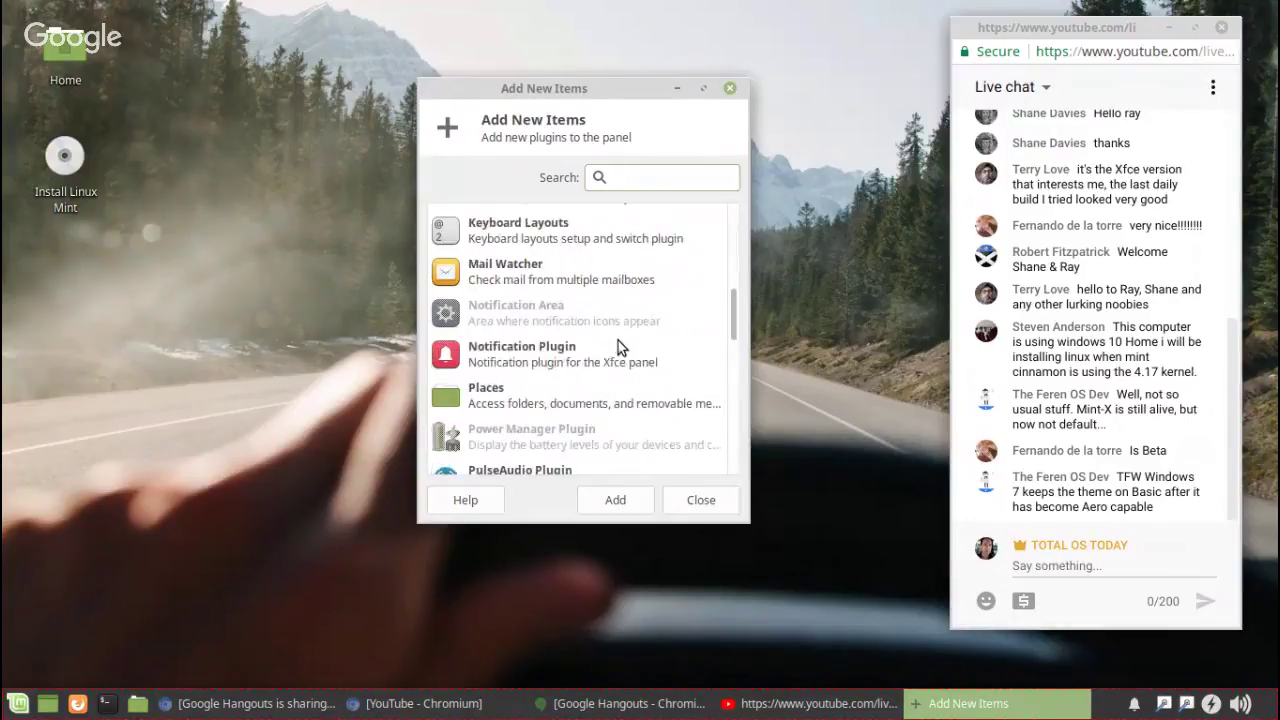
scroll(618, 340, "down", 3)
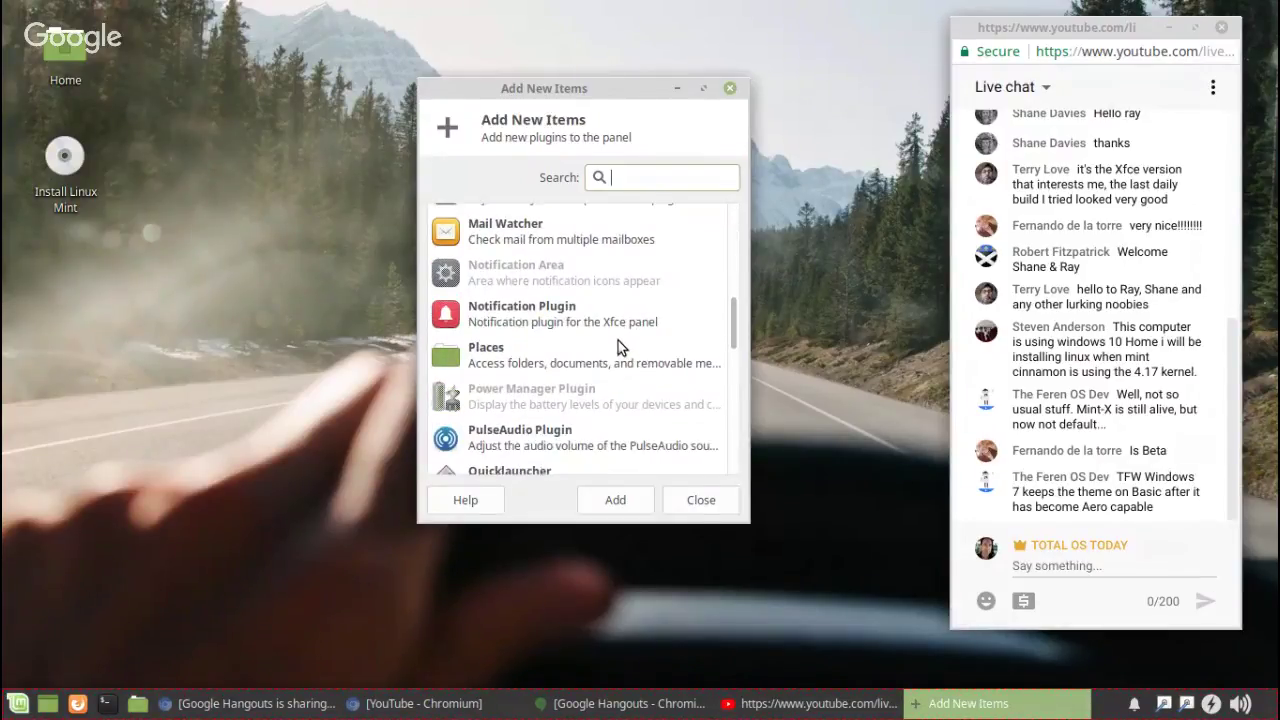
scroll(618, 340, "down", 3)
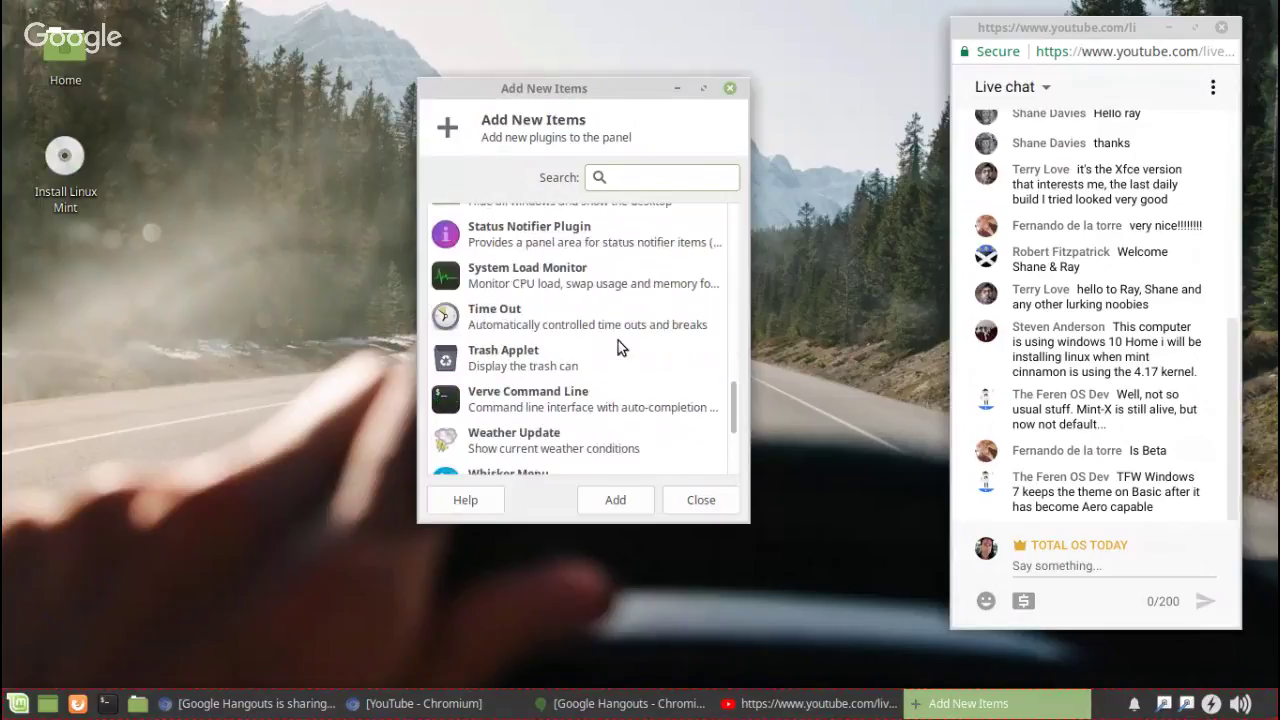
left_click(529, 271)
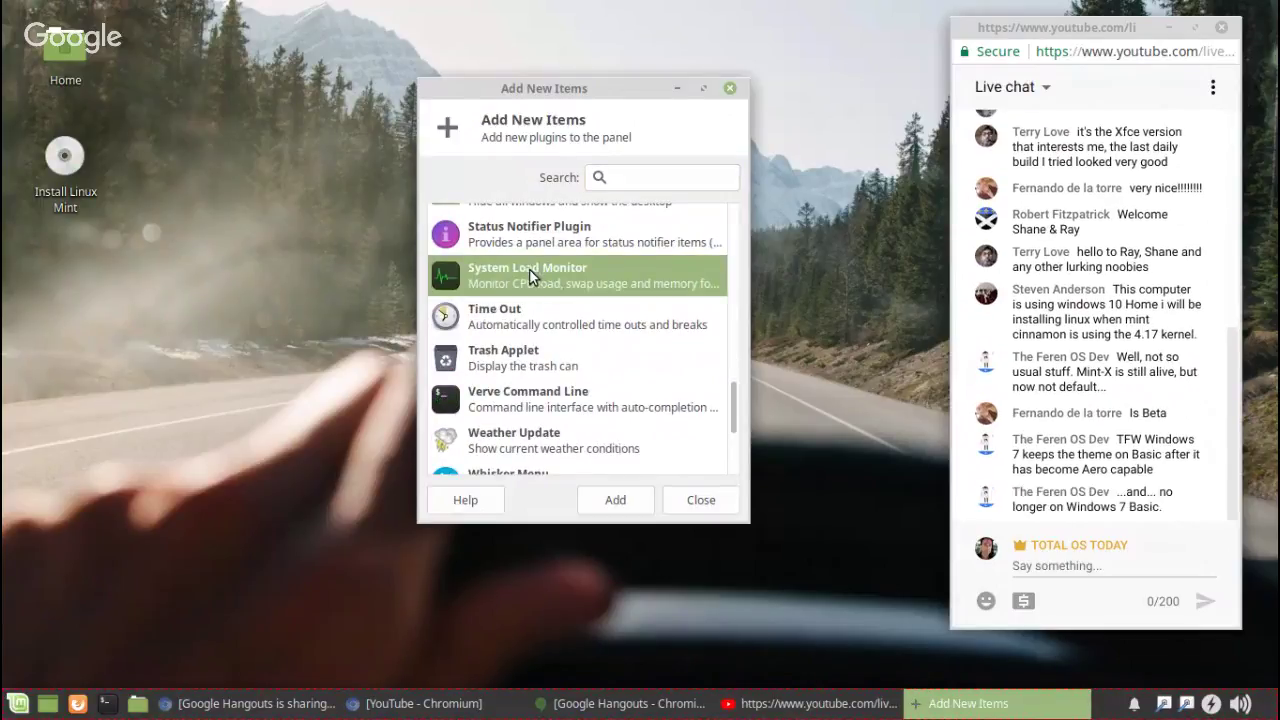
left_click(616, 503)
left_click(686, 505)
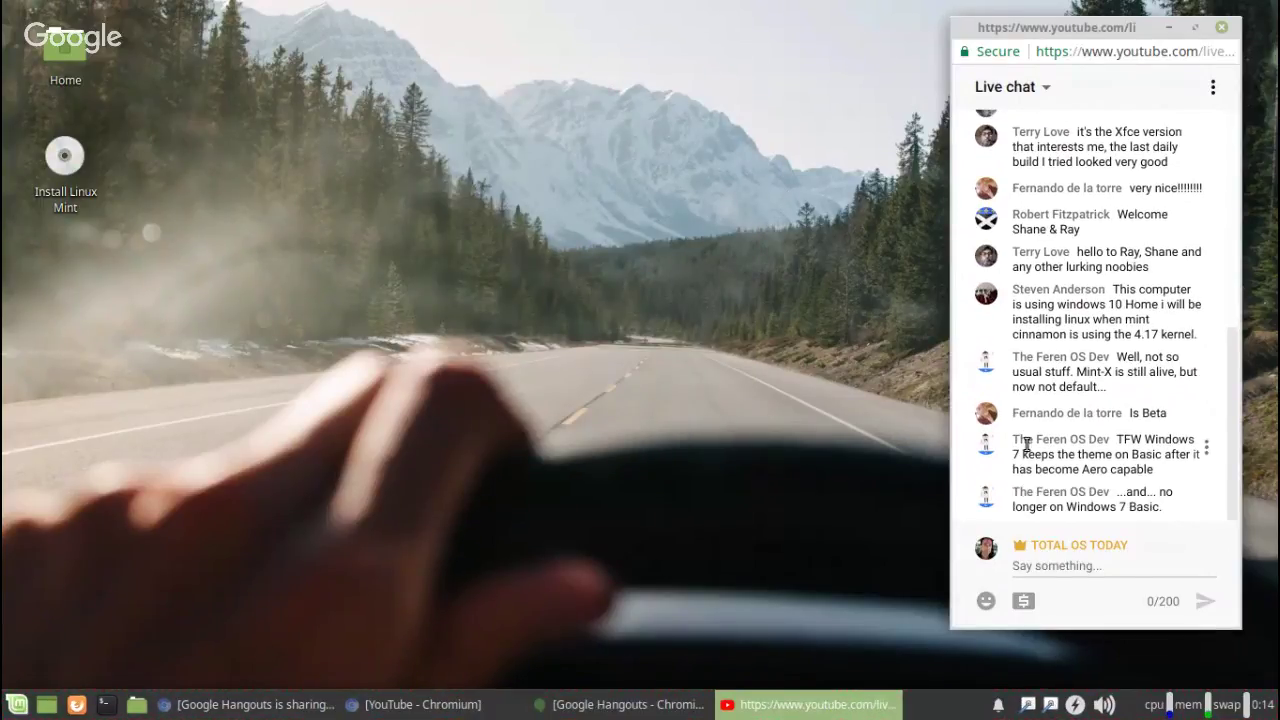
right_click(1208, 710)
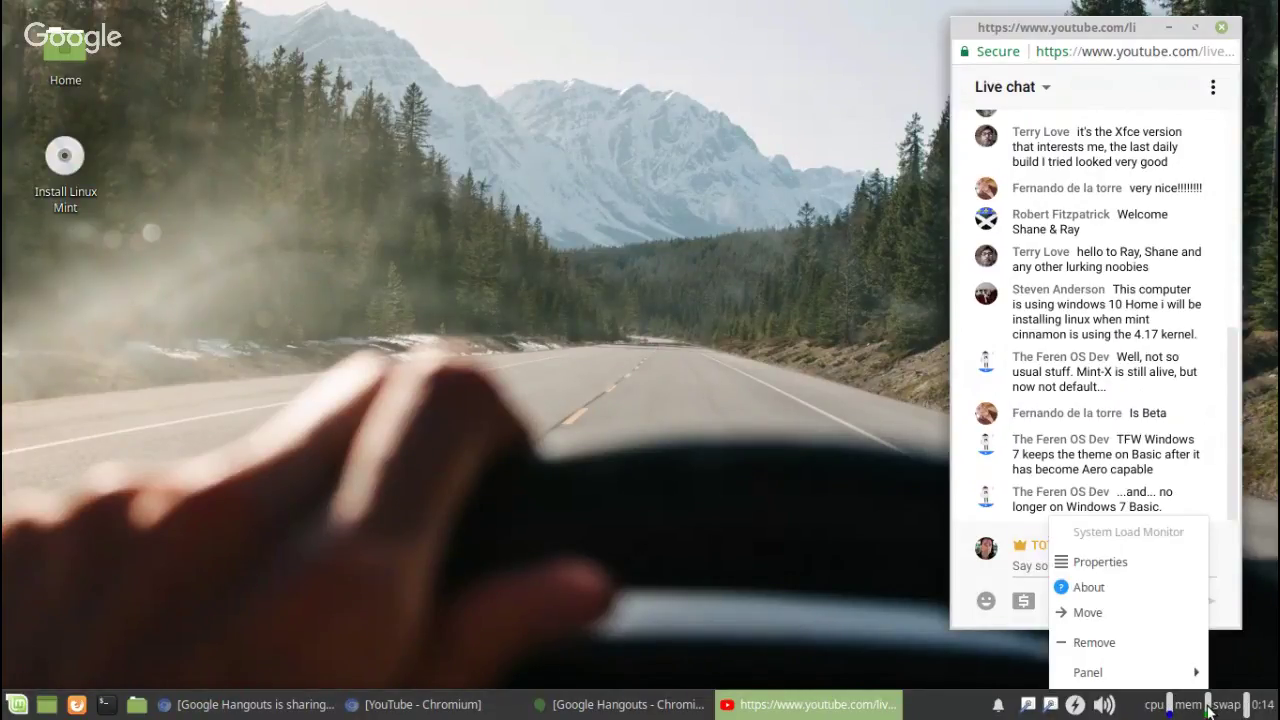
left_click(622, 463)
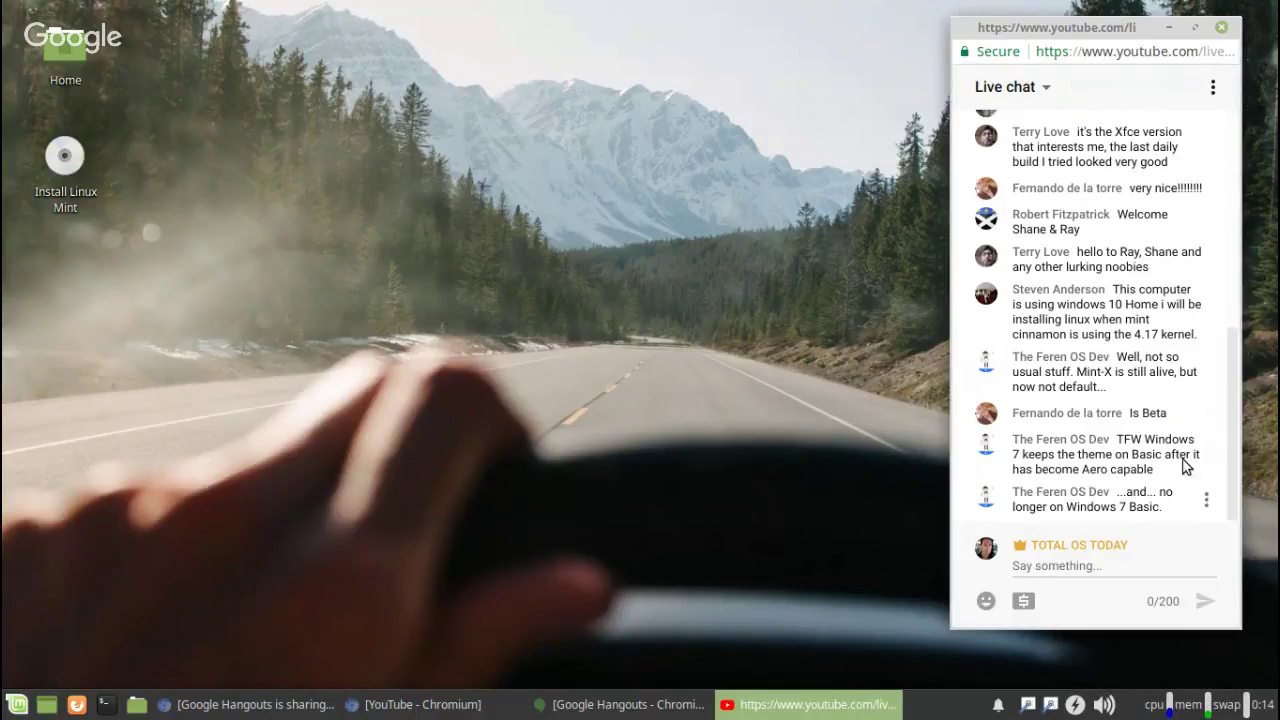
- Open the panel preferences and unlock Panel 1
right_click(940, 712)
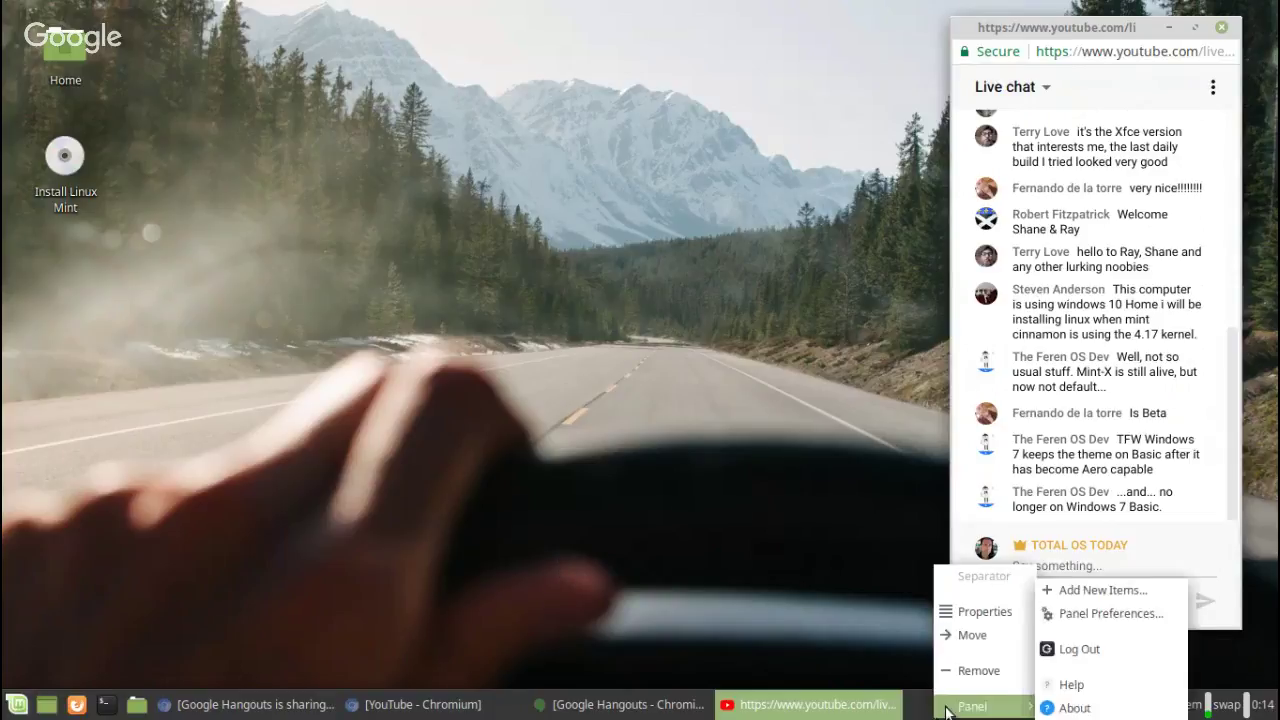
mouse_move(971, 706)
left_click(1089, 615)
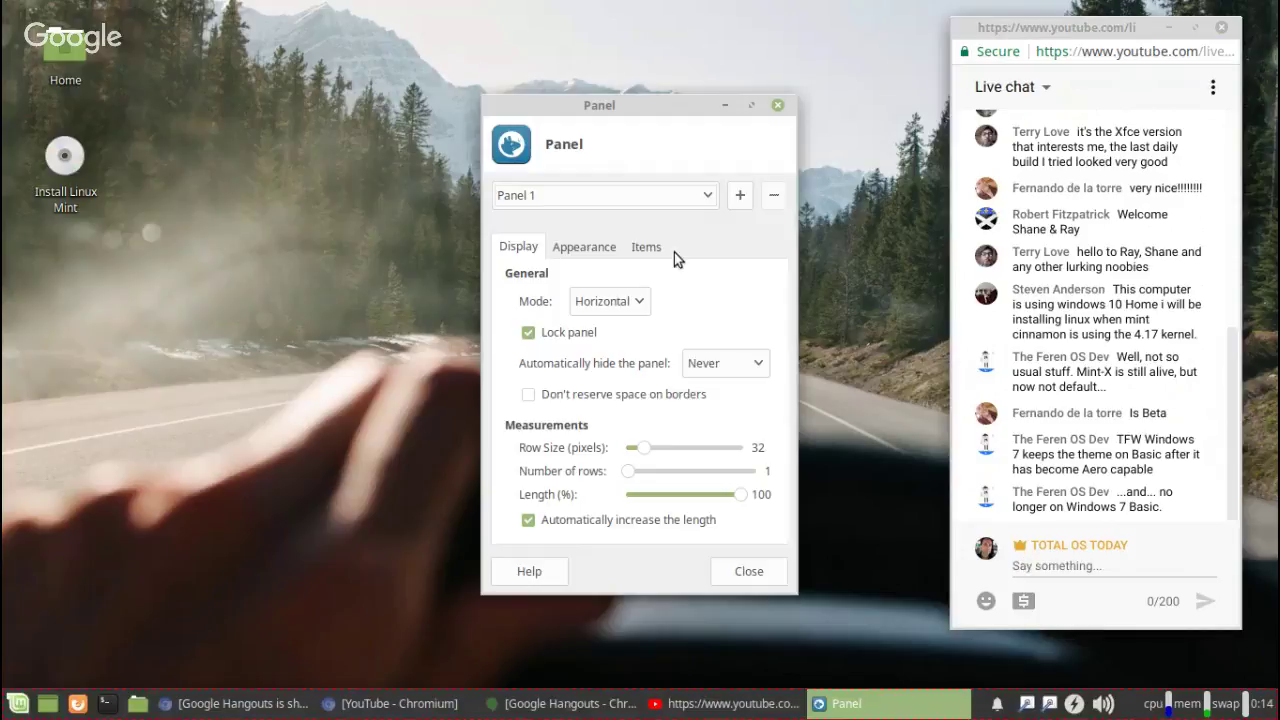
left_click(536, 335)
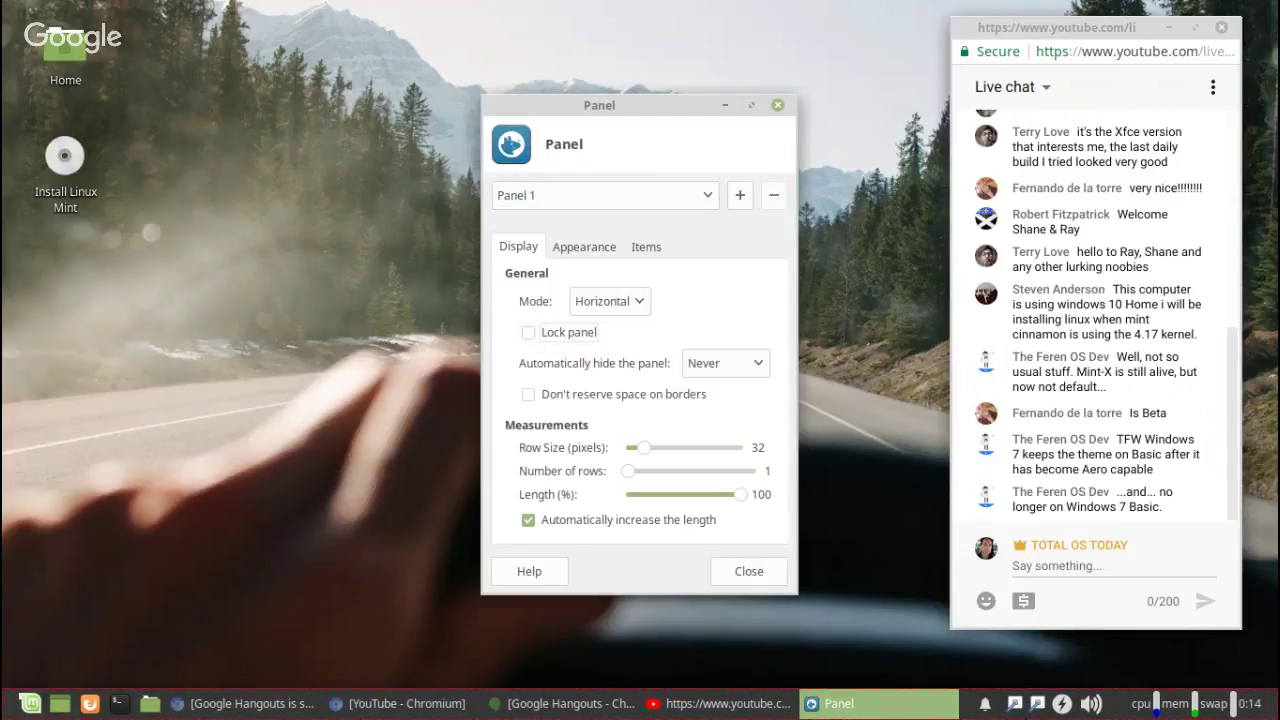
left_click(983, 706)
left_click(970, 700)
- Try panel row sizes of 112 and 22 pixels and settle on 28 pixels
left_click_drag(658, 454, 726, 452)
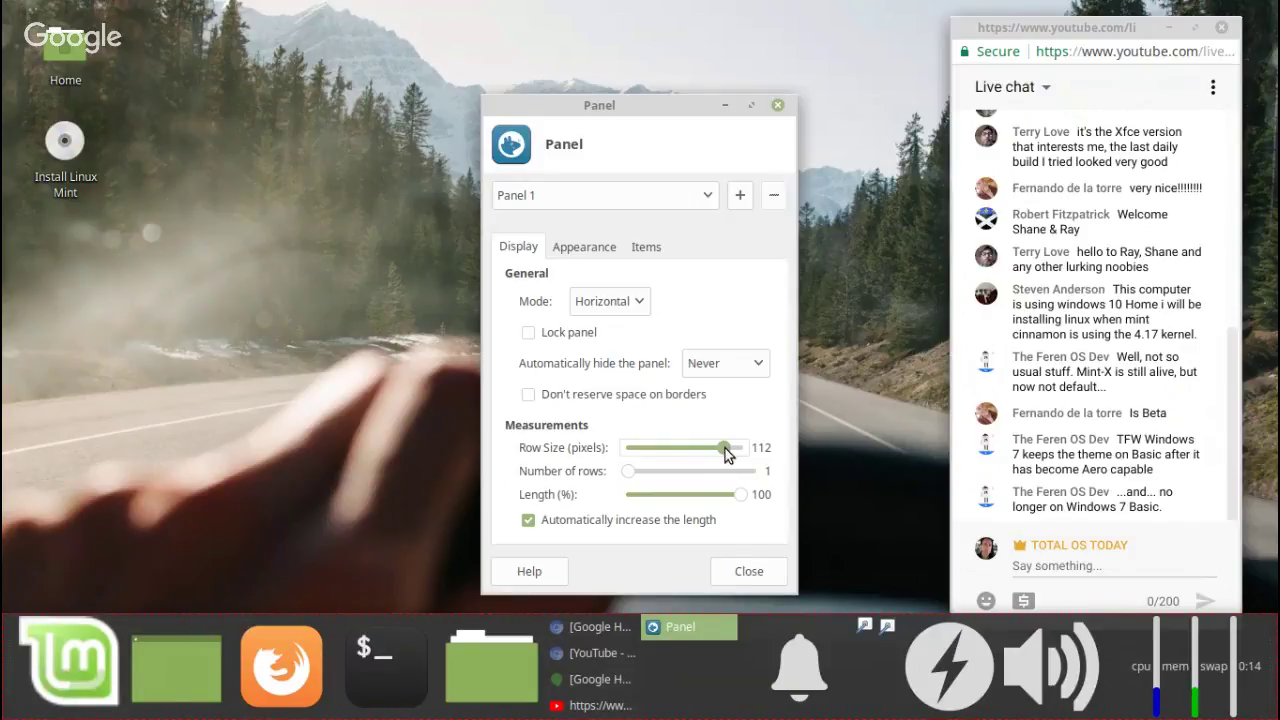
left_click_drag(726, 452, 631, 450)
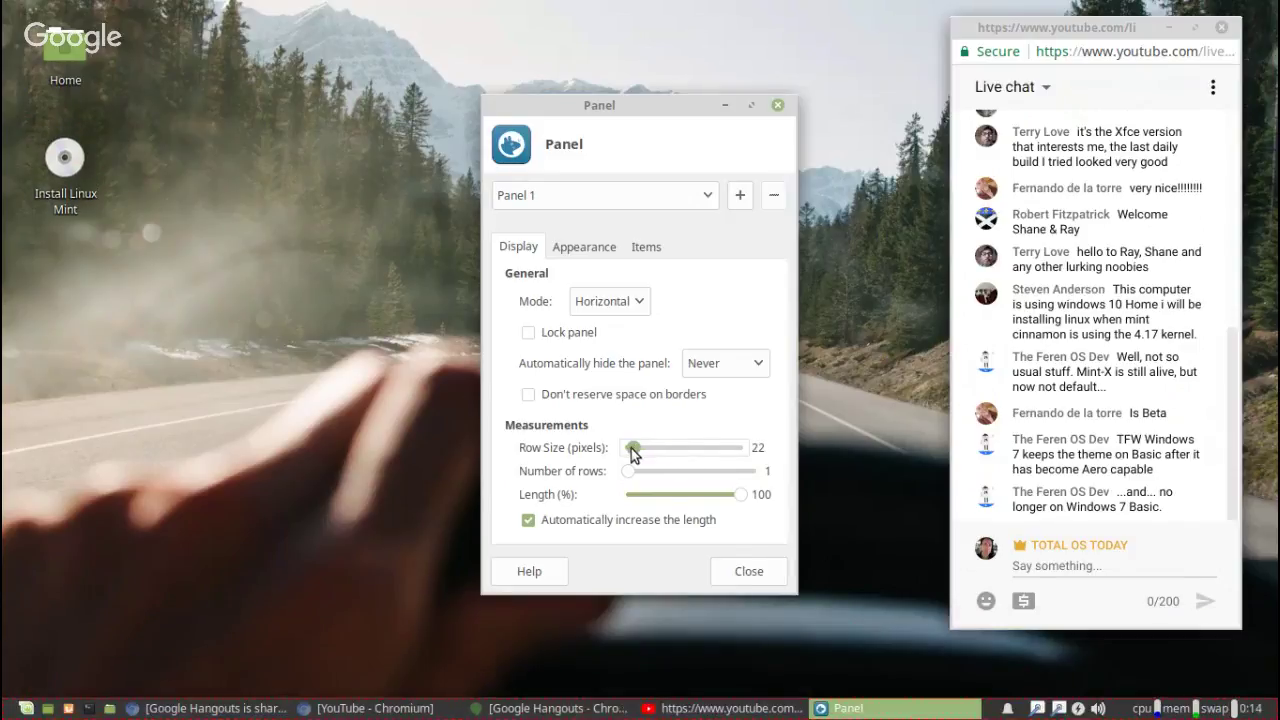
left_click_drag(682, 114, 509, 60)
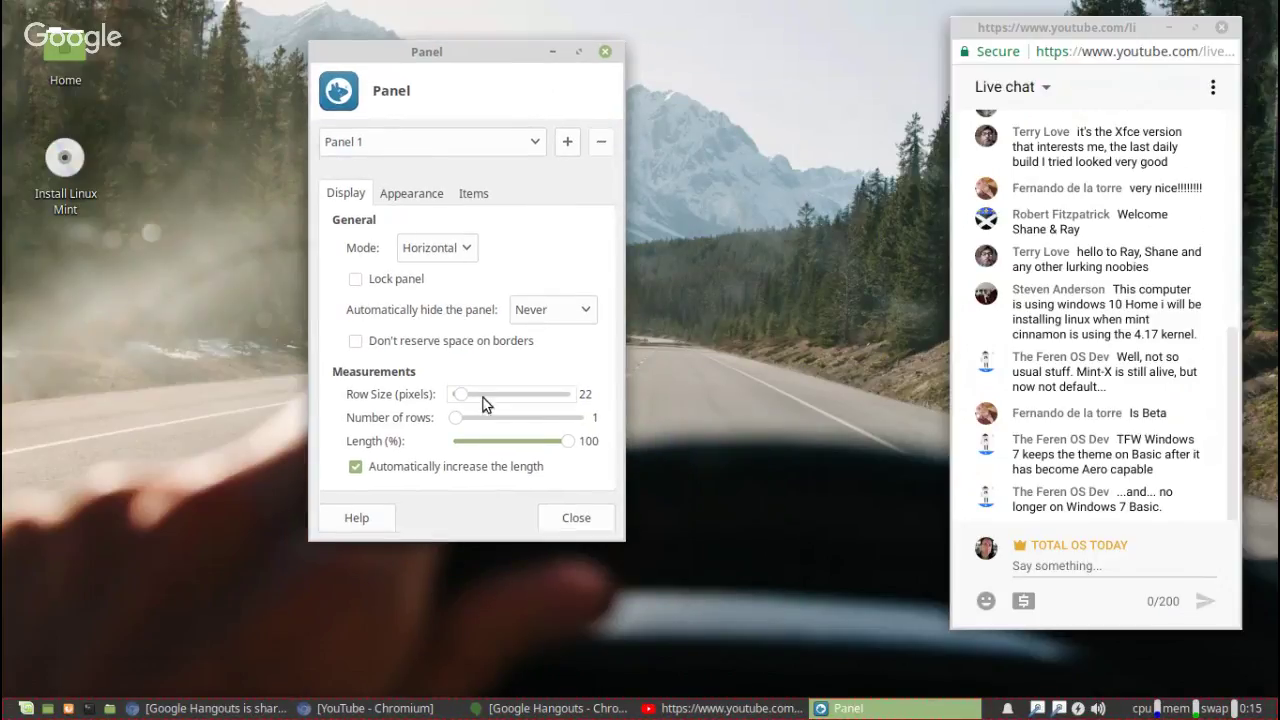
left_click_drag(458, 395, 467, 396)
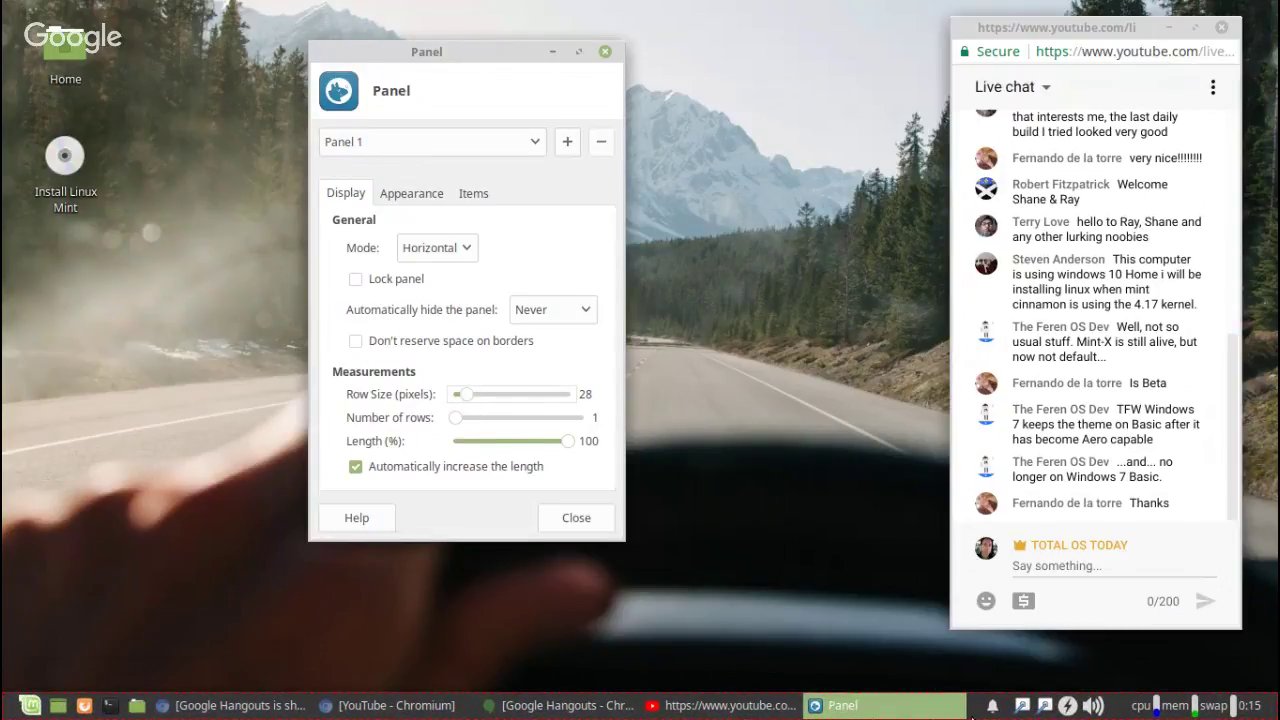
- Close the YouTube browser window and move the panel to the top edge of the desktop
left_click(392, 705)
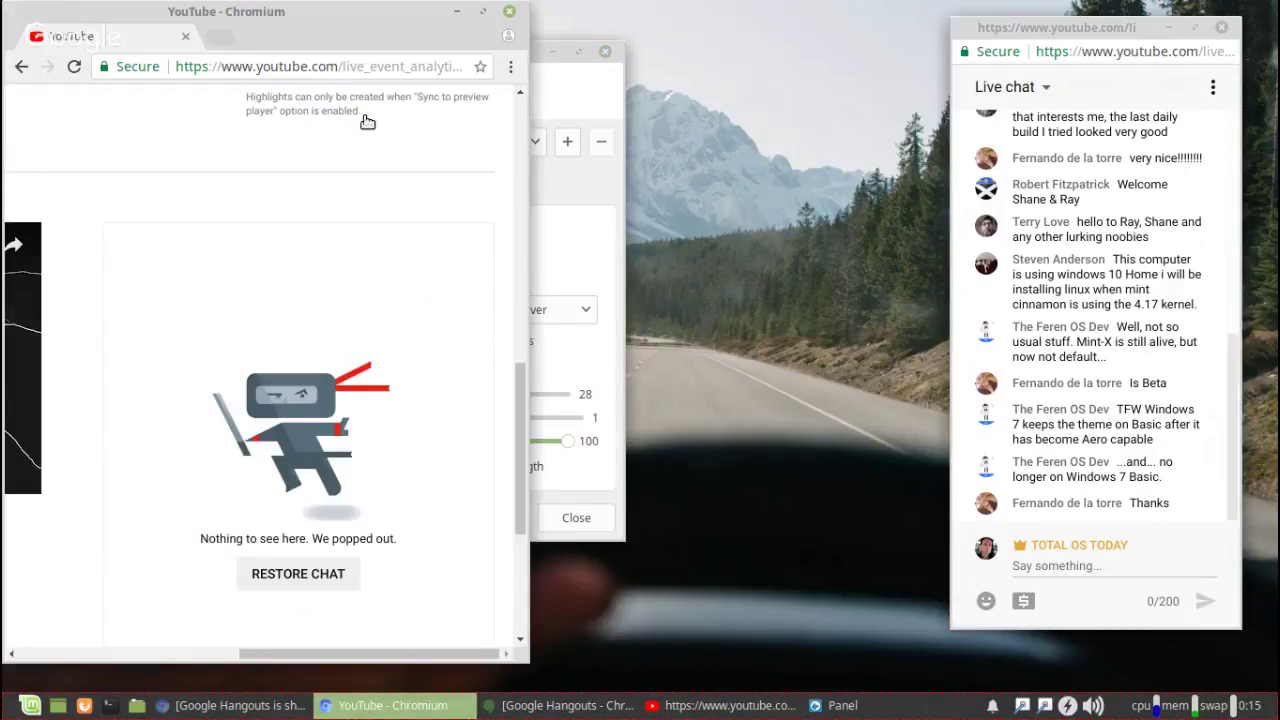
left_click(509, 11)
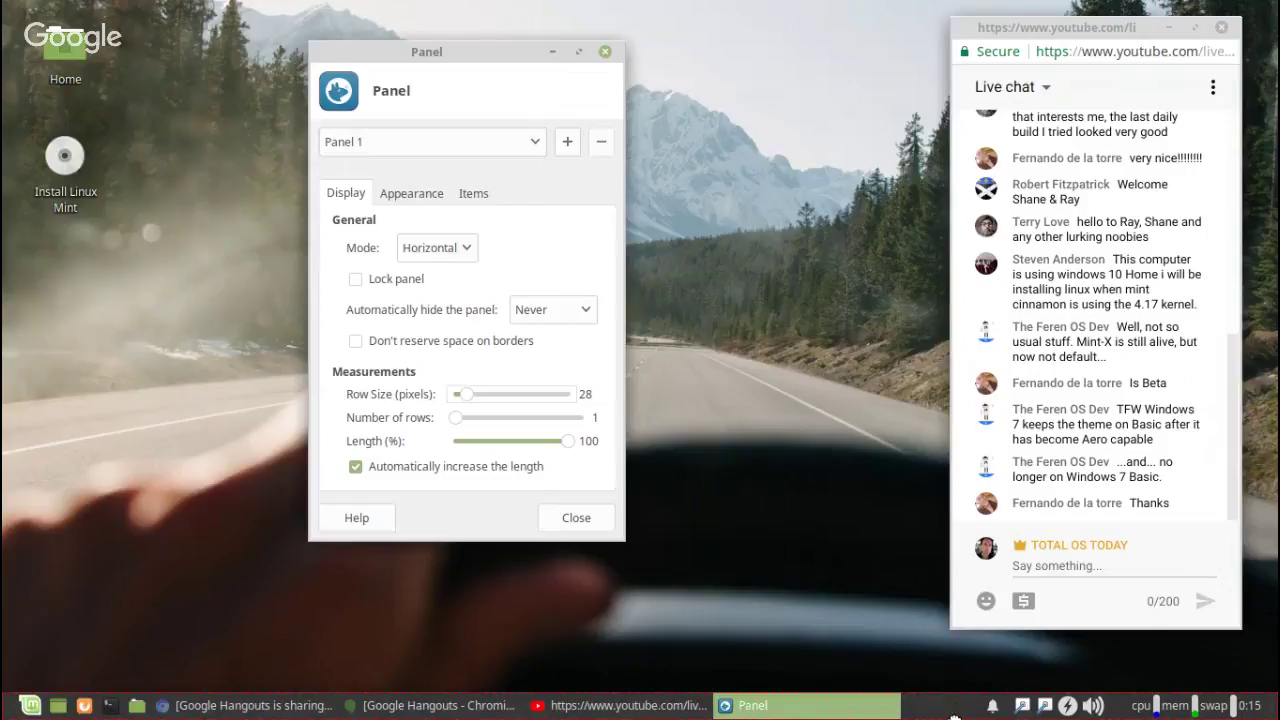
left_click_drag(955, 718, 875, 3)
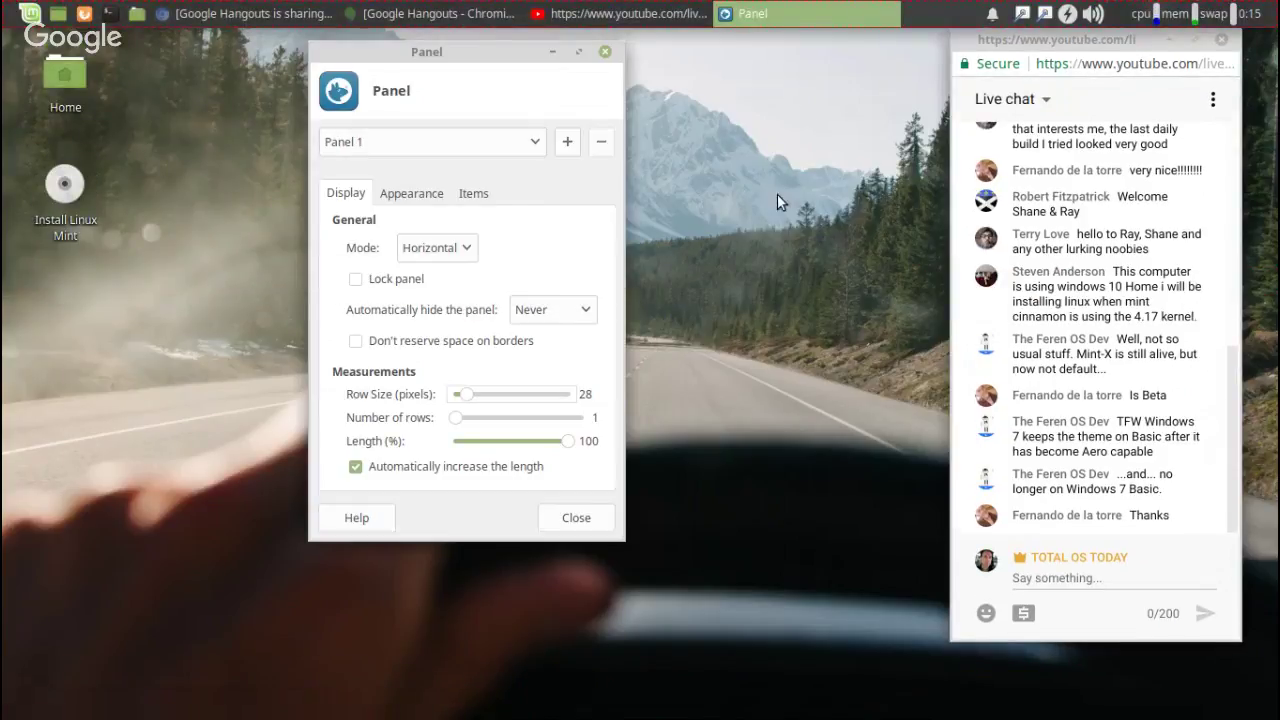
- Lock the panel, close its preferences, and move the live chat window clear of the panel
left_click(355, 280)
left_click(586, 518)
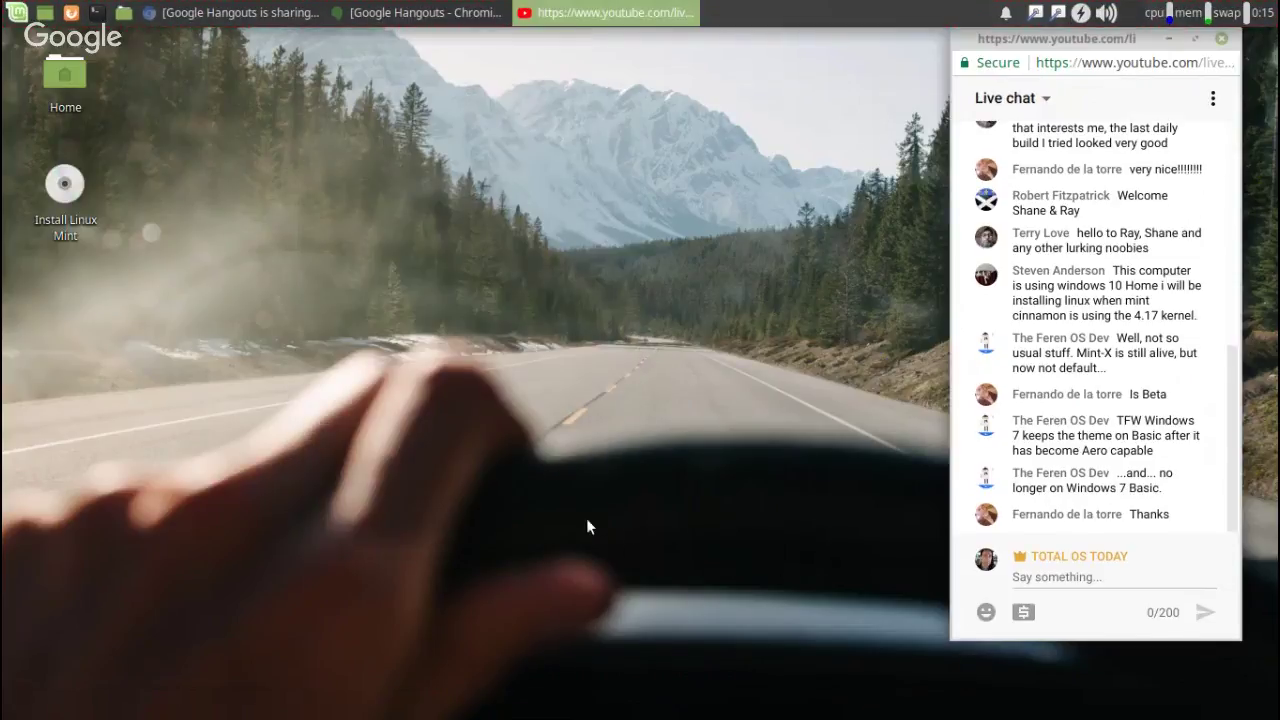
left_click_drag(1087, 35, 1097, 67)
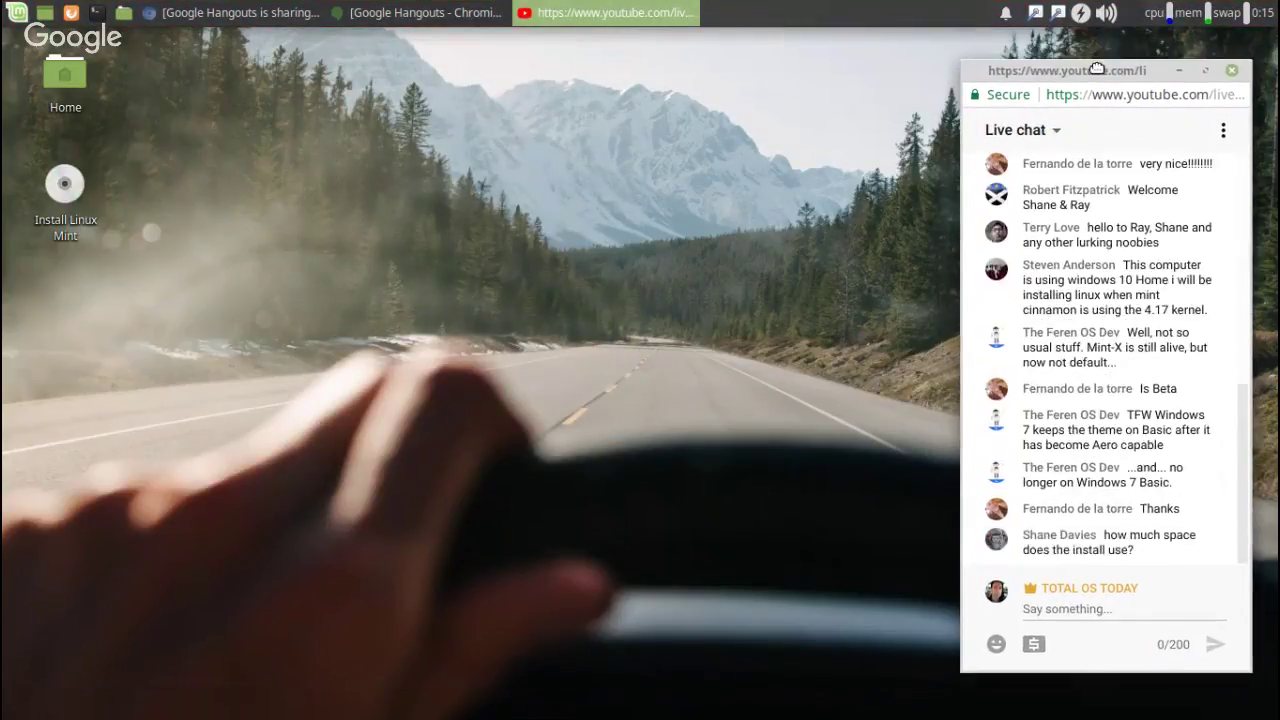
left_click(670, 167)
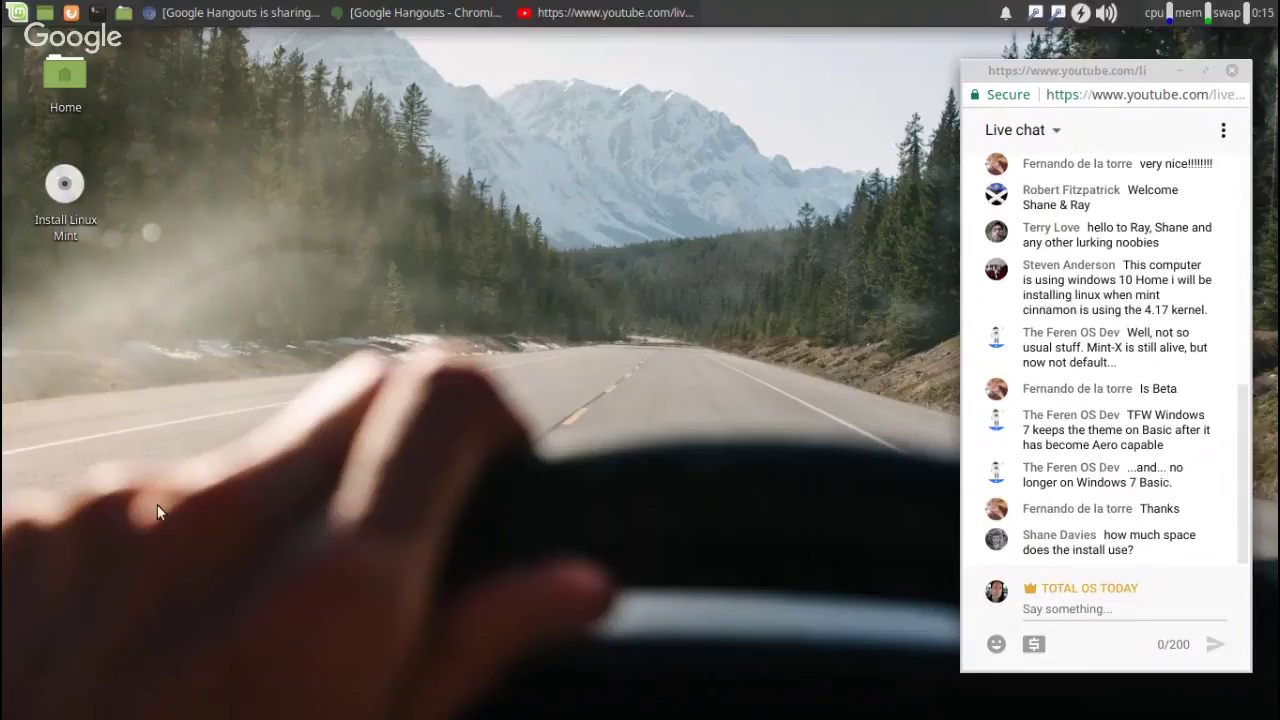
- Open a terminal, move its window towards the middle of the desktop to view it, and close it
left_click(96, 14)
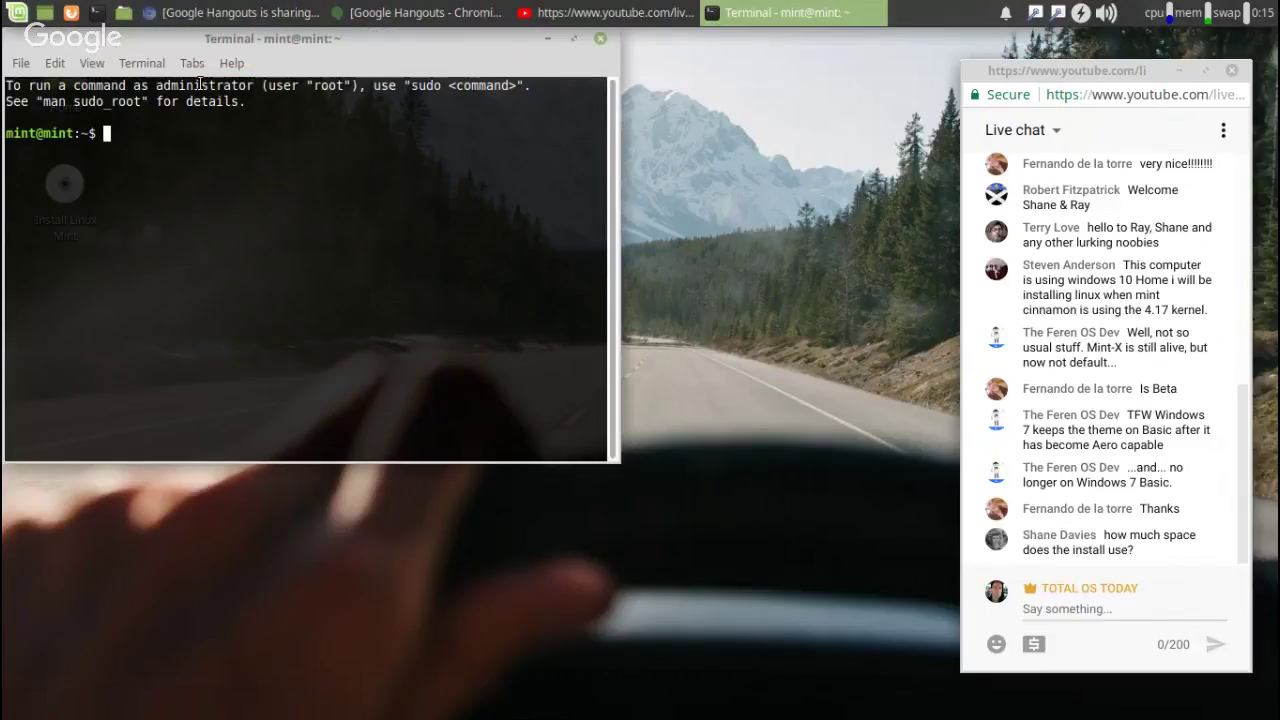
left_click_drag(286, 38, 419, 119)
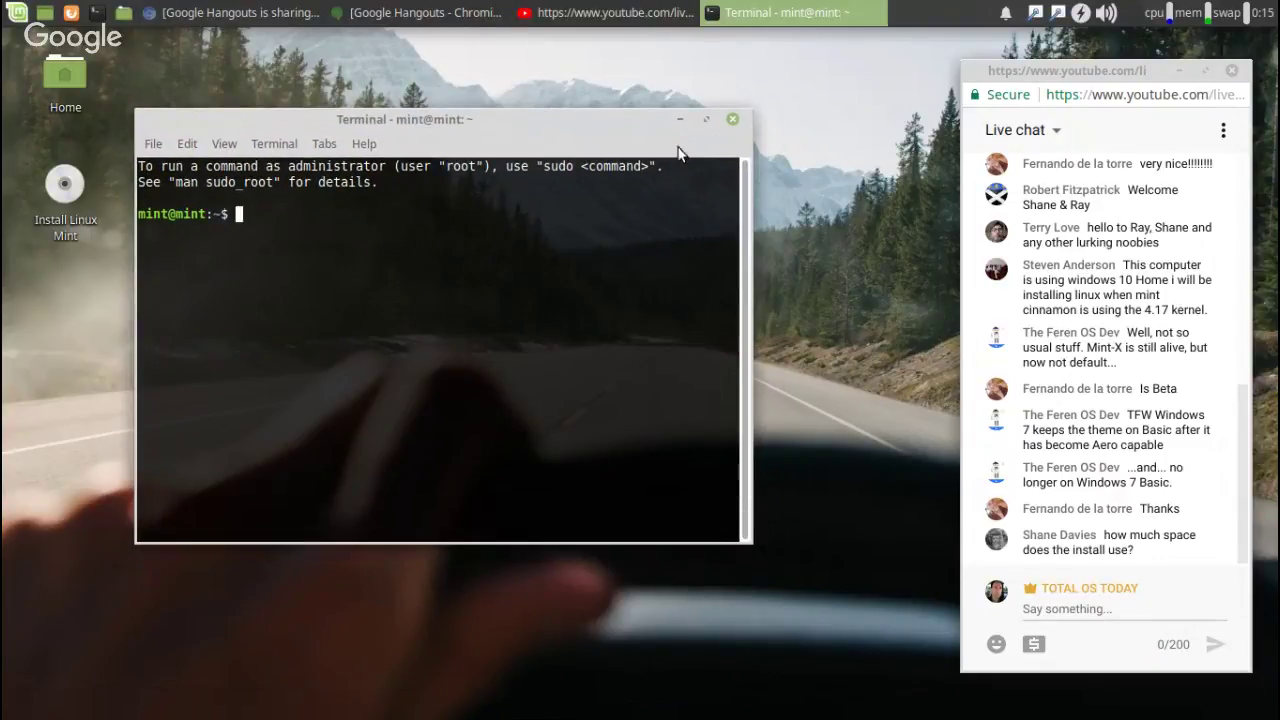
left_click(733, 120)
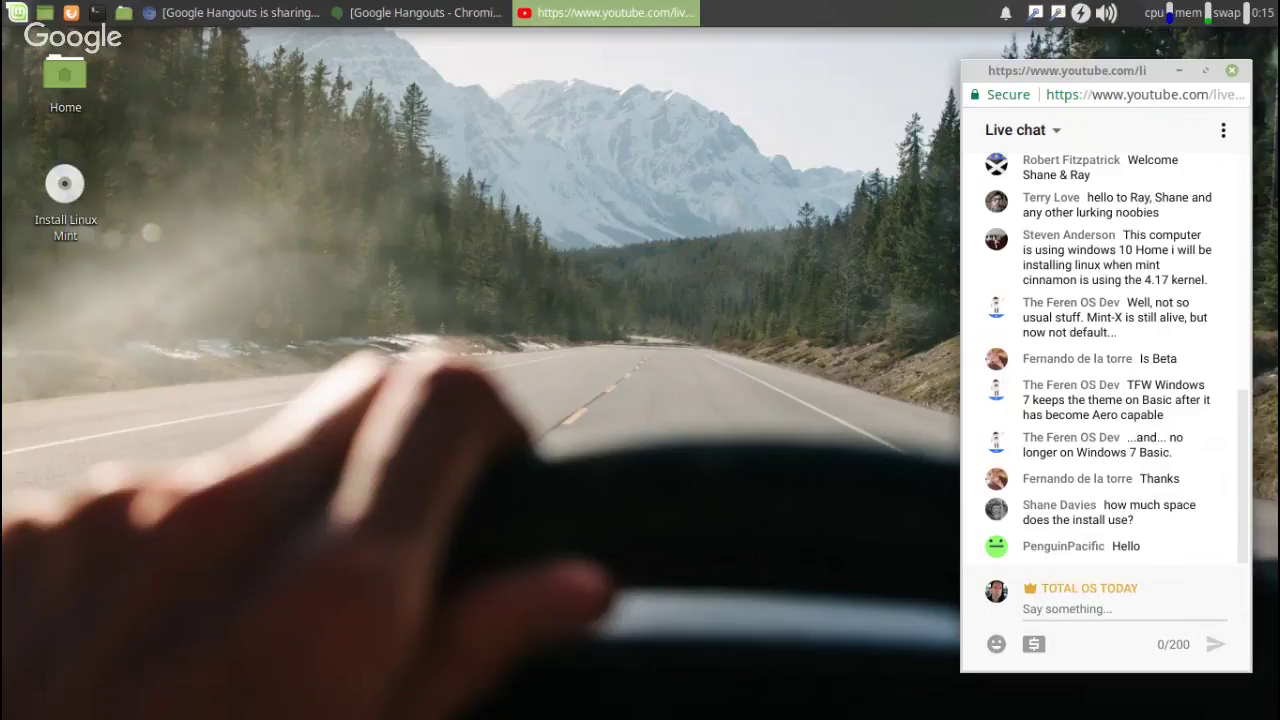
- Launch Firefox from the application launcher and open the Linux Mint 19 "Tara" Xfce BETA Release blog post
left_click(17, 13)
mouse_move(66, 283)
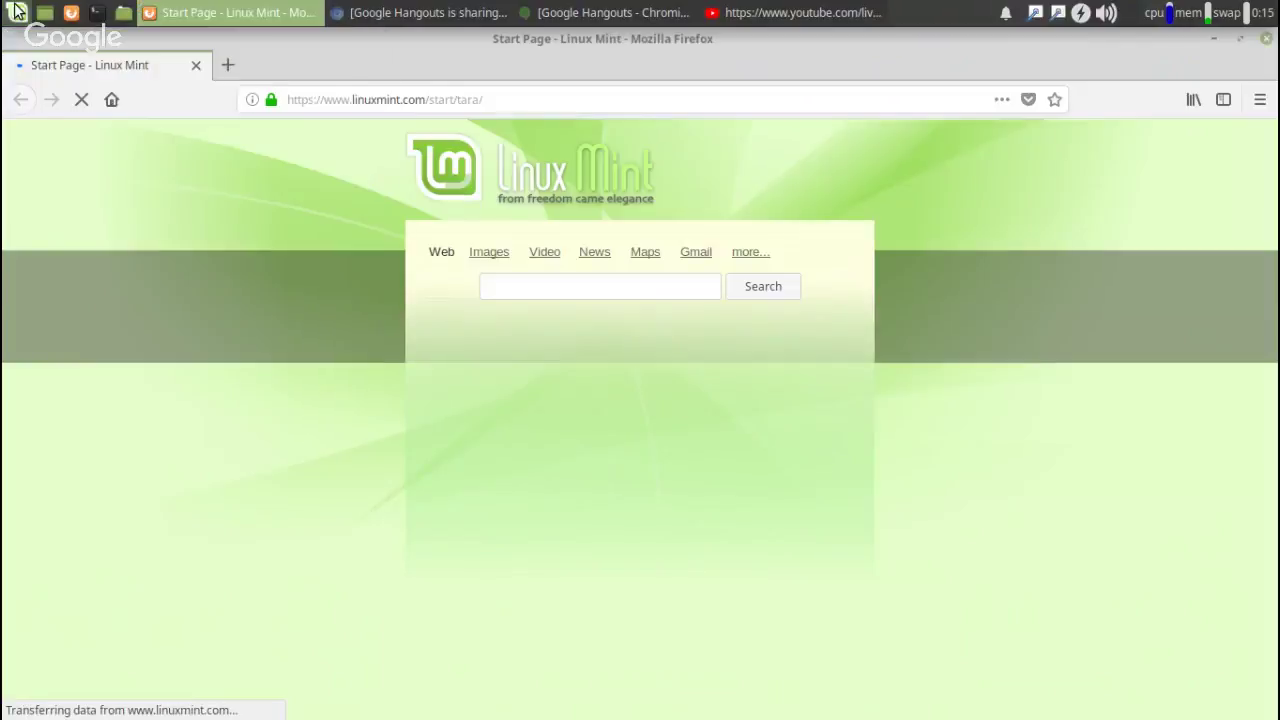
left_click(17, 13)
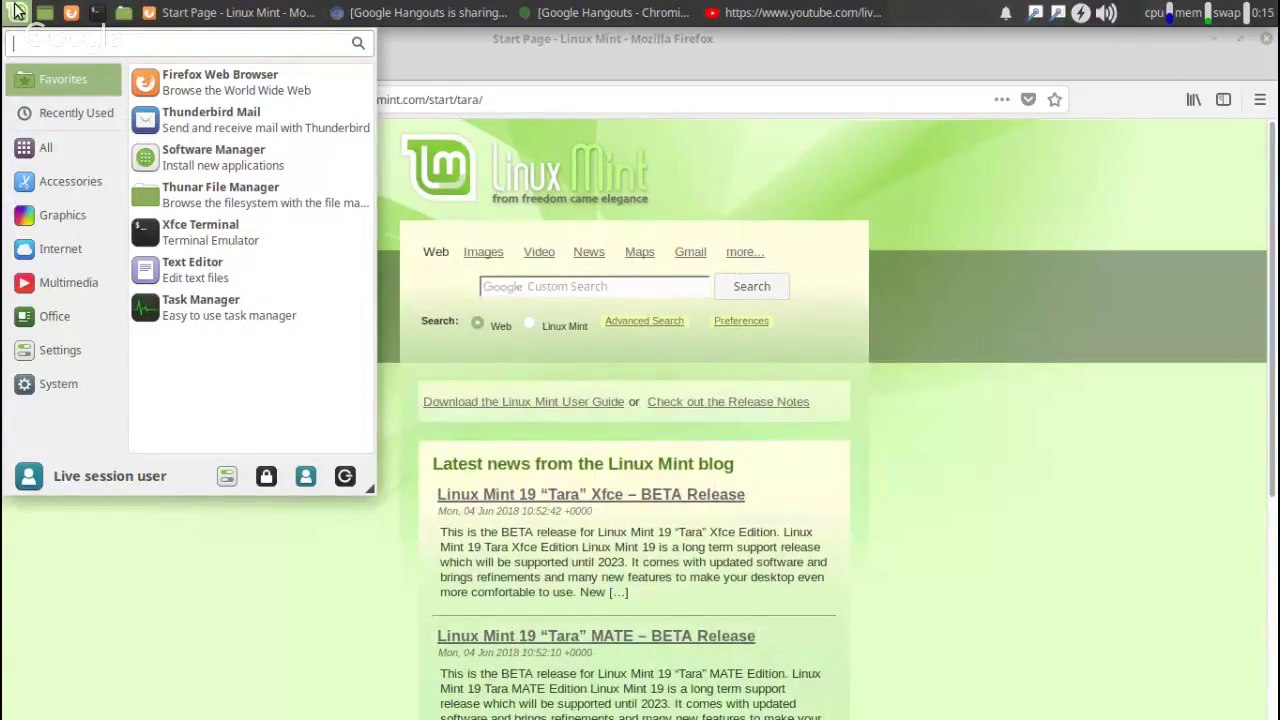
left_click(17, 13)
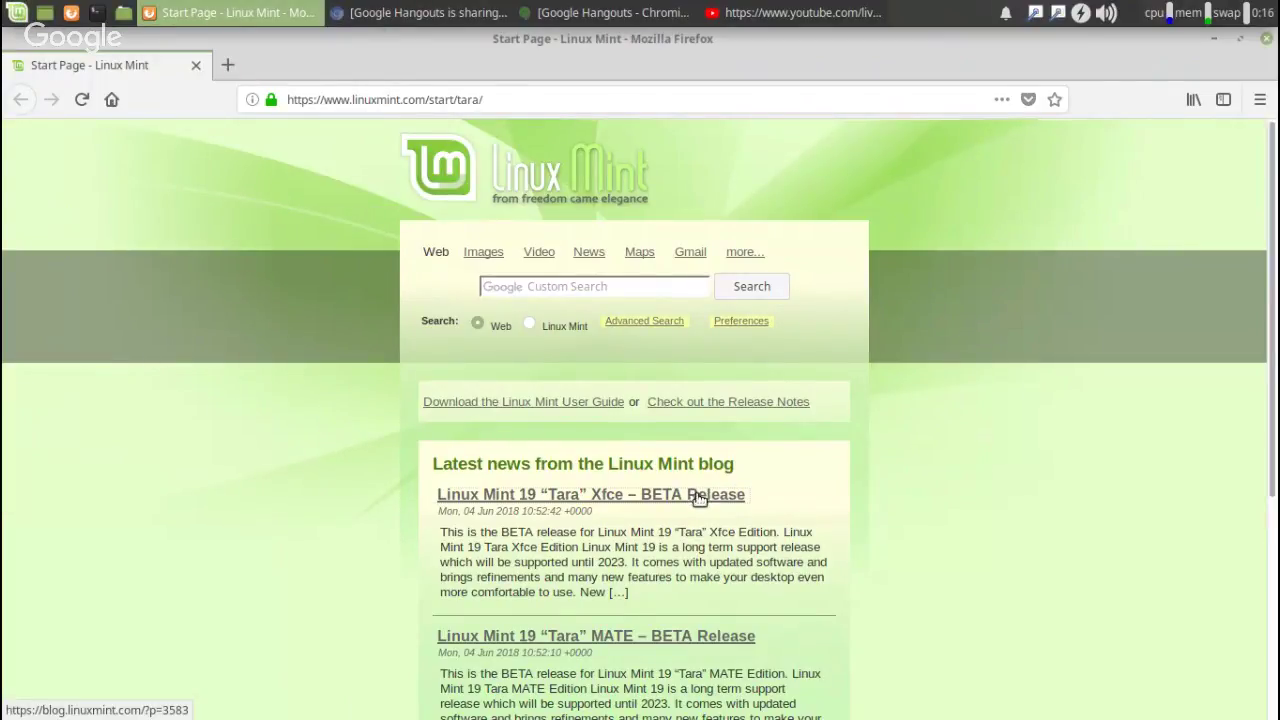
left_click(697, 494)
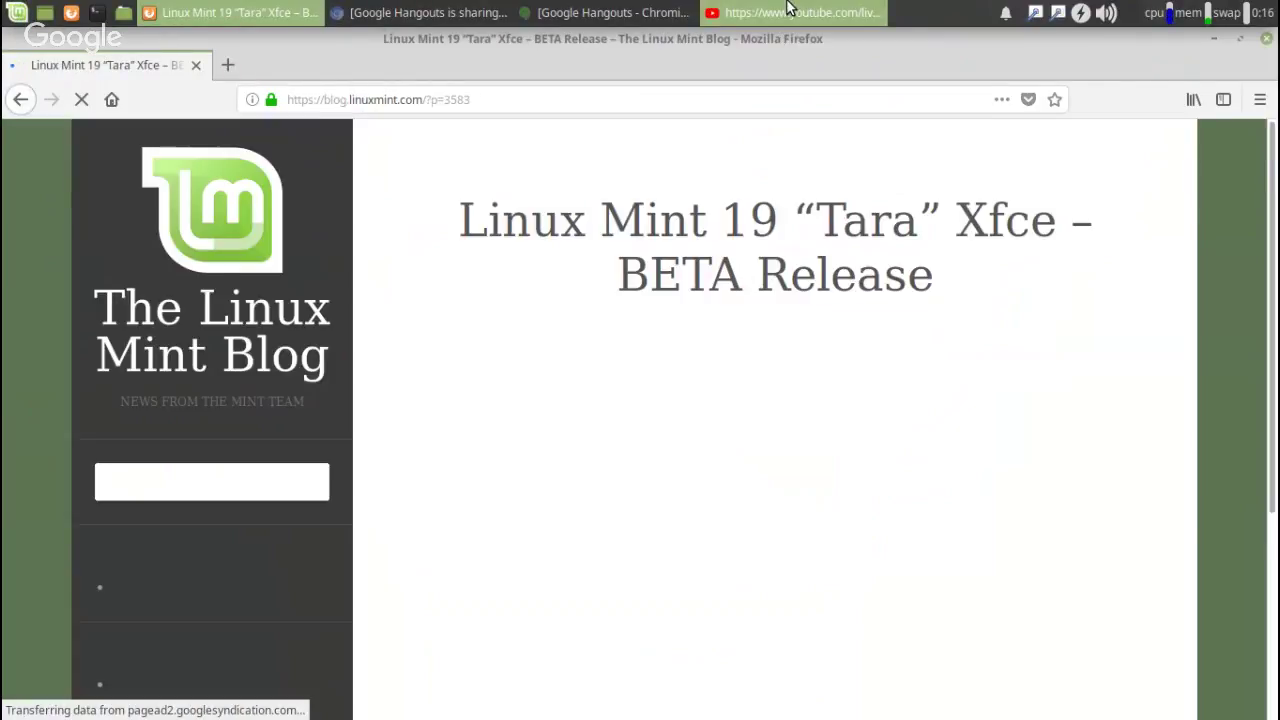
- Bring back the YouTube live chat window, keep it on top of other windows, and return focus to the blog post
left_click(790, 12)
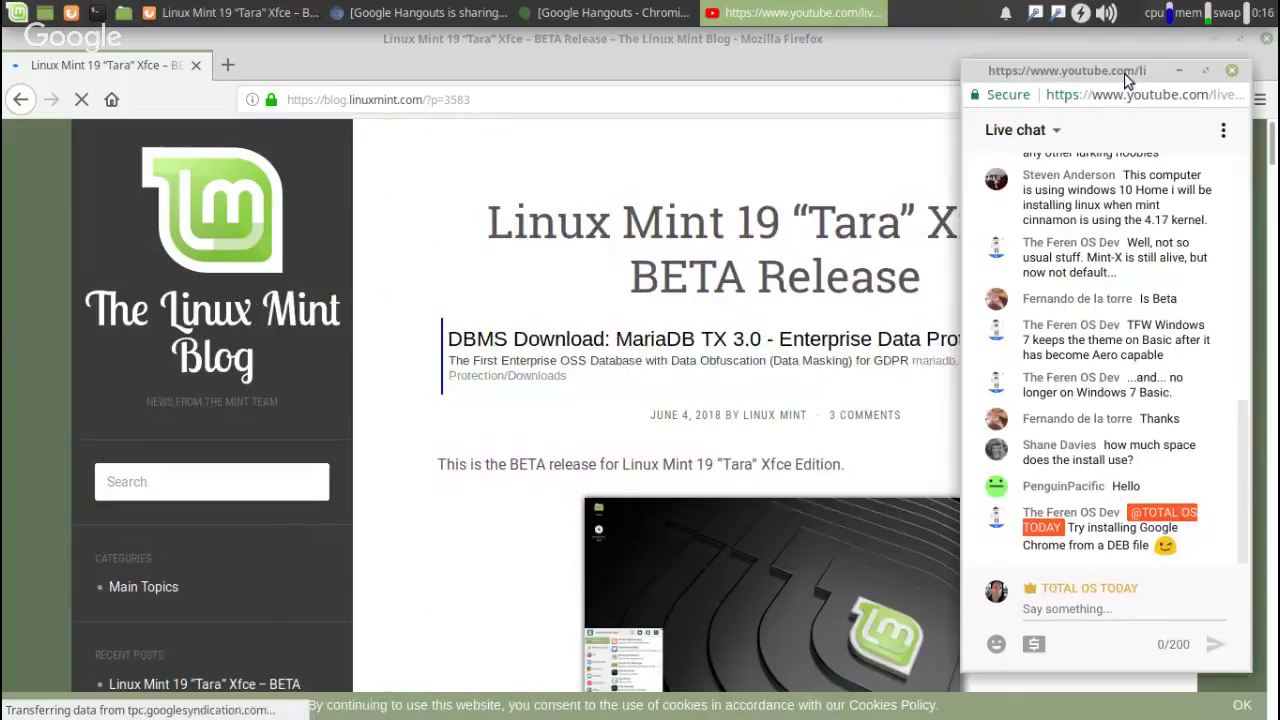
right_click(1134, 71)
left_click(1137, 219)
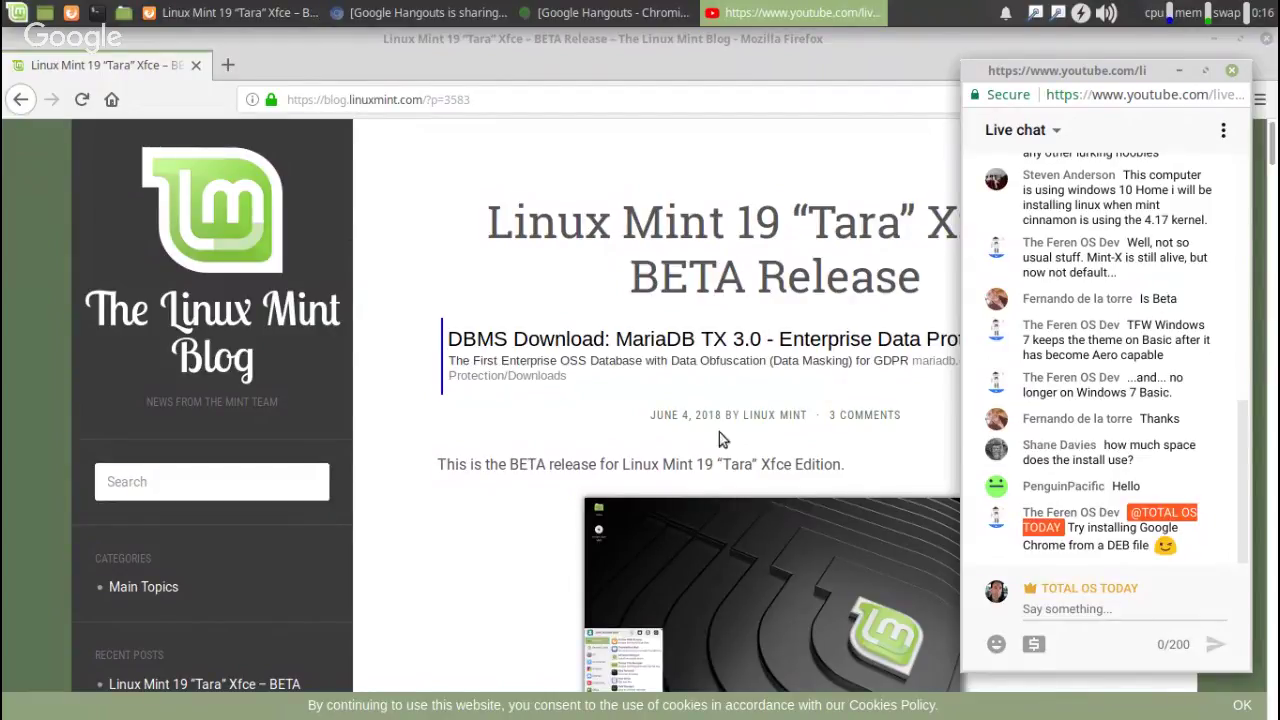
left_click(490, 540)
- Find the New features section of the blog post and open the "What's new in Linux Mint 19 Xfce" page
scroll(520, 528, "down", 6)
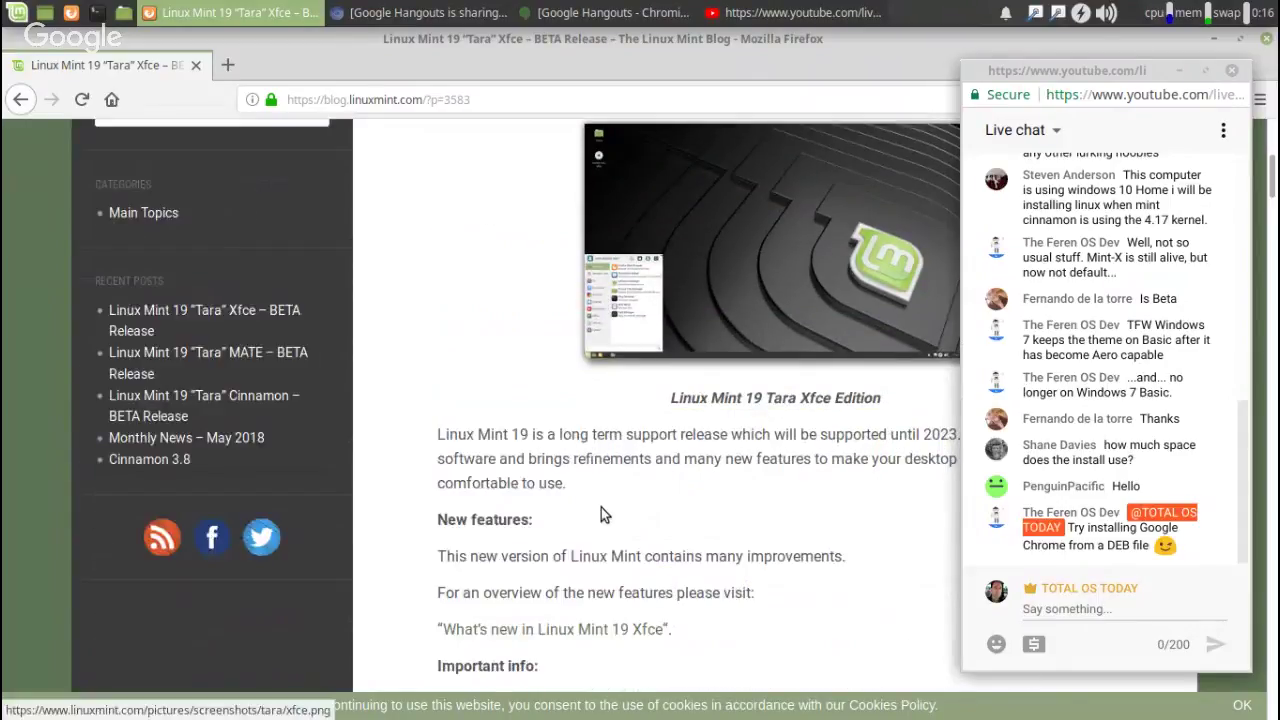
scroll(625, 490, "down", 3)
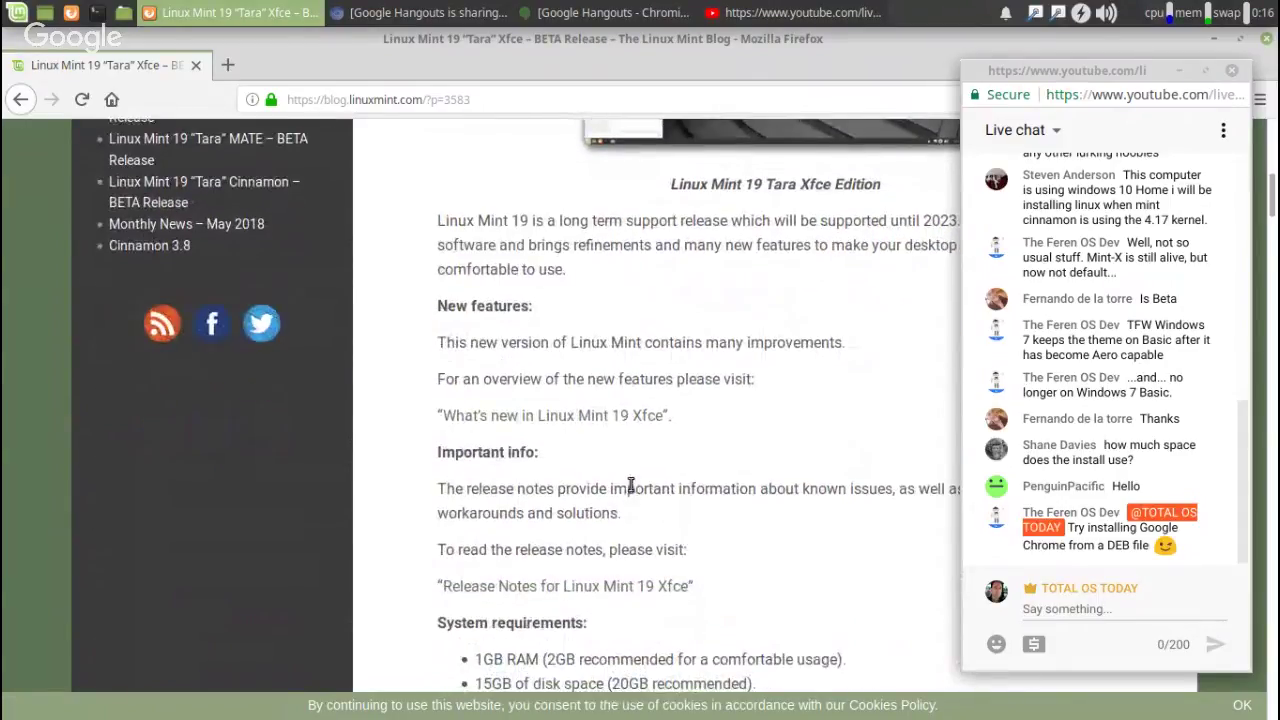
left_click(615, 420)
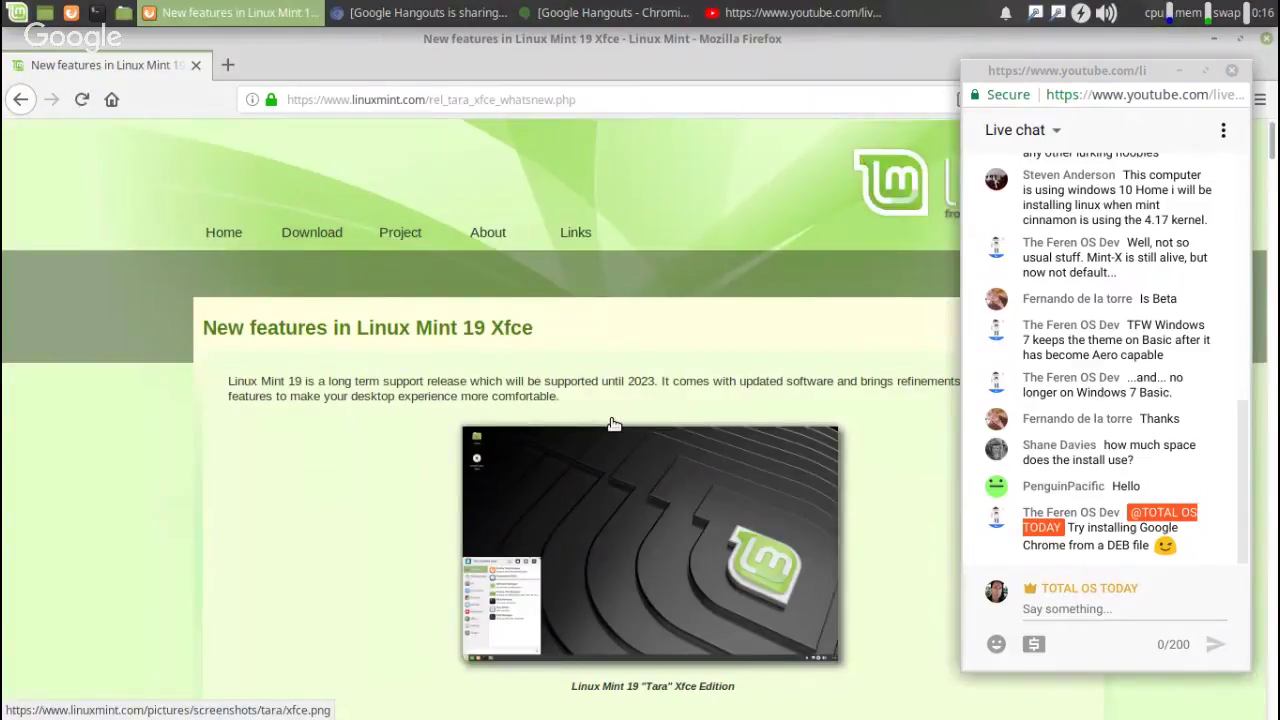
- Review the Timeshift, Update Manager, Welcome Screen and Software Manager sections of the new features page
scroll(668, 472, "down", 5)
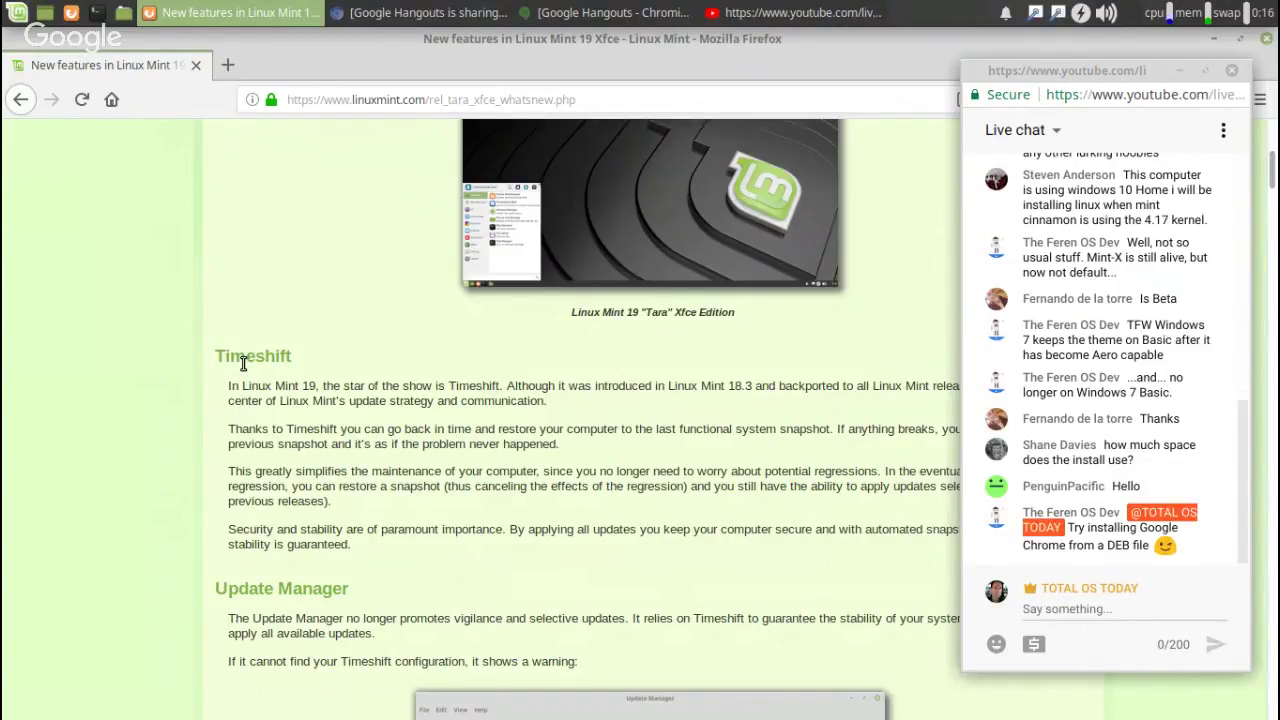
scroll(242, 364, "down", 3)
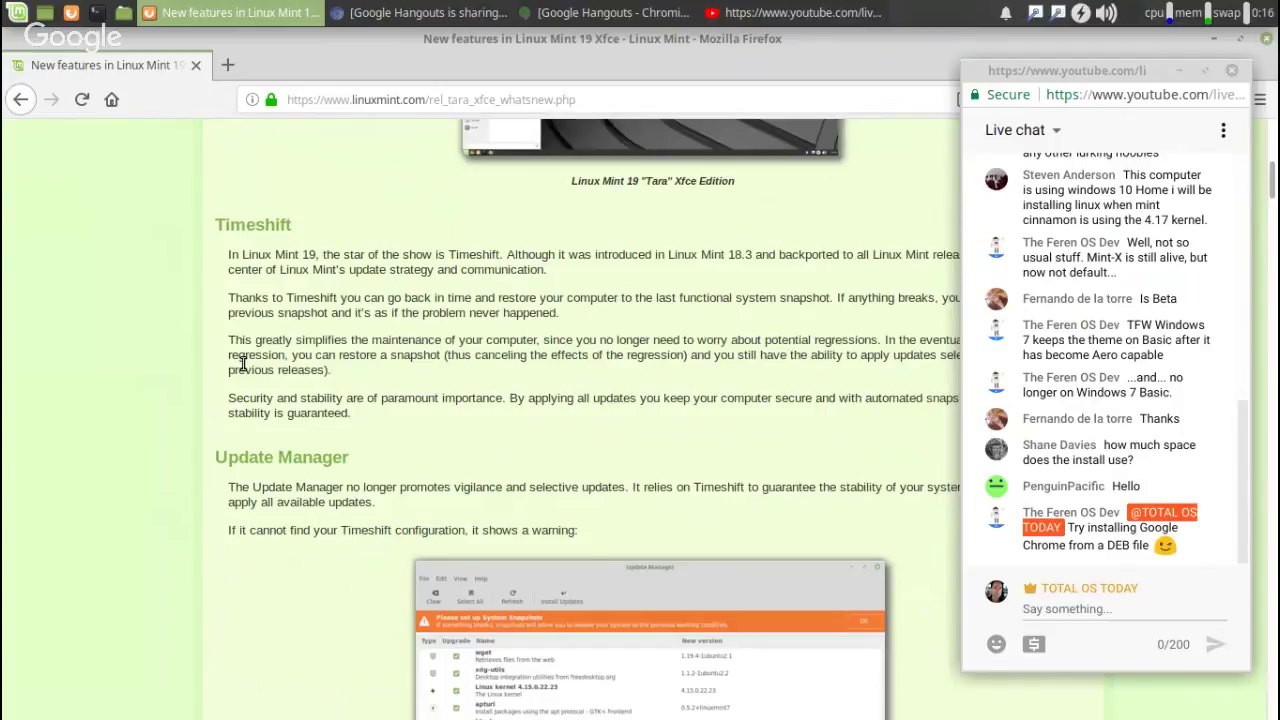
scroll(242, 364, "down", 3)
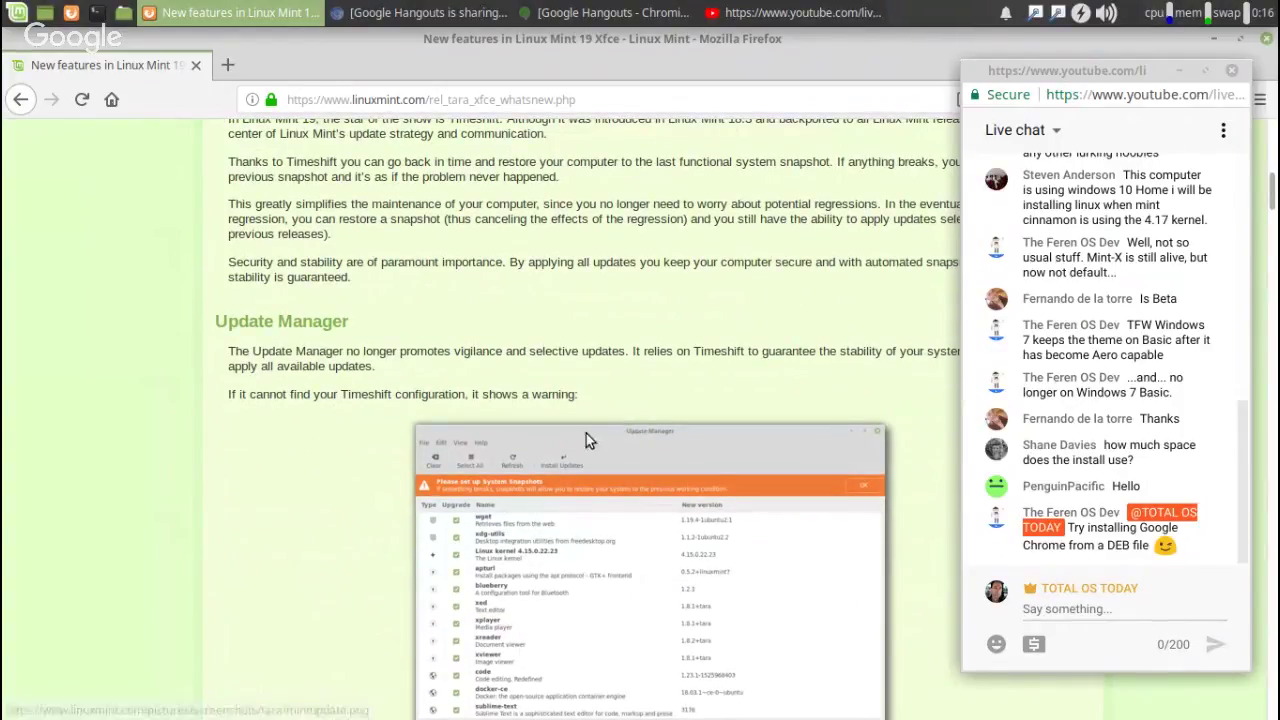
scroll(600, 460, "down", 7)
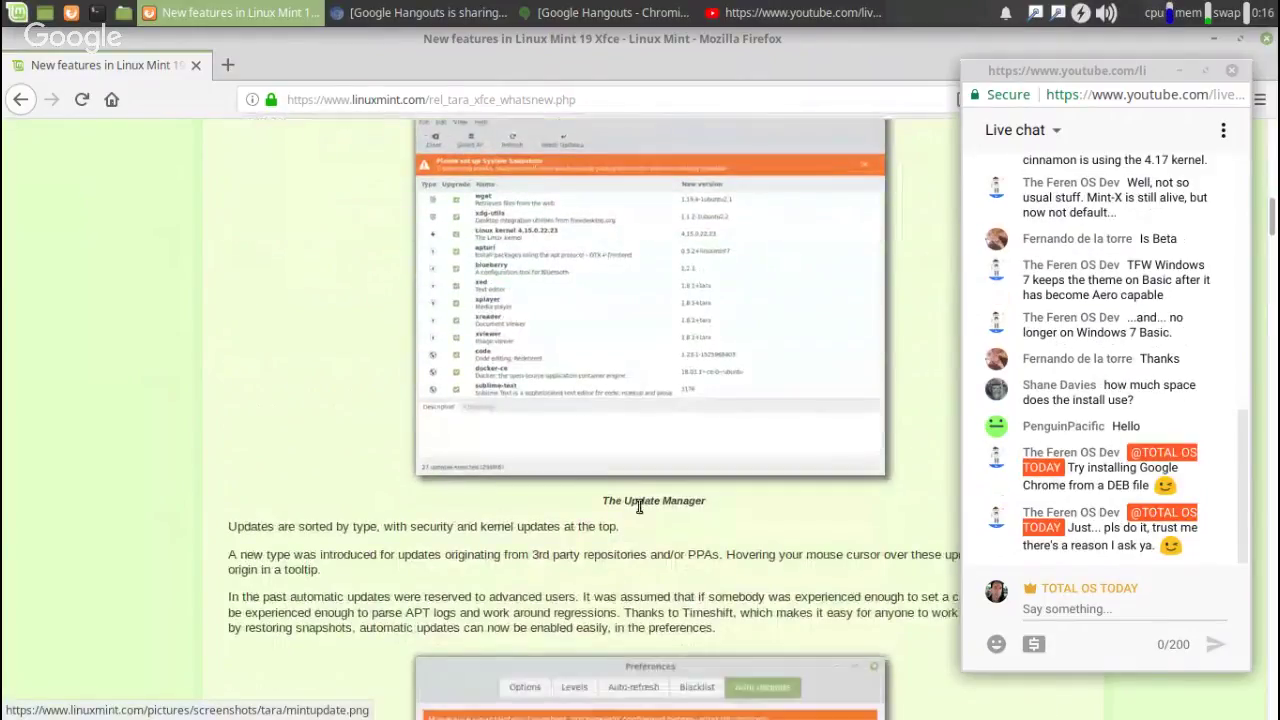
scroll(640, 507, "down", 8)
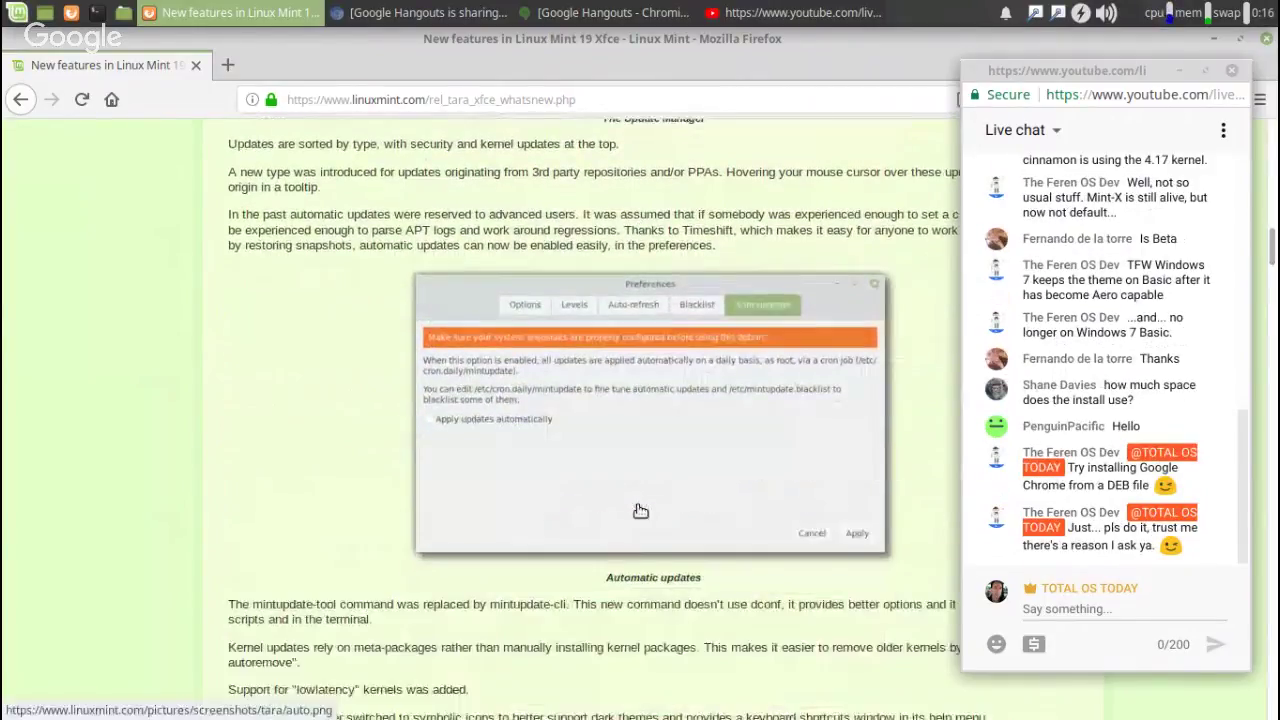
scroll(640, 511, "down", 11)
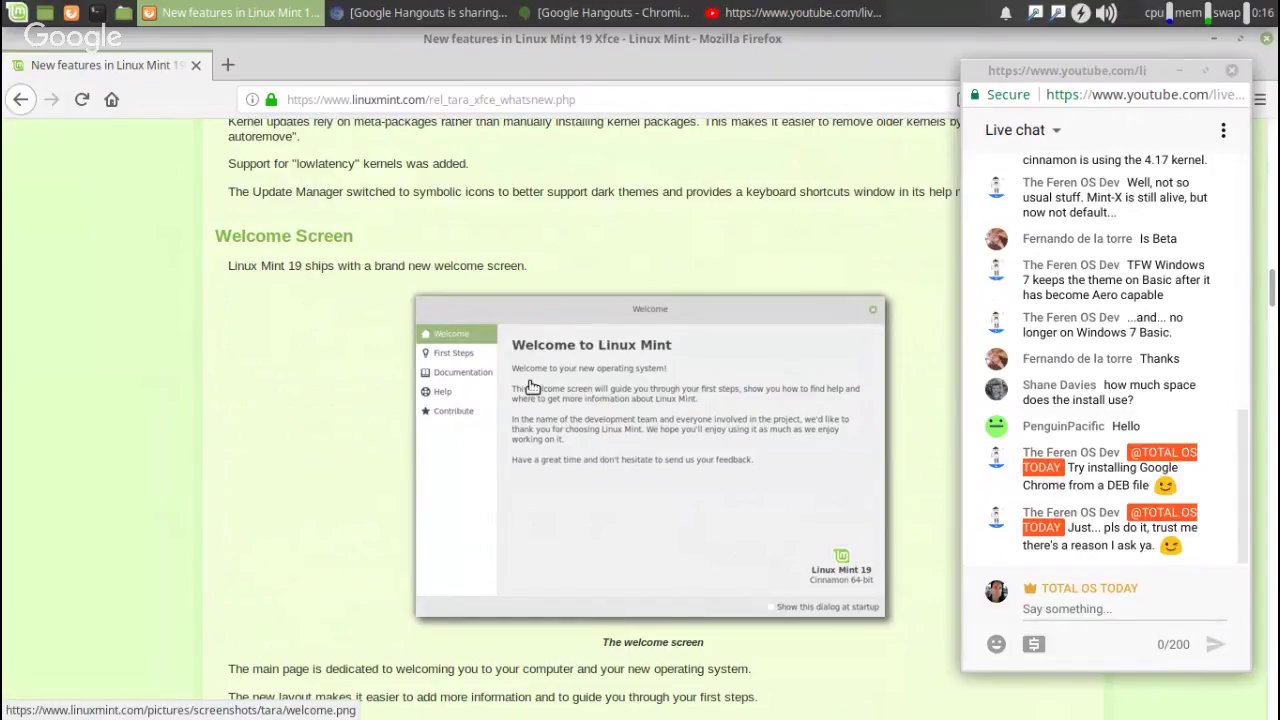
scroll(527, 388, "down", 14)
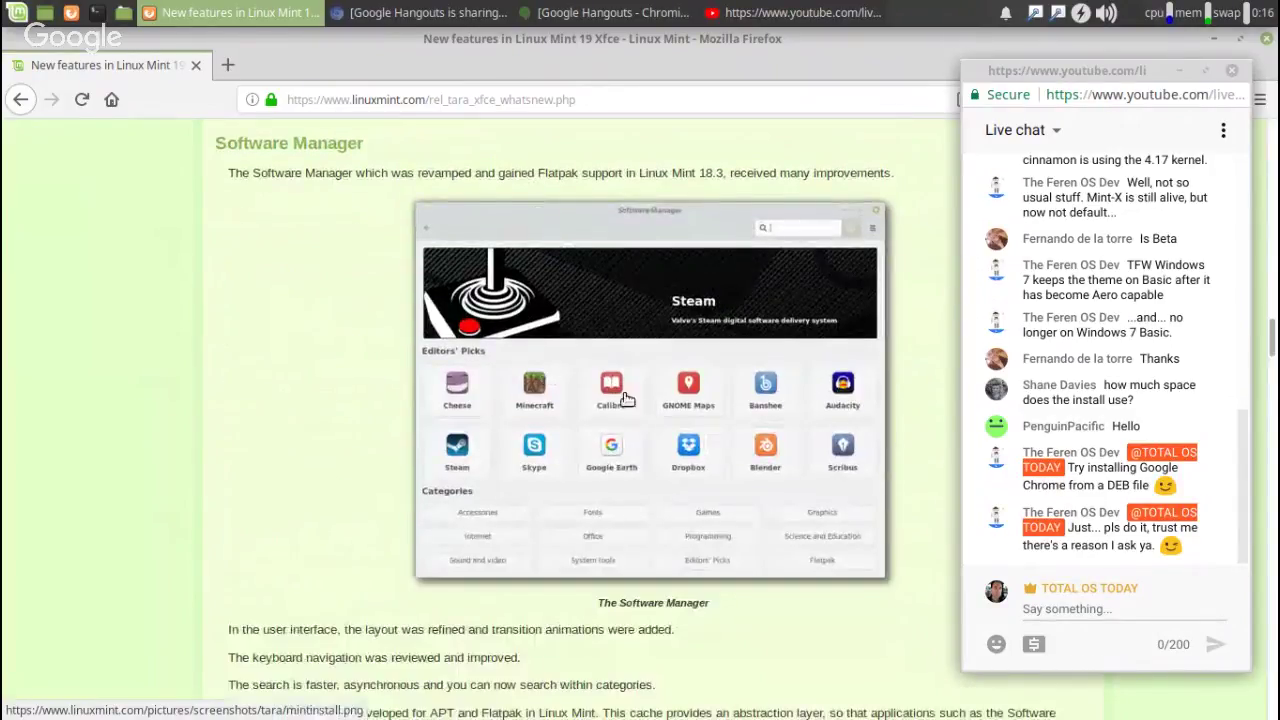
scroll(681, 400, "down", 13)
scroll(681, 400, "down", 9)
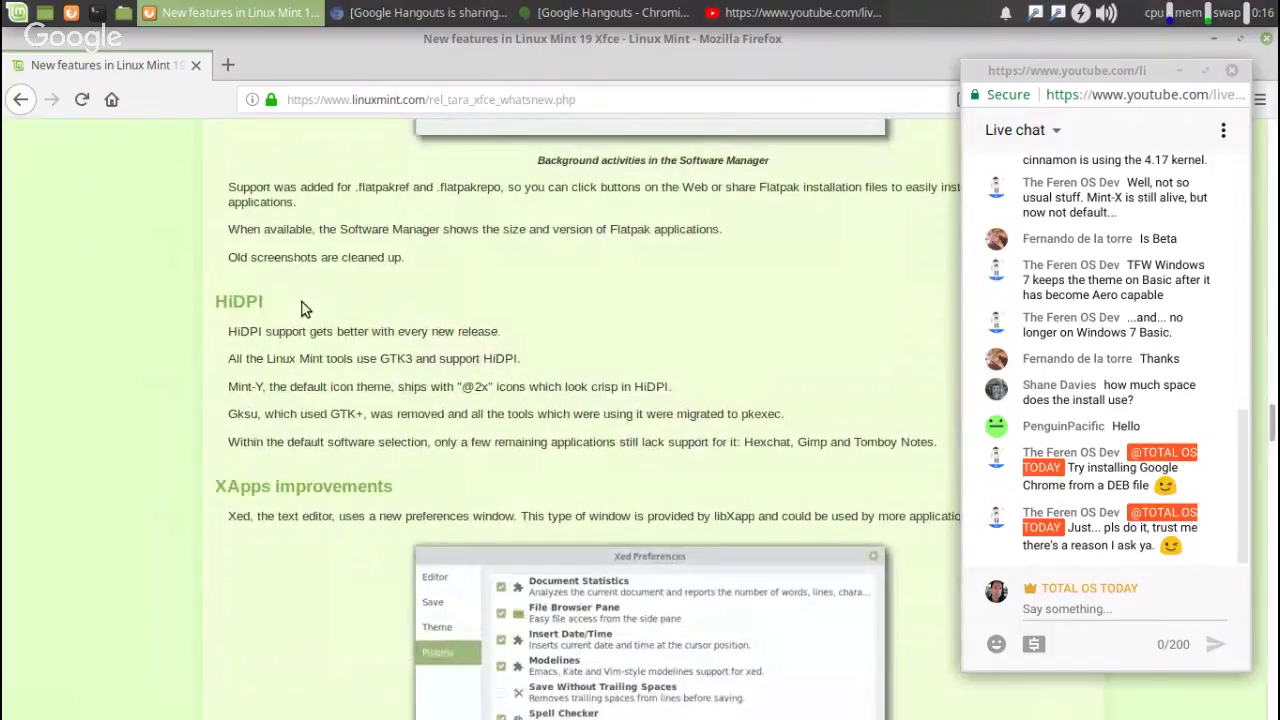
- Examine the HiDPI, XApps, other and artwork improvements, main components and LTS strategy on the new features page
scroll(577, 482, "down", 2)
scroll(577, 482, "down", 17)
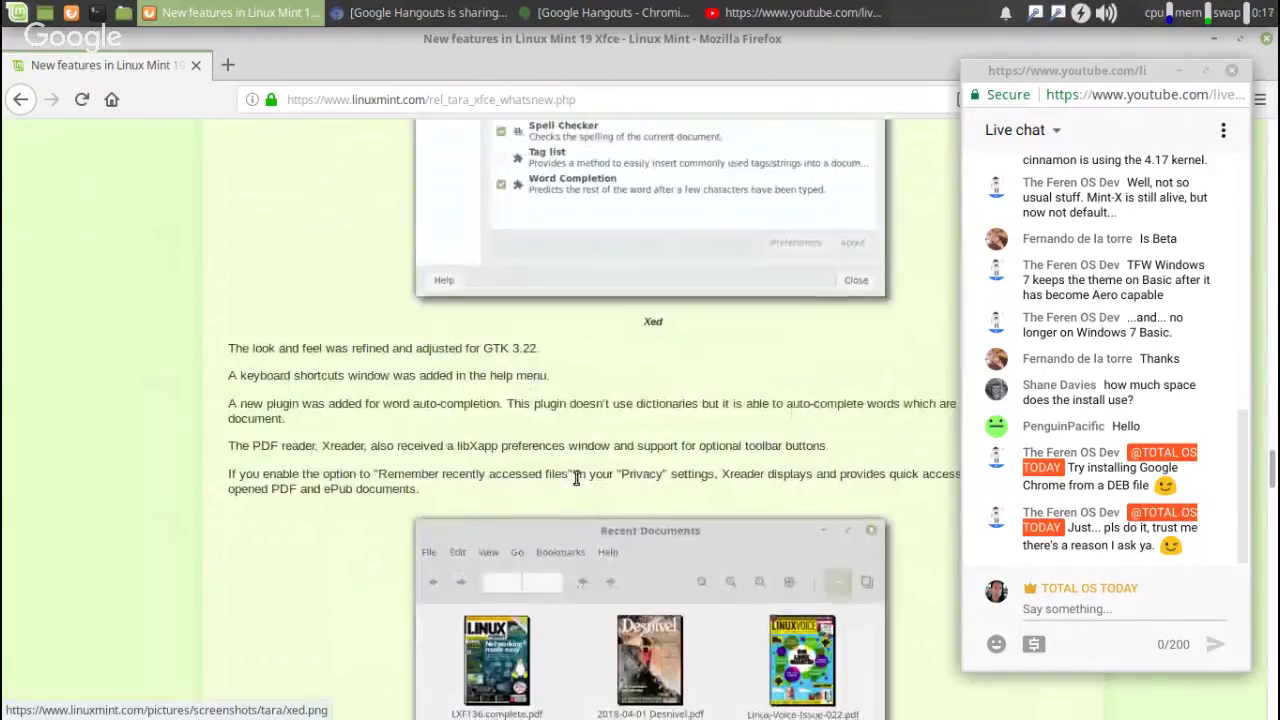
scroll(577, 482, "down", 20)
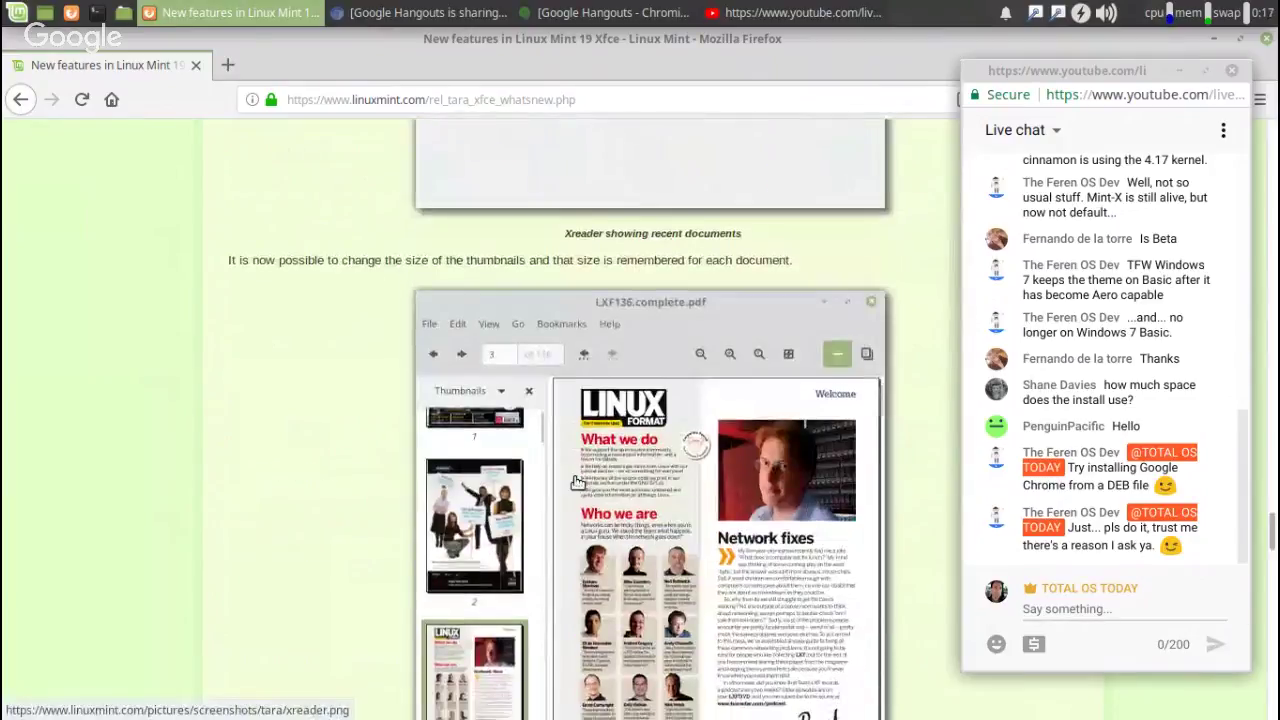
scroll(577, 482, "down", 3)
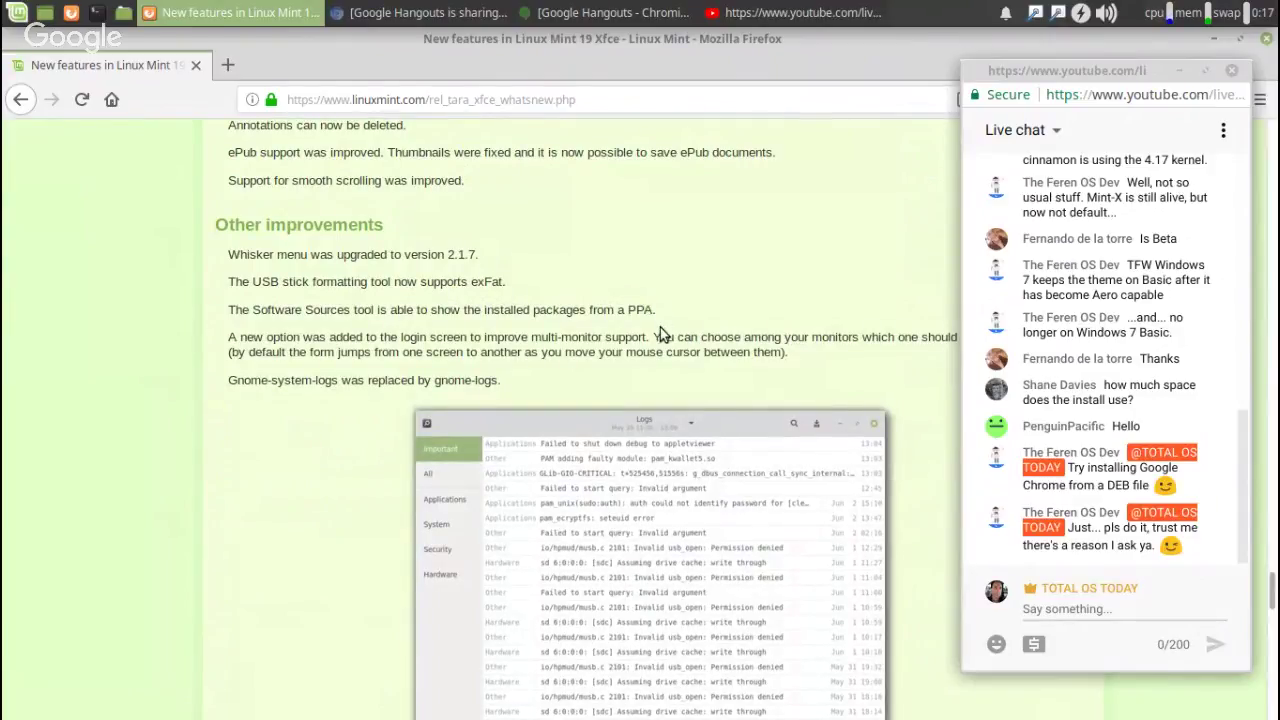
scroll(660, 320, "down", 10)
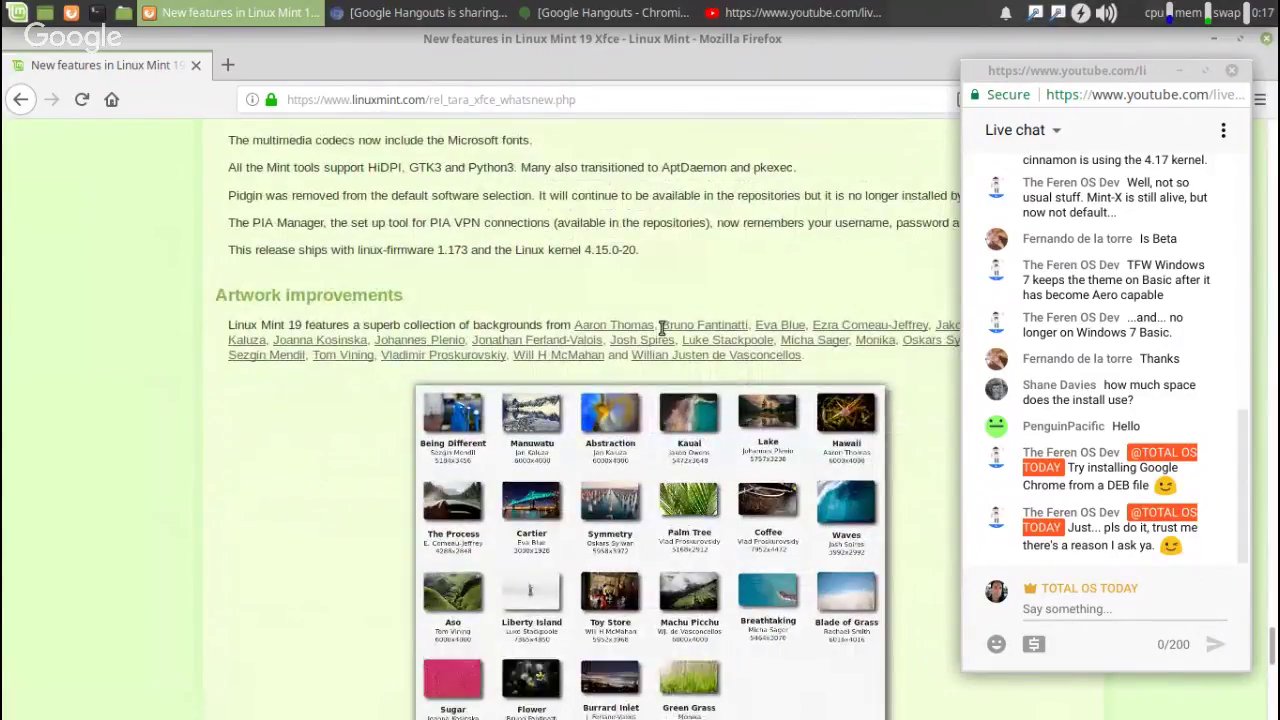
scroll(740, 390, "down", 8)
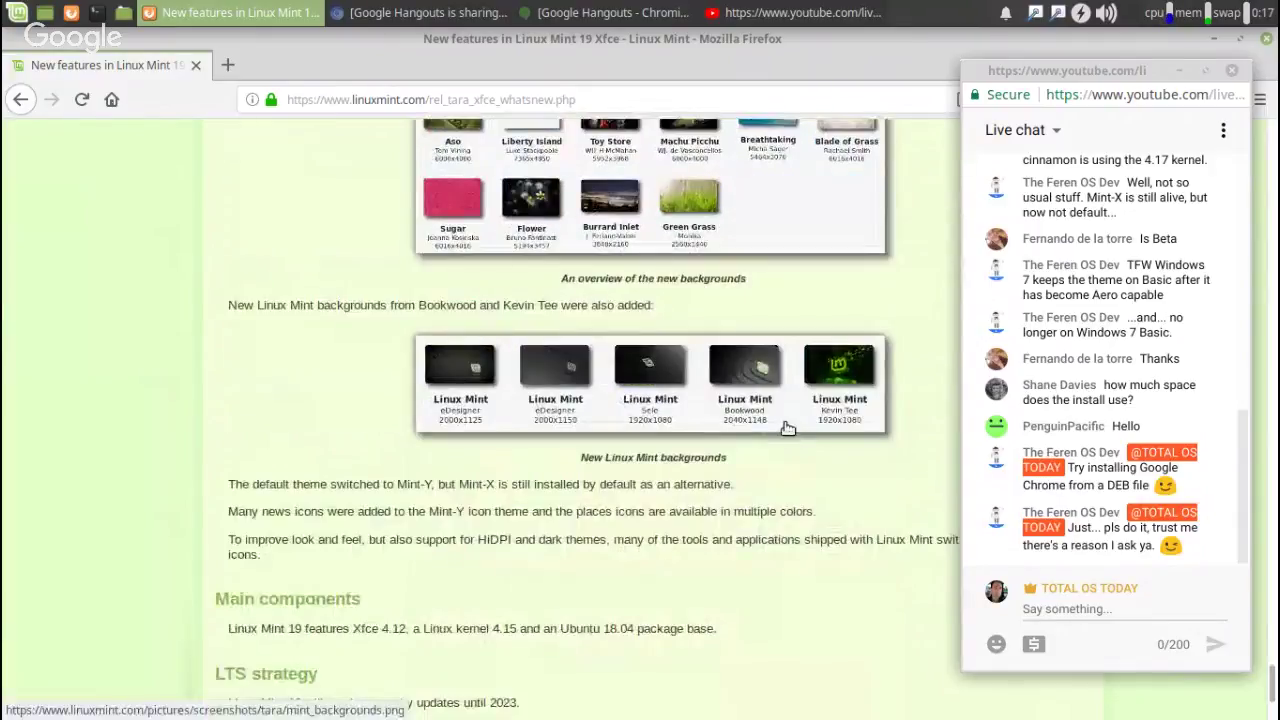
scroll(786, 425, "down", 4)
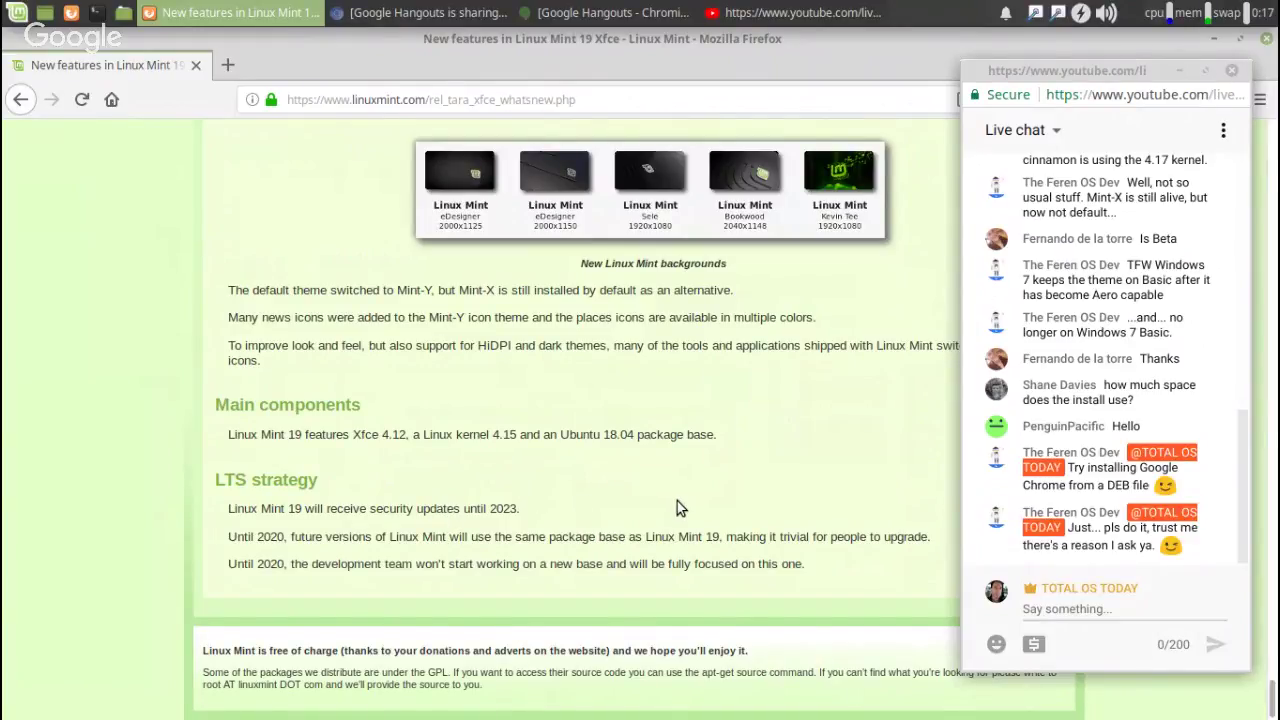
scroll(677, 501, "up", 10)
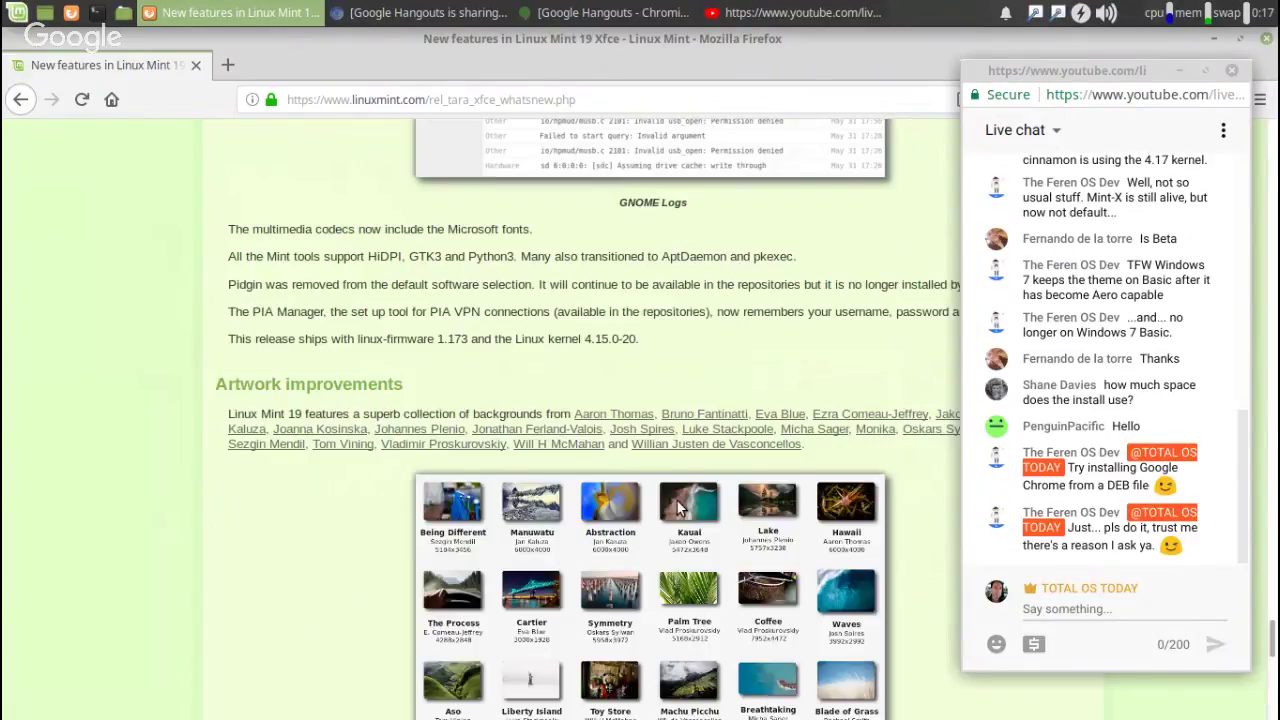
scroll(676, 499, "up", 15)
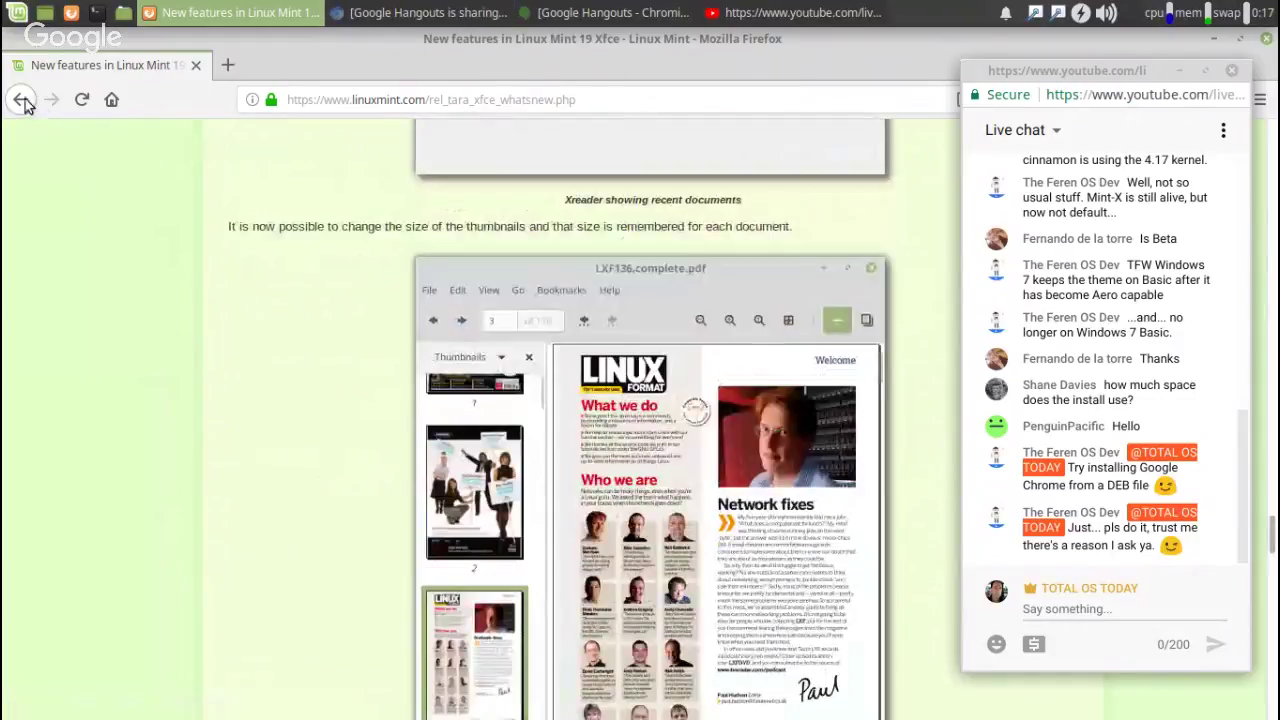
- Return to the blog post, open the "Release Notes for Linux Mint 19 Xfce" page, and skim its beginning
left_click(22, 100)
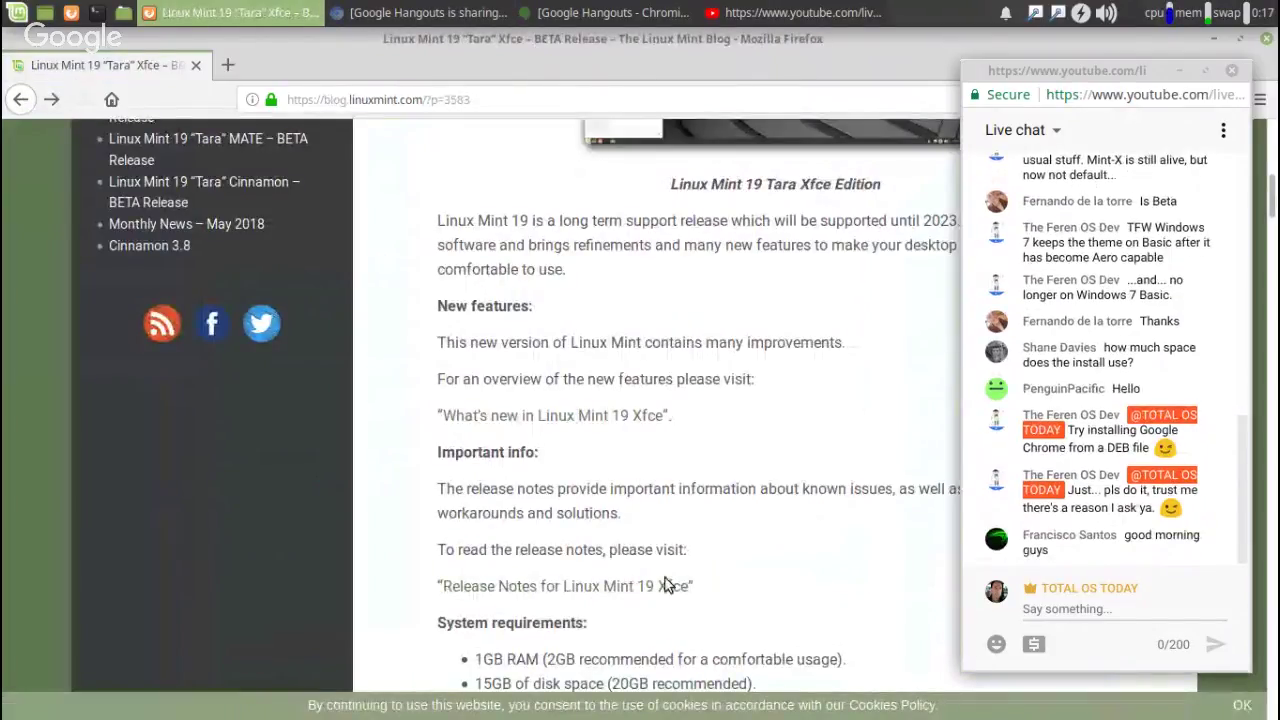
left_click(650, 590)
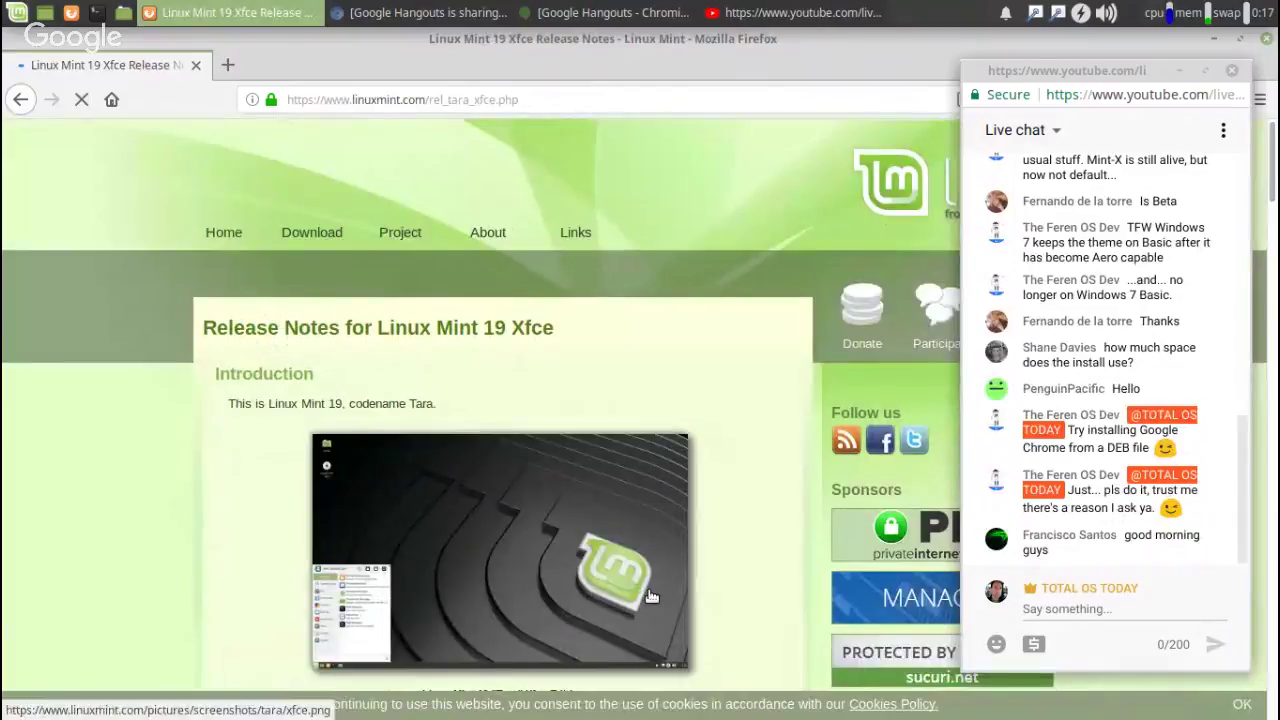
scroll(734, 482, "down", 5)
scroll(734, 482, "down", 4)
scroll(734, 482, "up", 7)
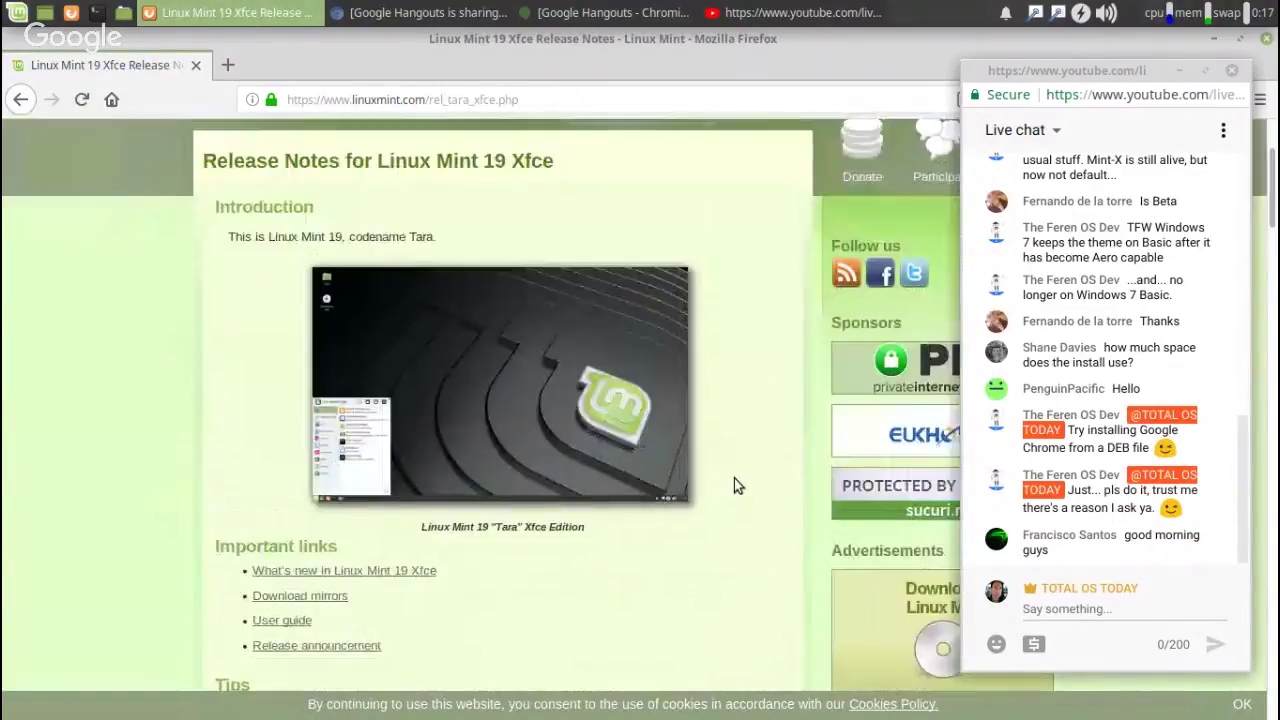
- Read the release notes' tips on codecs, non-PAE CPUs, Flash DRM and boot freezes, briefly highlighting "Start Linux Mint with PAE forced"
scroll(734, 485, "down", 5)
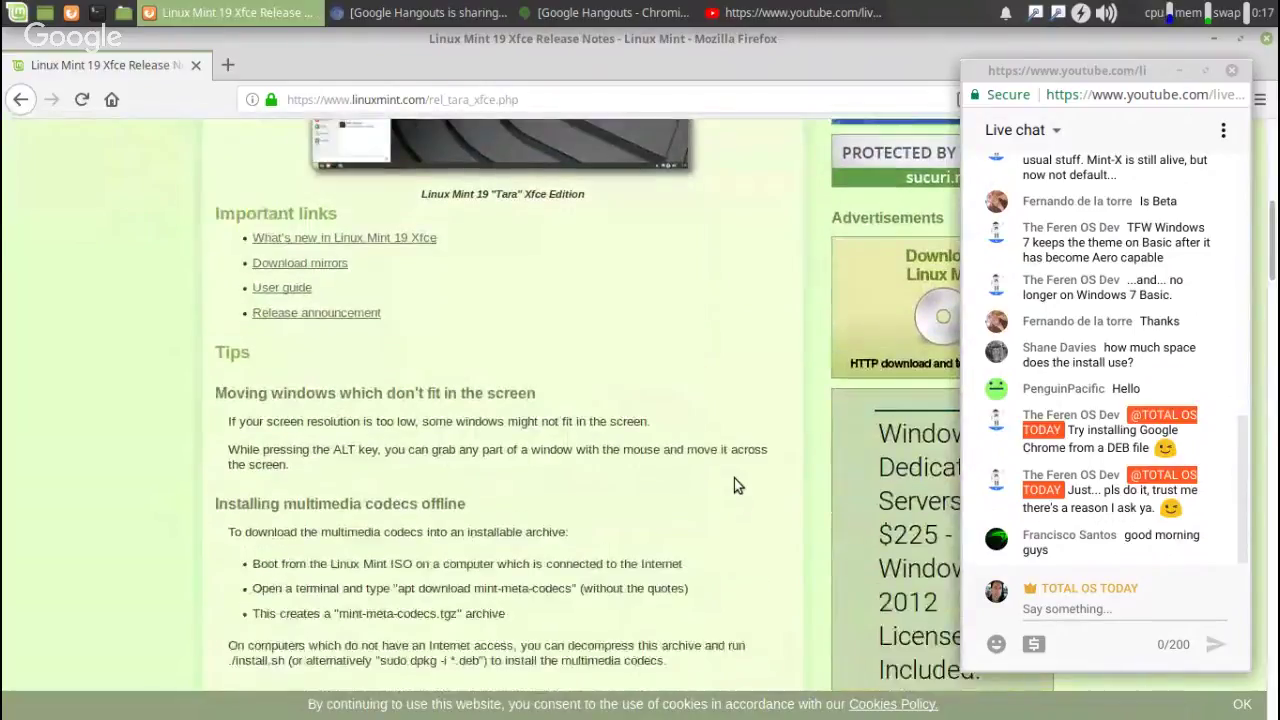
scroll(704, 489, "down", 3)
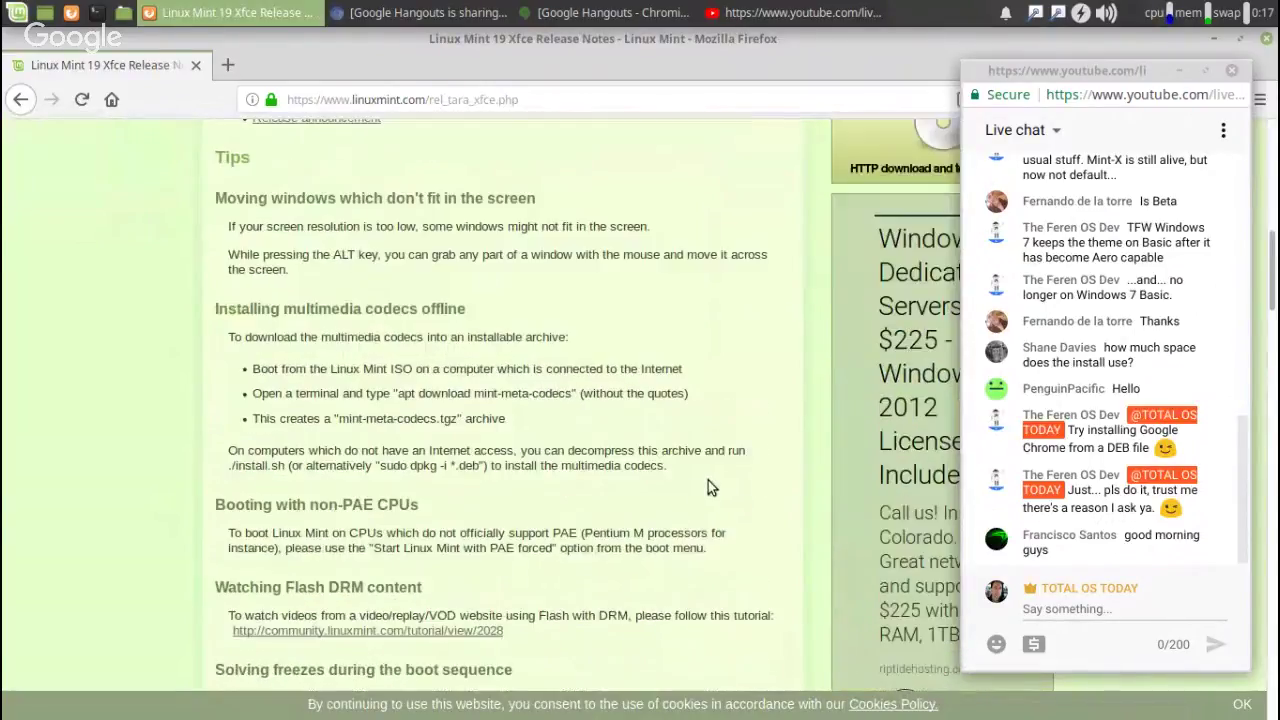
scroll(517, 369, "down", 3)
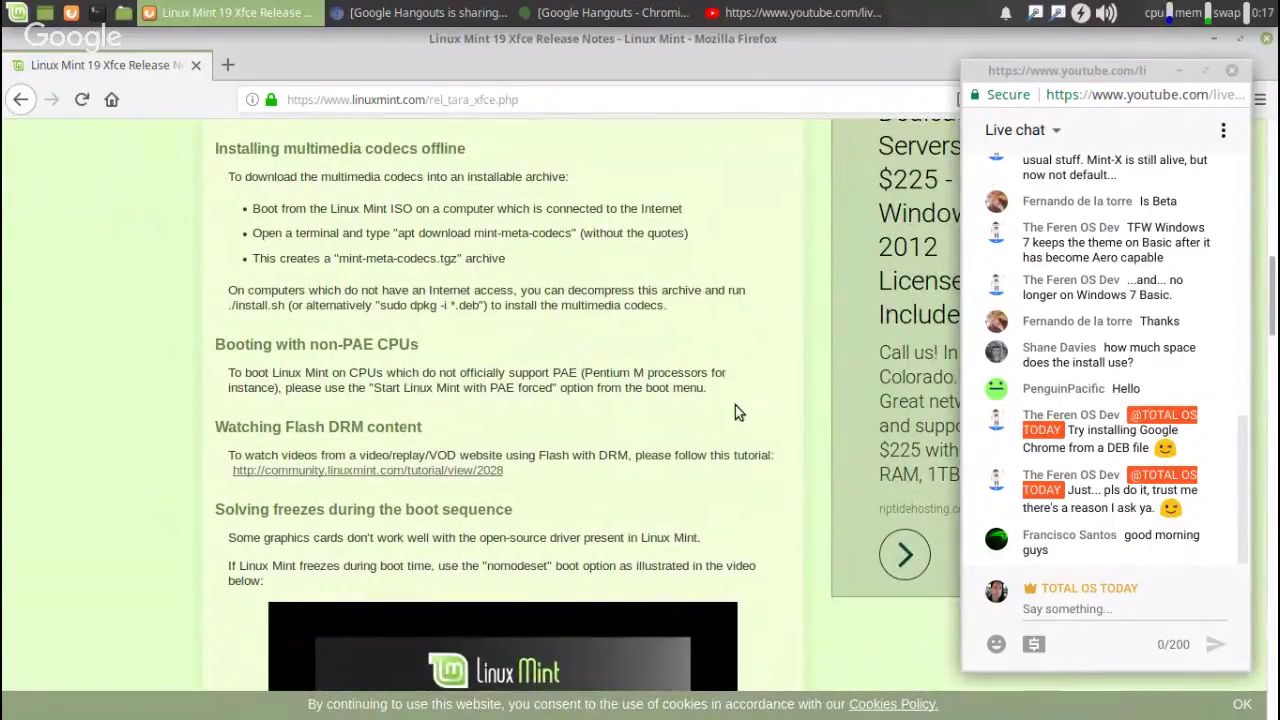
left_click_drag(373, 390, 554, 393)
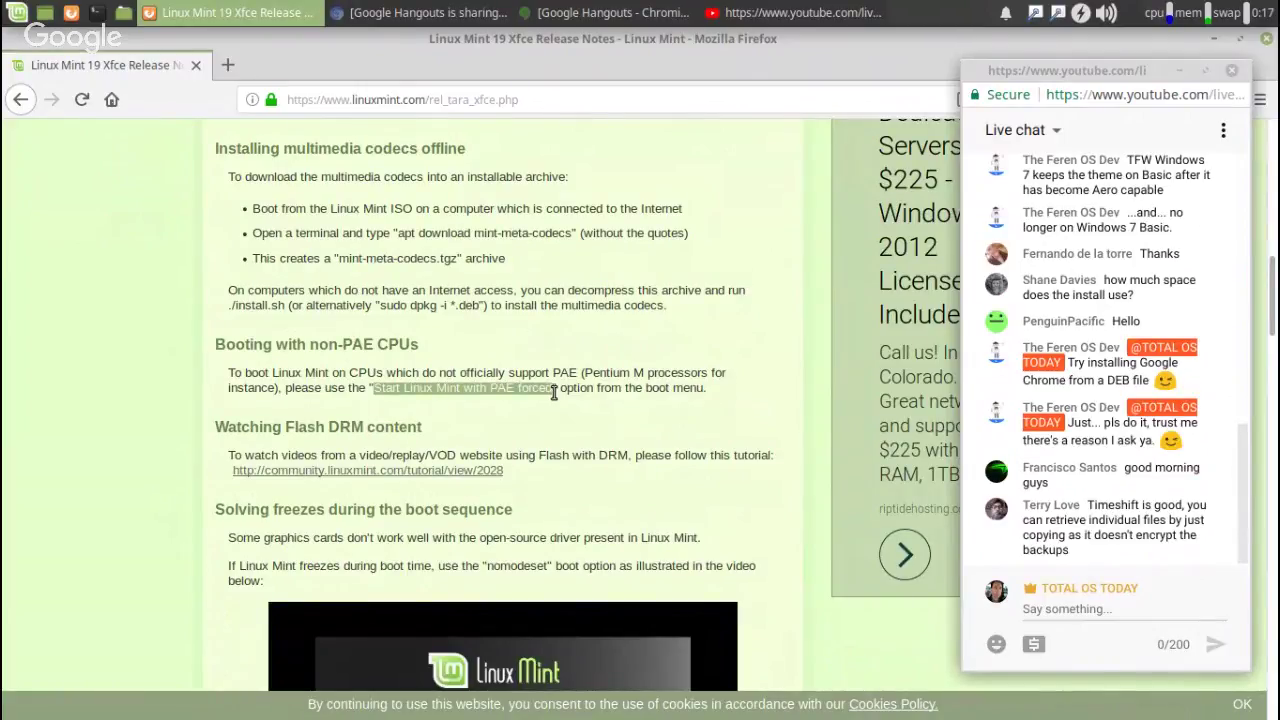
left_click(567, 425)
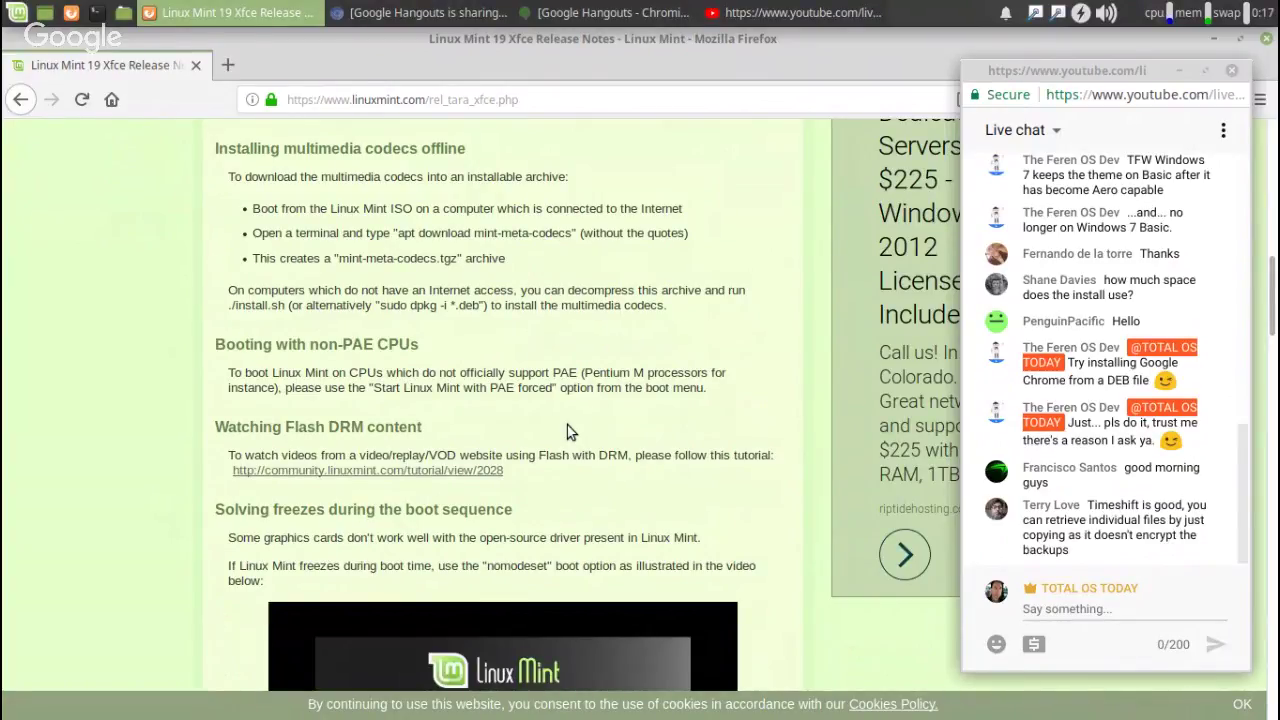
scroll(567, 428, "down", 1)
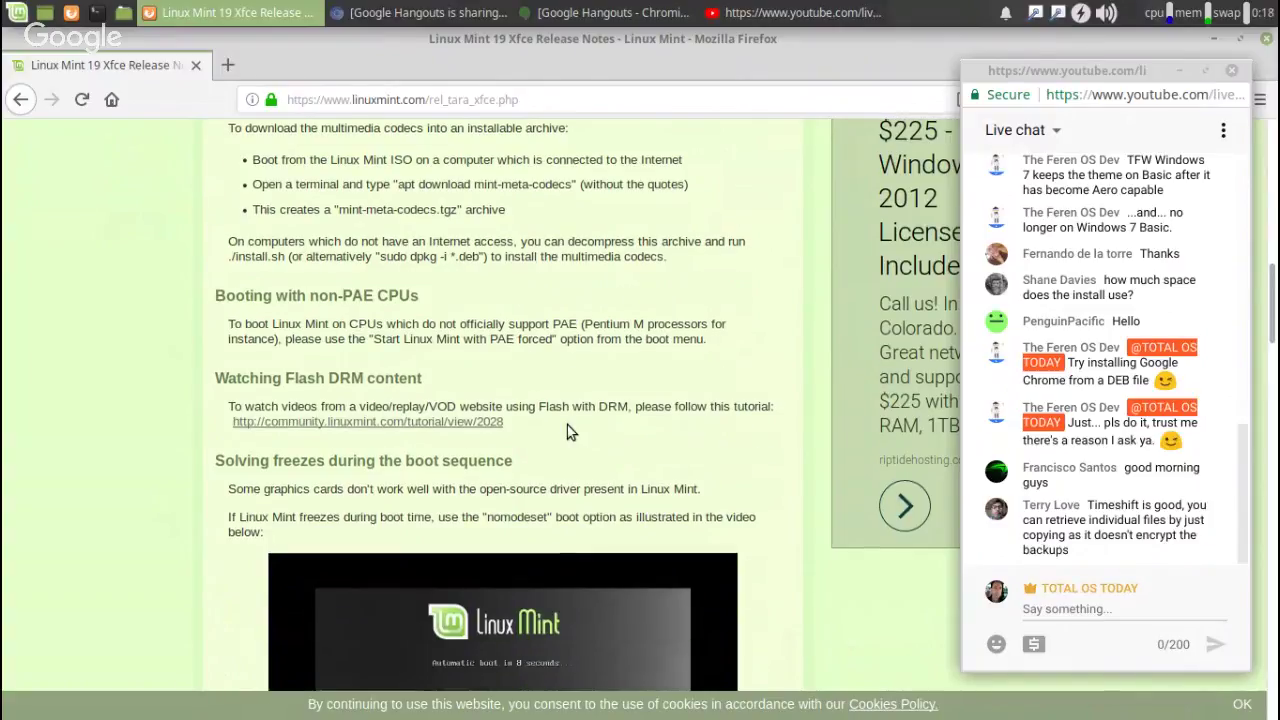
scroll(567, 428, "down", 1)
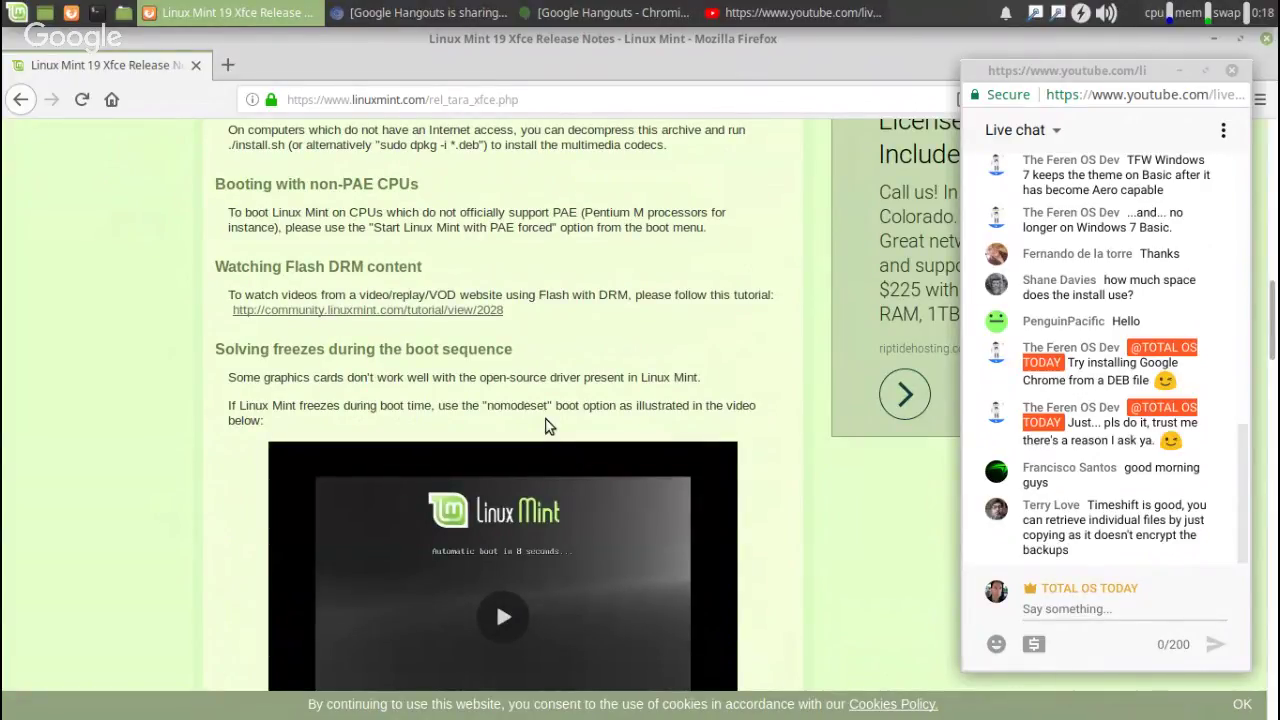
- Read the release notes' boot-freeze solutions, NVIDIA driver advice, version guidance and known issues through to "Other issues"
scroll(547, 426, "down", 8)
scroll(545, 426, "down", 7)
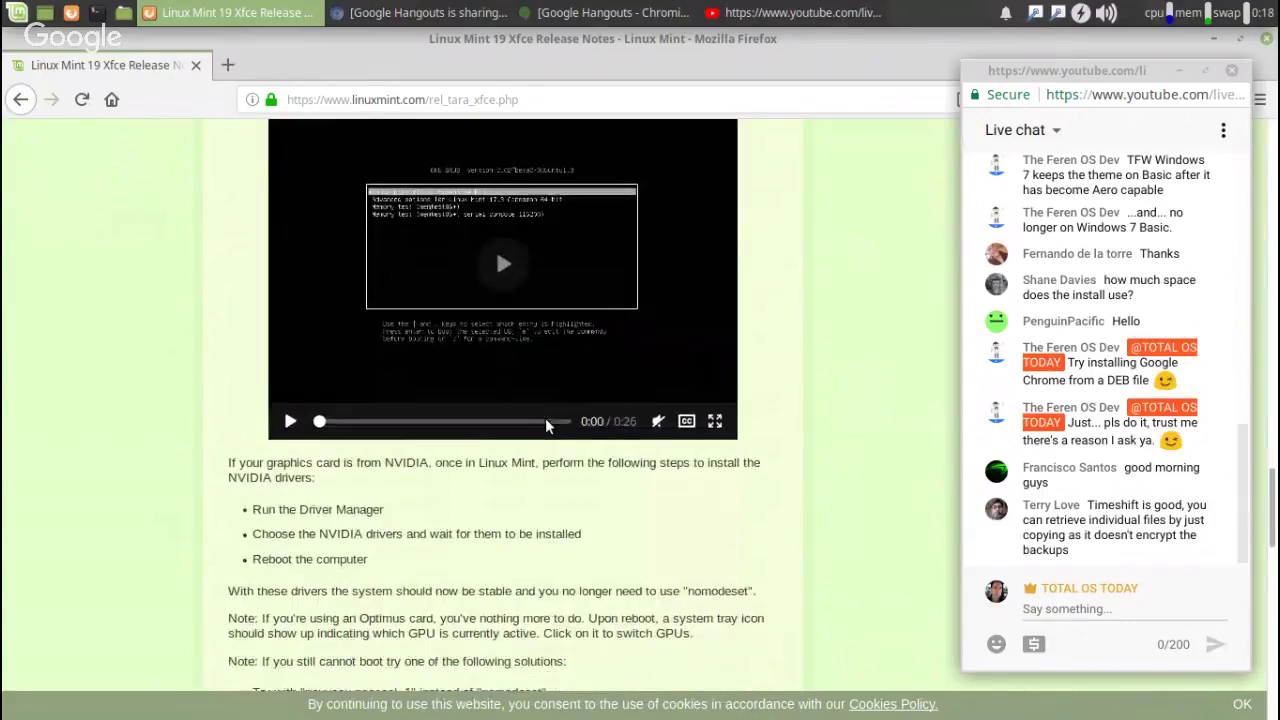
scroll(545, 424, "down", 3)
scroll(640, 420, "down", 2)
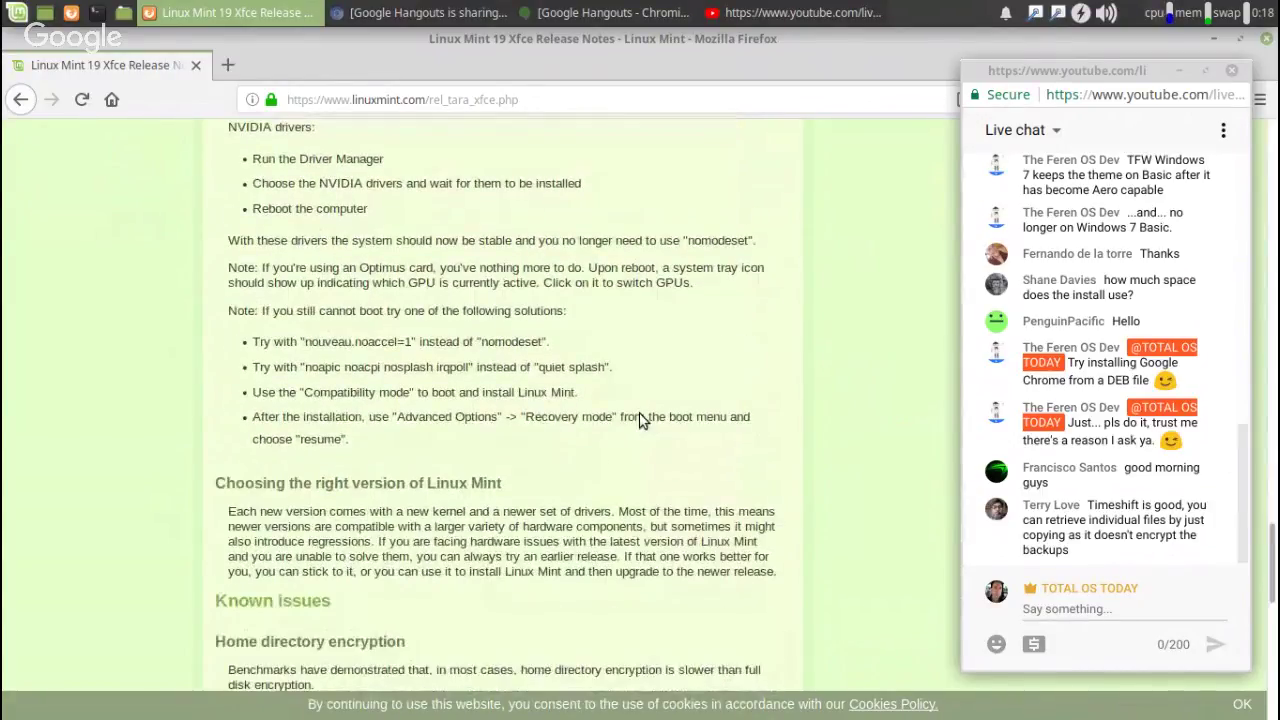
scroll(640, 420, "down", 9)
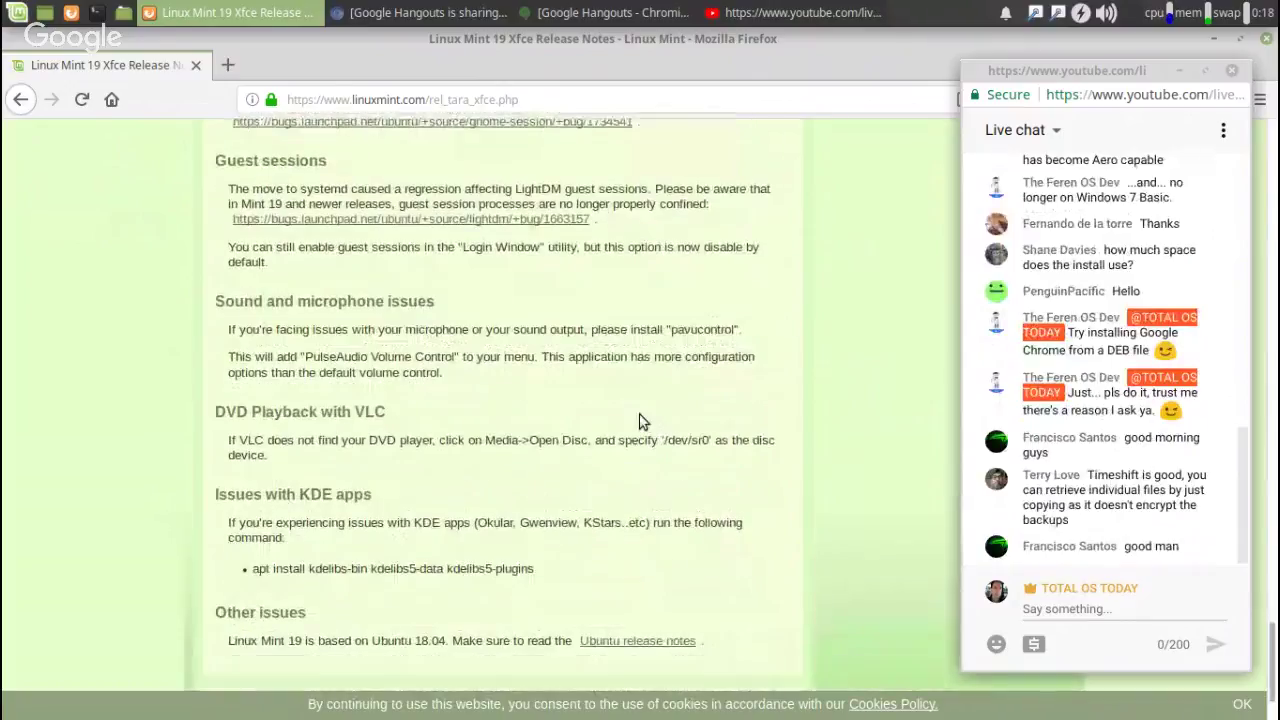
scroll(640, 416, "down", 2)
- Return to the release notes' introduction and look over the important links and the first tips
scroll(640, 416, "up", 5)
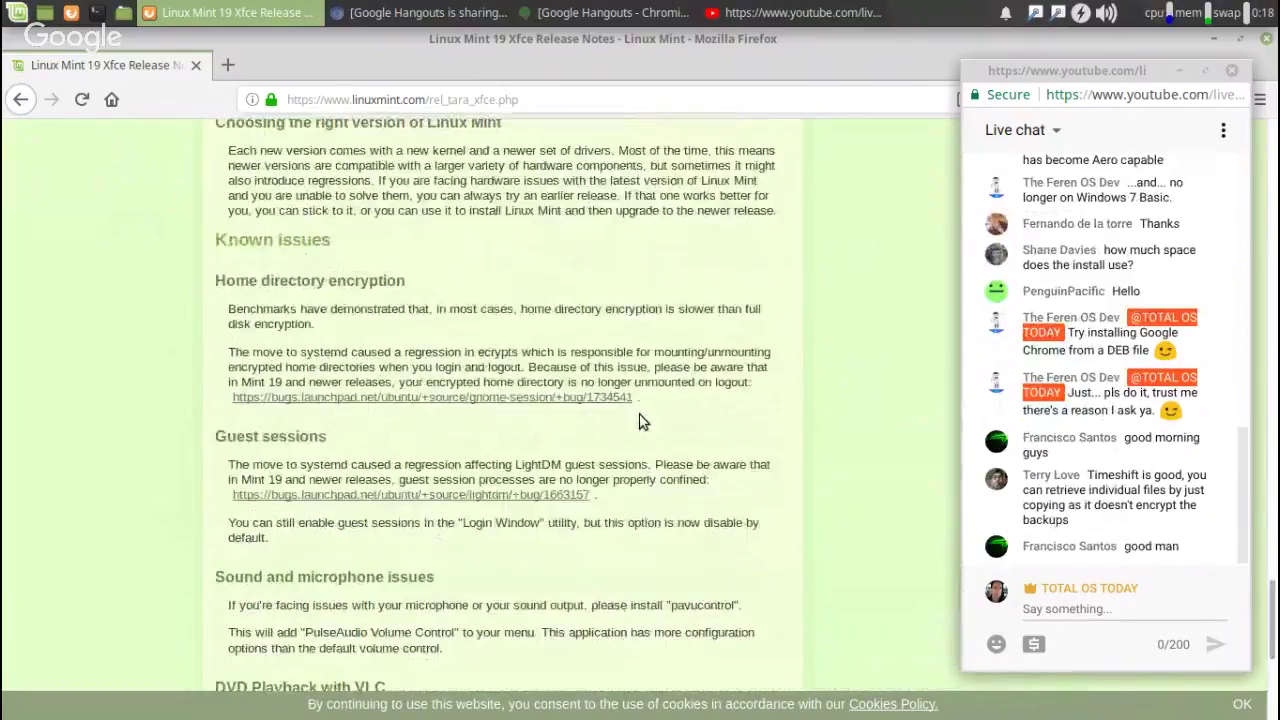
scroll(640, 420, "up", 12)
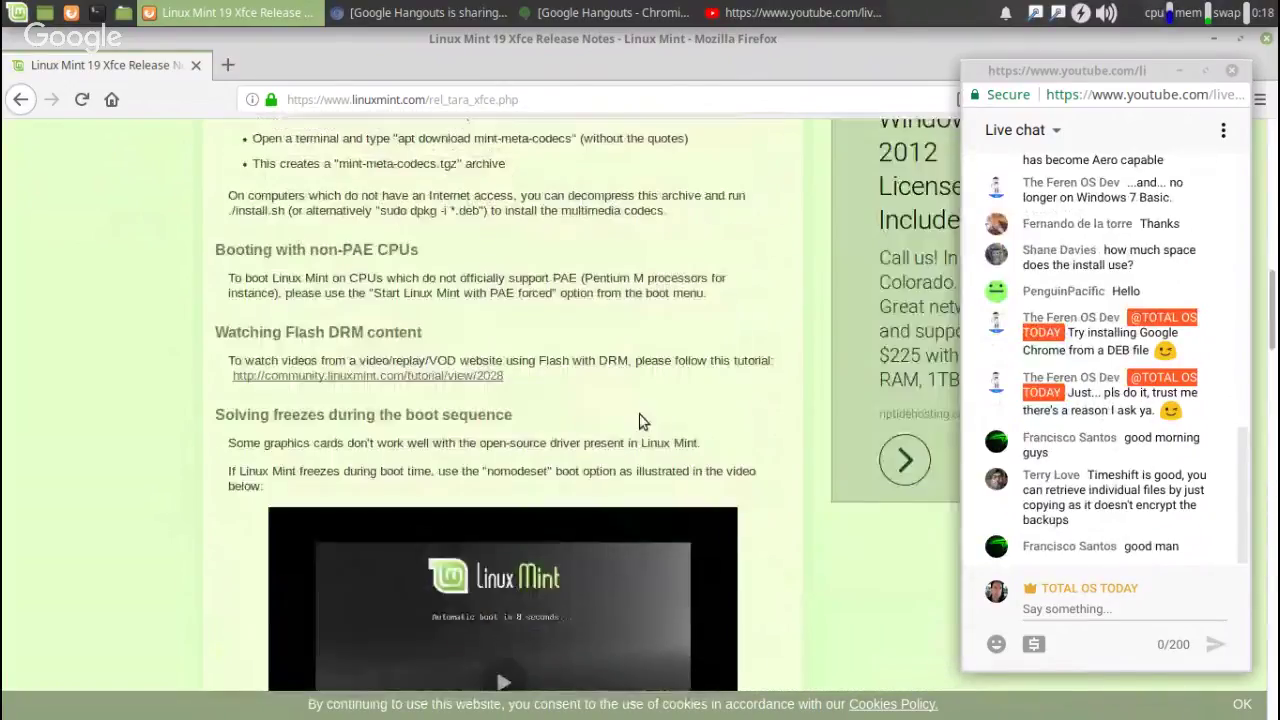
scroll(642, 420, "up", 5)
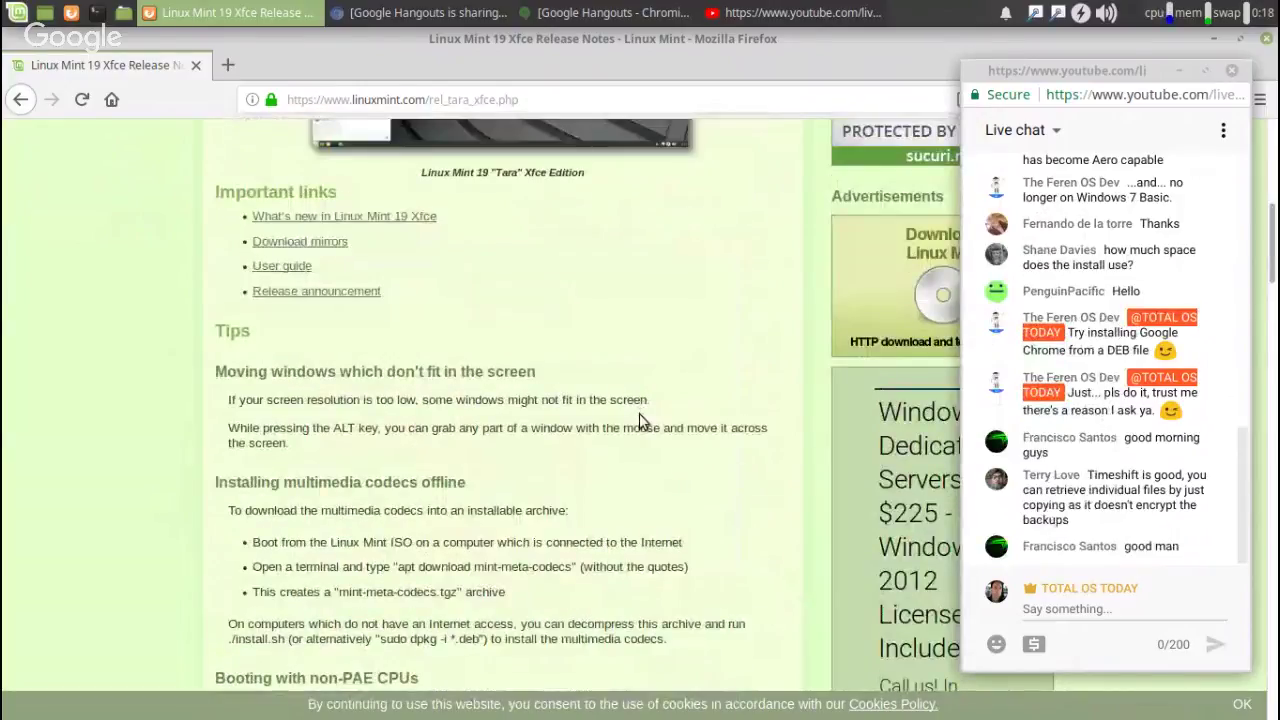
scroll(640, 420, "up", 5)
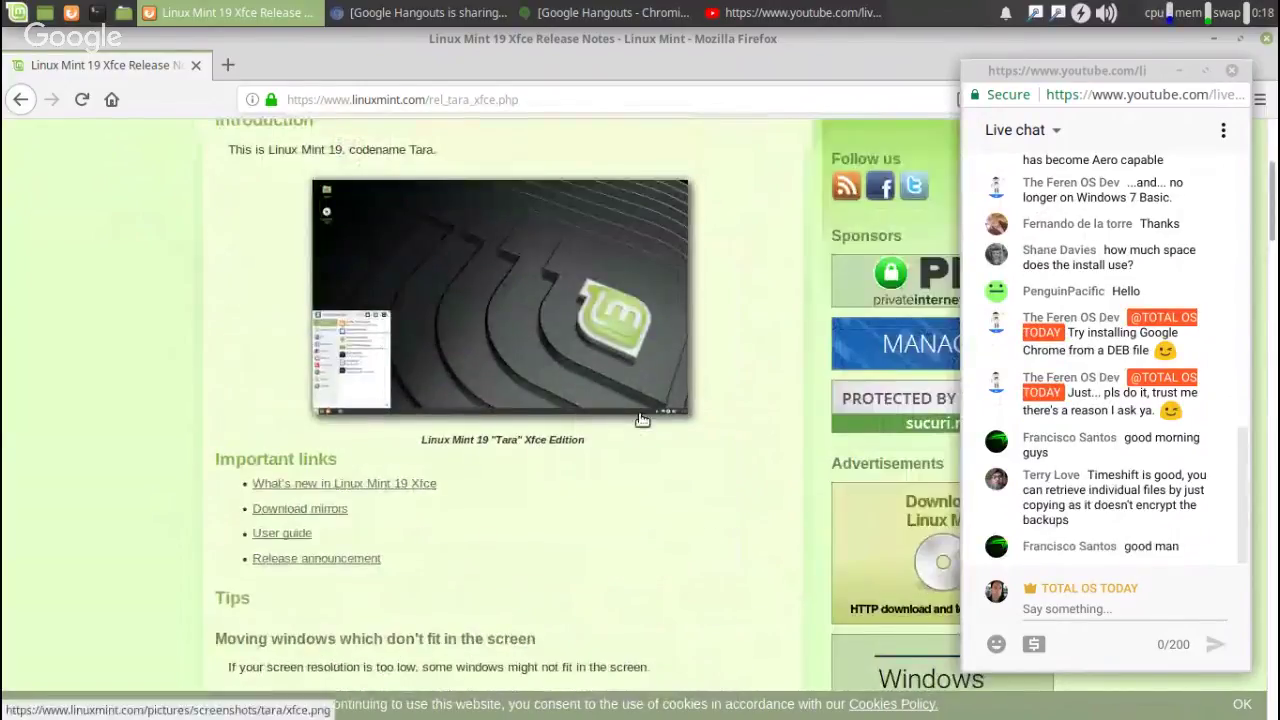
scroll(642, 420, "up", 3)
scroll(642, 420, "down", 3)
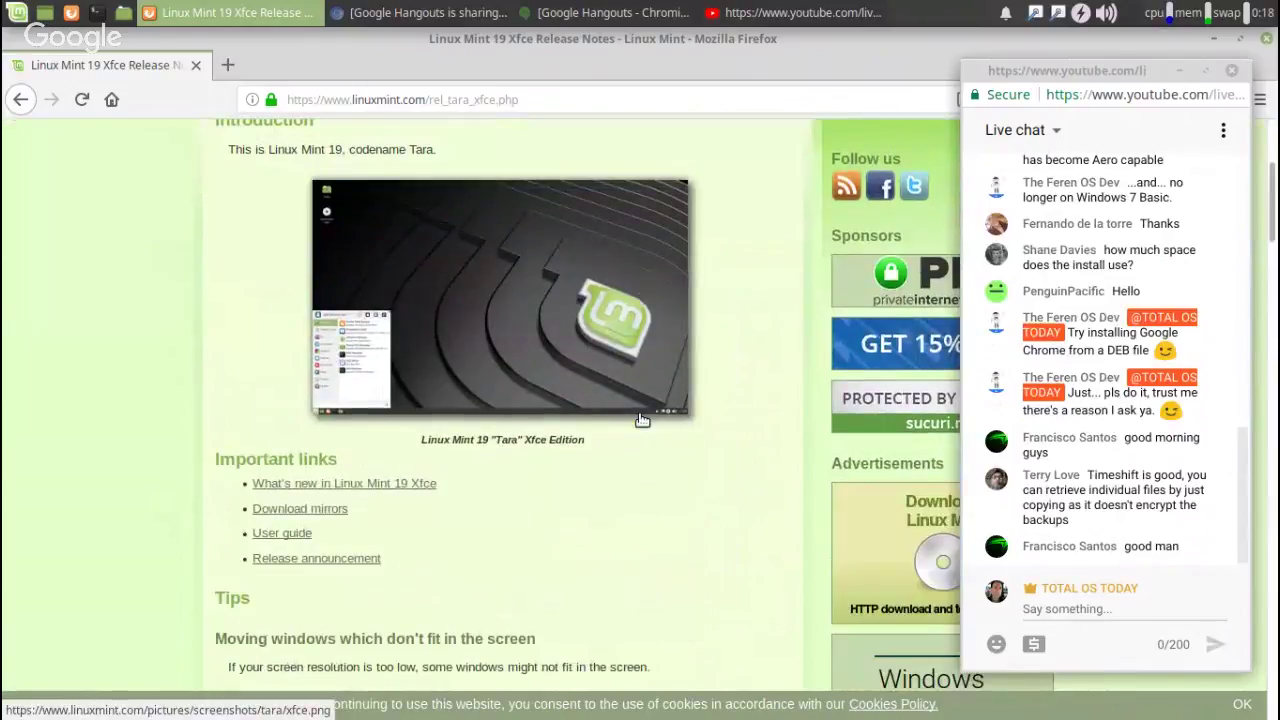
scroll(642, 420, "down", 3)
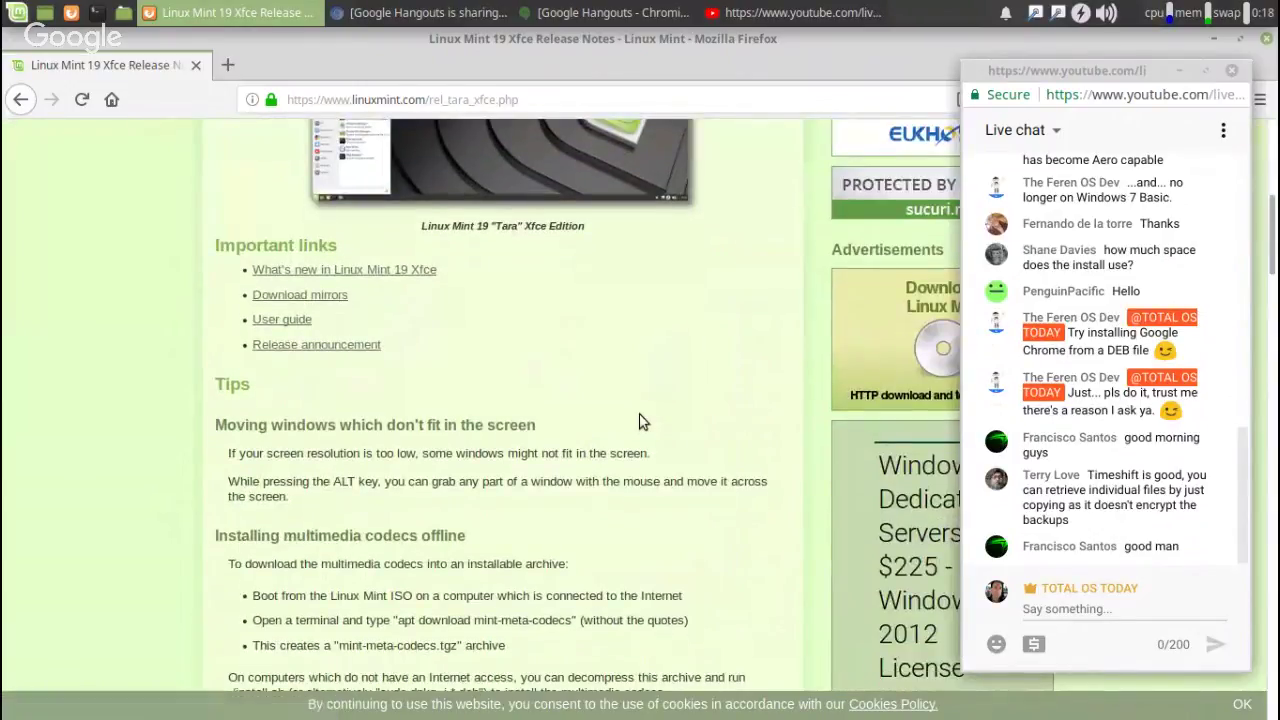
- Skim the release notes again from the multimedia codecs tip down to the sound, DVD playback, KDE apps and other issues
scroll(642, 420, "down", 3)
scroll(642, 420, "down", 8)
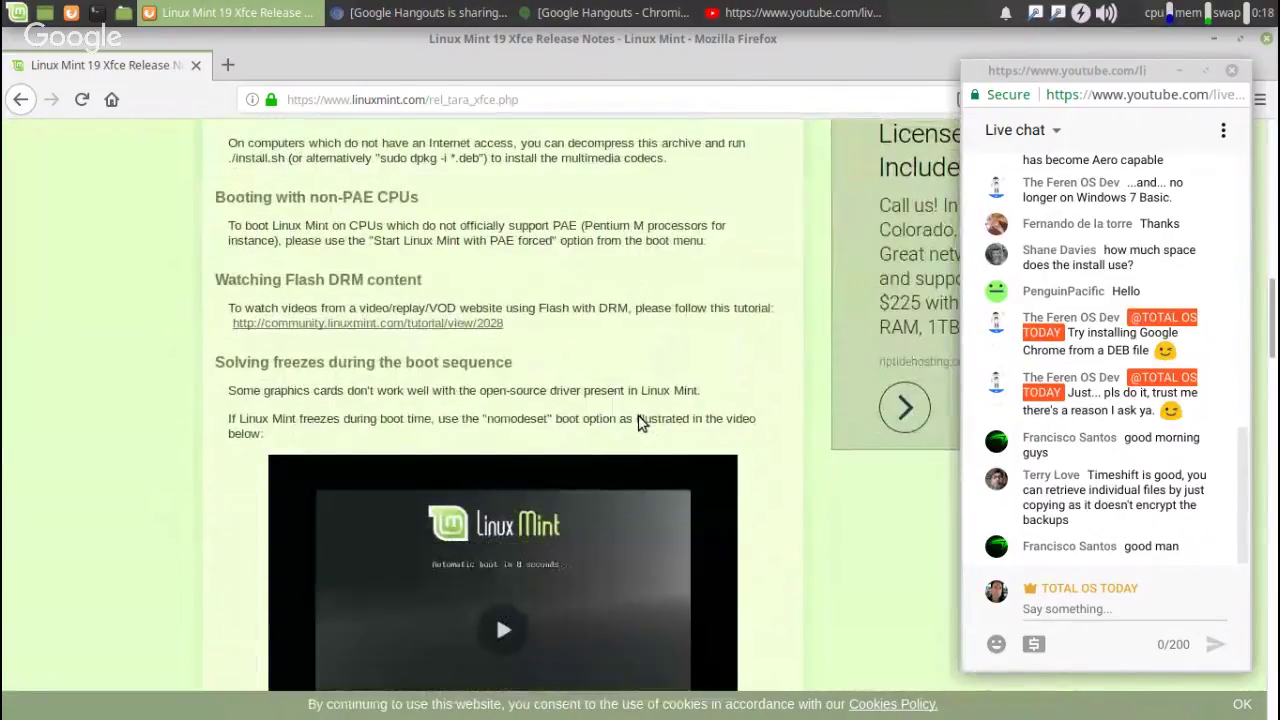
scroll(638, 415, "down", 6)
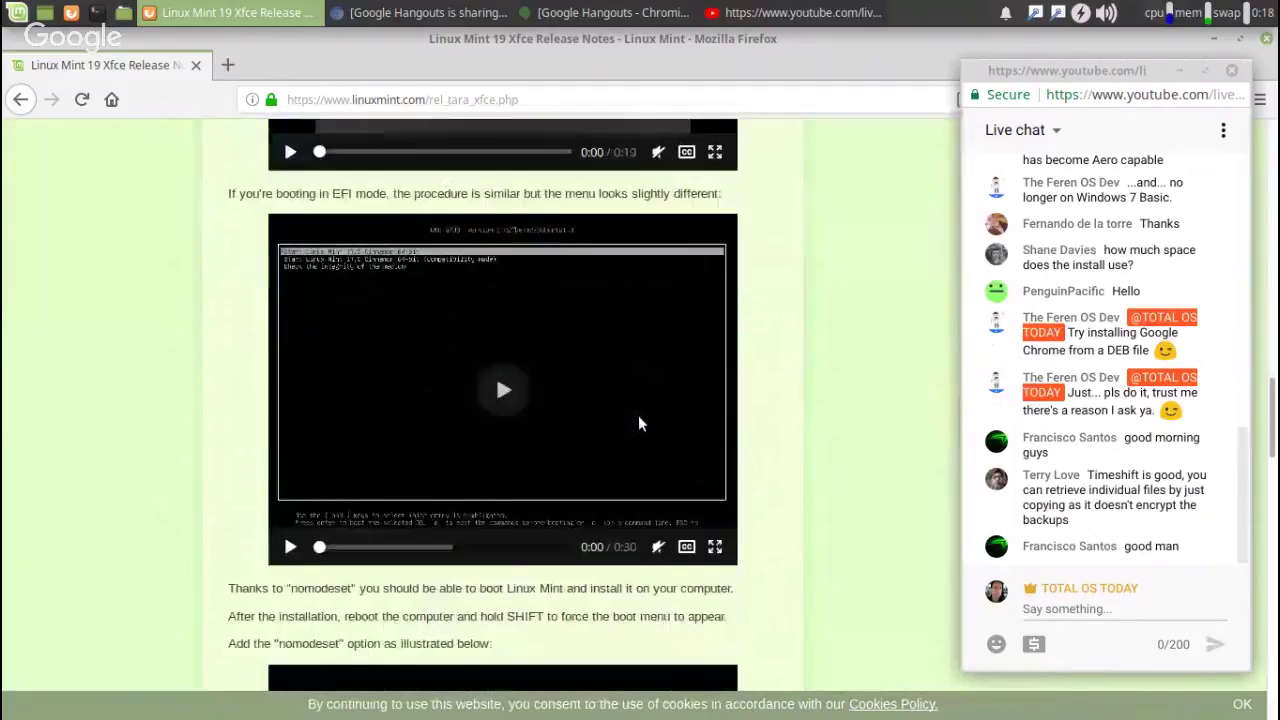
scroll(638, 415, "down", 4)
scroll(638, 415, "down", 7)
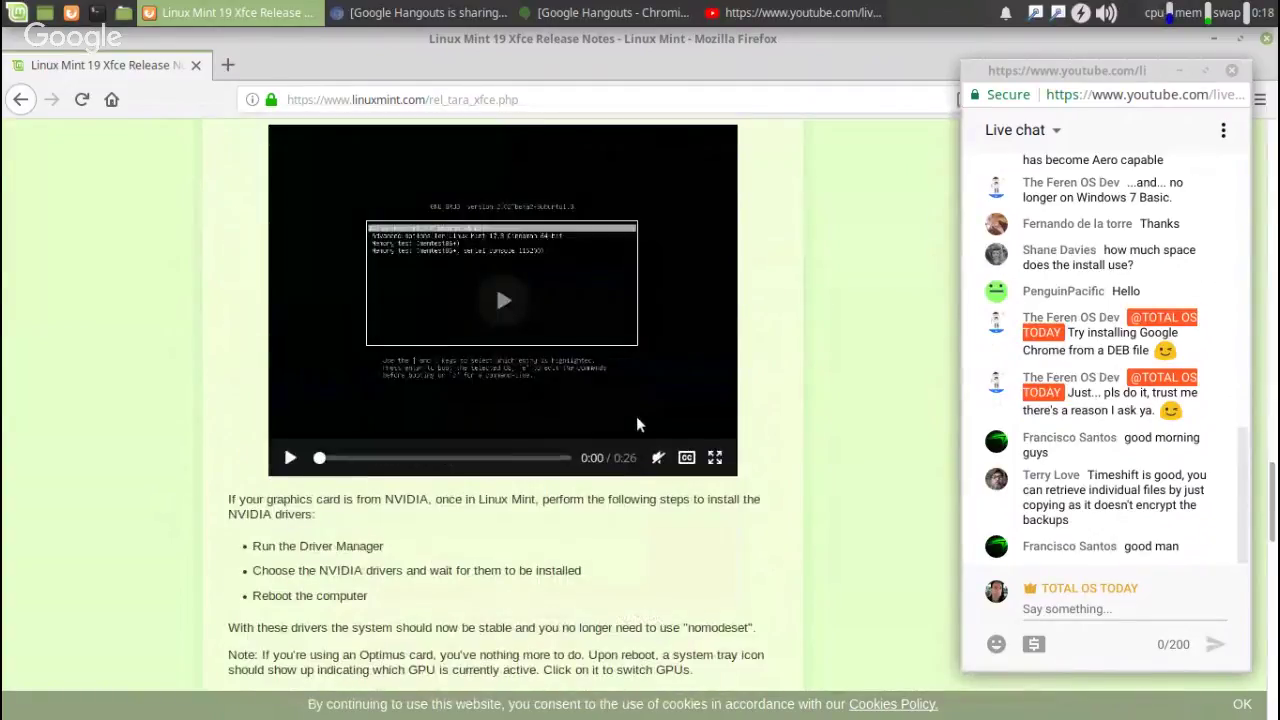
scroll(638, 418, "down", 8)
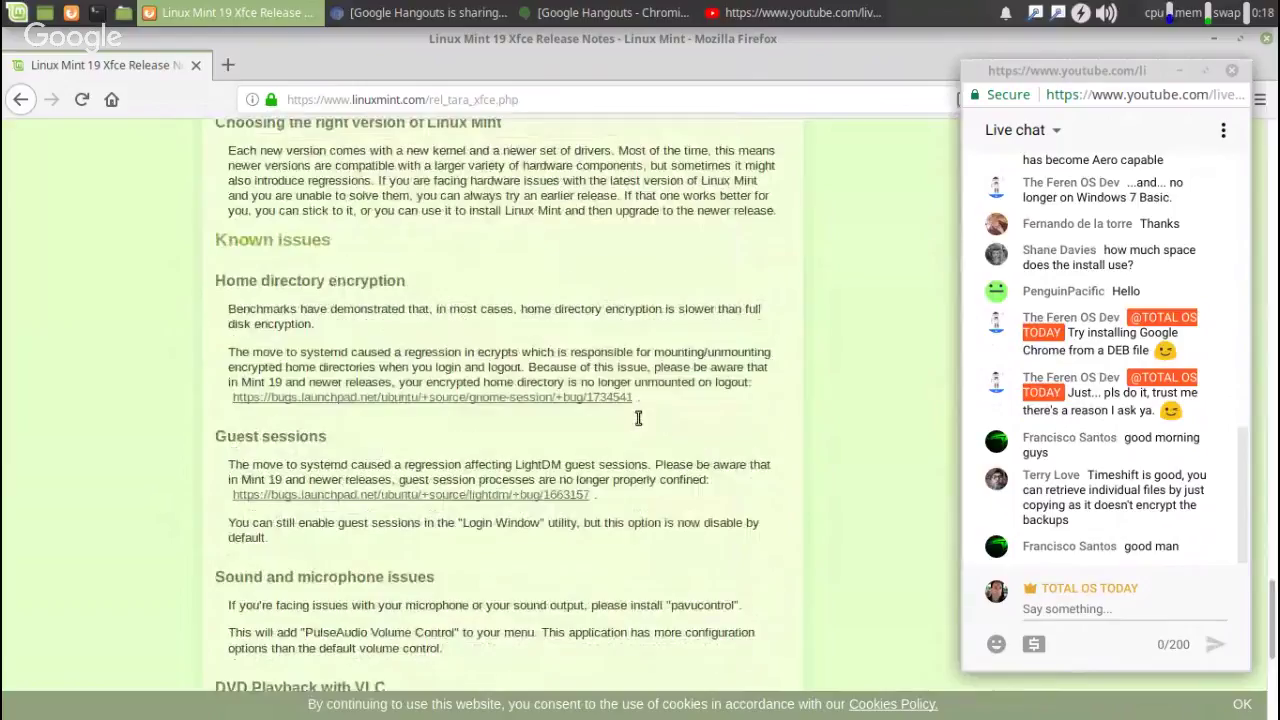
scroll(640, 425, "down", 5)
scroll(640, 425, "down", 3)
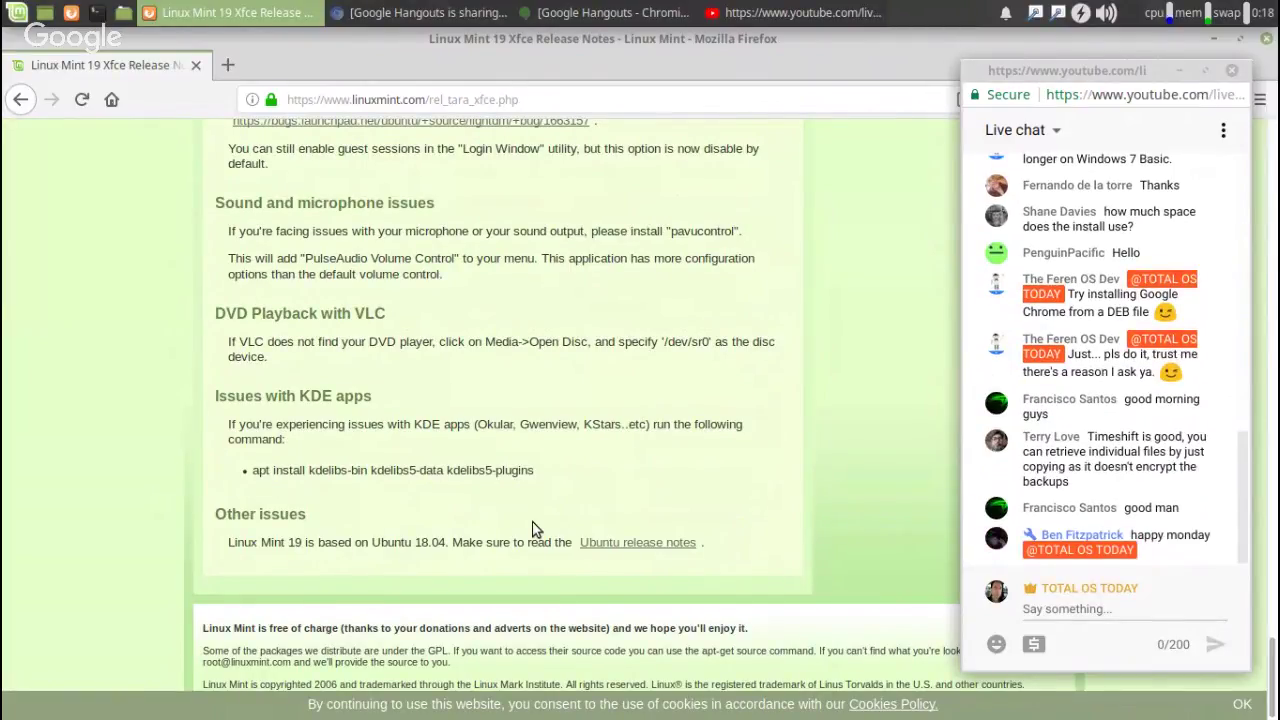
- Go back to the release notes' "Important links" and open the "Release announcement" page
scroll(533, 526, "up", 5)
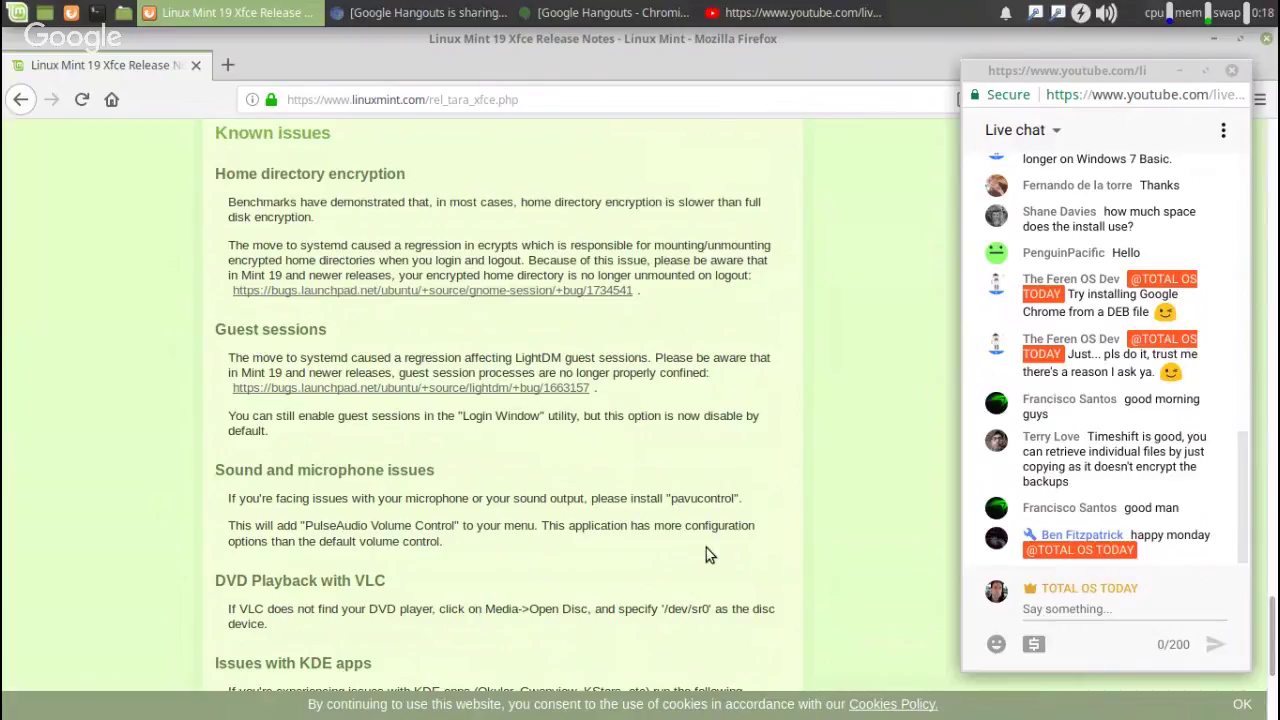
scroll(706, 548, "up", 4)
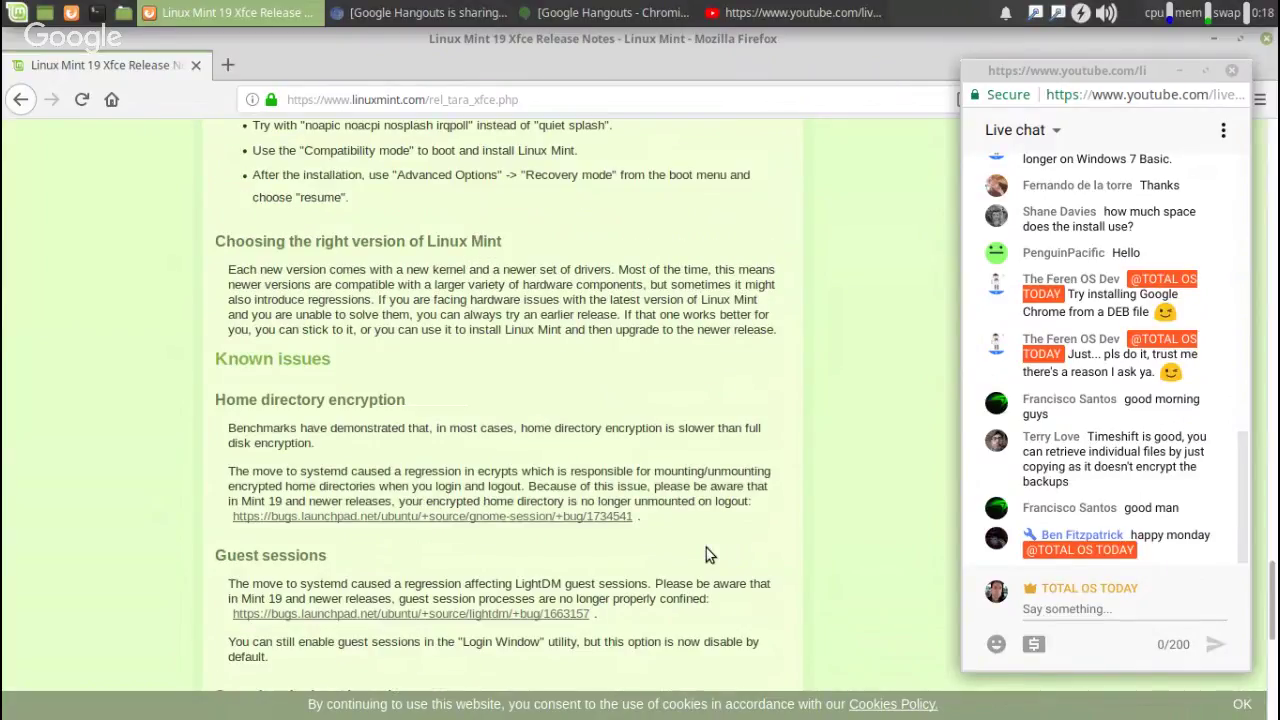
scroll(706, 548, "up", 6)
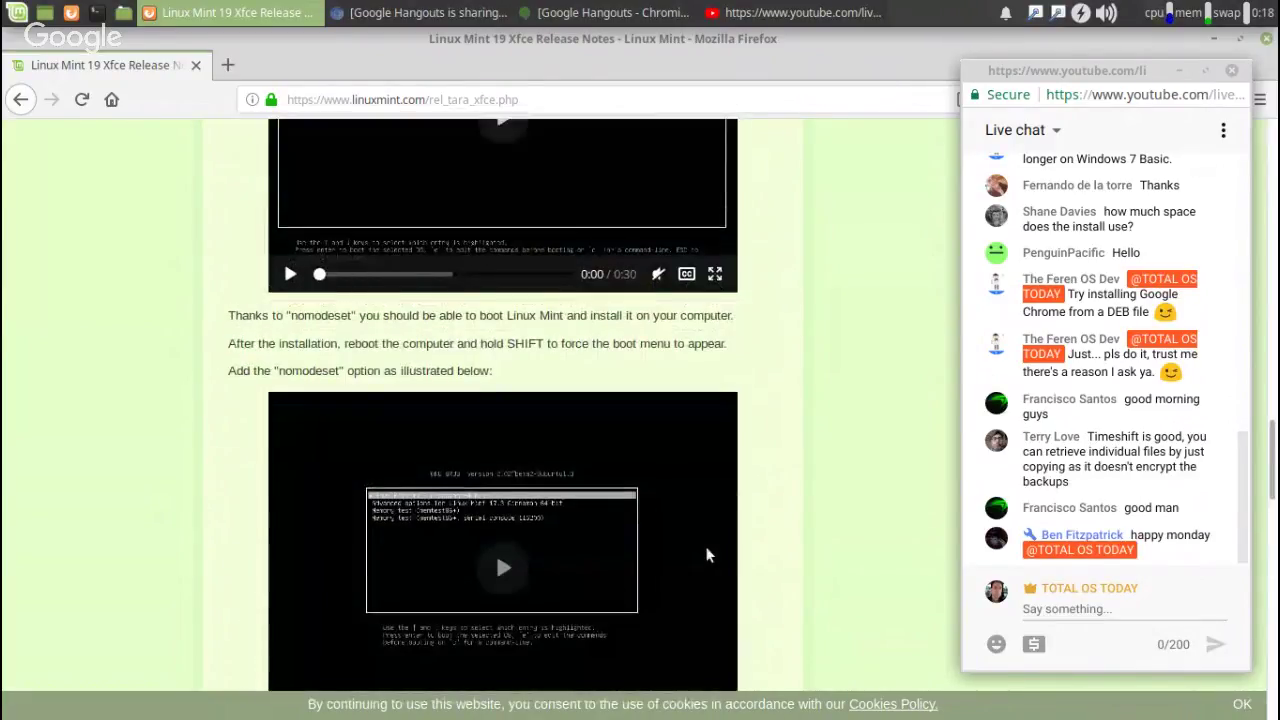
scroll(706, 555, "up", 8)
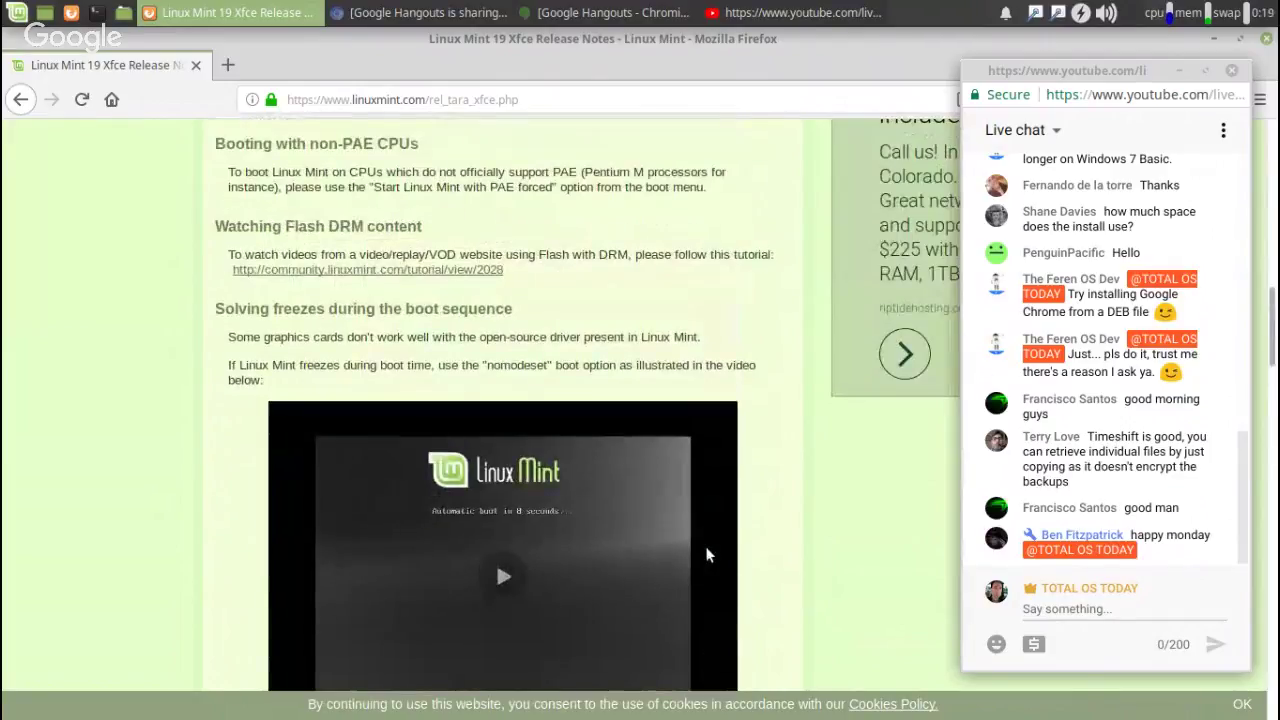
scroll(706, 555, "up", 10)
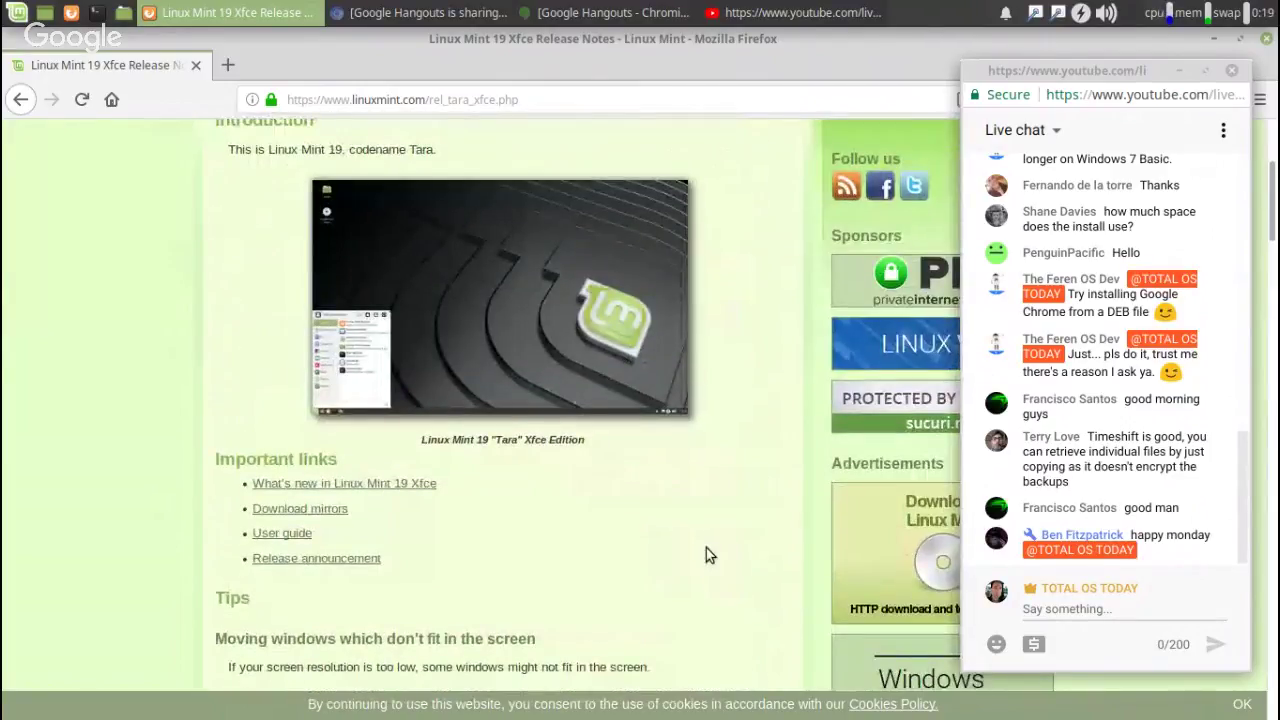
left_click(352, 561)
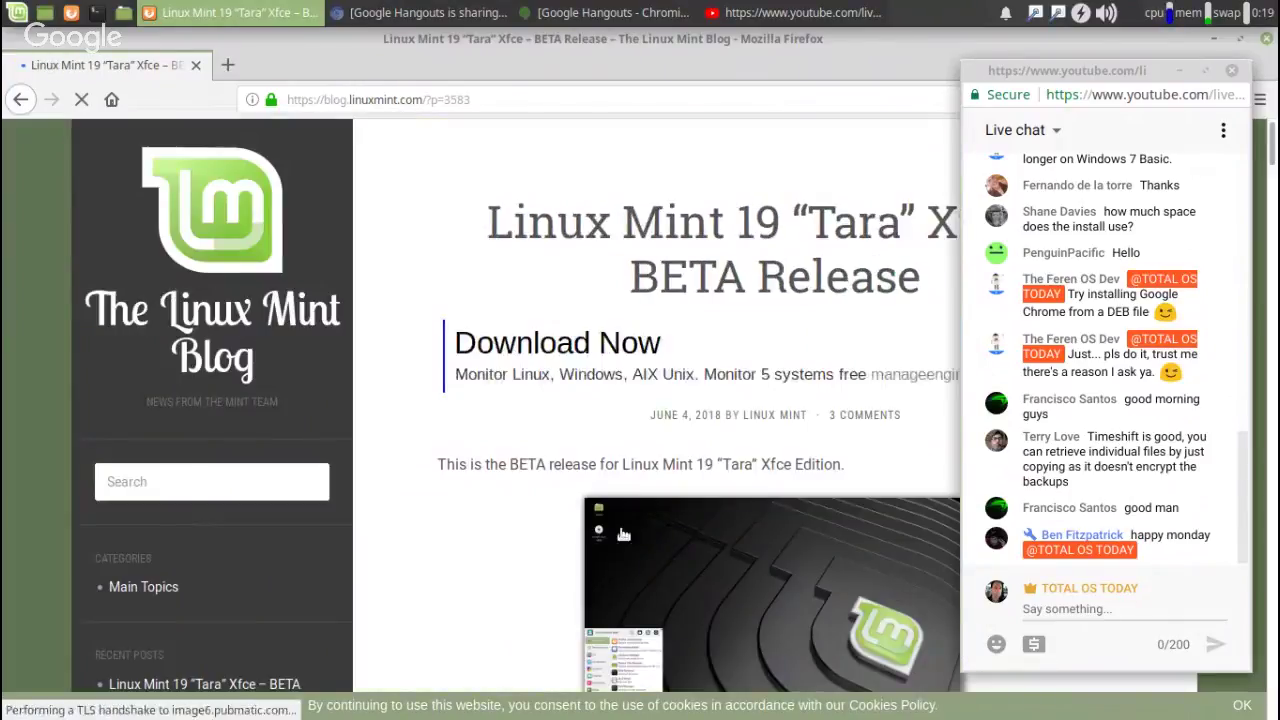
- Review the announcement's system requirements, upgrade instructions, bug reports and 64-bit ISO download links, and minimize Firefox to show the desktop
scroll(630, 526, "down", 15)
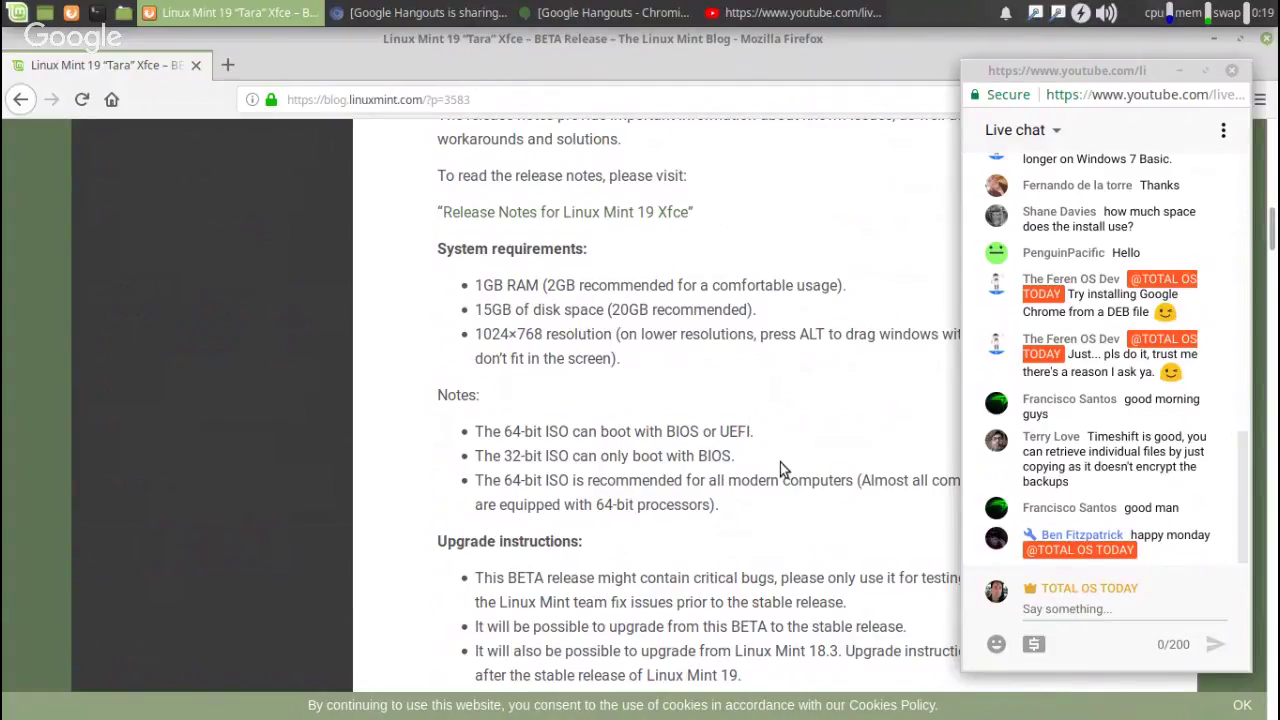
scroll(798, 477, "down", 2)
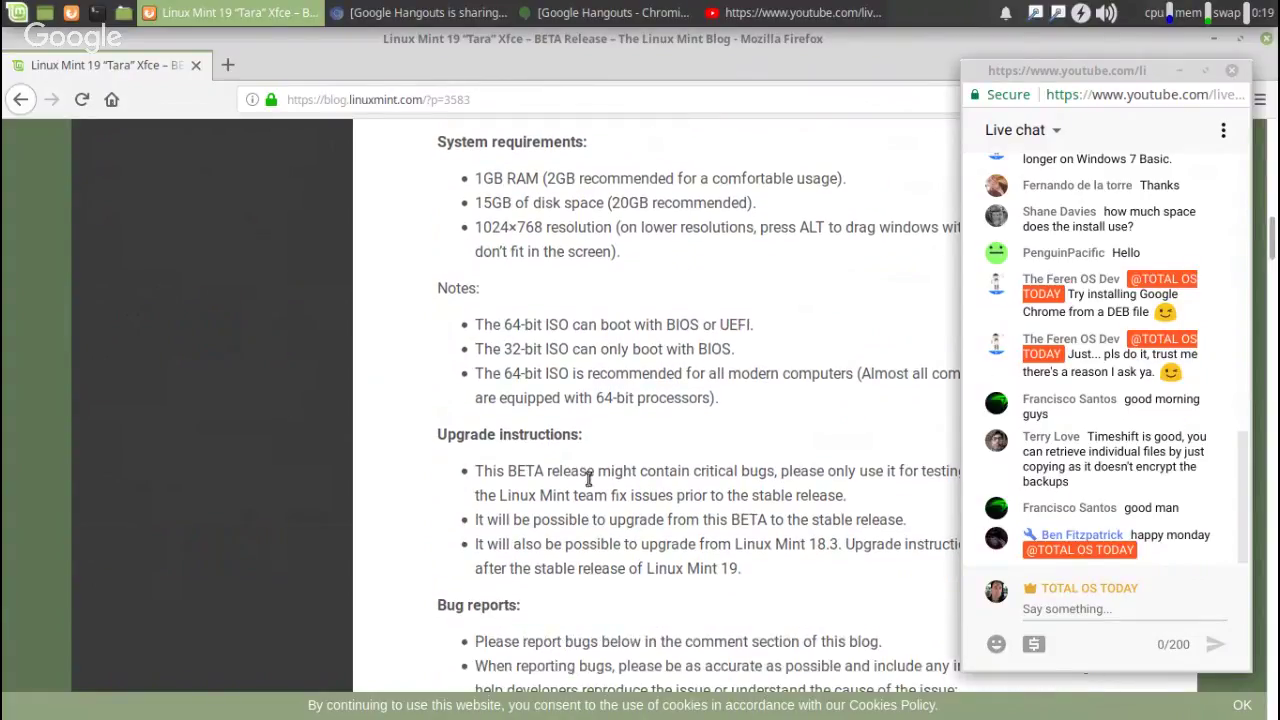
scroll(664, 452, "down", 8)
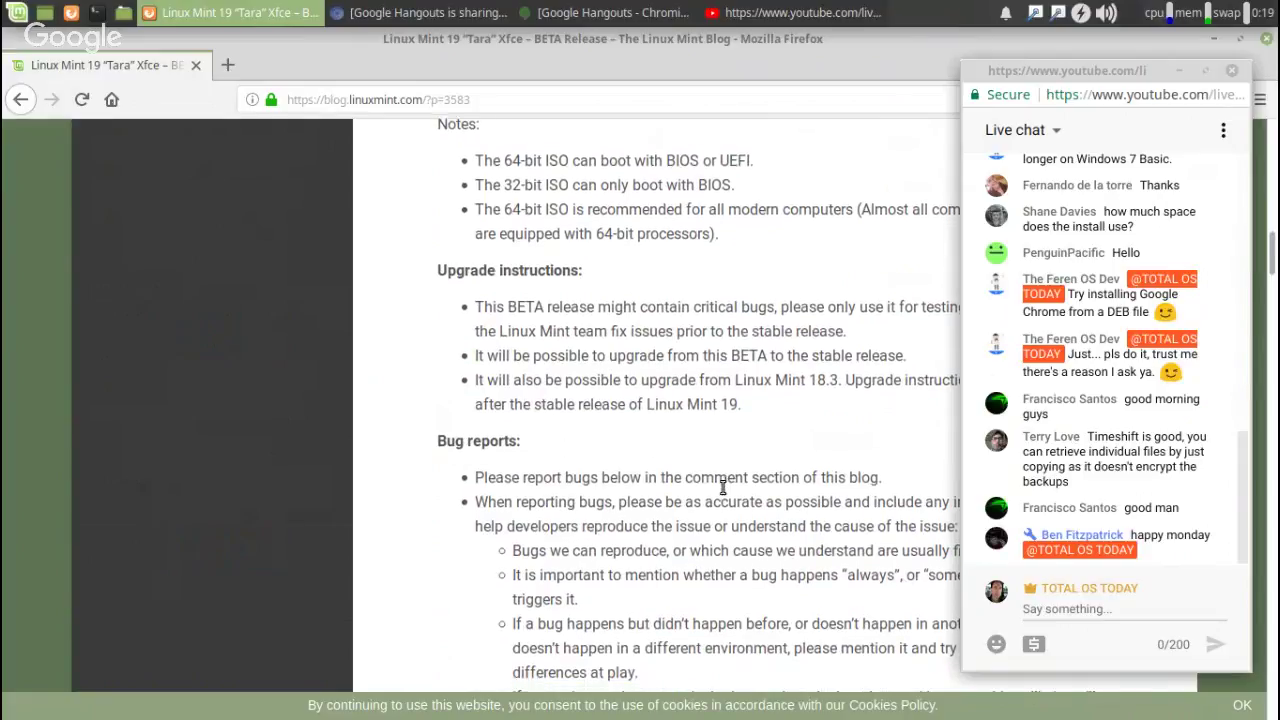
scroll(724, 492, "down", 4)
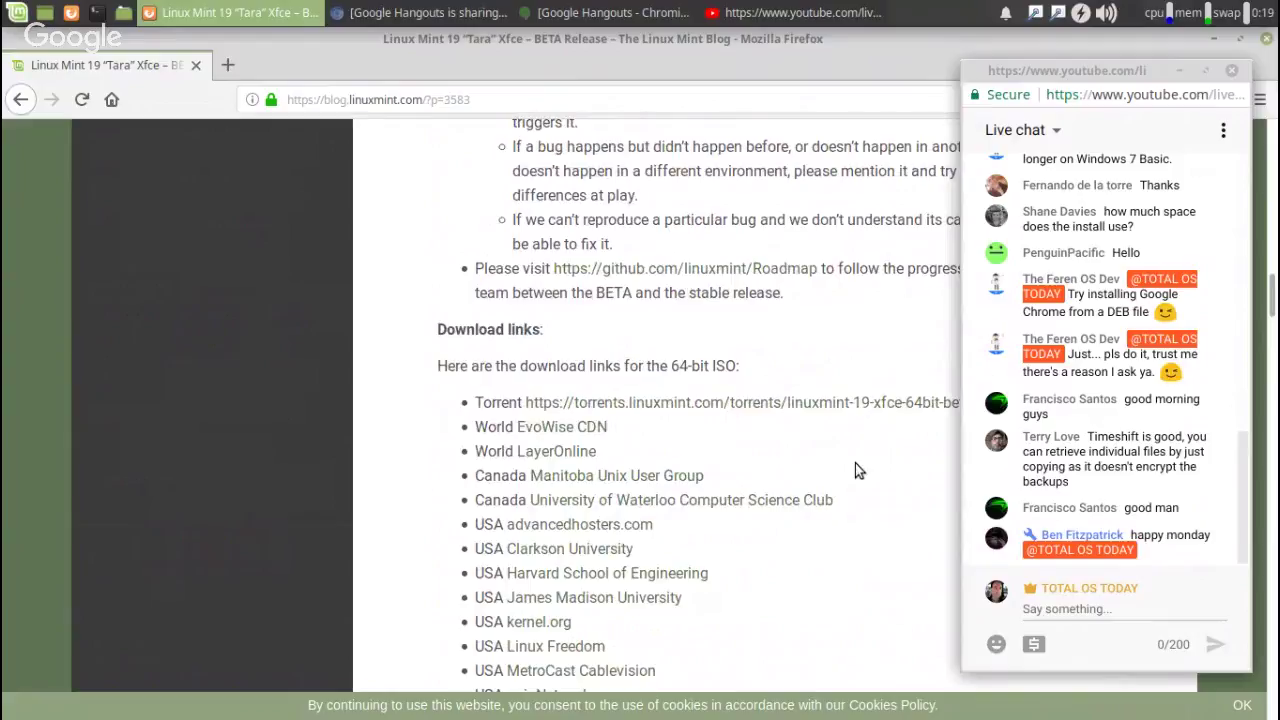
scroll(857, 470, "down", 4)
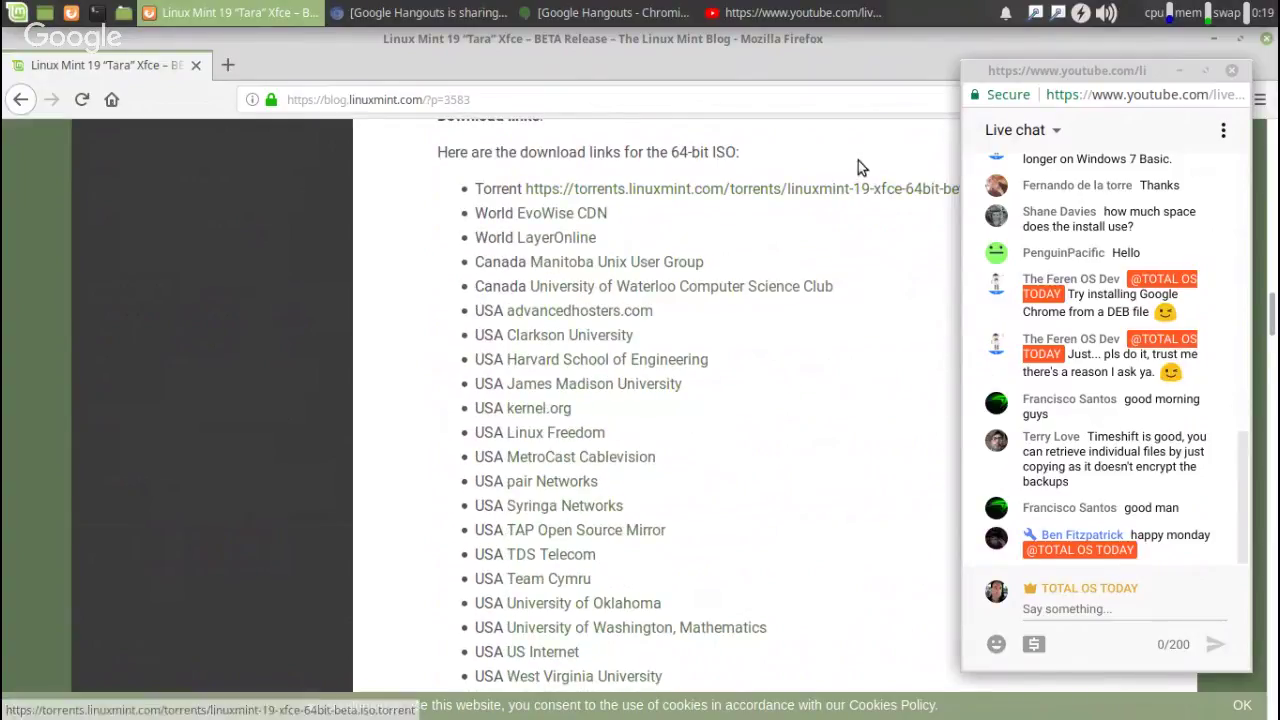
left_click(1210, 40)
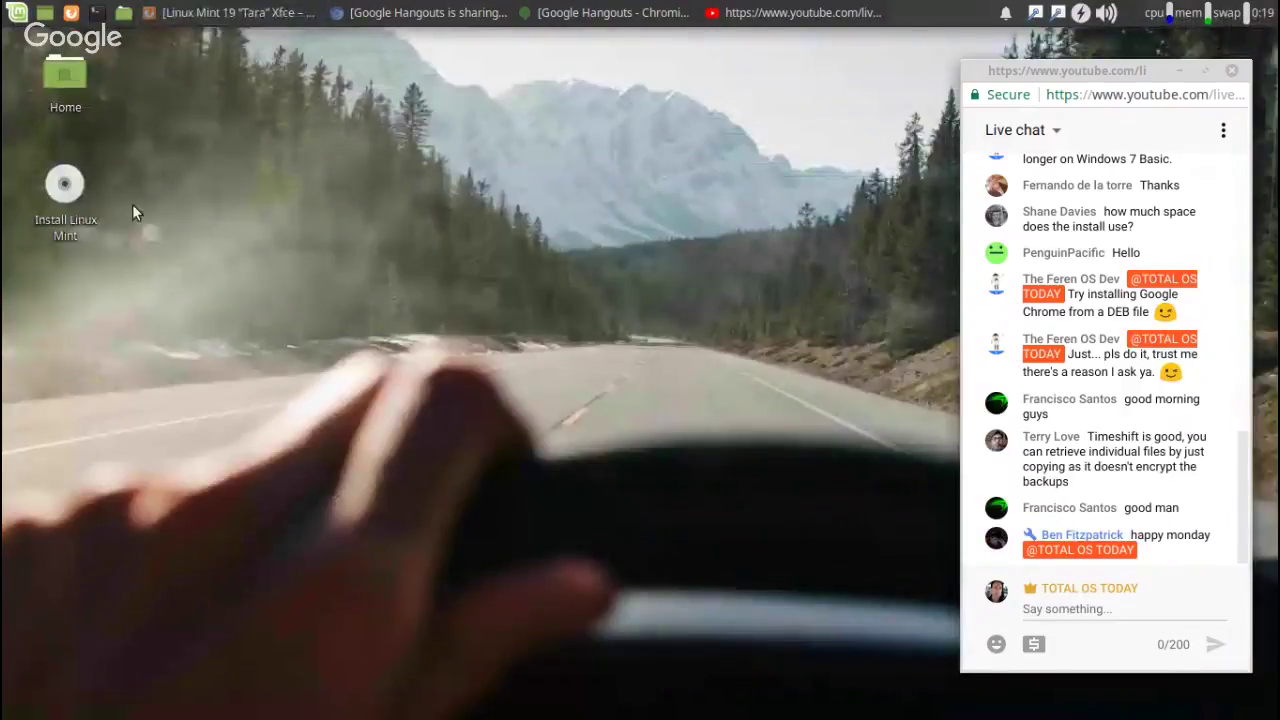
- Open the applications menu and browse its categories, including Recently Used, Multimedia and Settings
key("super")
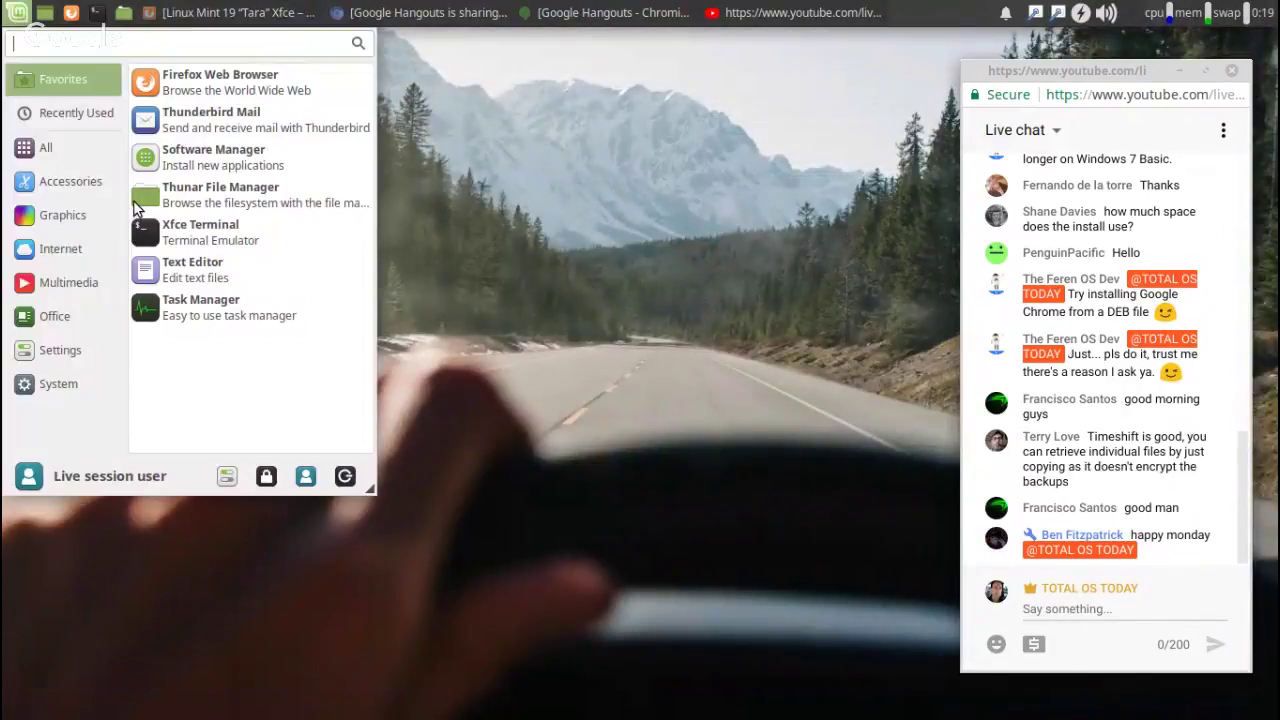
key("super")
key("super")
left_click(80, 113)
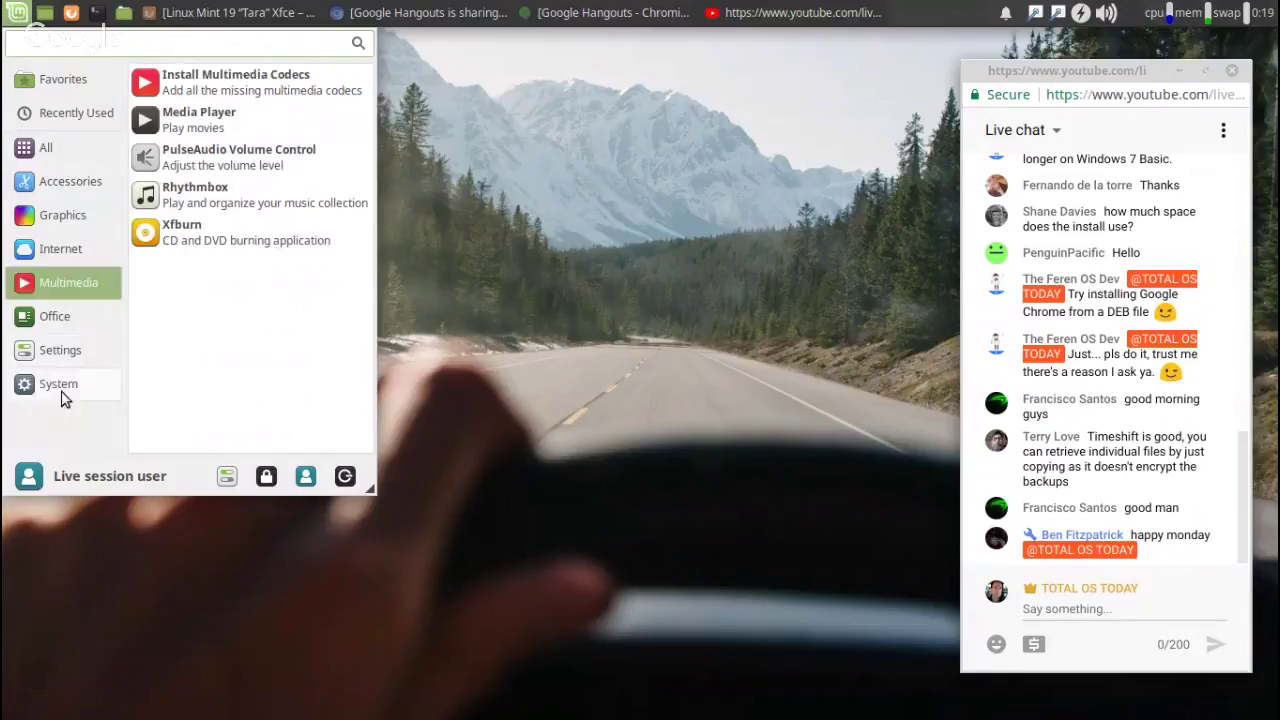
mouse_move(111, 357)
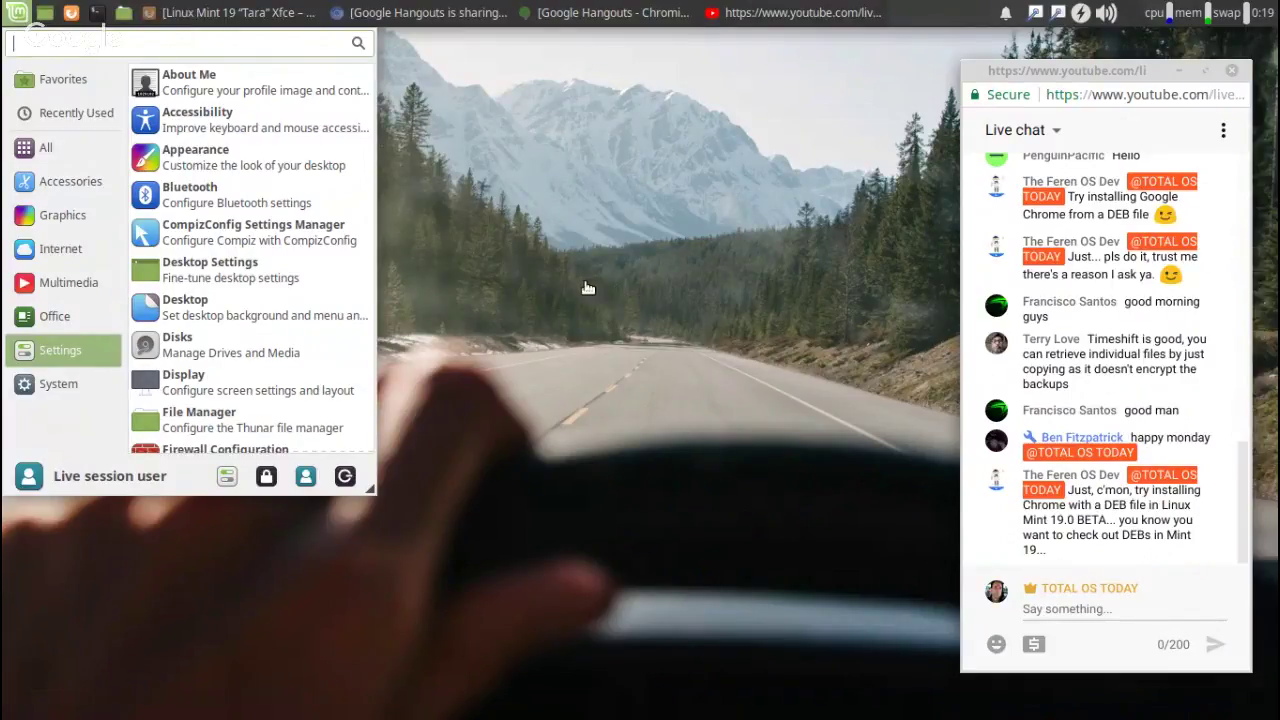
- Look through the Accessories applications, launch Task Manager to check CPU and memory usage, and close it
left_click(66, 184)
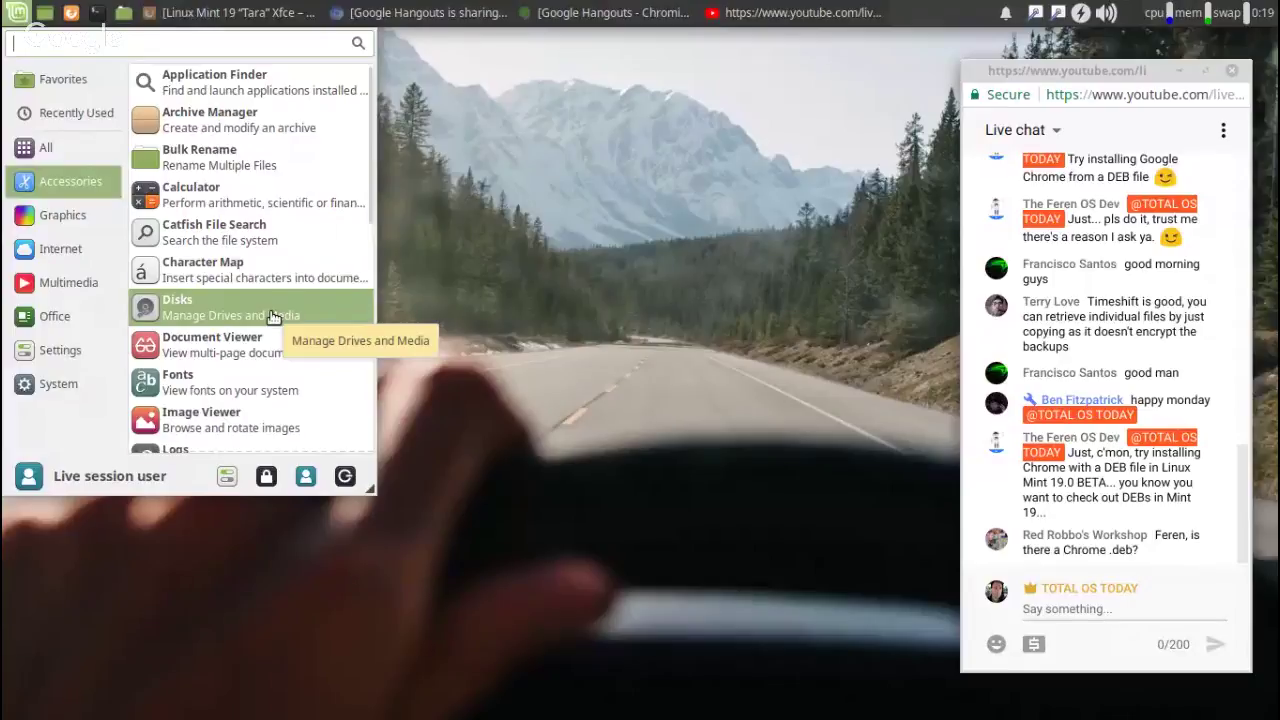
scroll(273, 316, "down", 10)
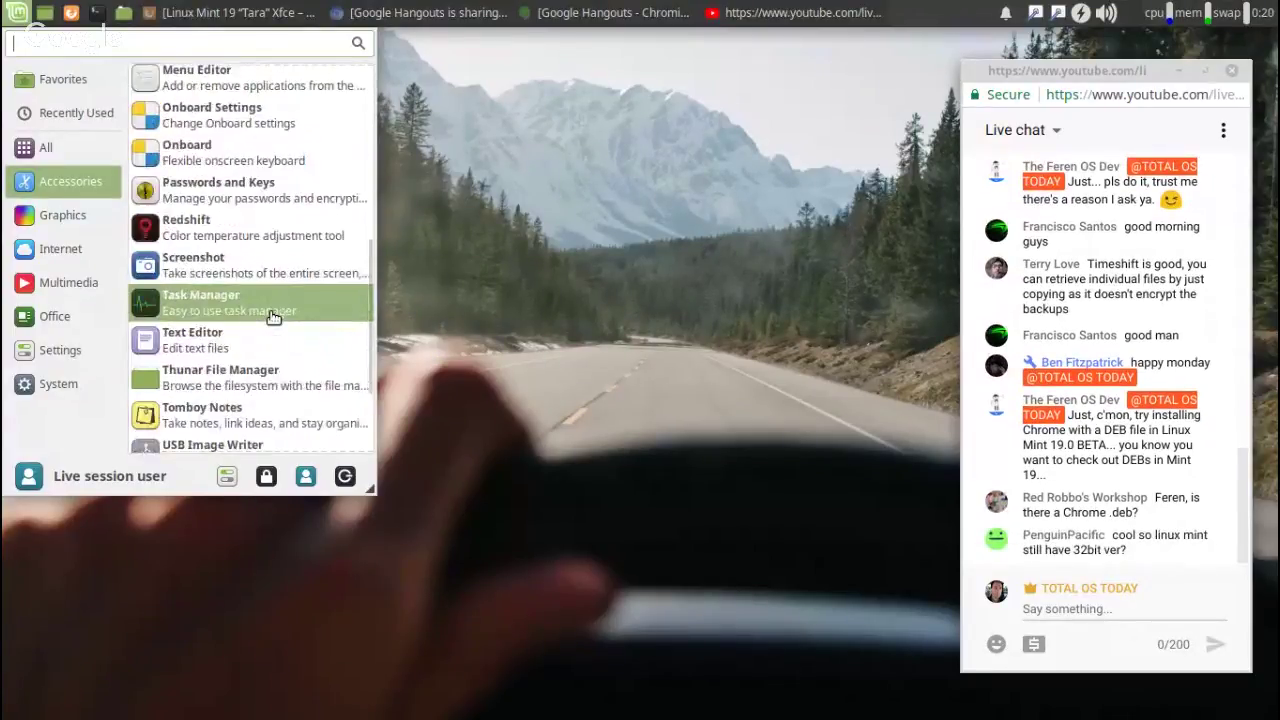
left_click(268, 310)
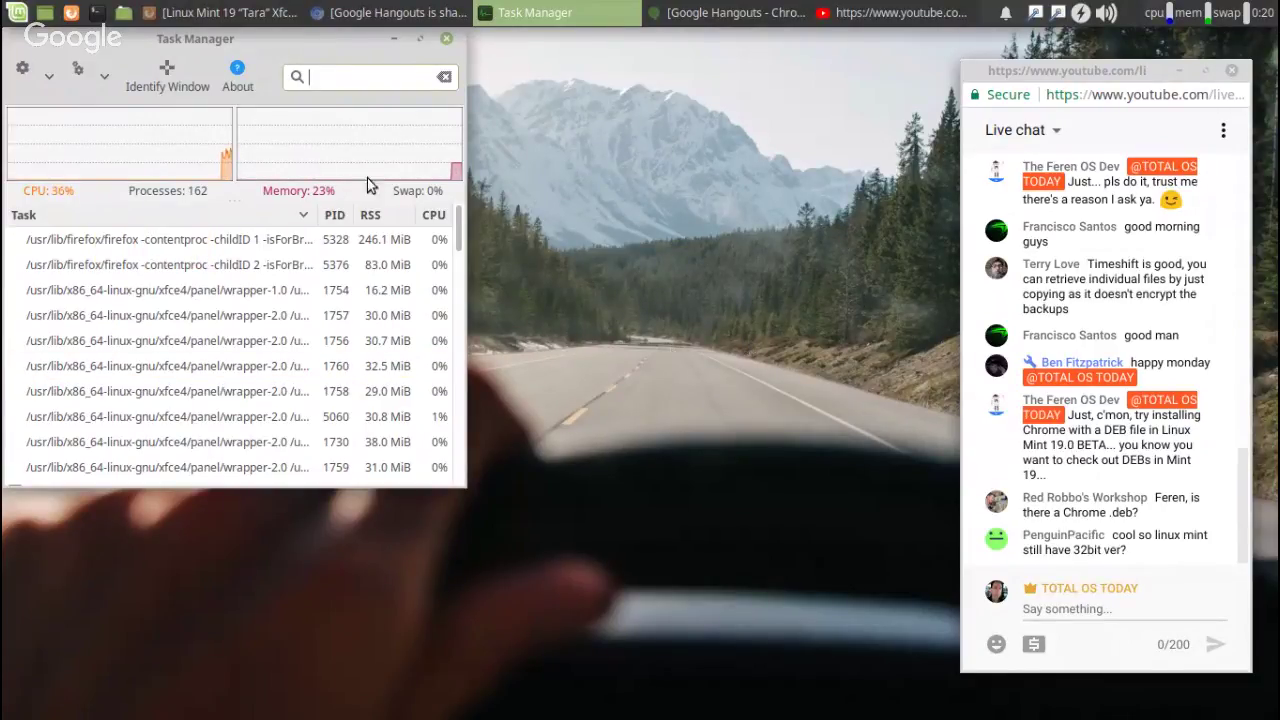
left_click(447, 40)
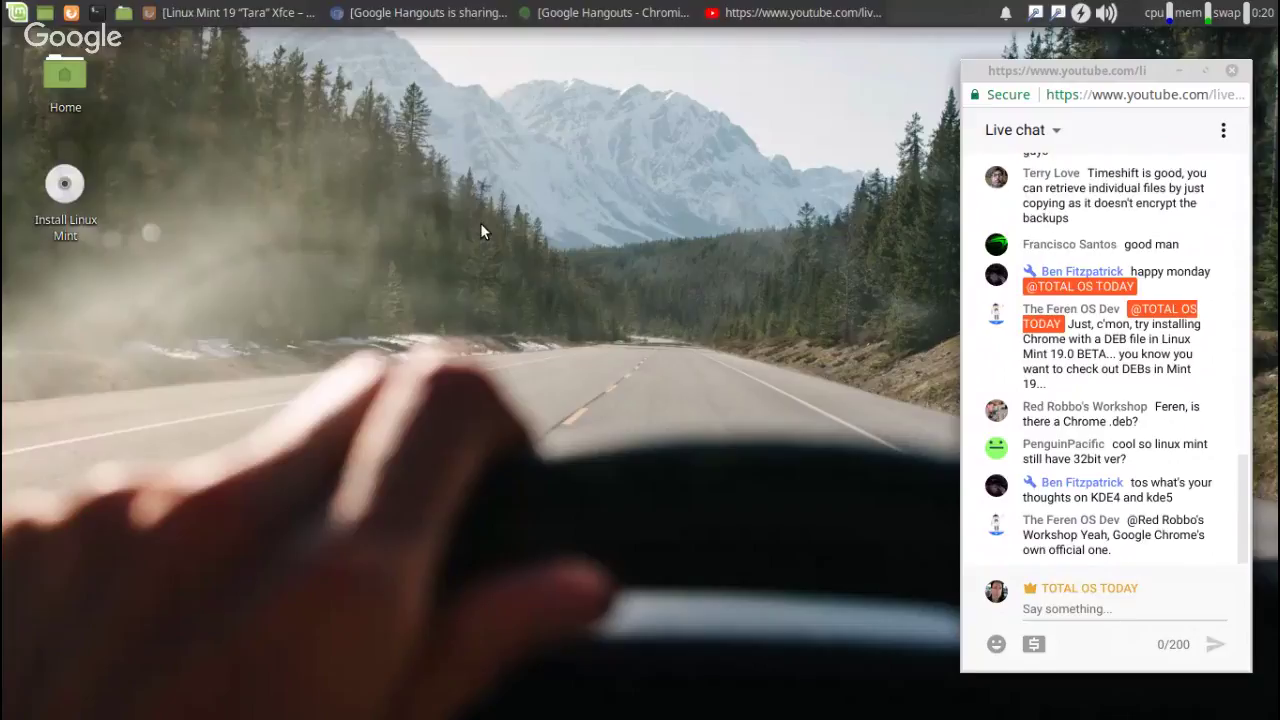
- Browse the Accessories, Graphics and Internet application categories in the applications menu
left_click(17, 13)
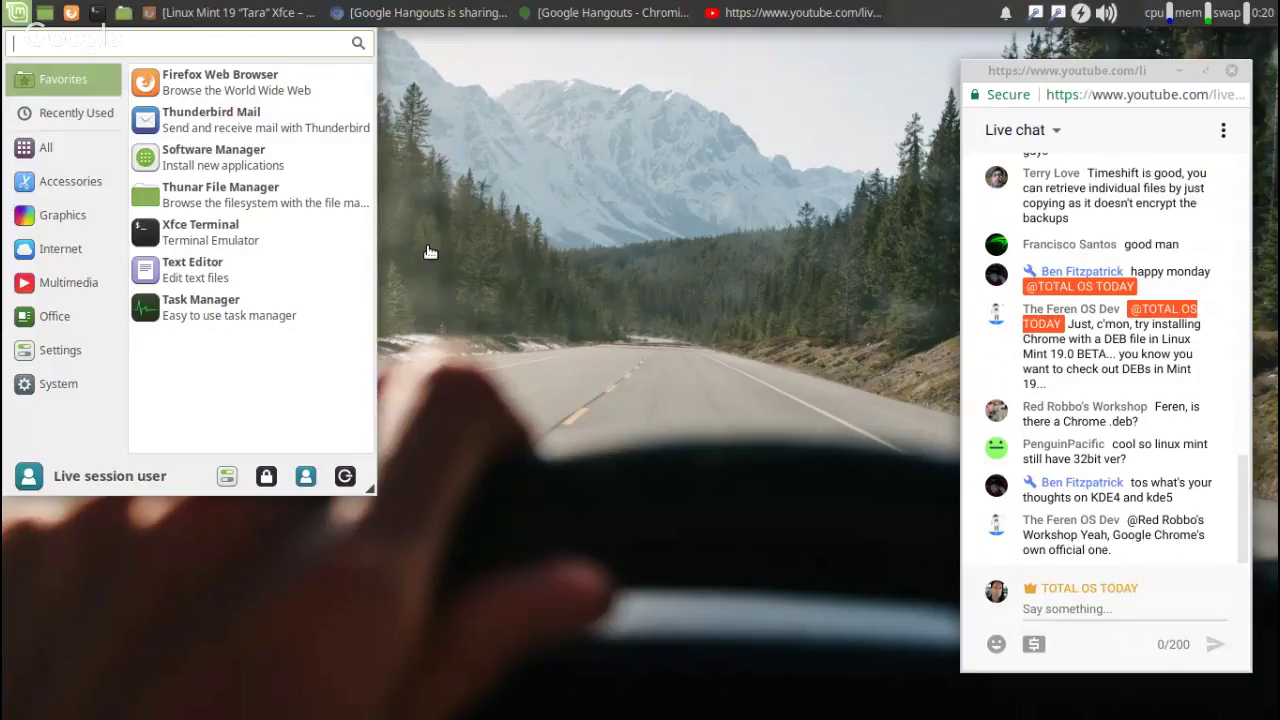
mouse_move(62, 179)
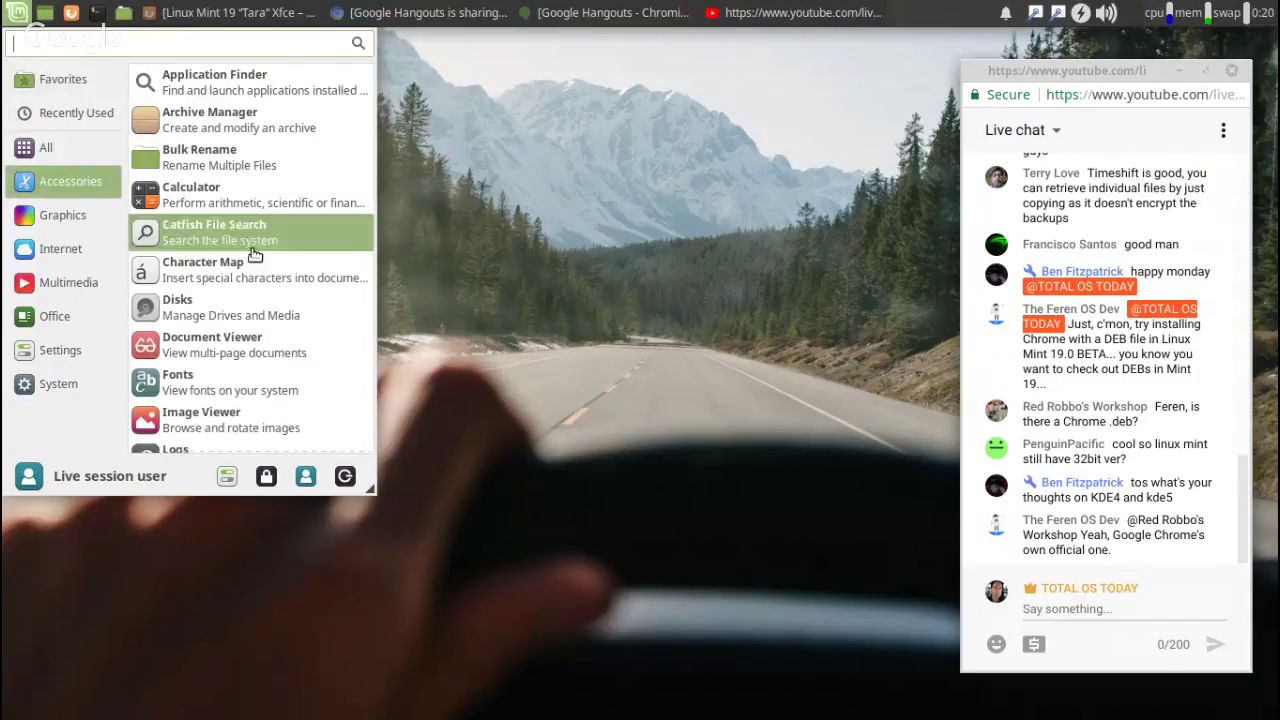
scroll(222, 329, "down", 5)
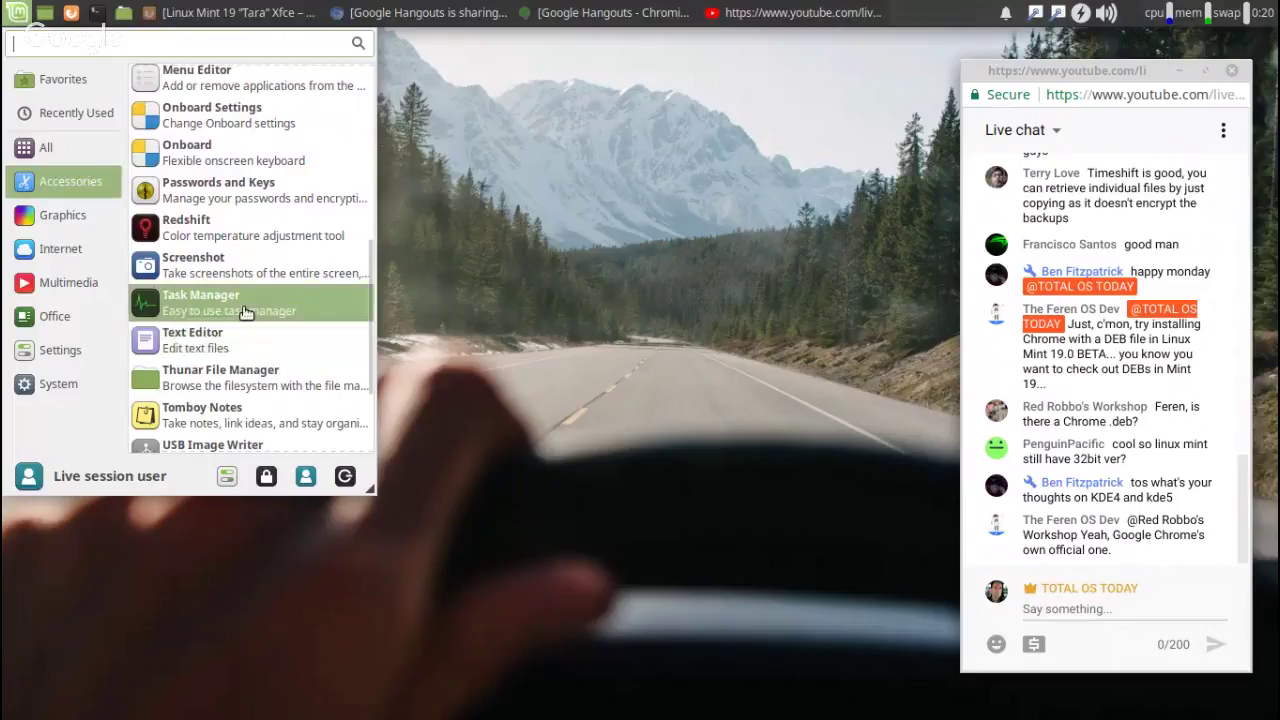
scroll(246, 311, "down", 3)
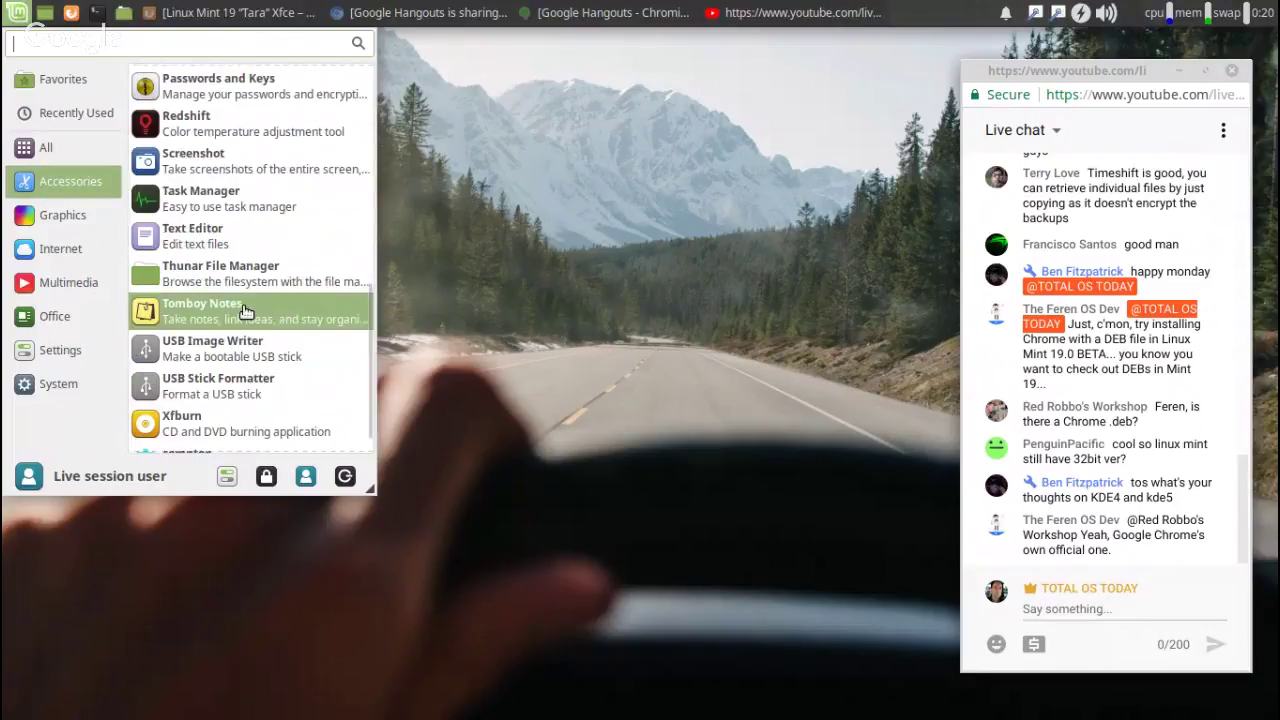
scroll(246, 304, "down", 1)
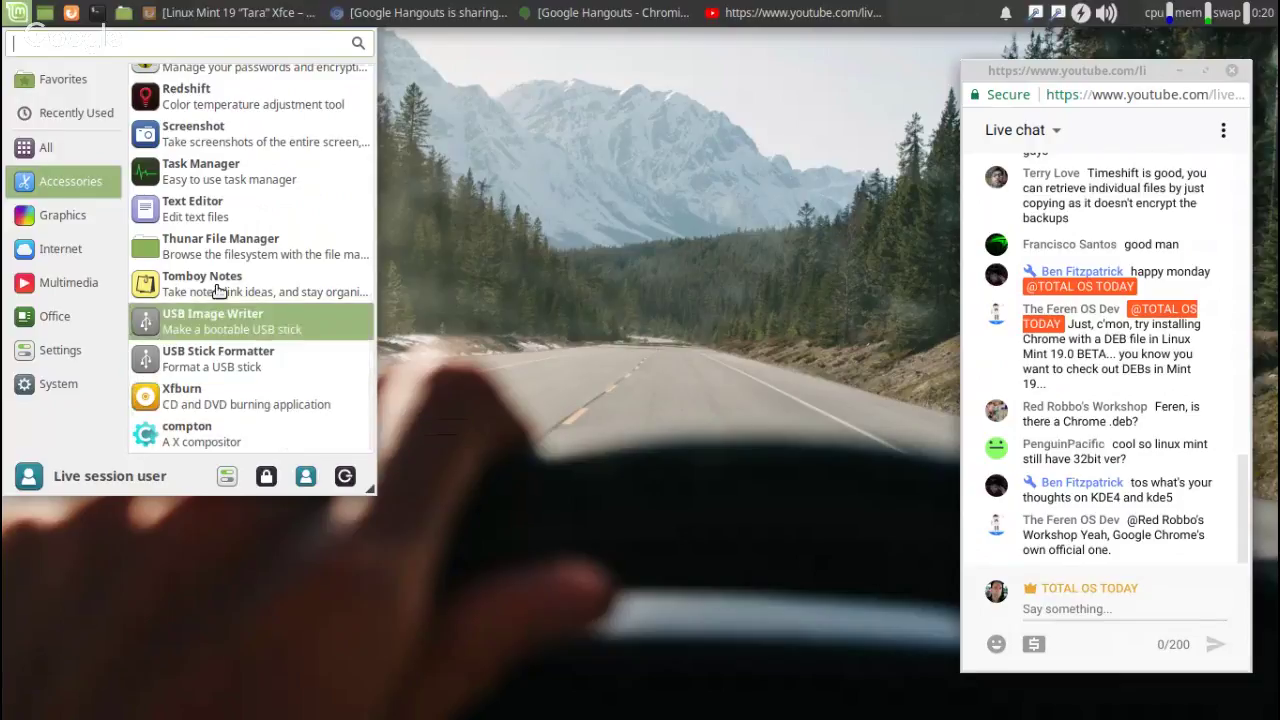
left_click(80, 218)
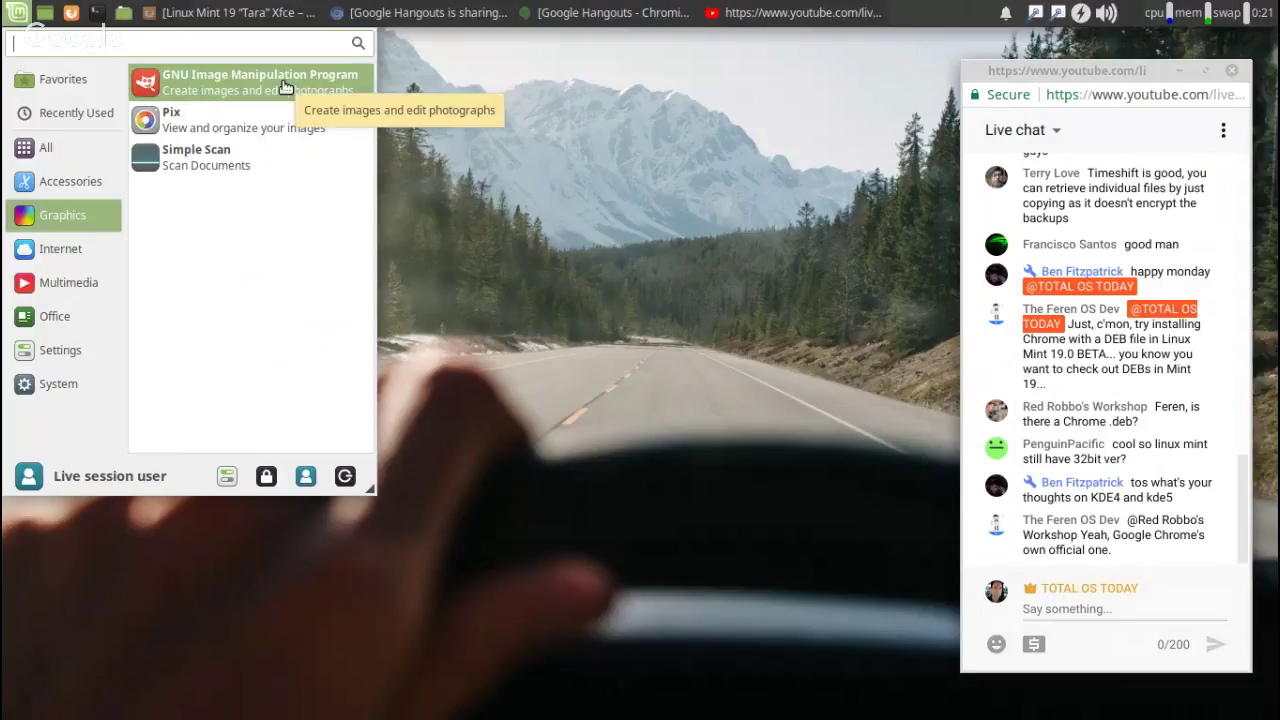
left_click(70, 254)
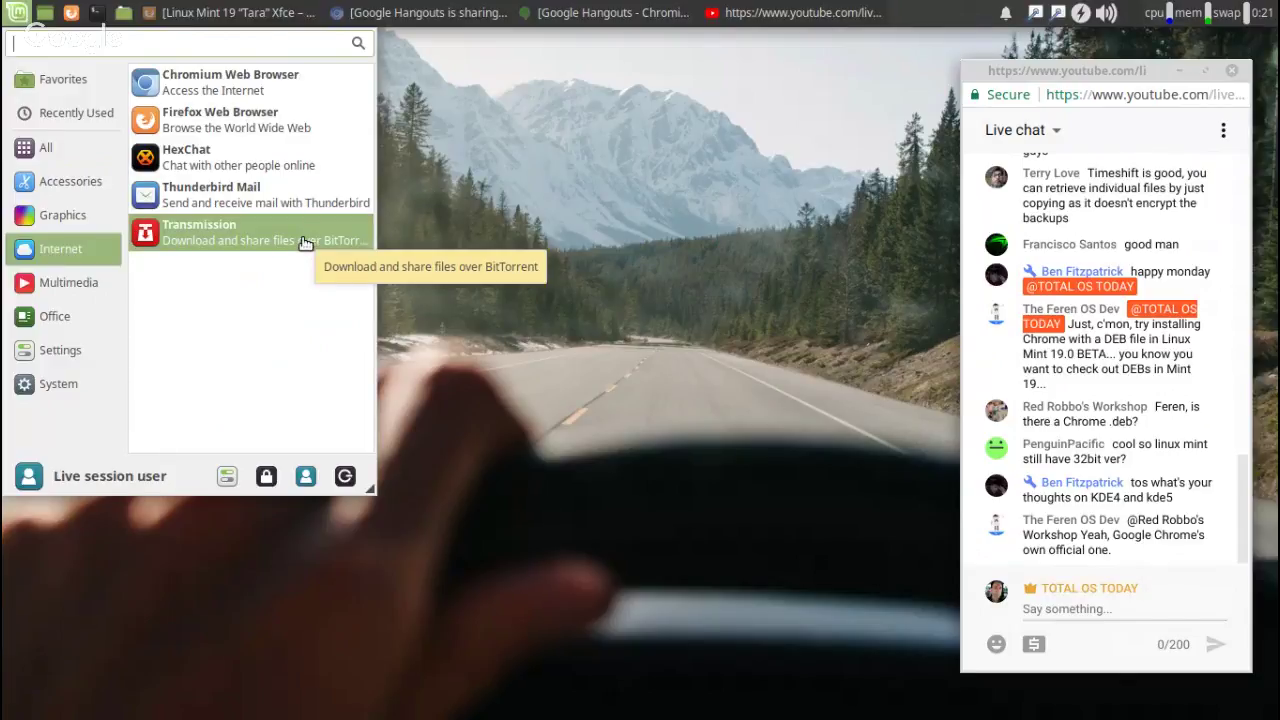
- Look through the Multimedia applications, launch Rhythmbox to view its main window, and close it
left_click(68, 284)
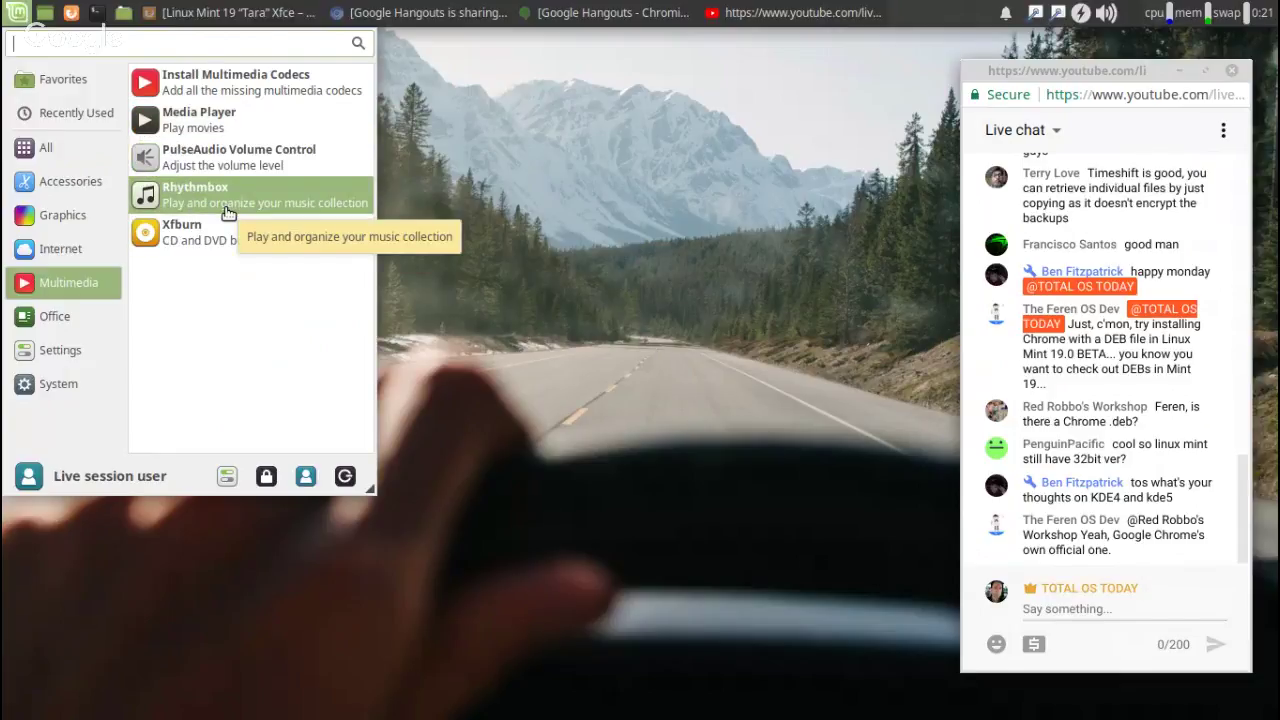
left_click(578, 238)
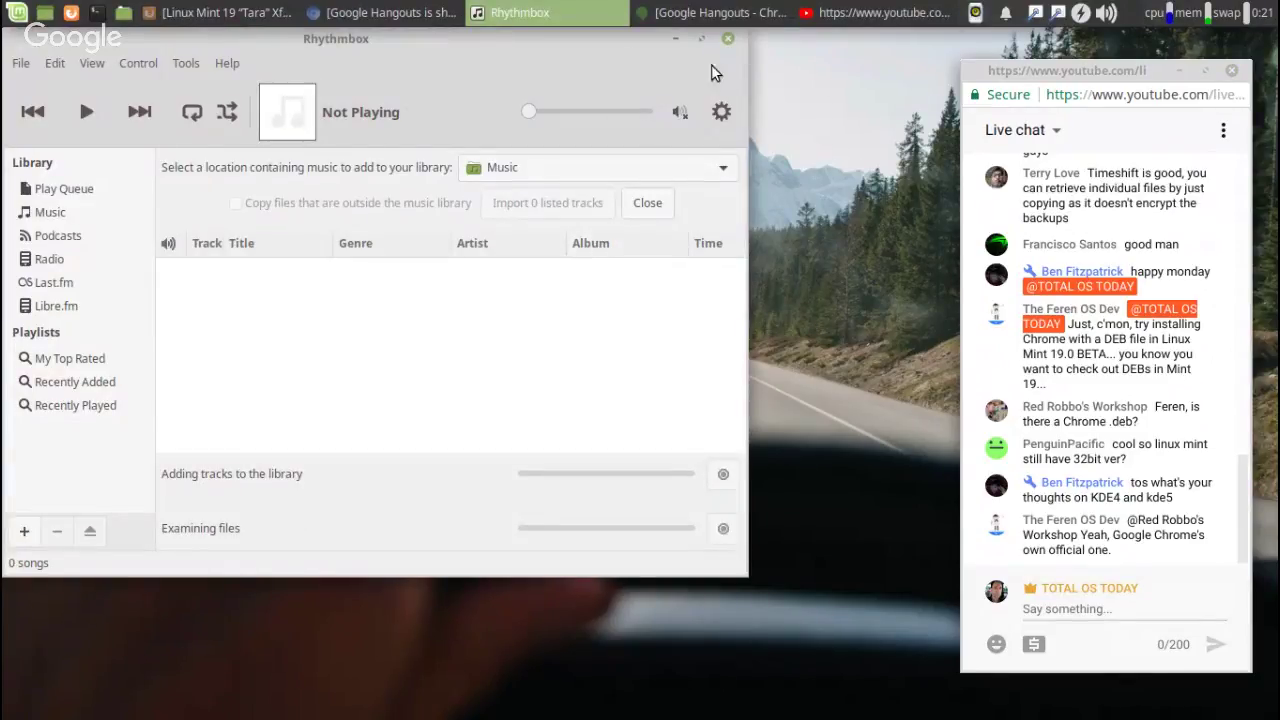
left_click(727, 38)
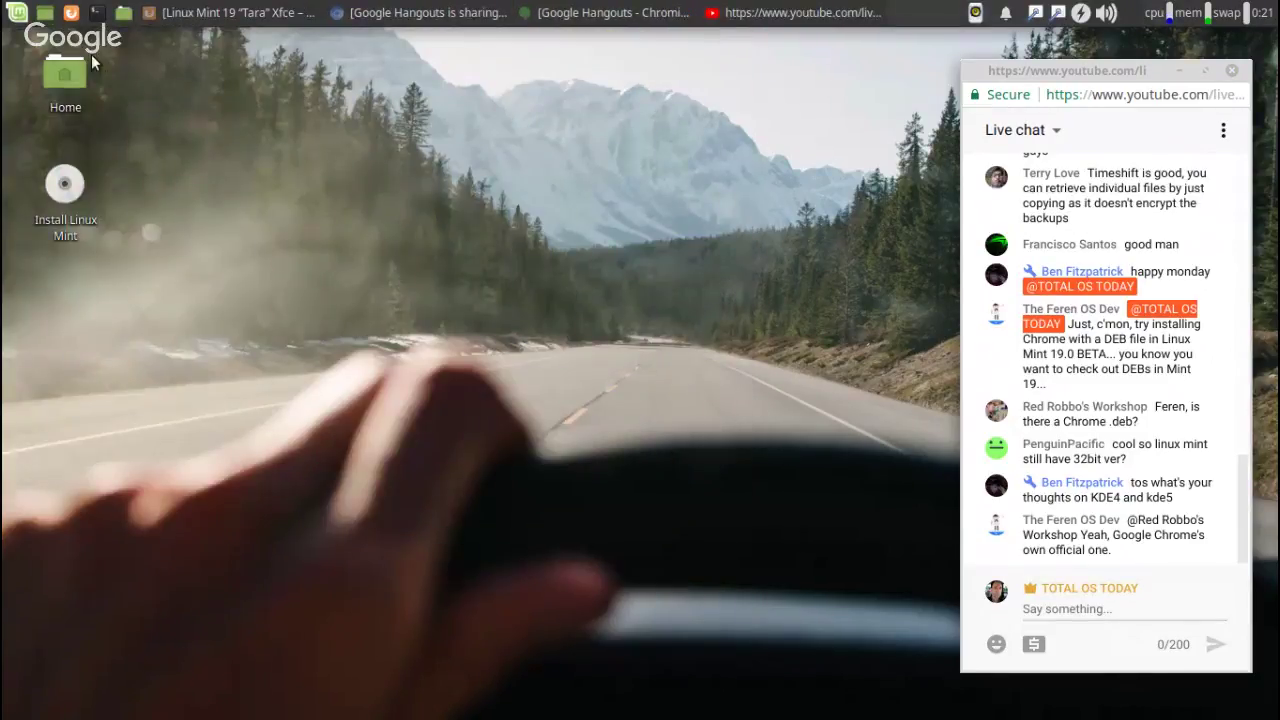
- Check the Office applications, open CompizConfig Settings Manager from the Settings category, accept its caution notice, and close it
left_click(17, 12)
left_click(51, 319)
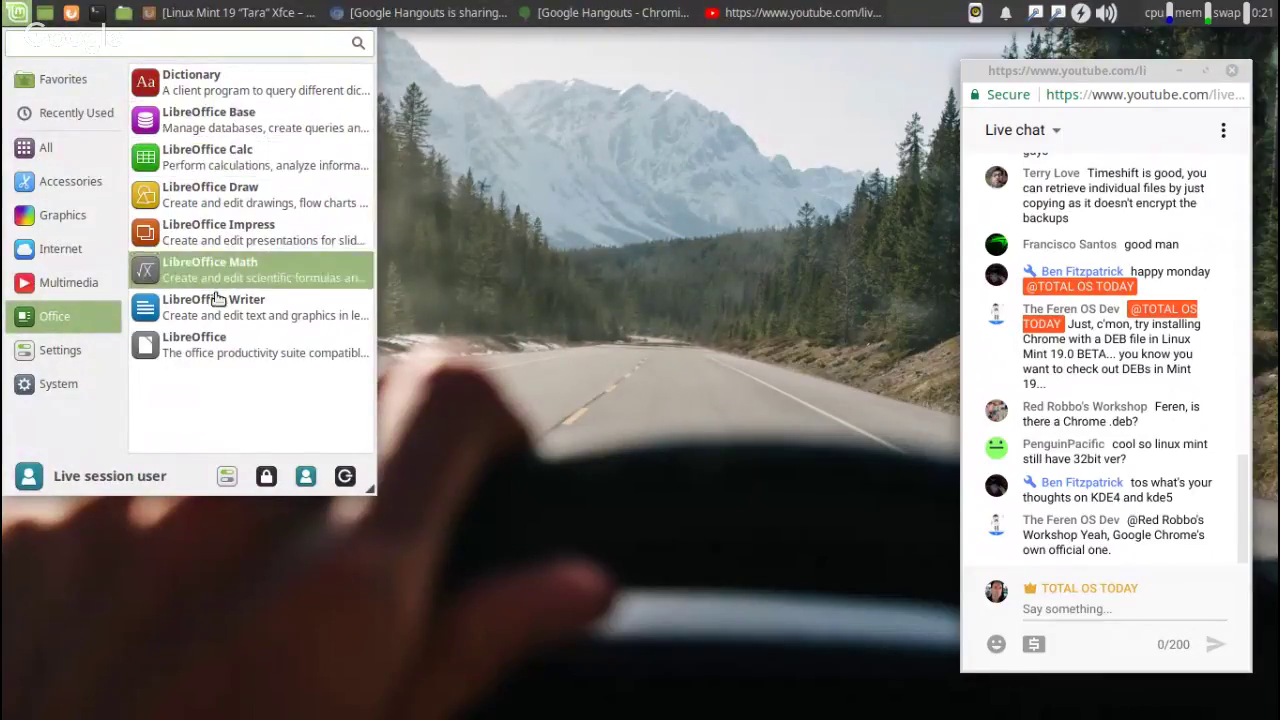
left_click(100, 350)
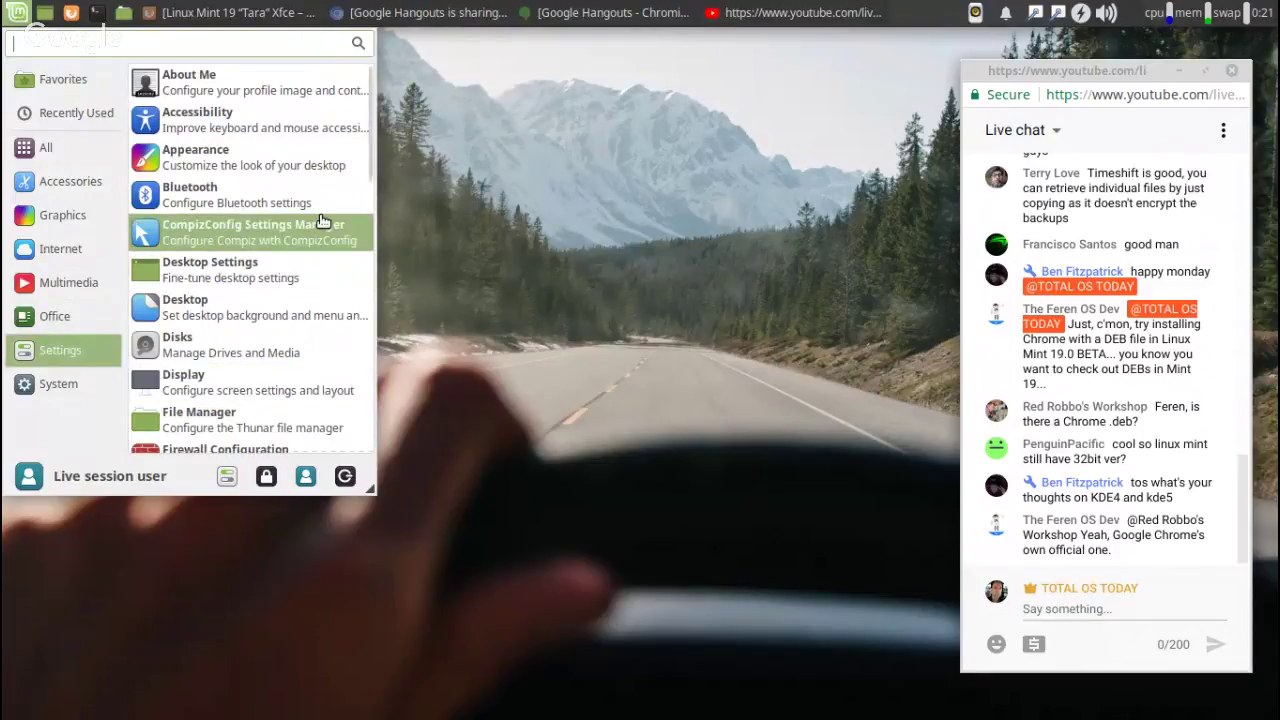
left_click(253, 238)
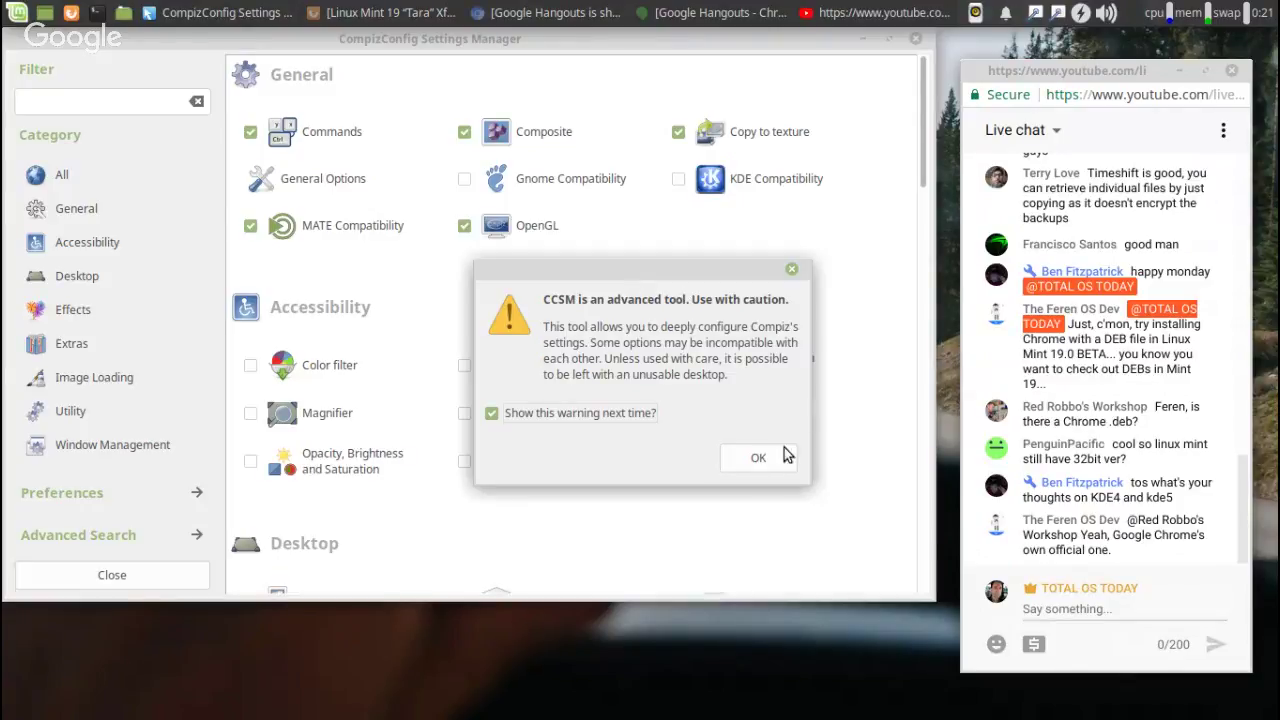
left_click(758, 457)
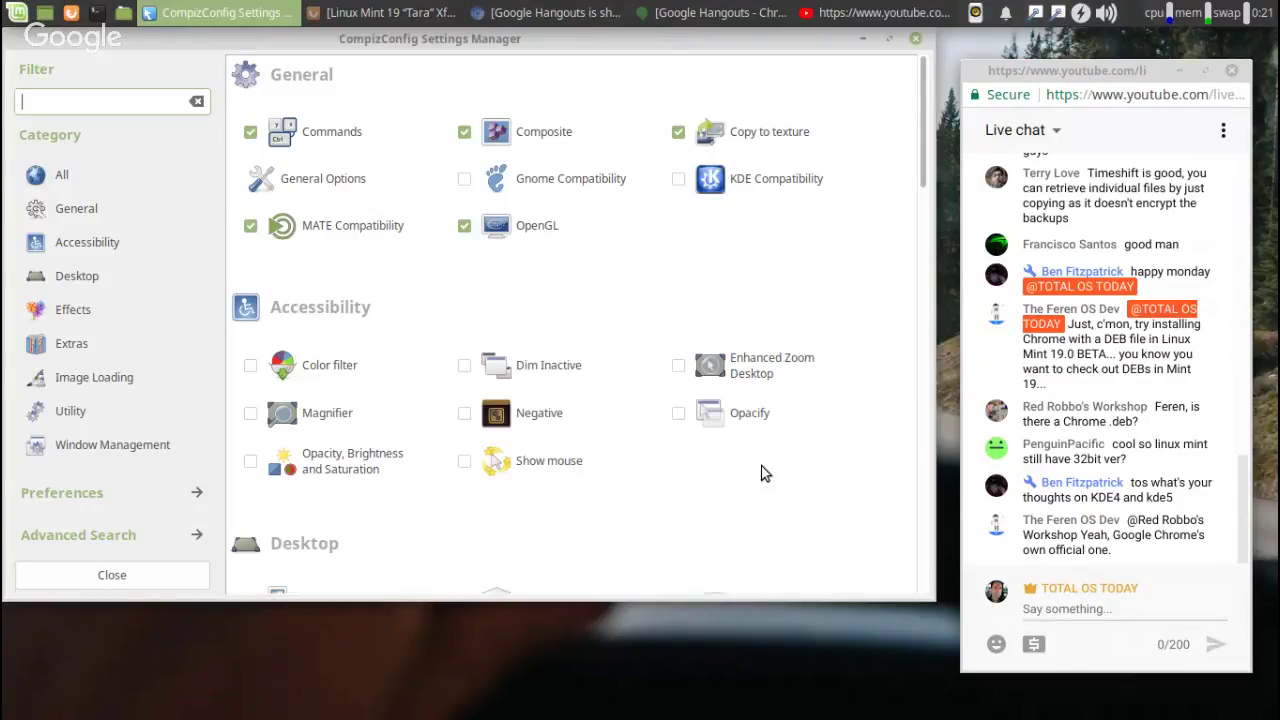
left_click(916, 40)
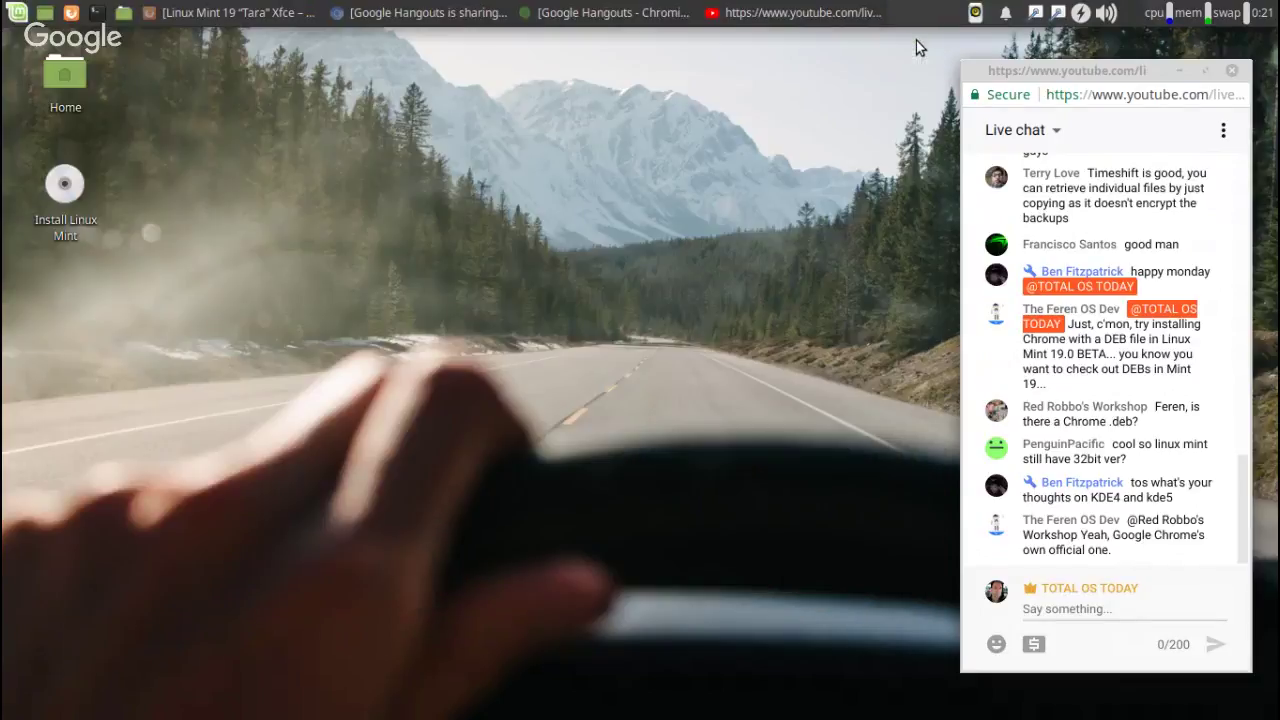
- Look through the Settings category, open the Welcome Screen, and move its window clear of the live chat
left_click(17, 12)
left_click(66, 322)
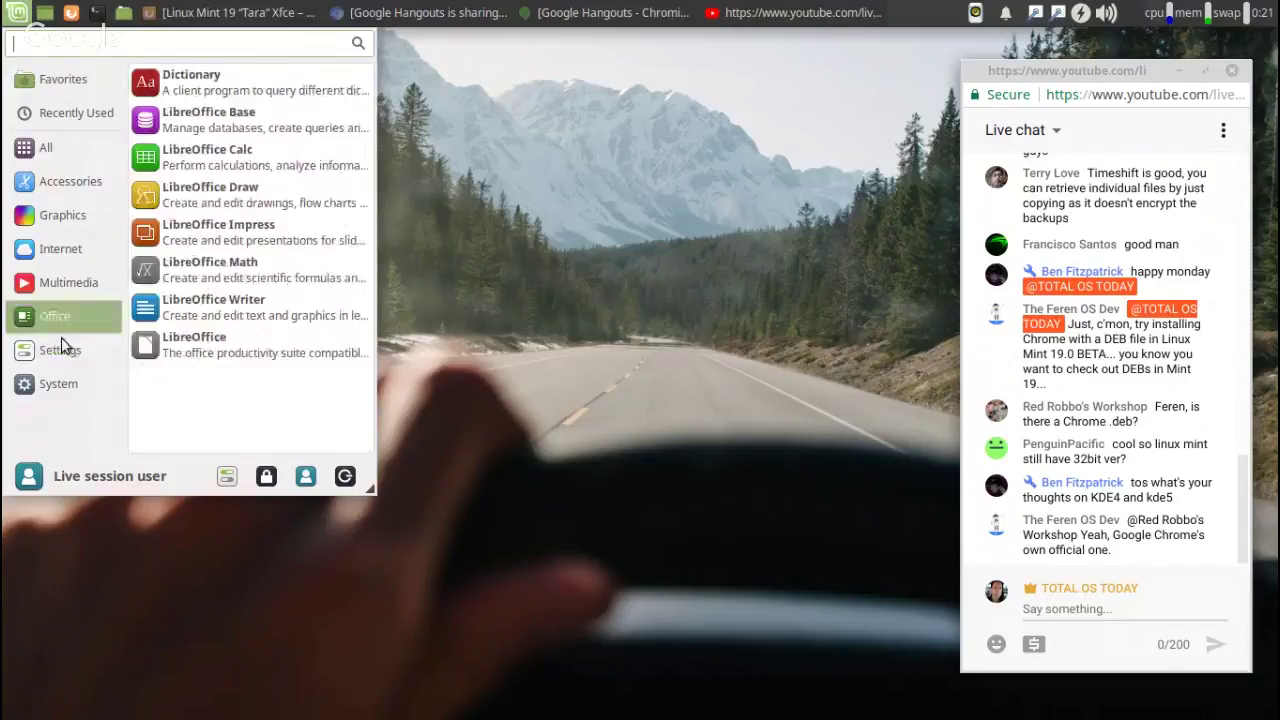
left_click(61, 347)
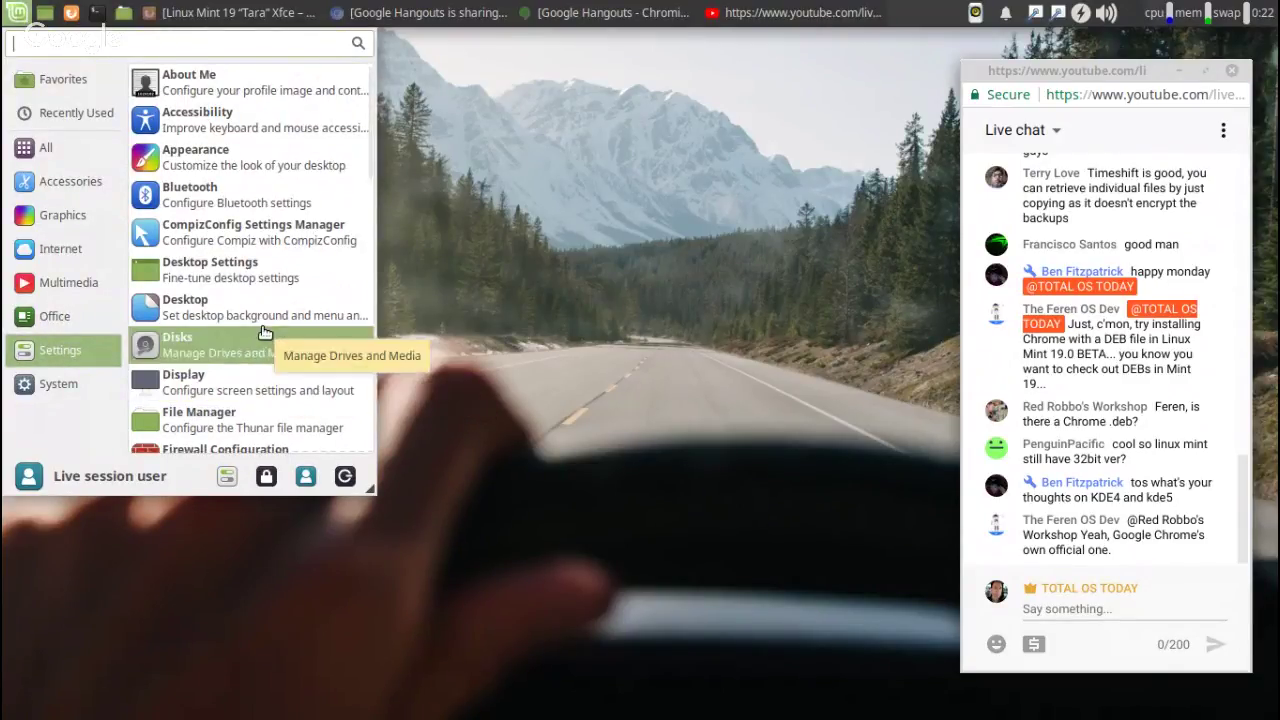
scroll(250, 268, "down", 5)
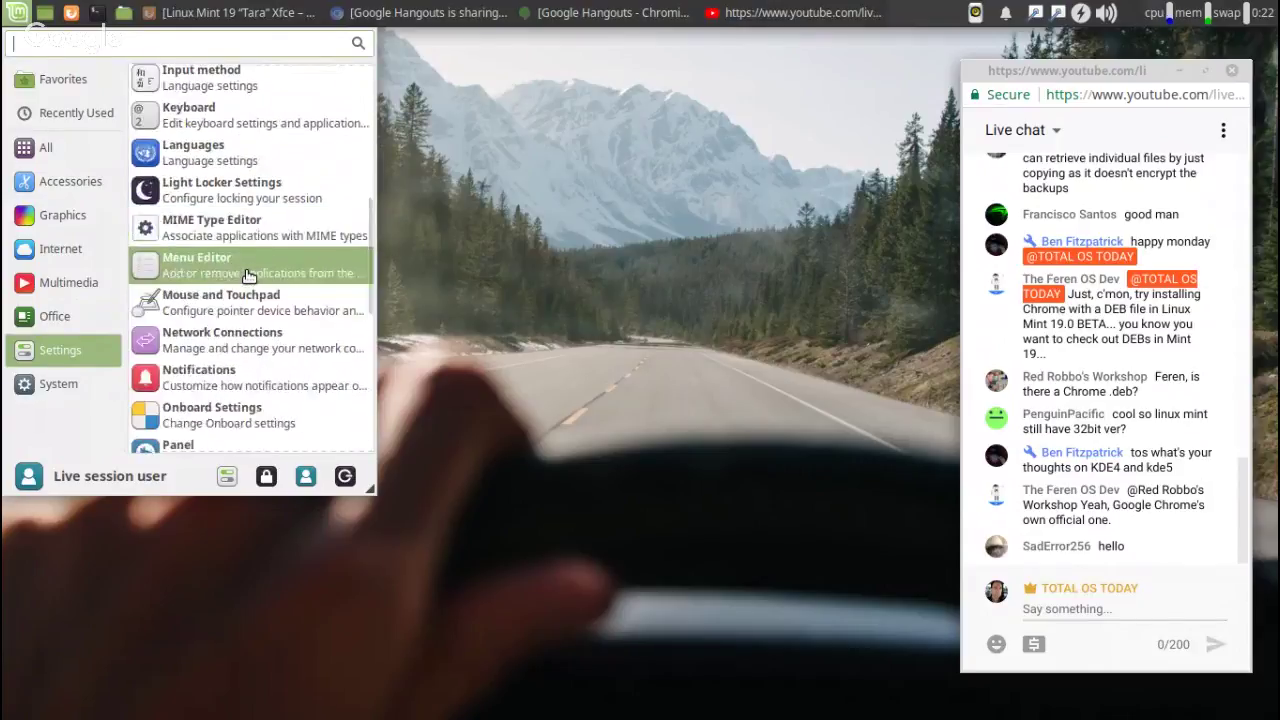
scroll(248, 276, "down", 2)
scroll(247, 280, "down", 2)
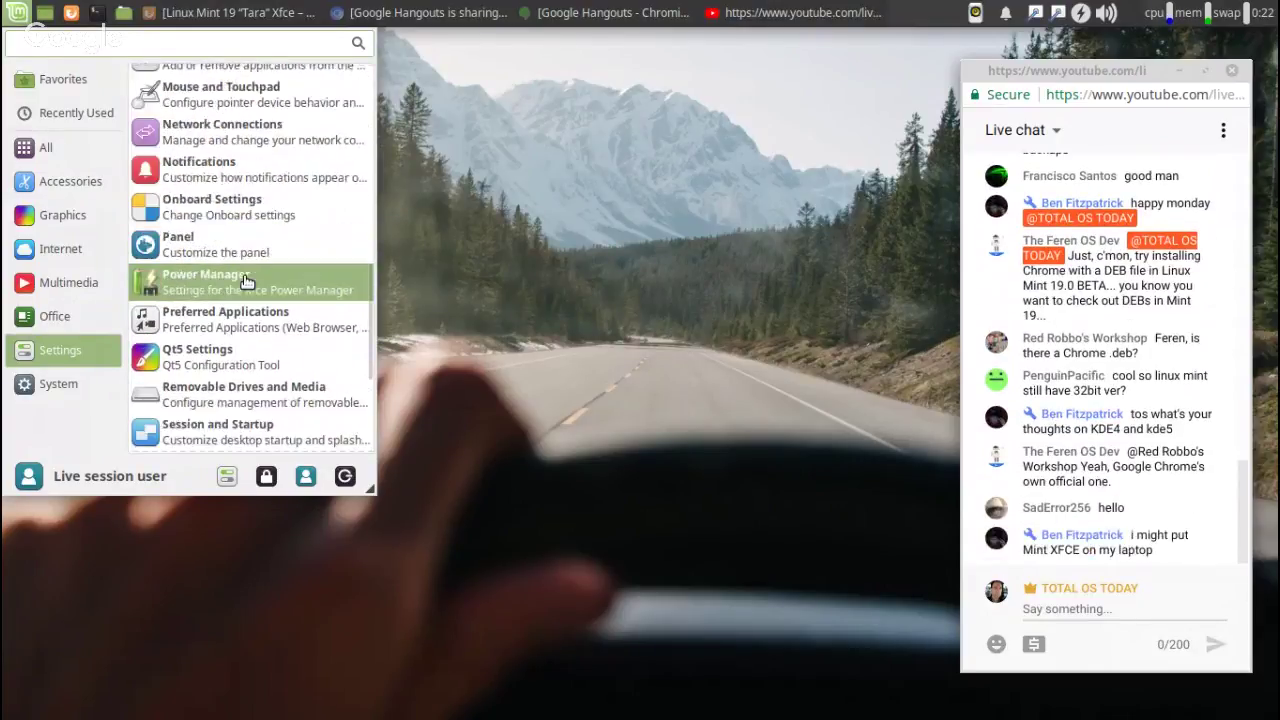
scroll(247, 283, "down", 1)
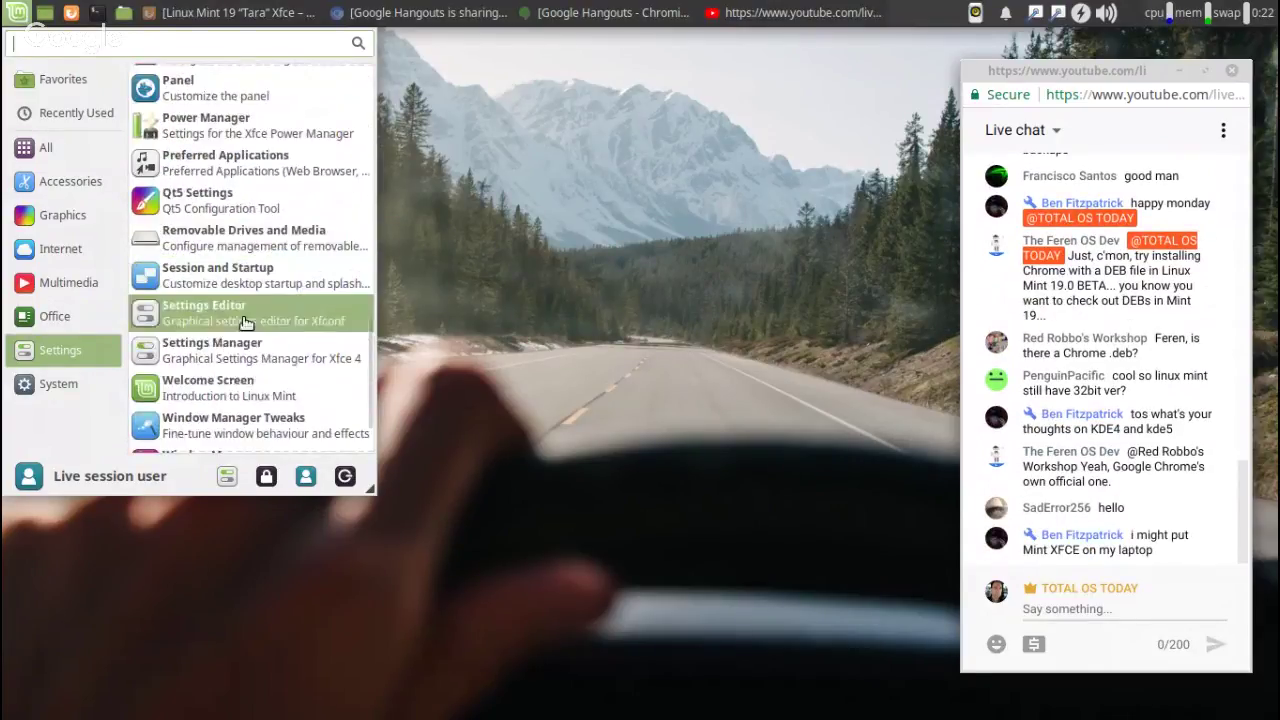
left_click(222, 386)
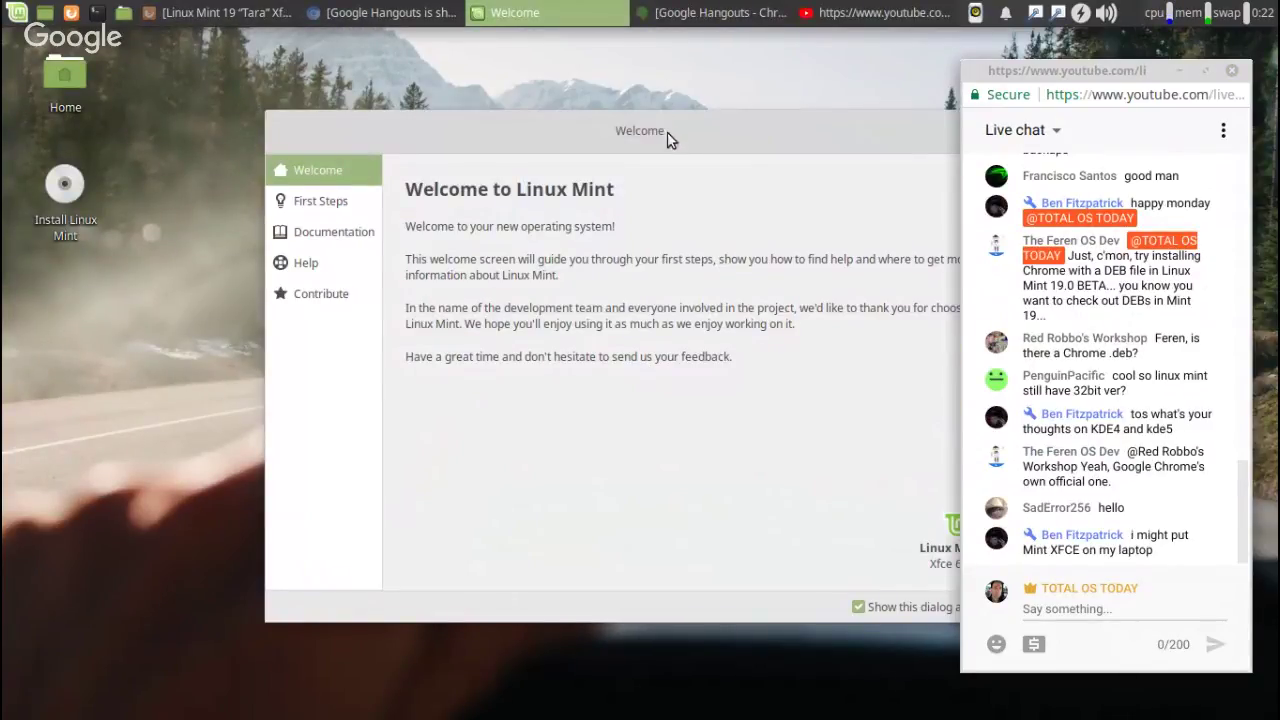
left_click_drag(670, 140, 531, 87)
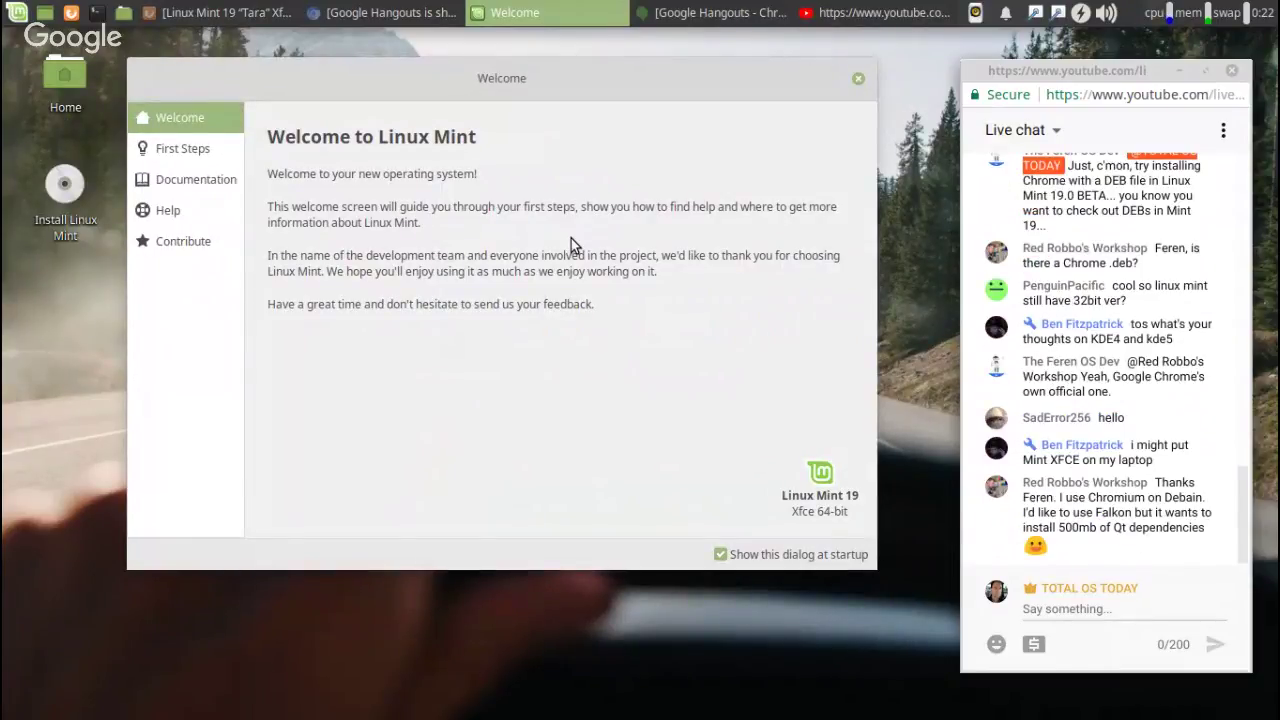
- Review the Welcome window's First Steps, Documentation, Help and Contribute pages, and close the window
left_click(189, 150)
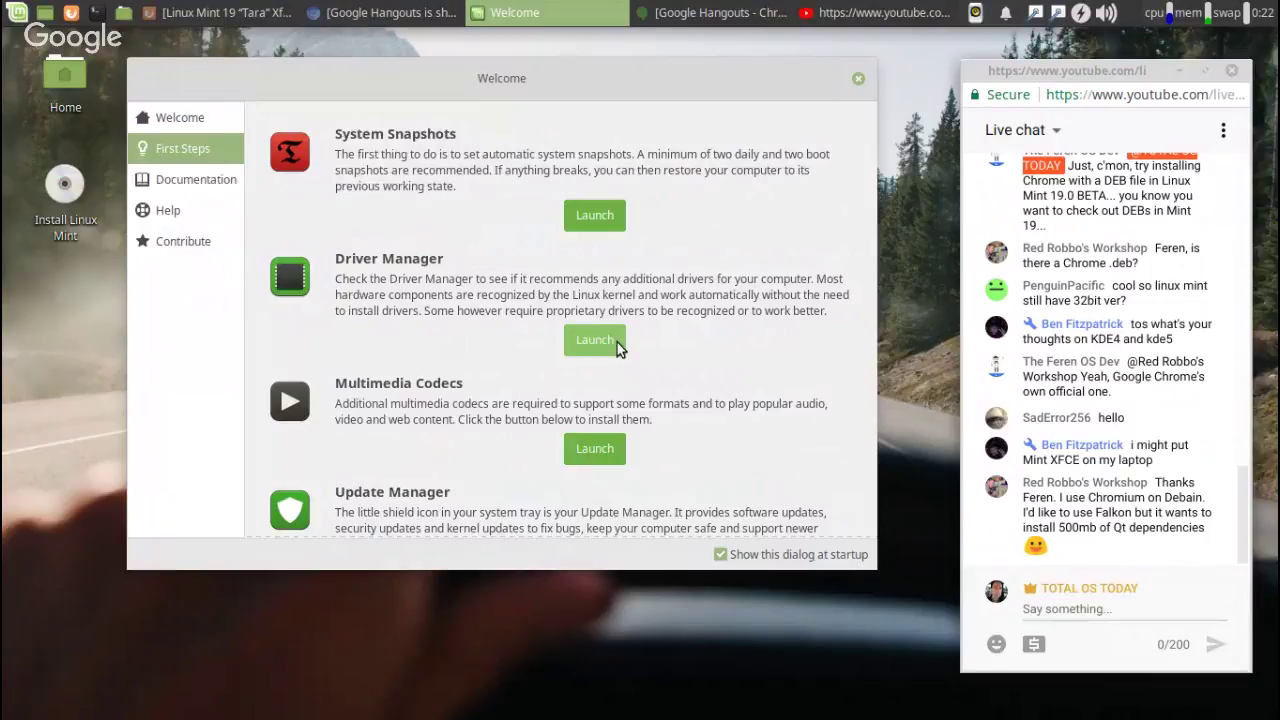
scroll(617, 342, "down", 5)
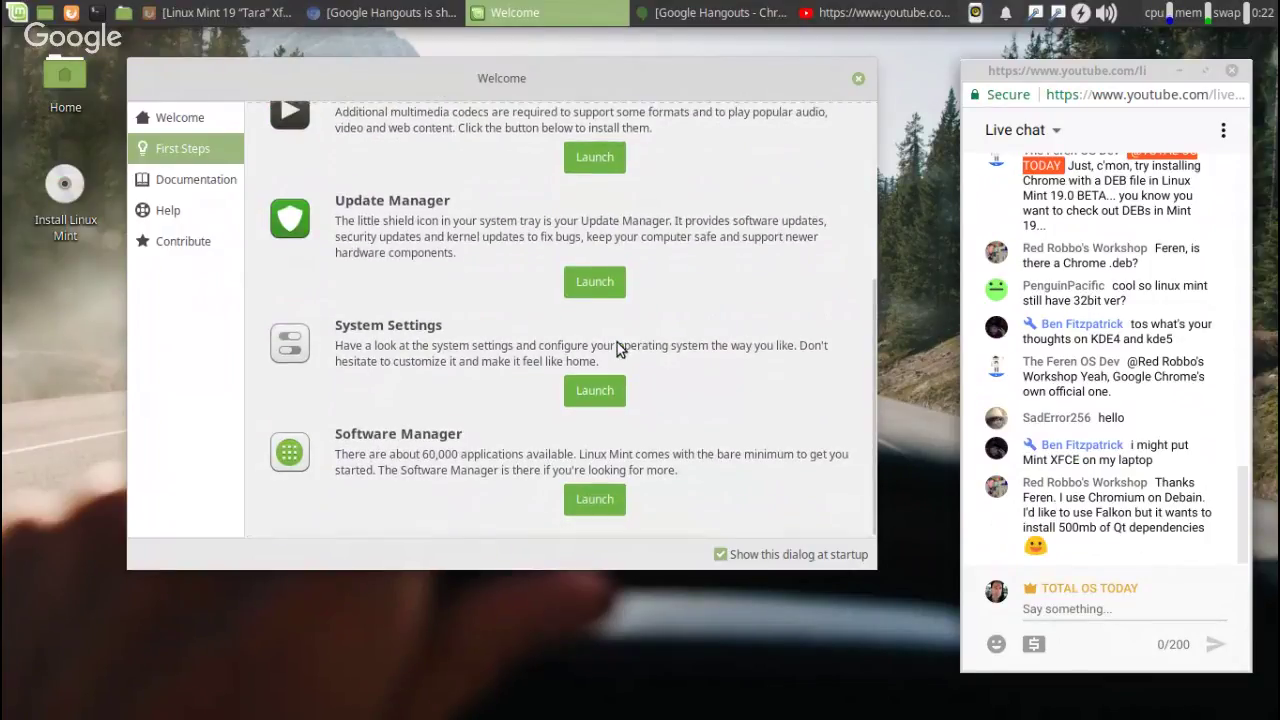
scroll(617, 345, "up", 5)
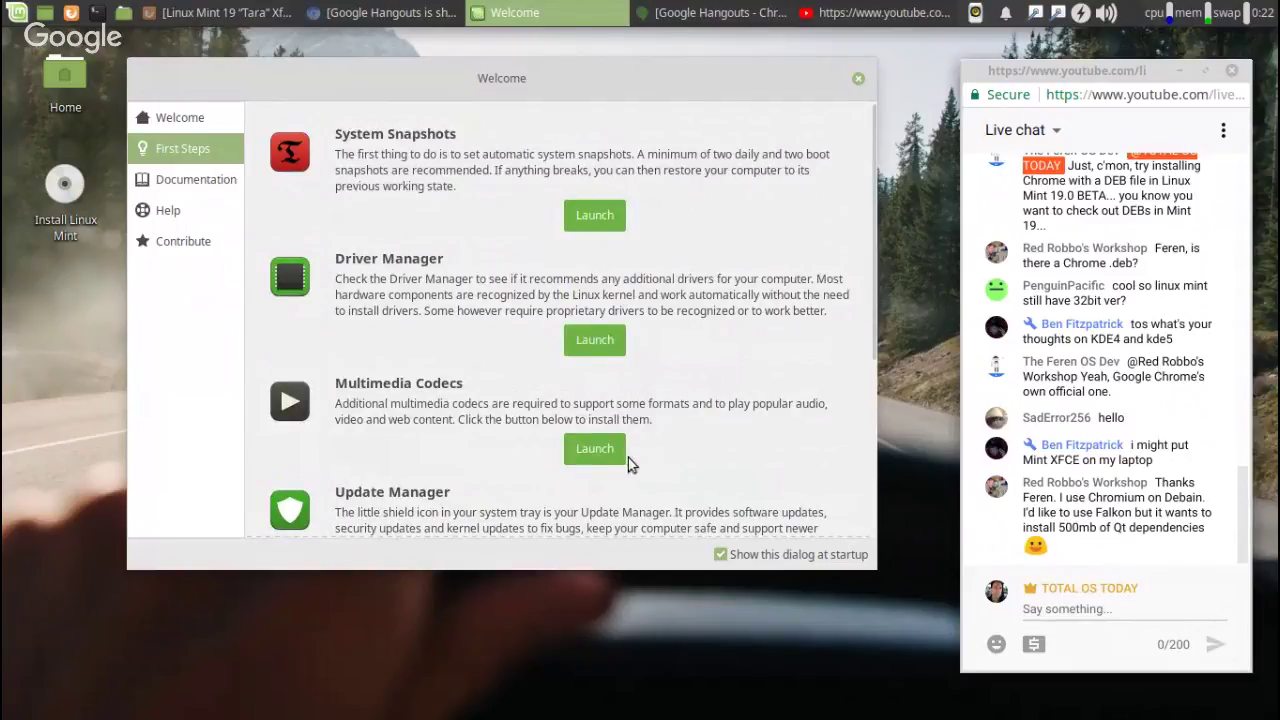
left_click(186, 184)
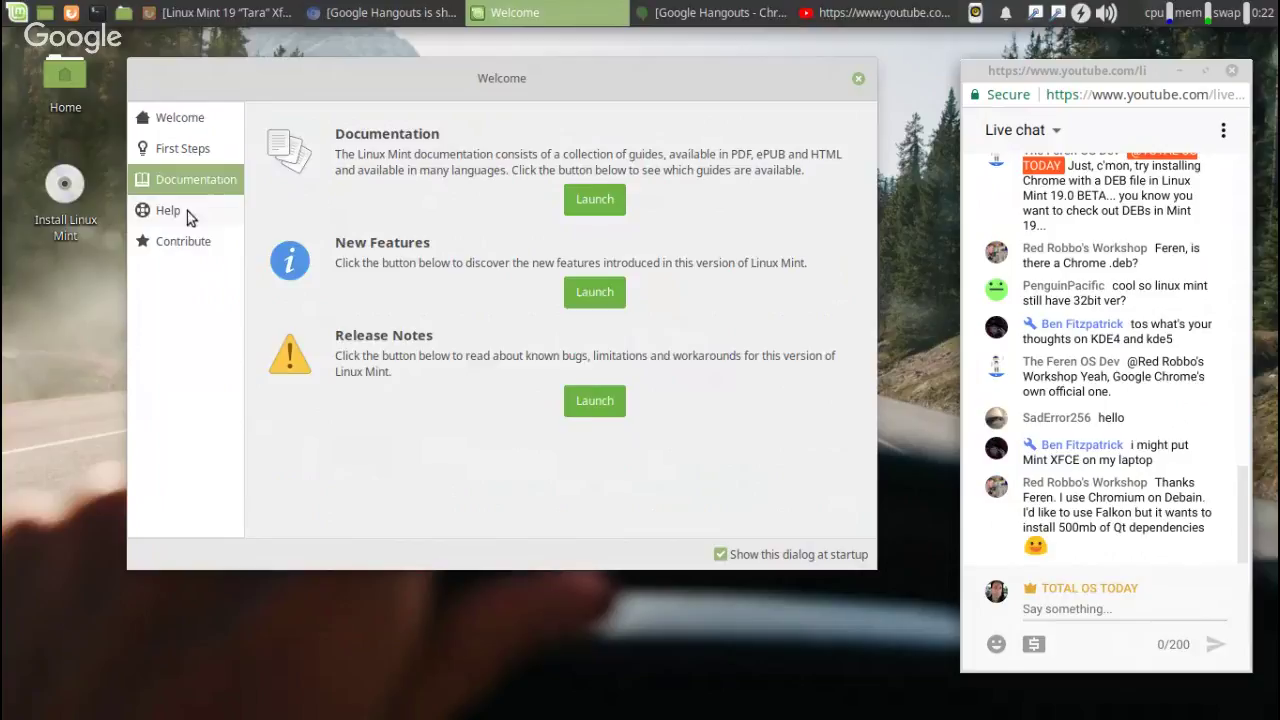
left_click(187, 211)
left_click(181, 243)
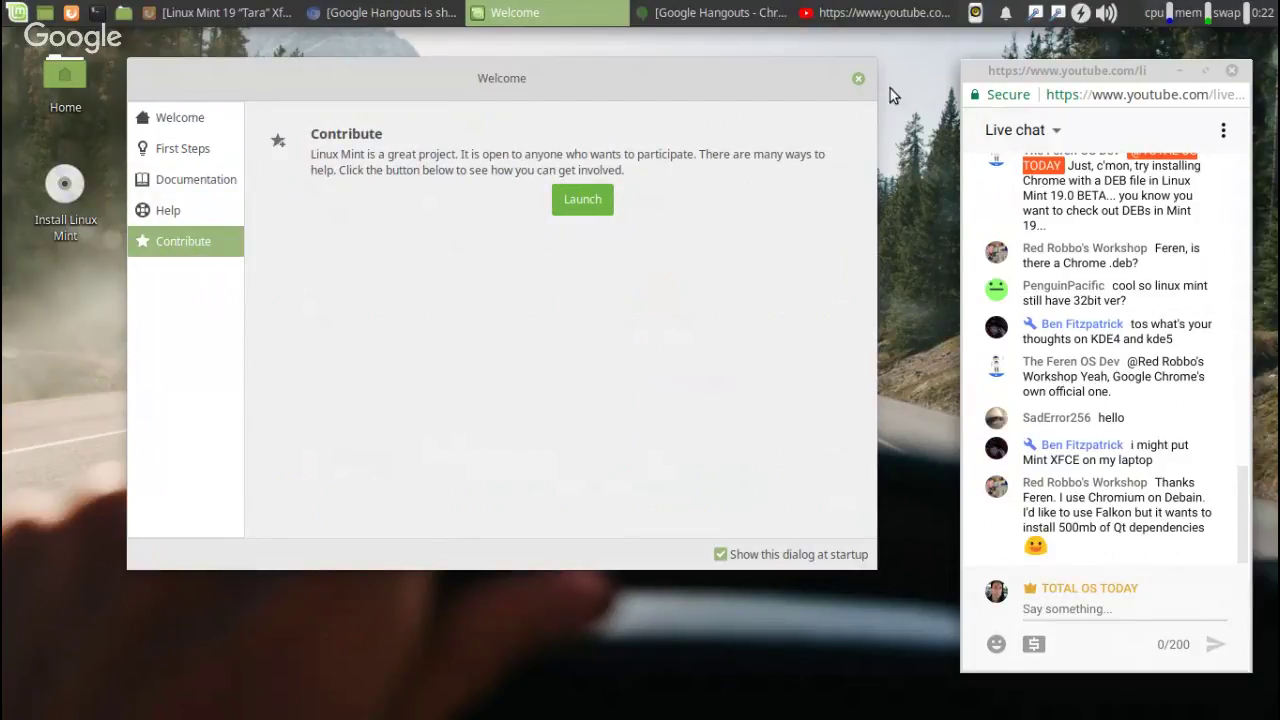
left_click(858, 80)
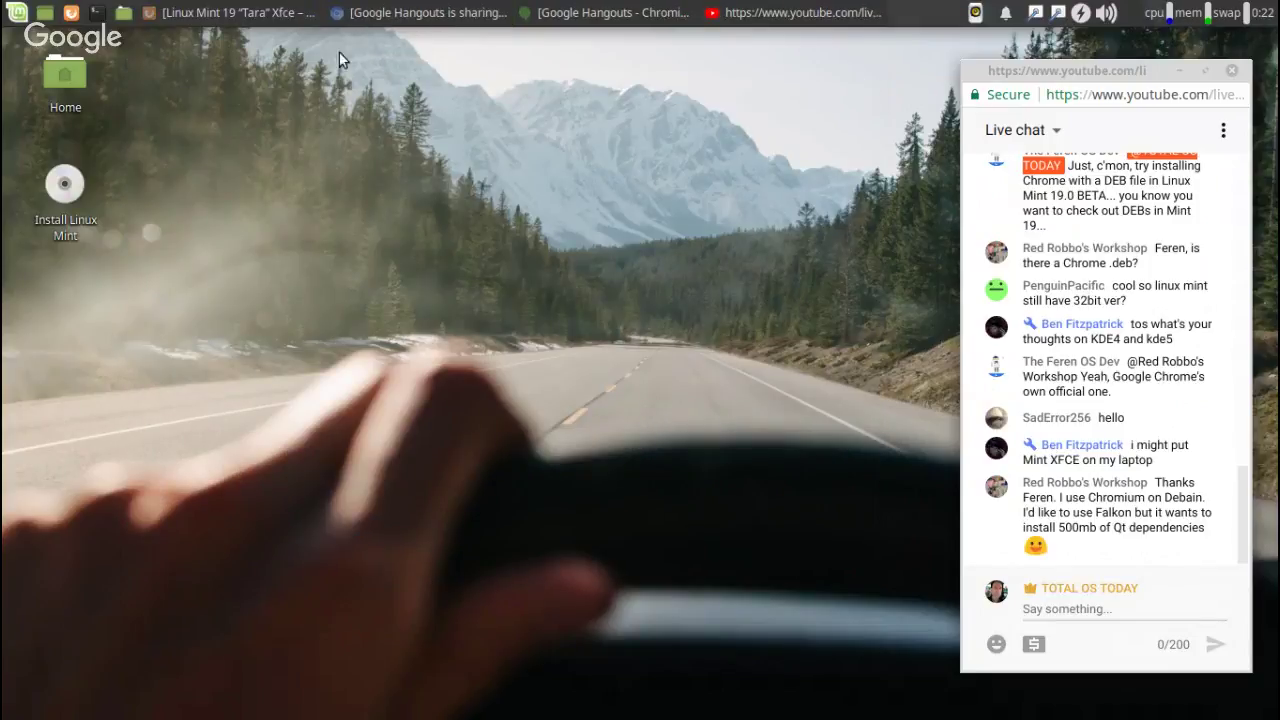
- Open the Appearance settings from the Settings category and apply the Mint-X-Orange style
left_click(14, 13)
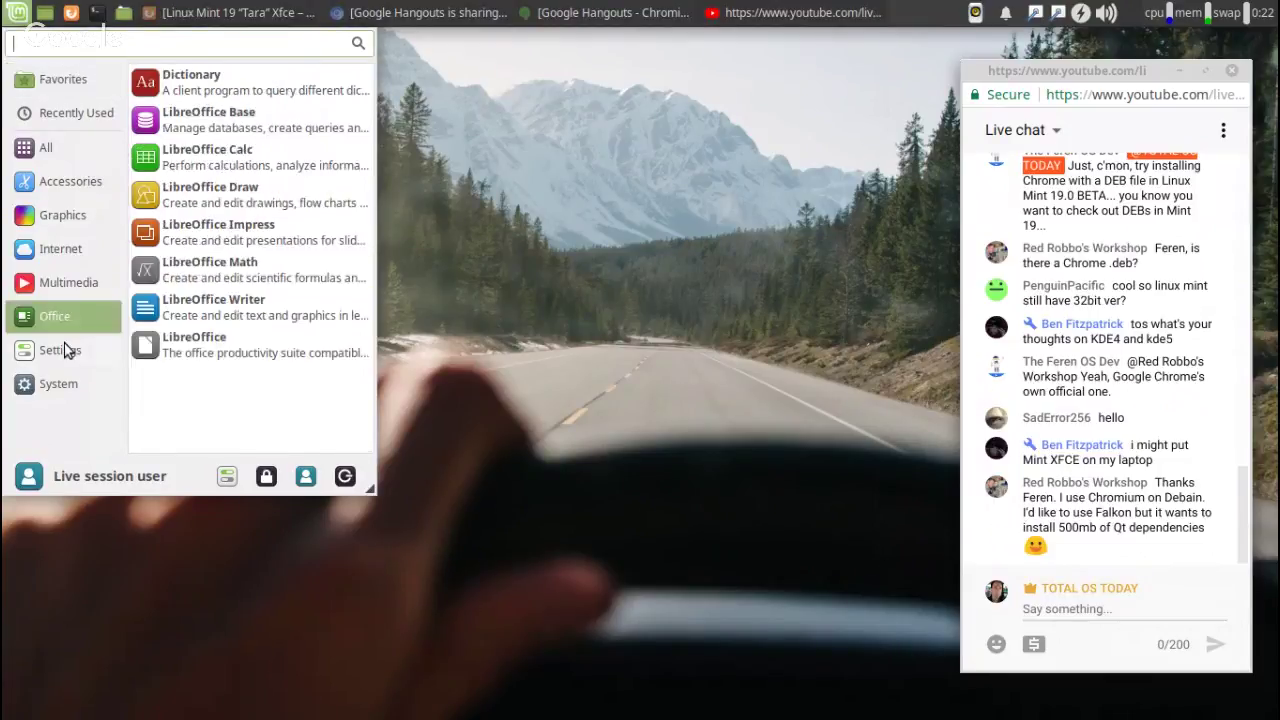
mouse_move(60, 350)
scroll(251, 355, "down", 4)
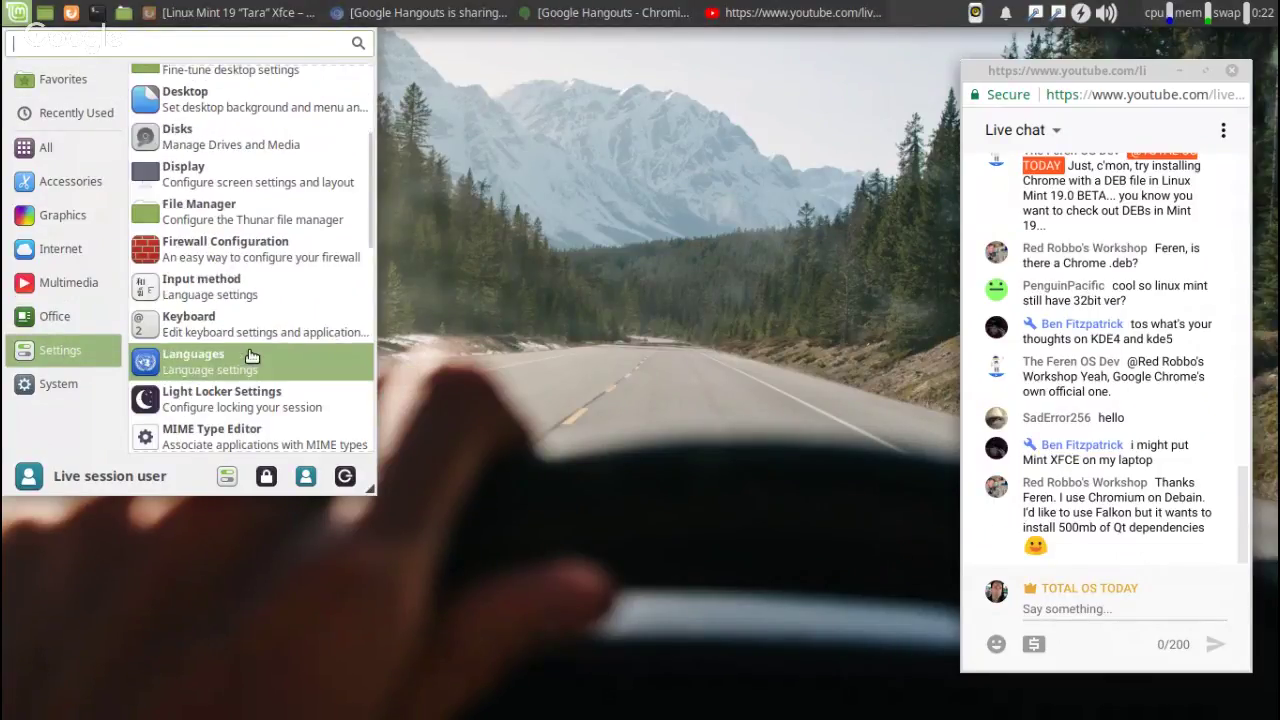
scroll(251, 355, "down", 1)
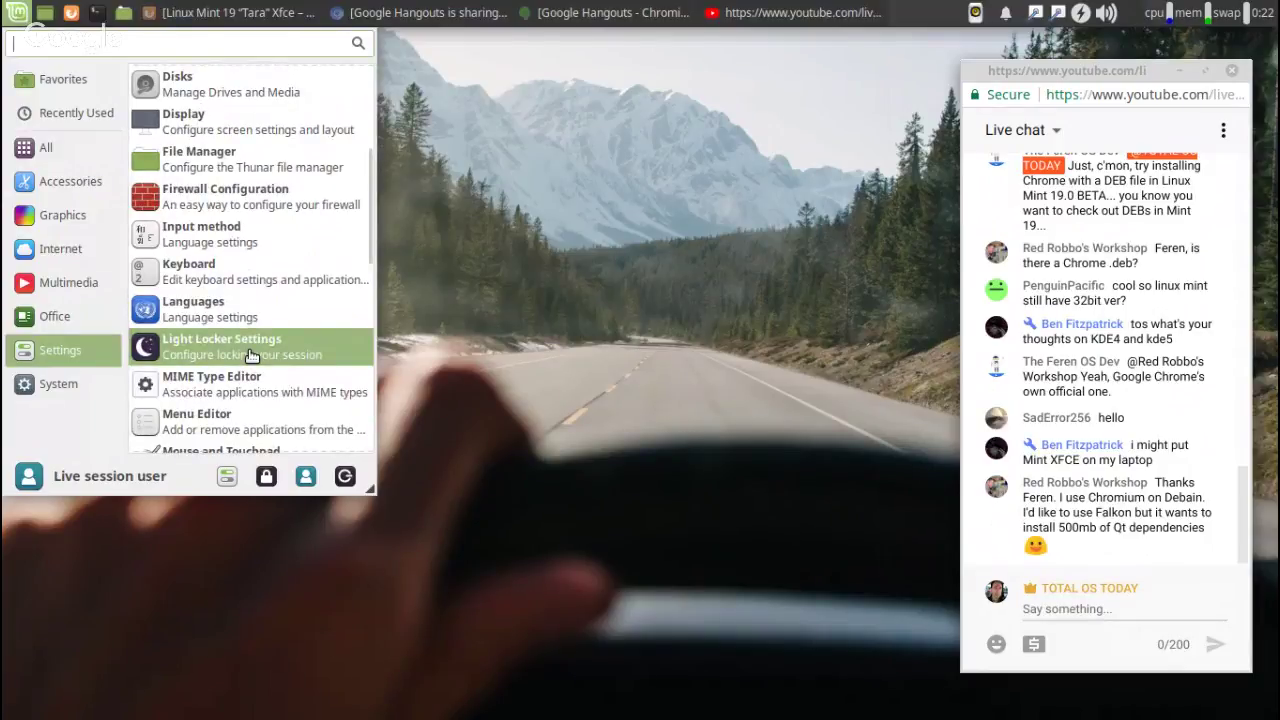
scroll(249, 357, "down", 11)
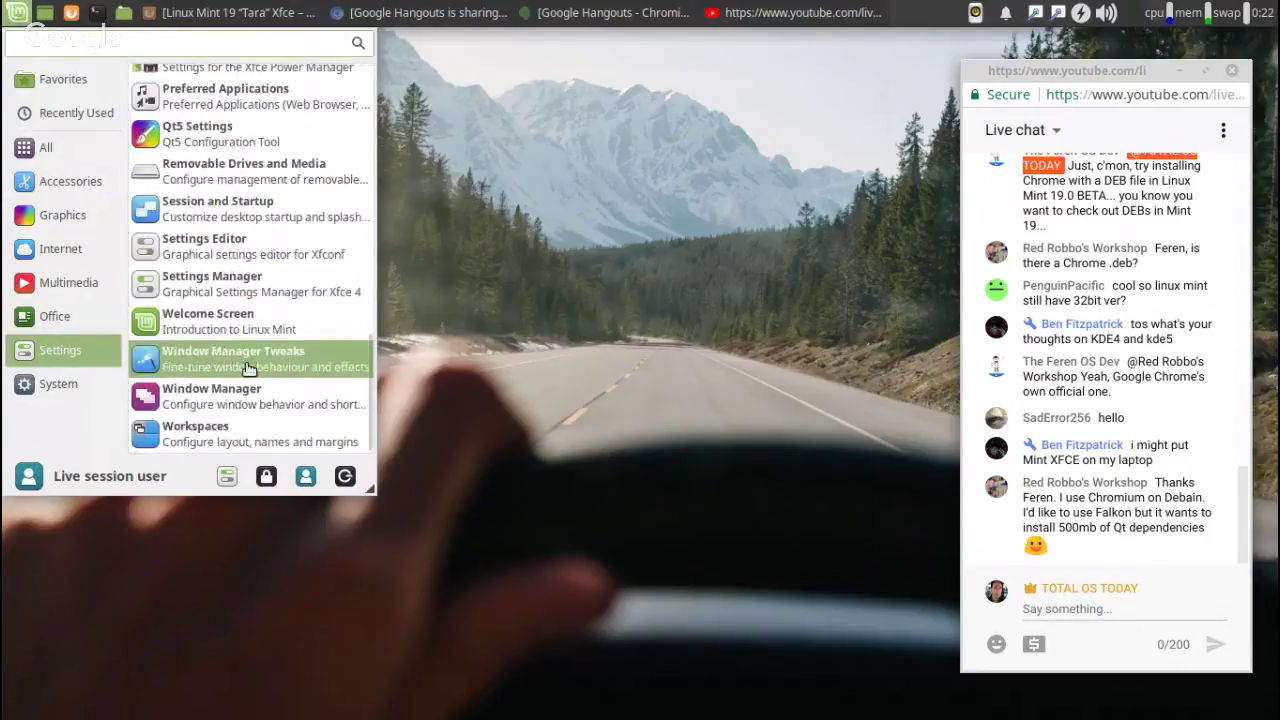
scroll(249, 368, "up", 16)
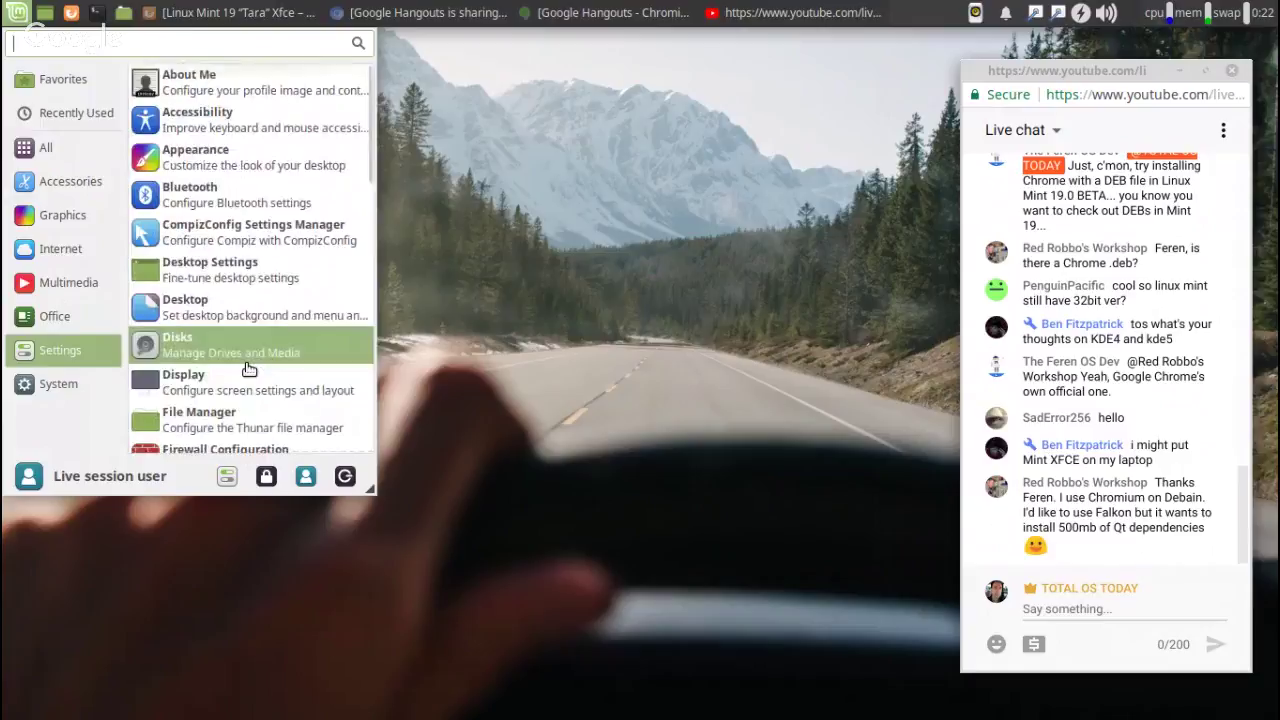
left_click(263, 166)
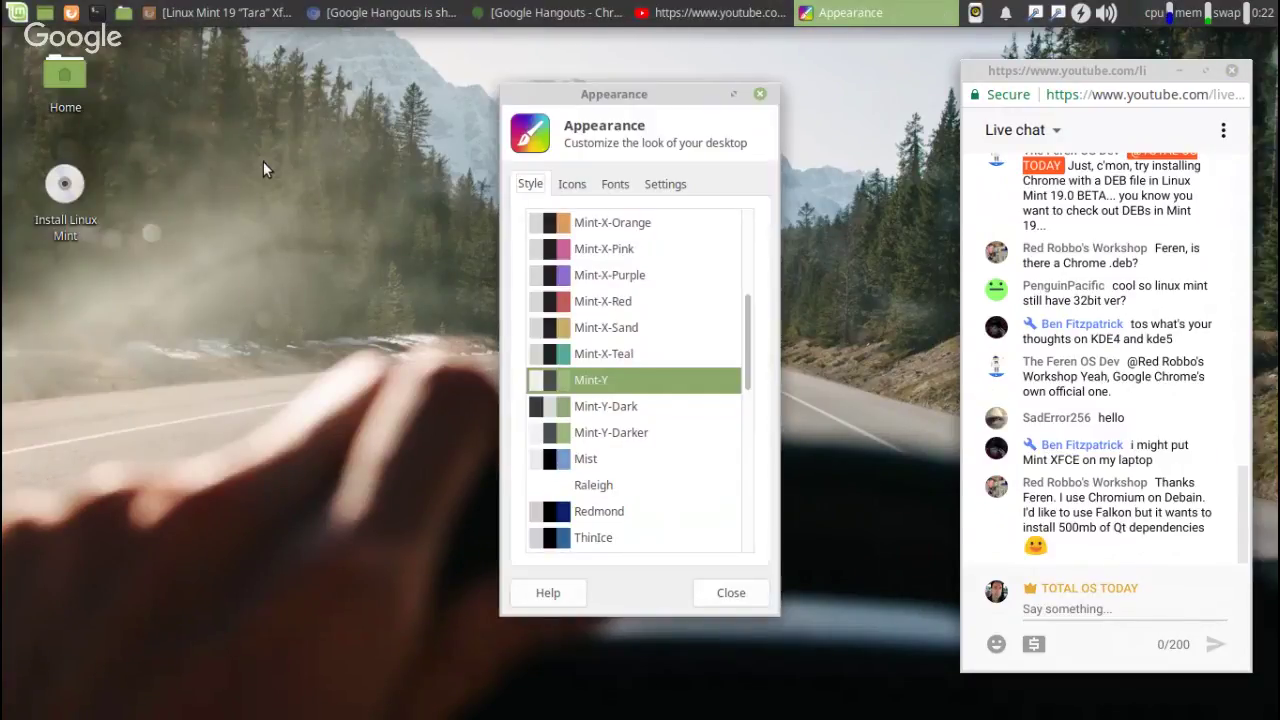
left_click(629, 224)
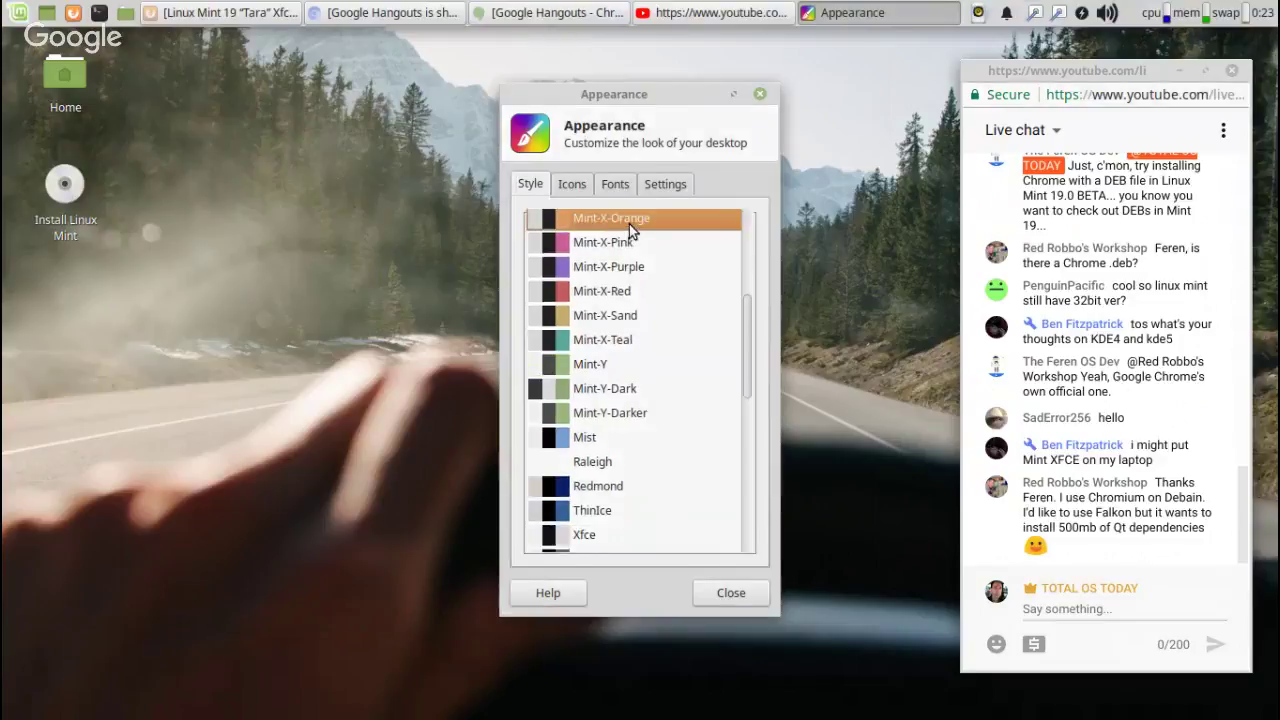
- Try the Mint-X-Pink, Mint-X-Purple and Mint-X-Red styles, apply Mint-Y-Dark, and close the Appearance settings
left_click(626, 247)
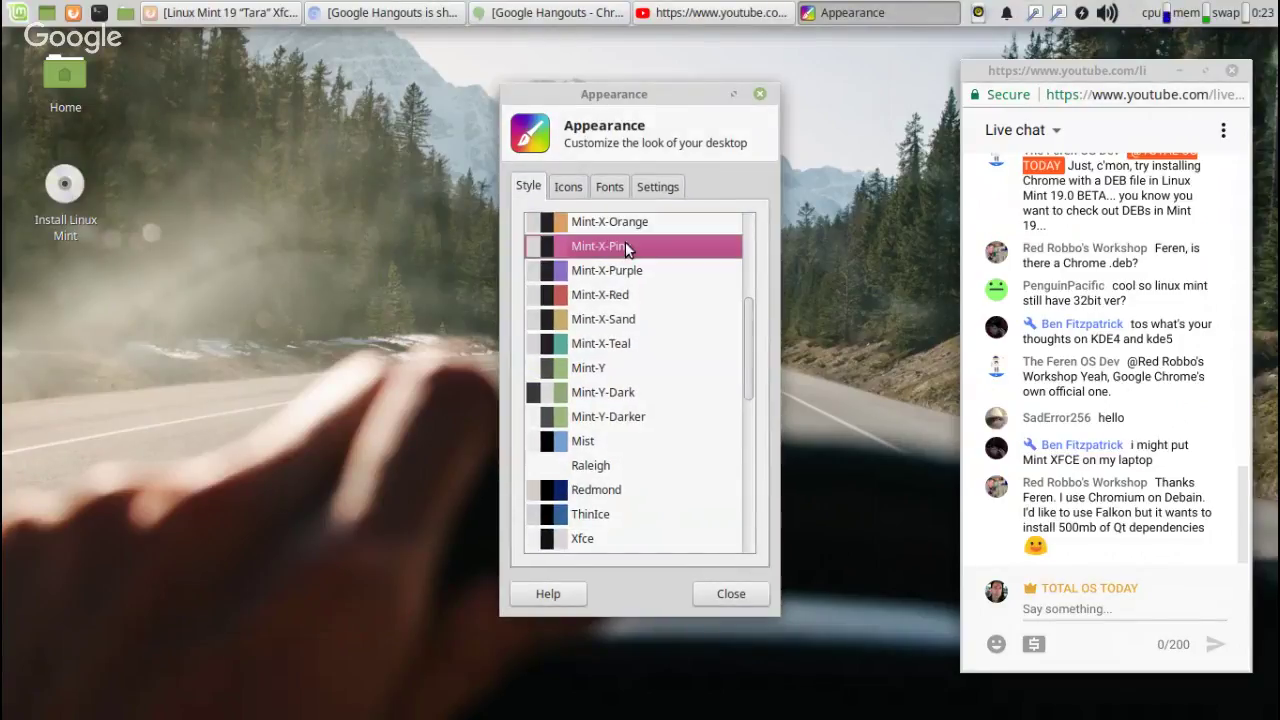
left_click(629, 271)
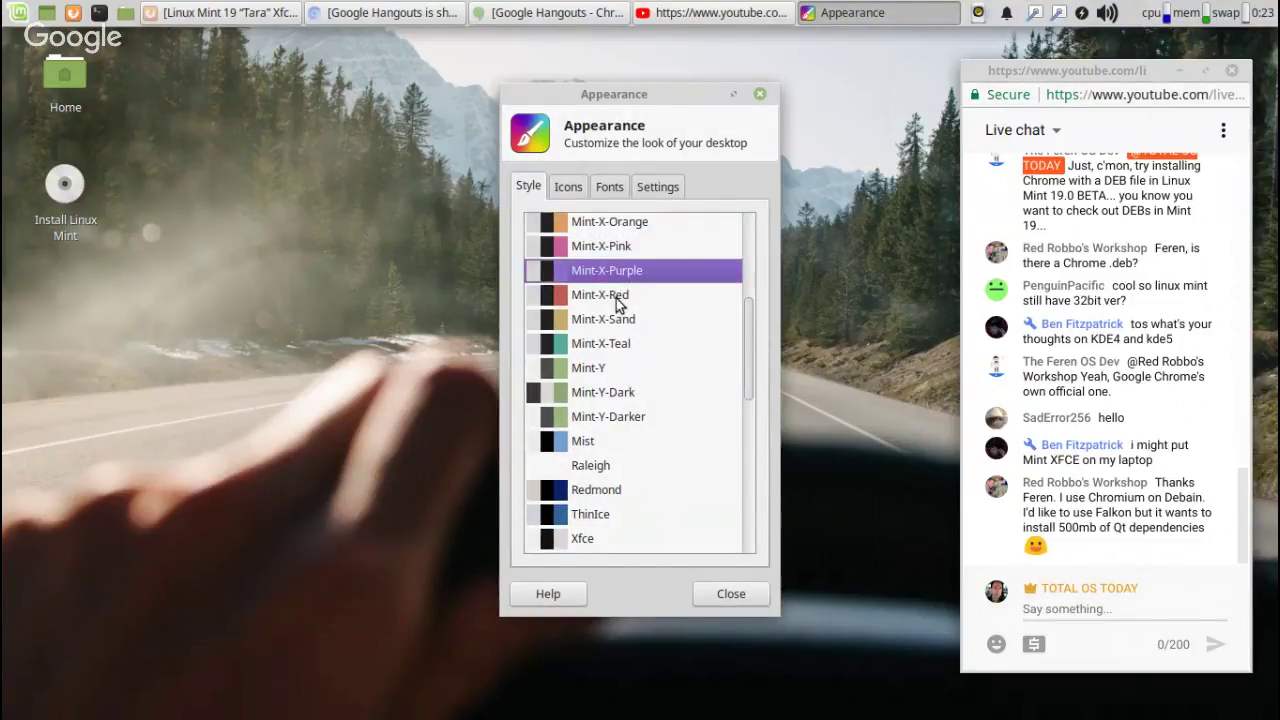
left_click(616, 298)
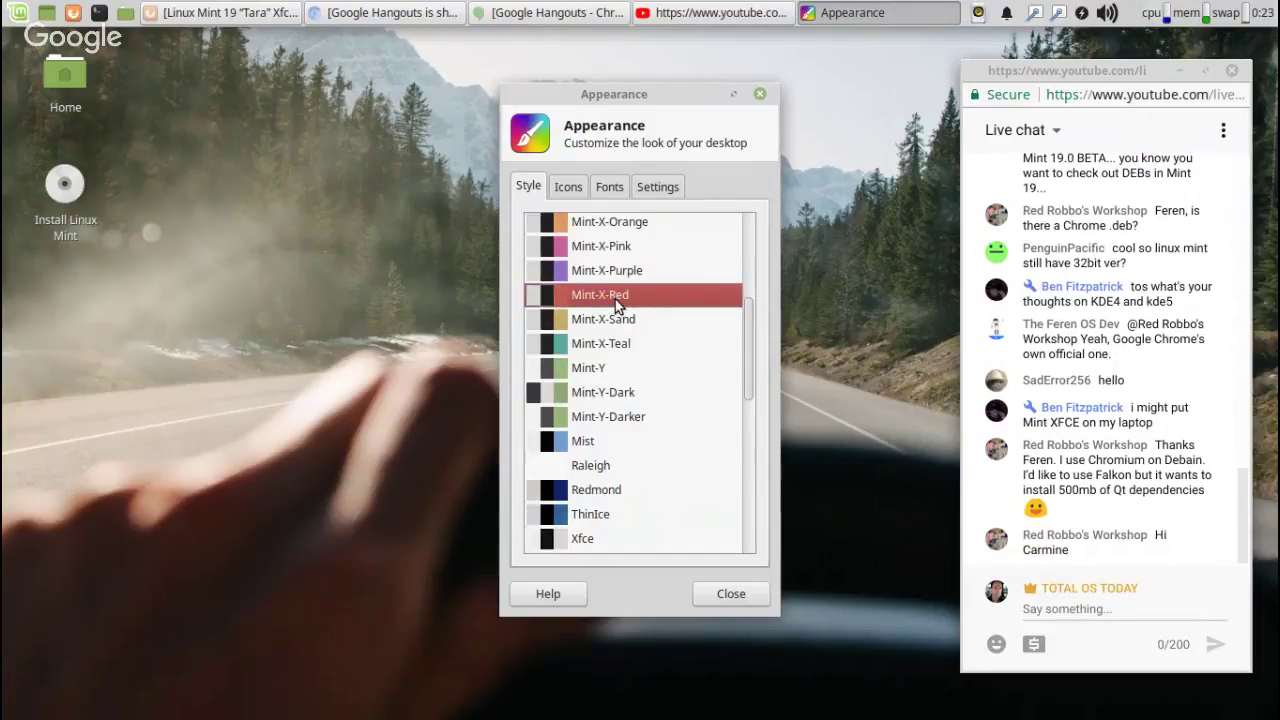
left_click(602, 393)
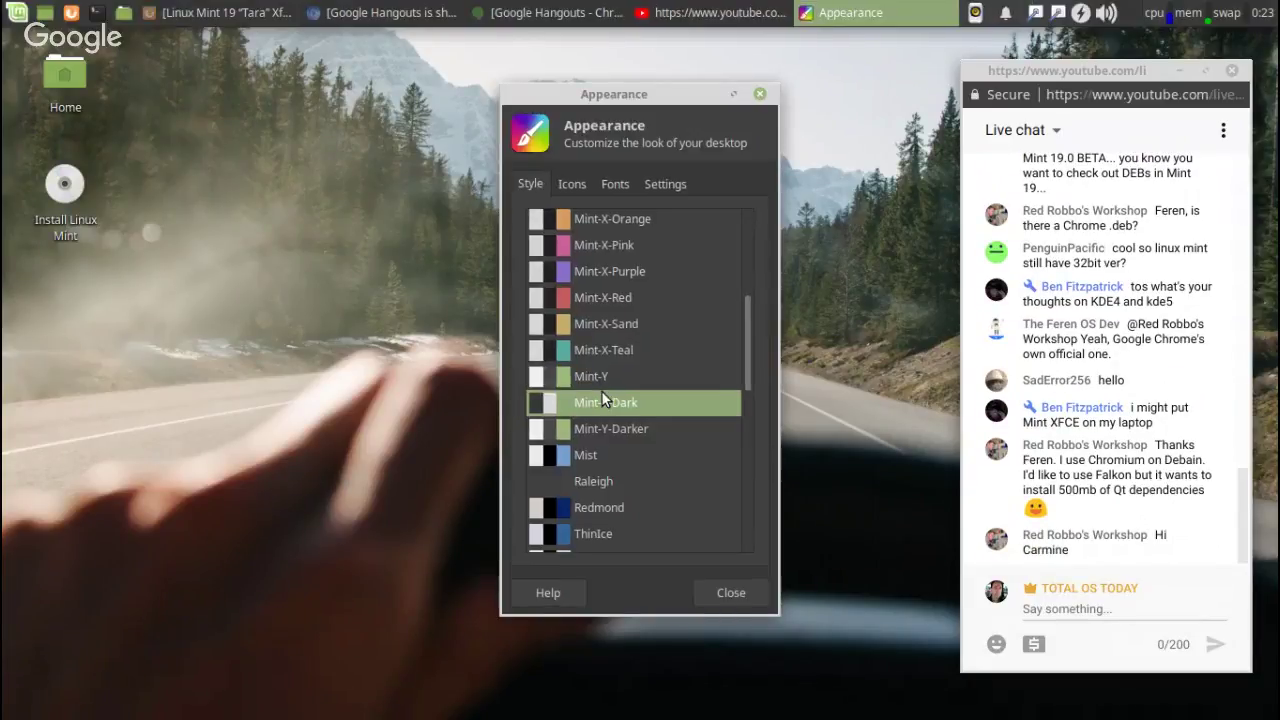
left_click(731, 593)
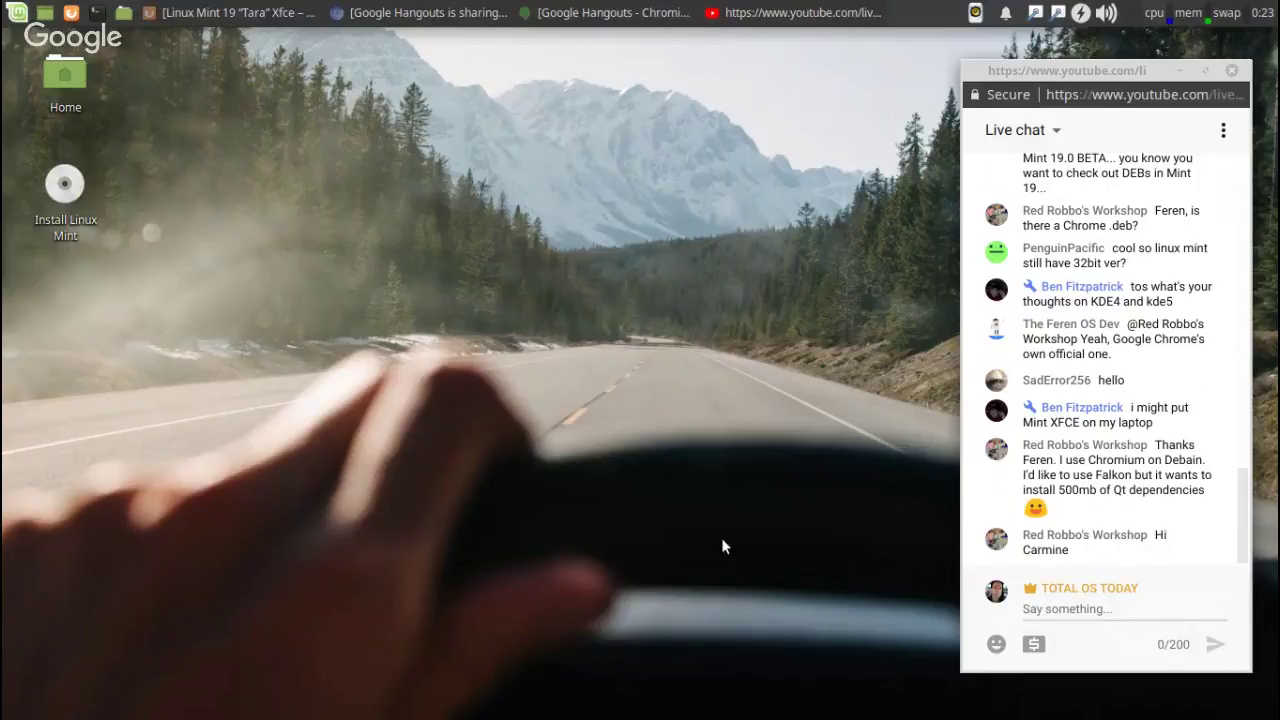
- Look through the Settings and System categories of the application menu and enlarge the menu so full descriptions fit
left_click(16, 12)
left_click(68, 354)
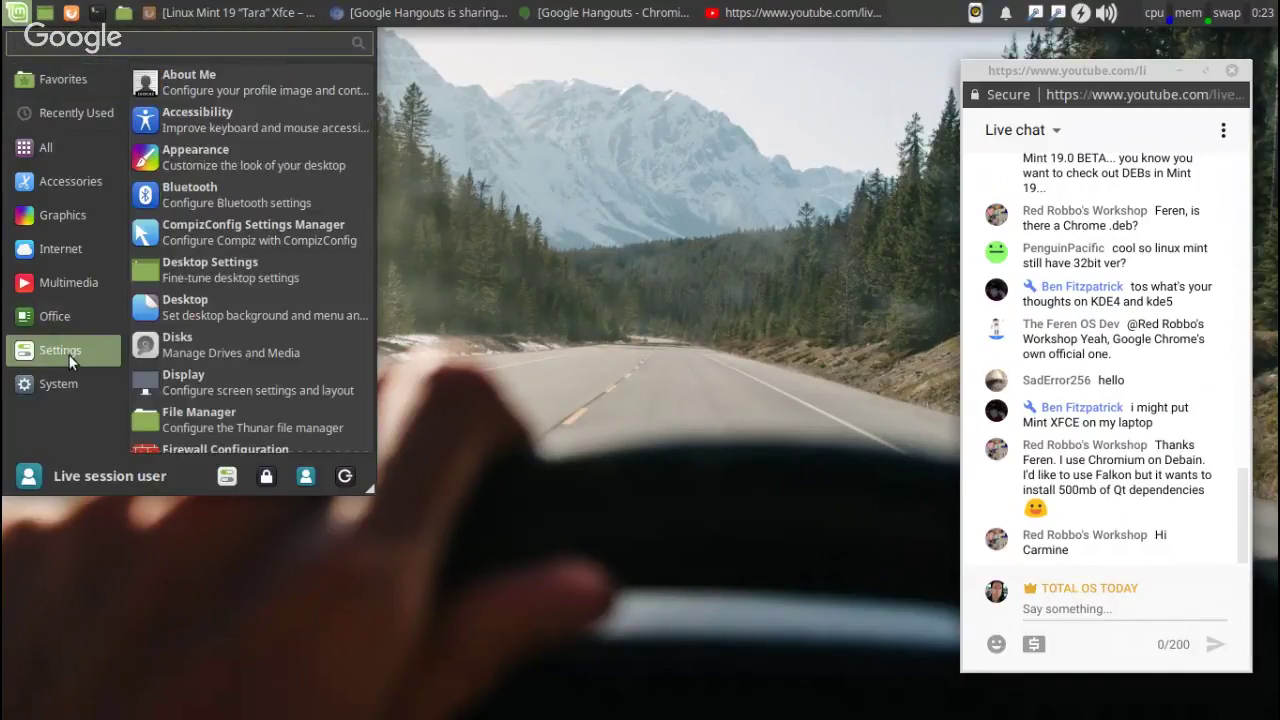
scroll(213, 410, "down", 5)
scroll(213, 410, "down", 3)
left_click(50, 387)
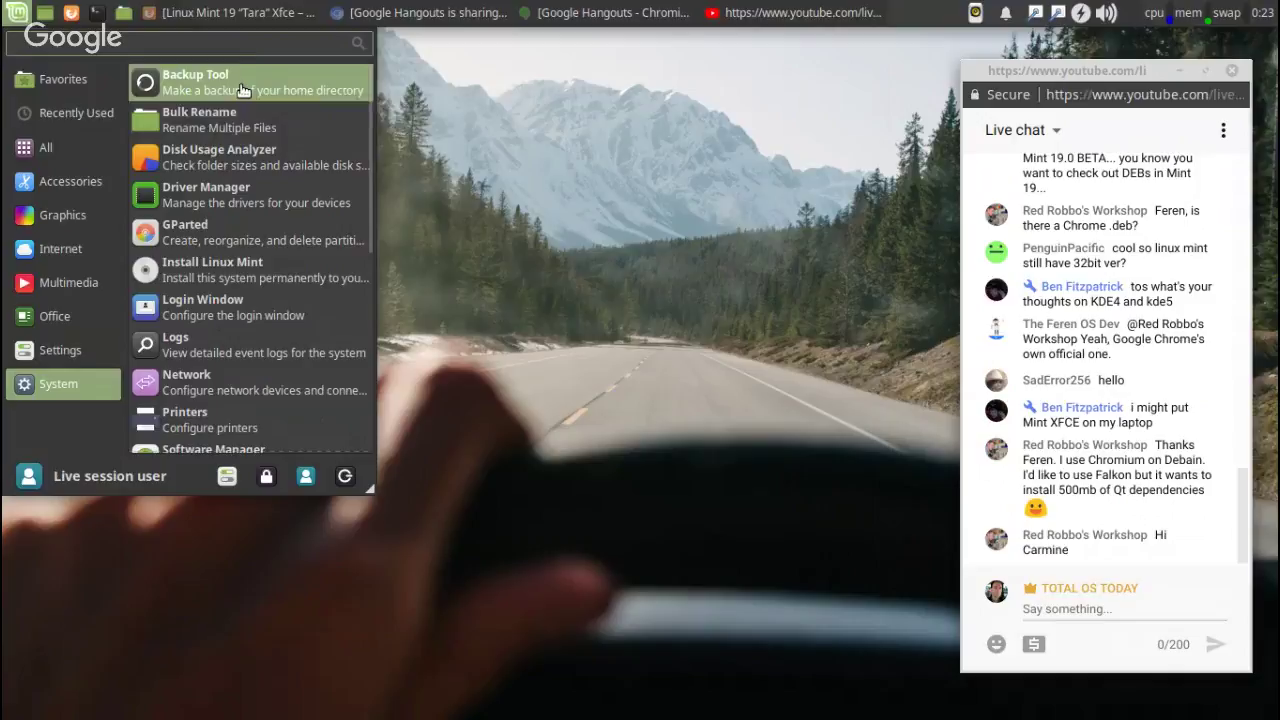
scroll(252, 376, "down", 8)
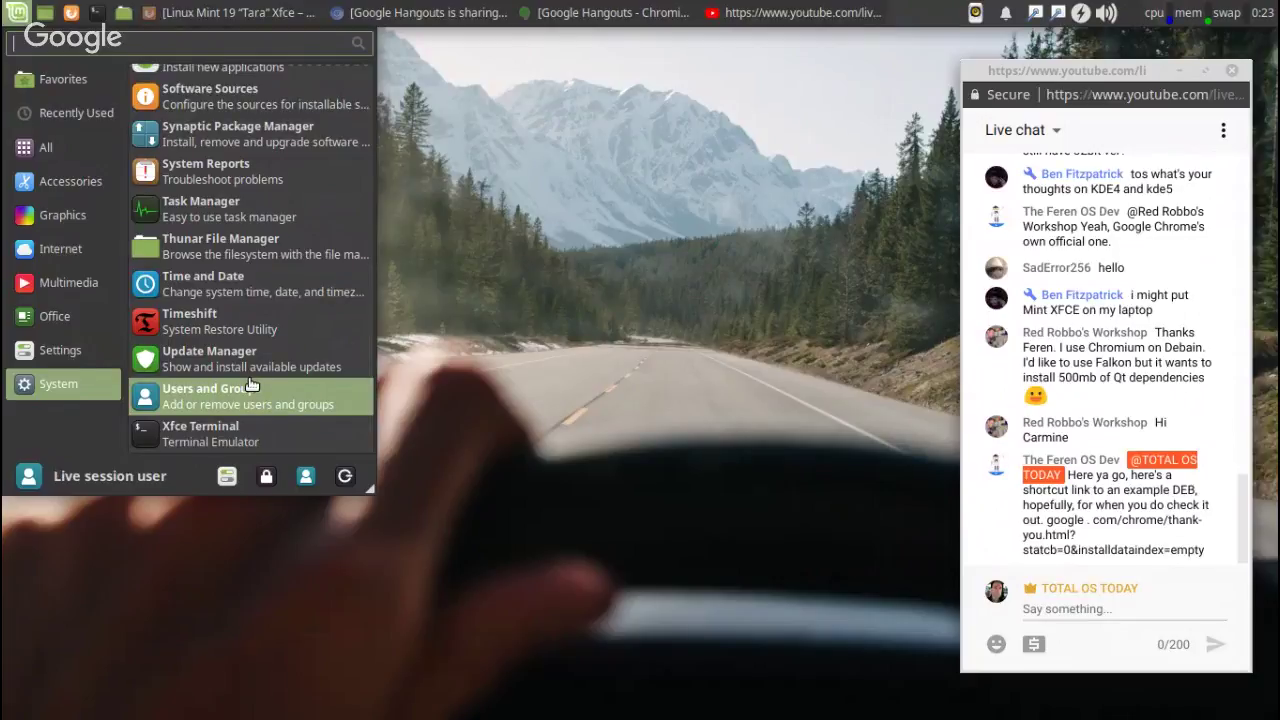
scroll(252, 376, "up", 1)
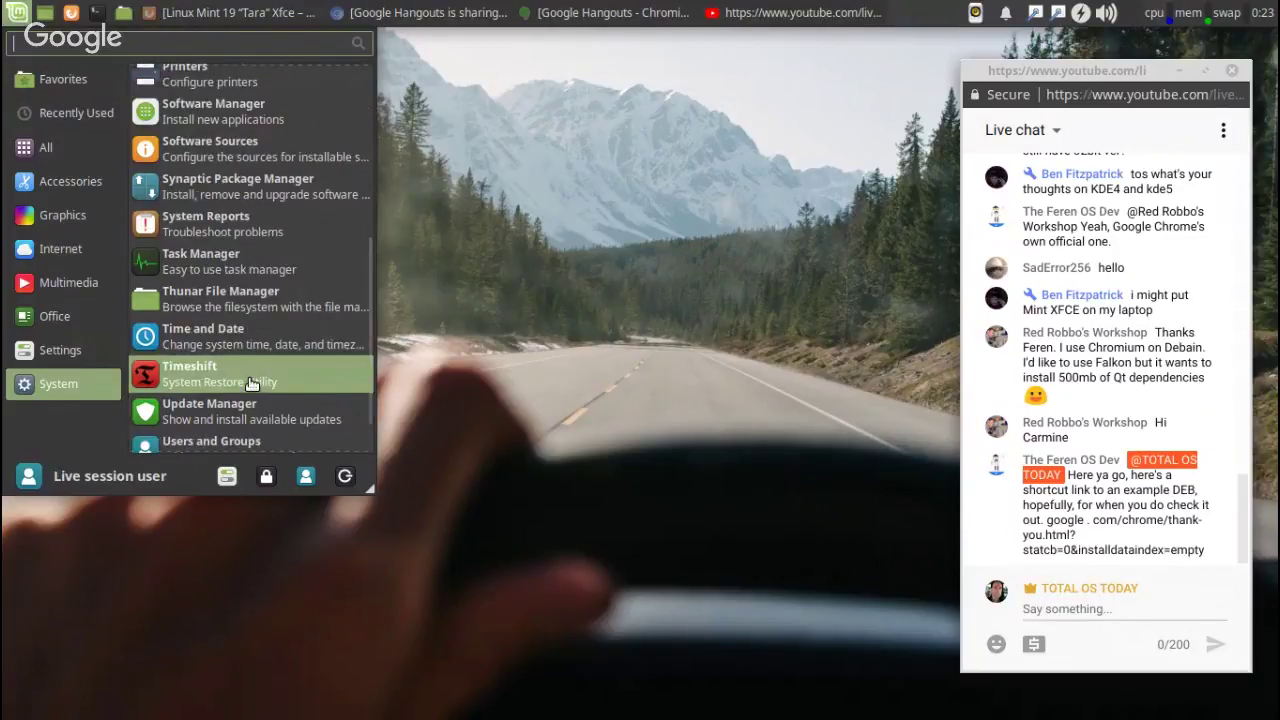
left_click_drag(370, 497, 588, 550)
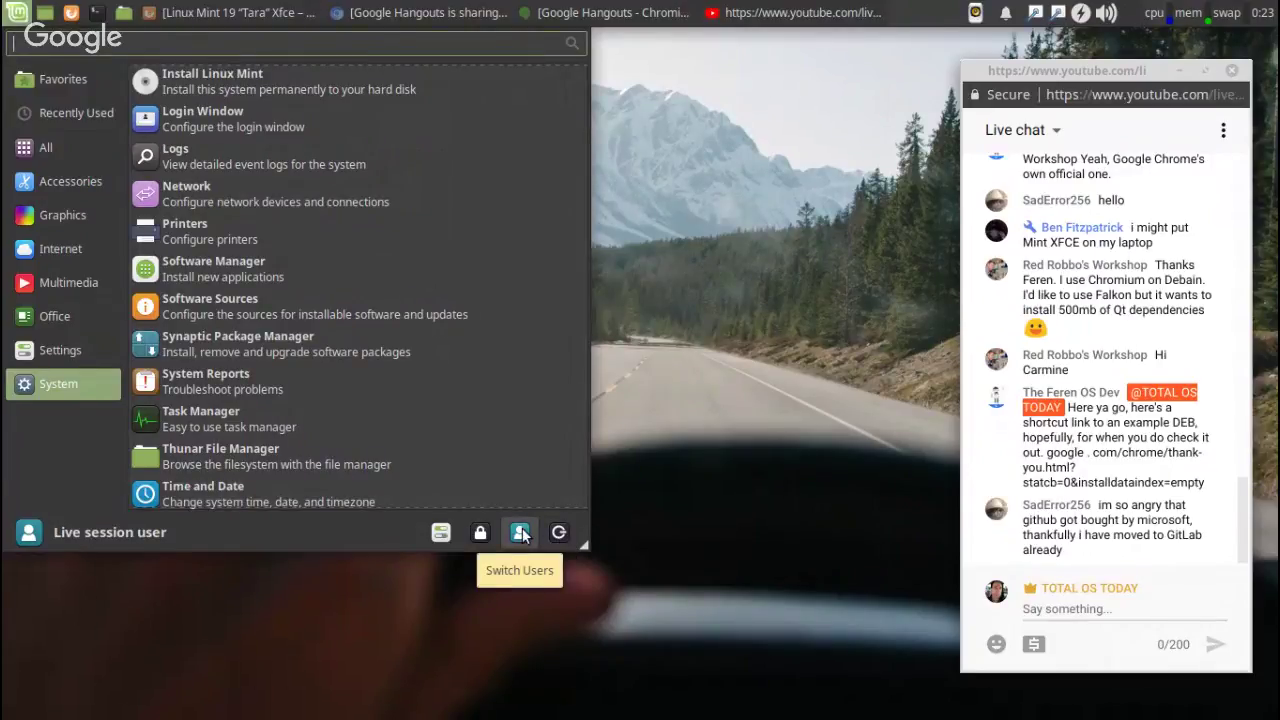
- Open the full Settings manager from the application menu, move it clear of the live chat, review its entries, and close it
left_click(443, 533)
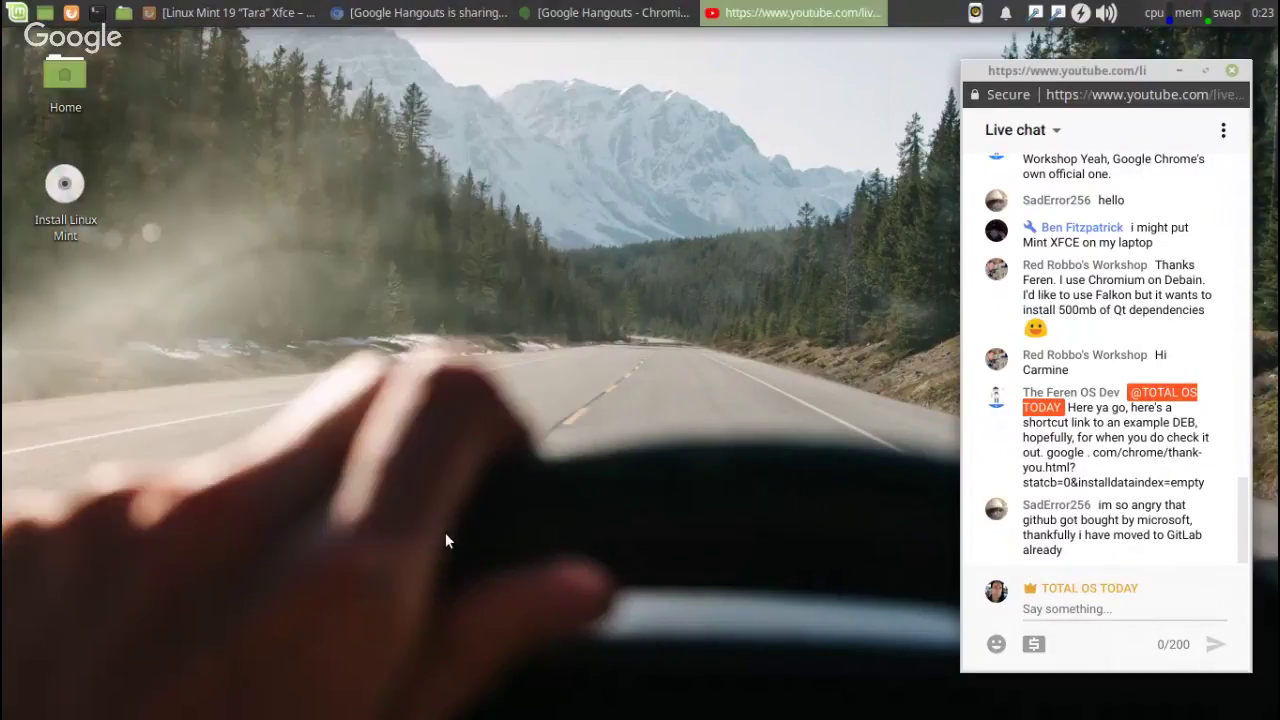
left_click_drag(764, 112, 560, 75)
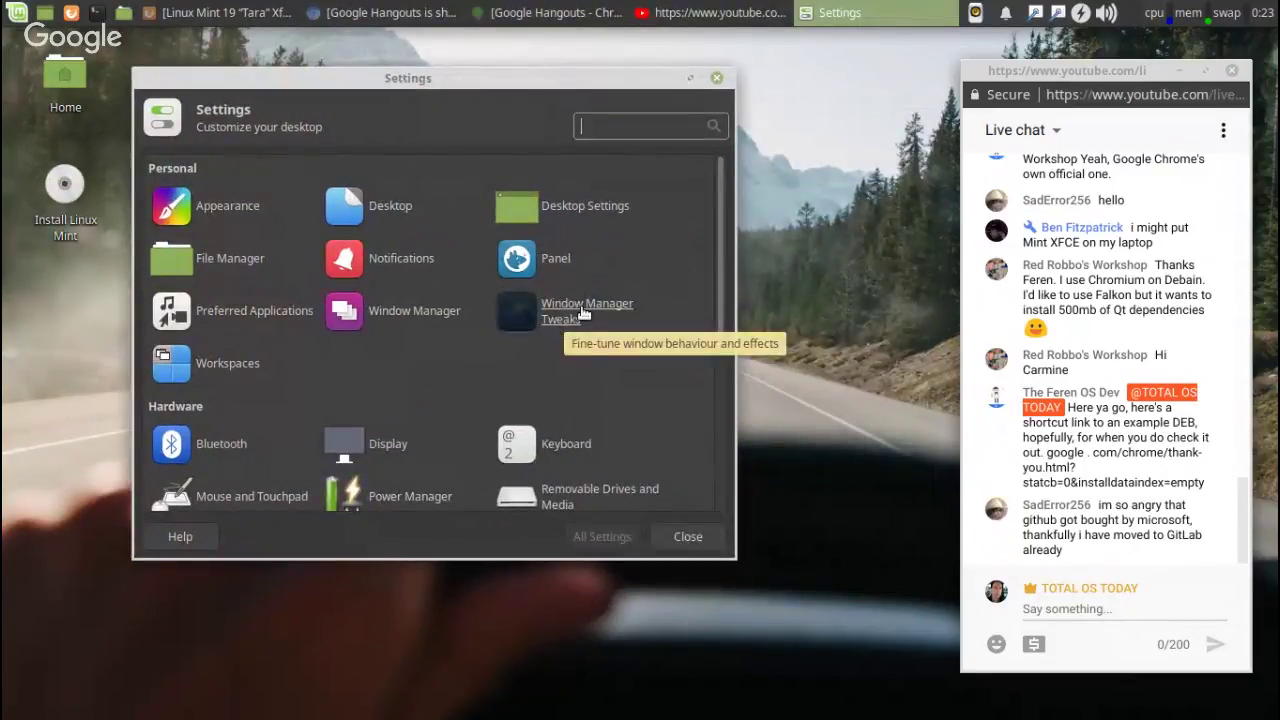
scroll(582, 320, "down", 5)
scroll(585, 314, "up", 5)
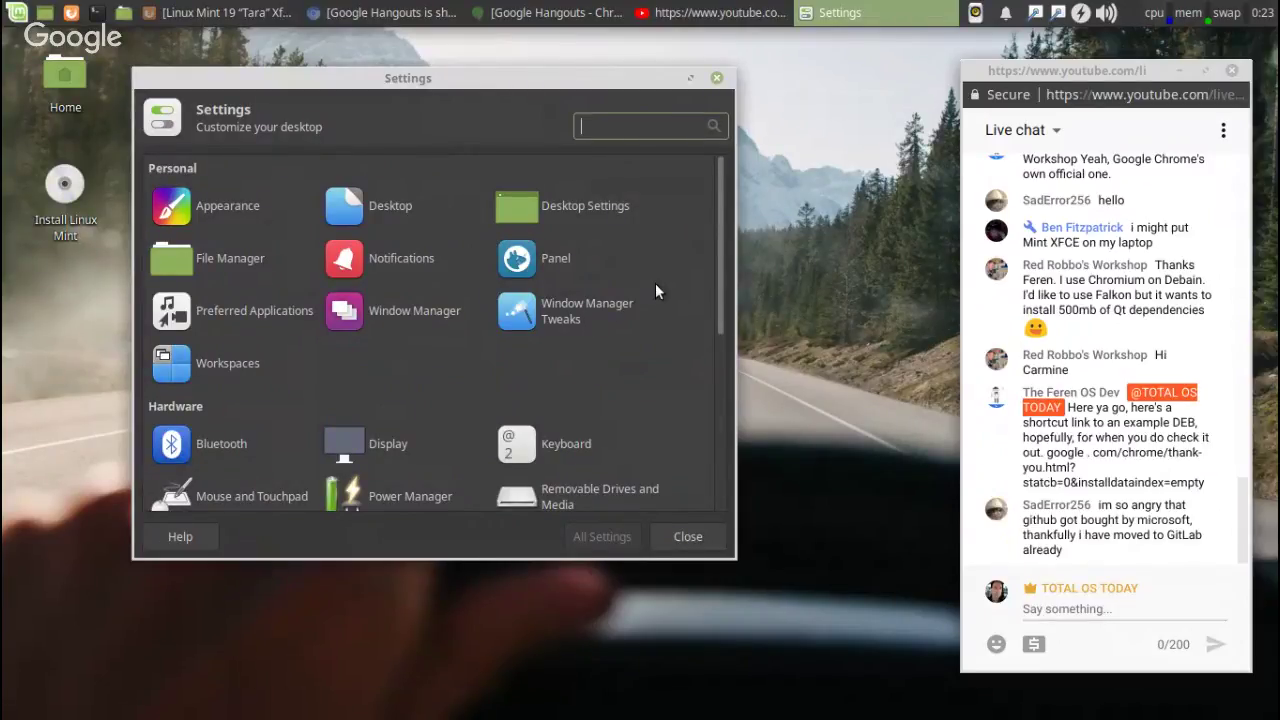
left_click(703, 536)
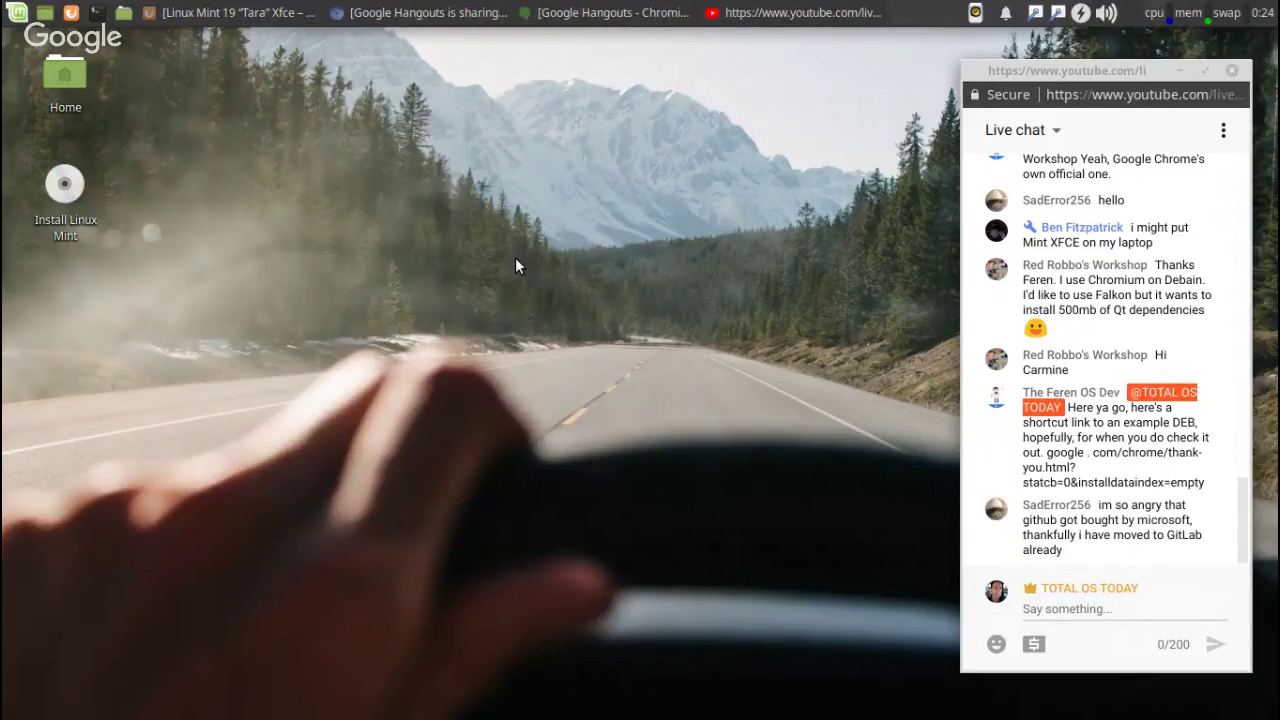
left_click(17, 13)
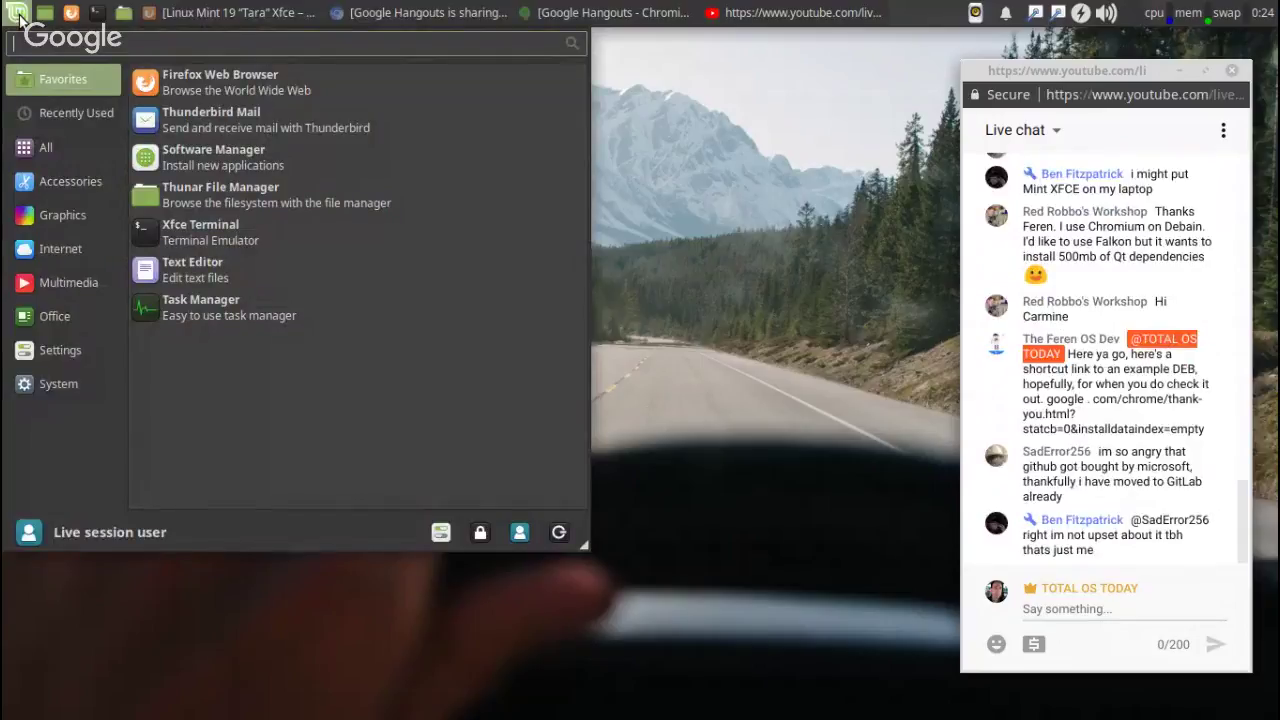
left_click(17, 13)
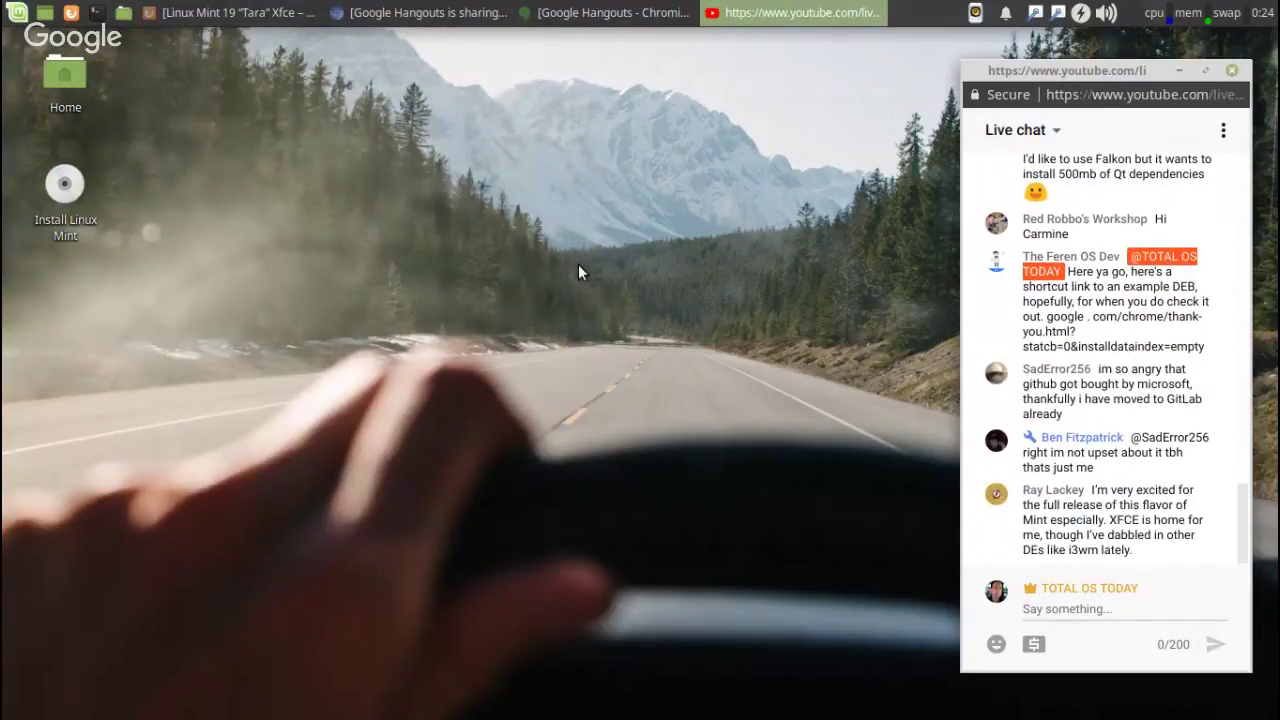
right_click(240, 188)
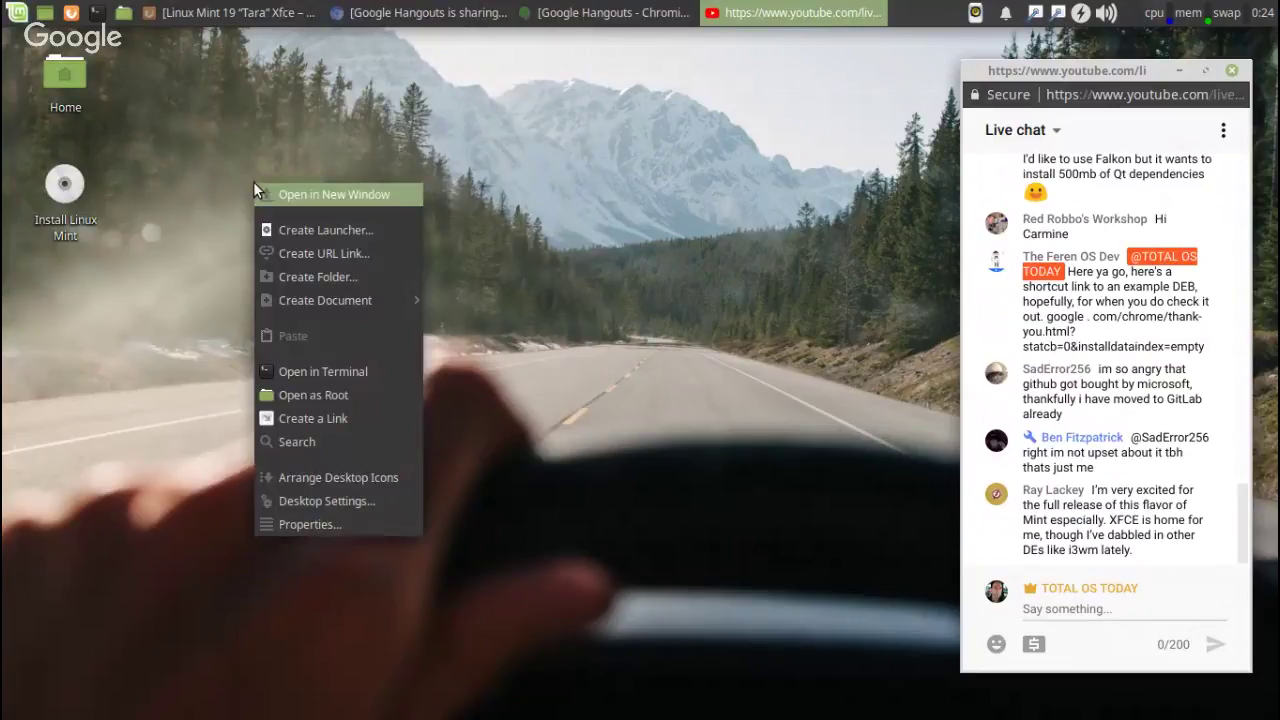
left_click(253, 131)
left_click(17, 14)
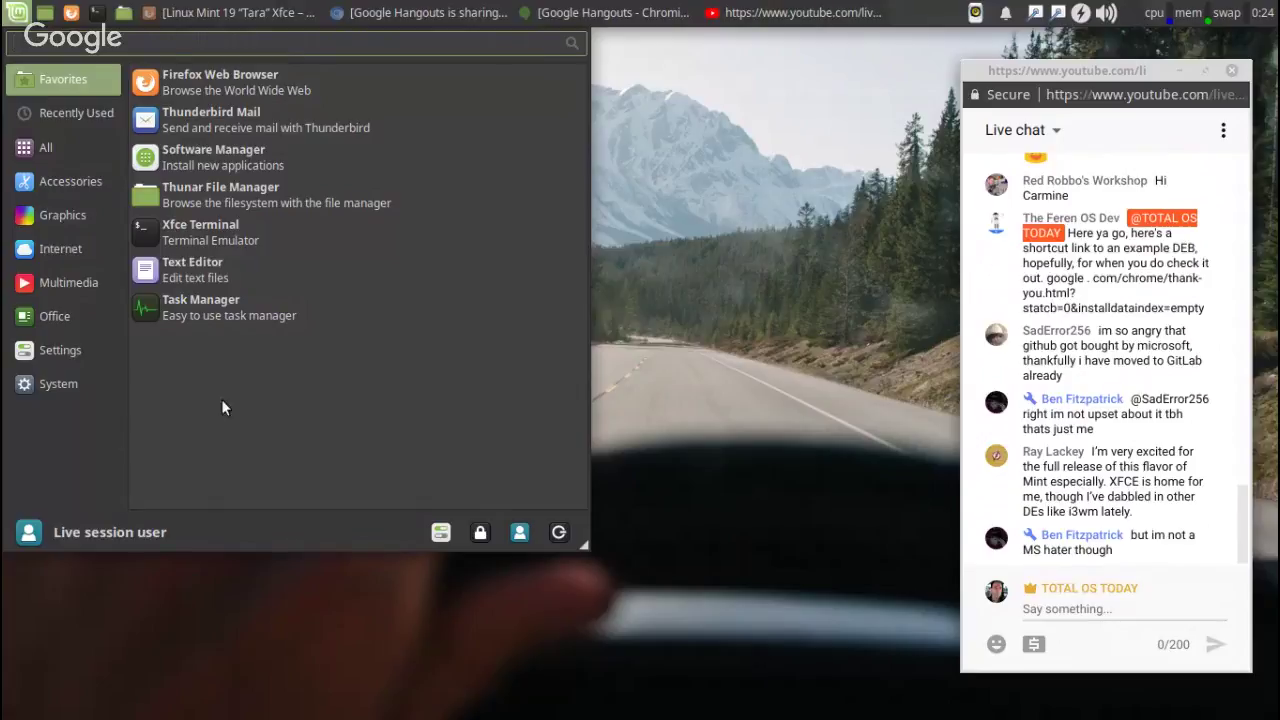
left_click(773, 298)
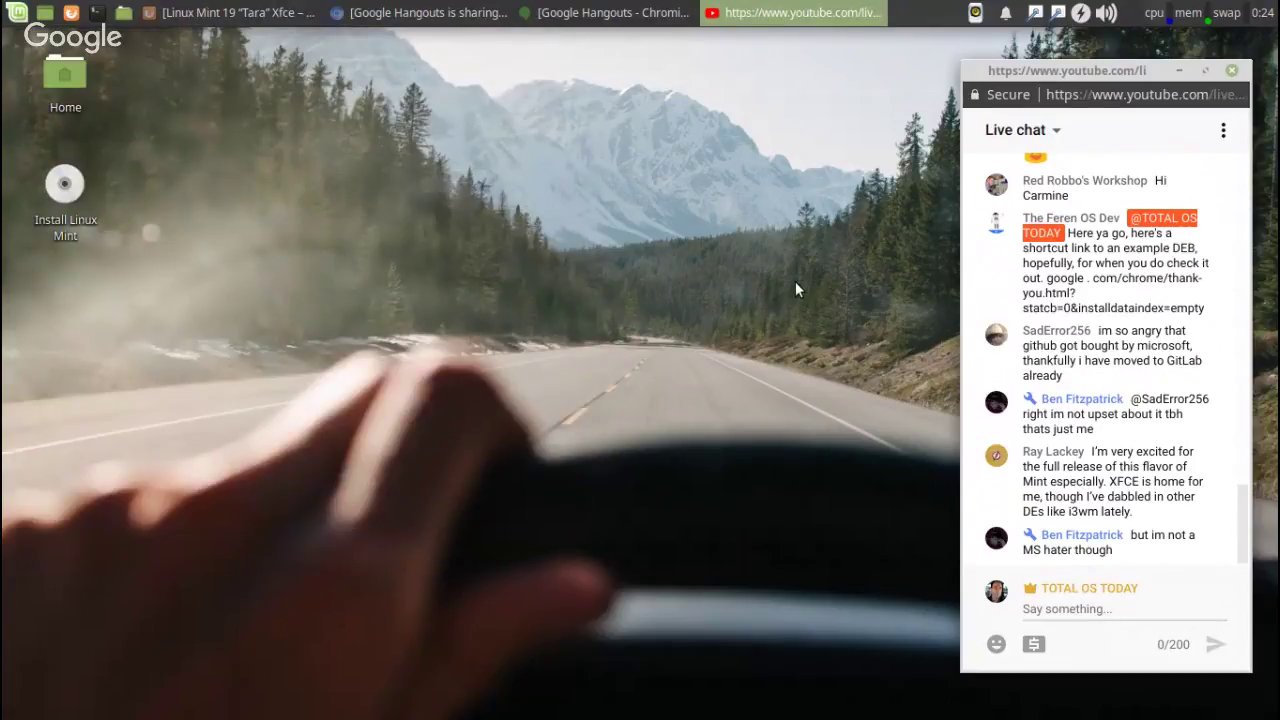
- Open the Desktop Settings, browse the backdrops, set the pale grass against blue sky as wallpaper, and close the settings
right_click(446, 191)
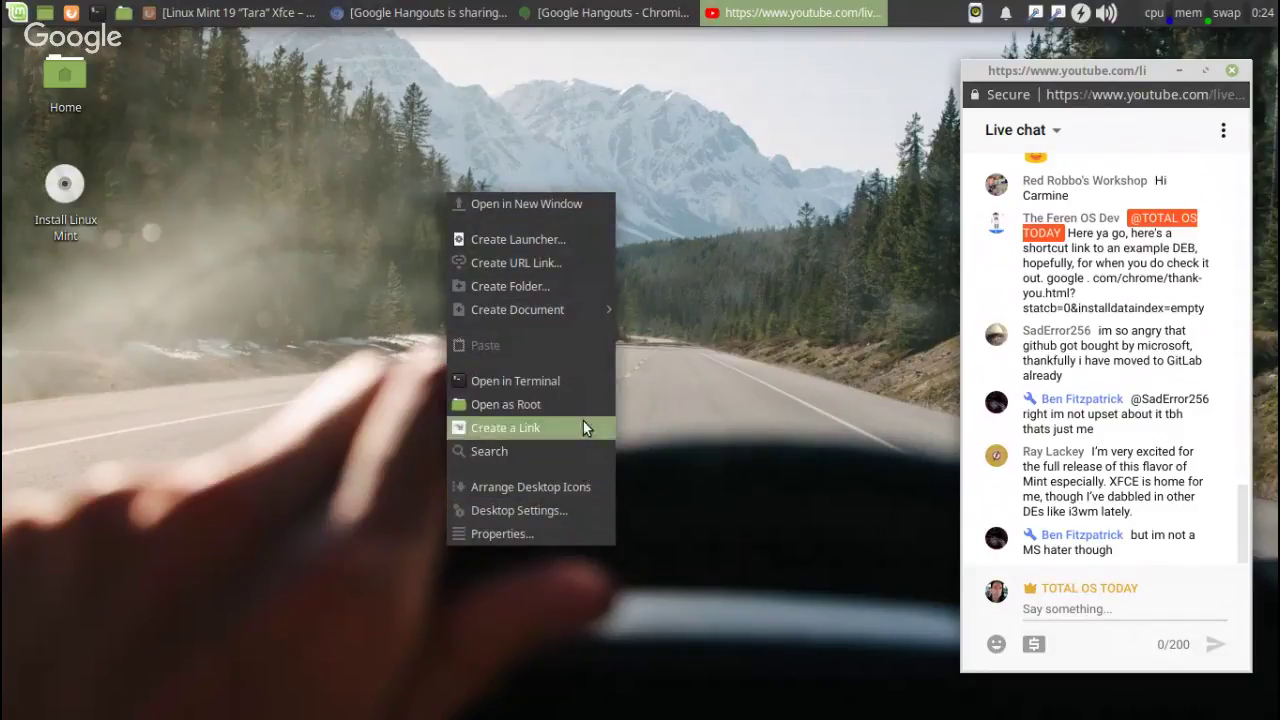
left_click(558, 509)
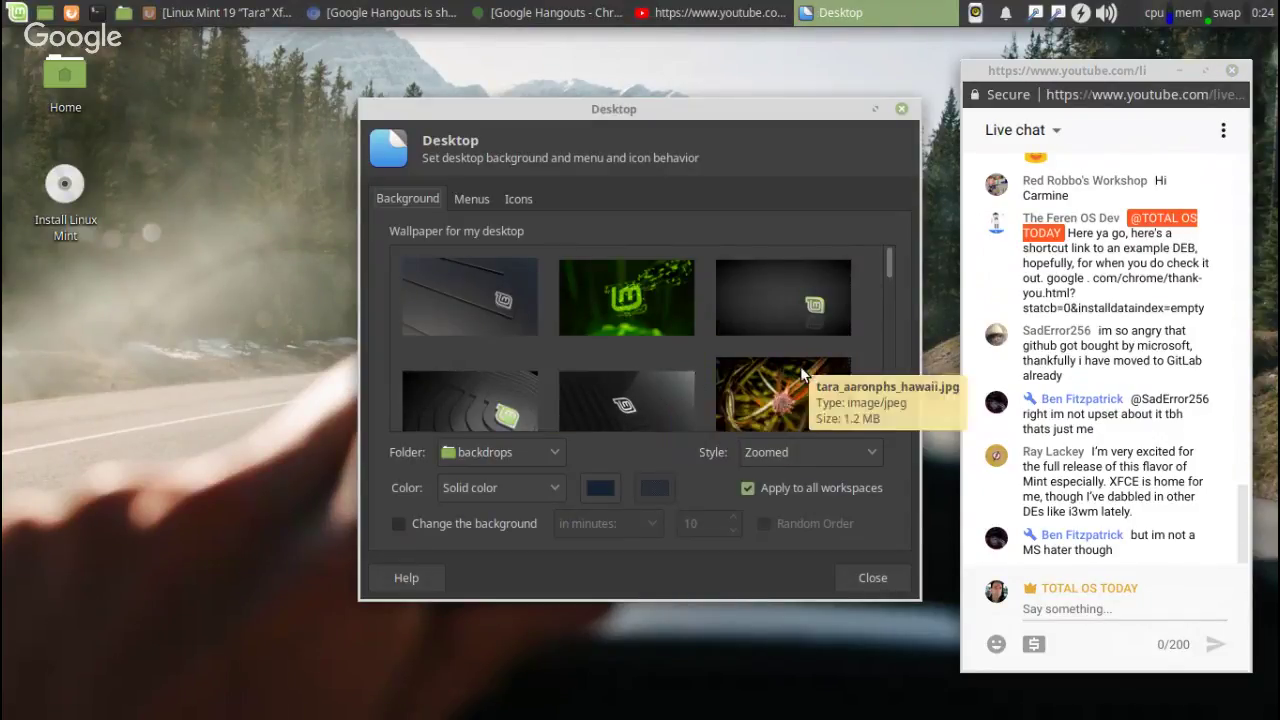
scroll(800, 366, "down", 4)
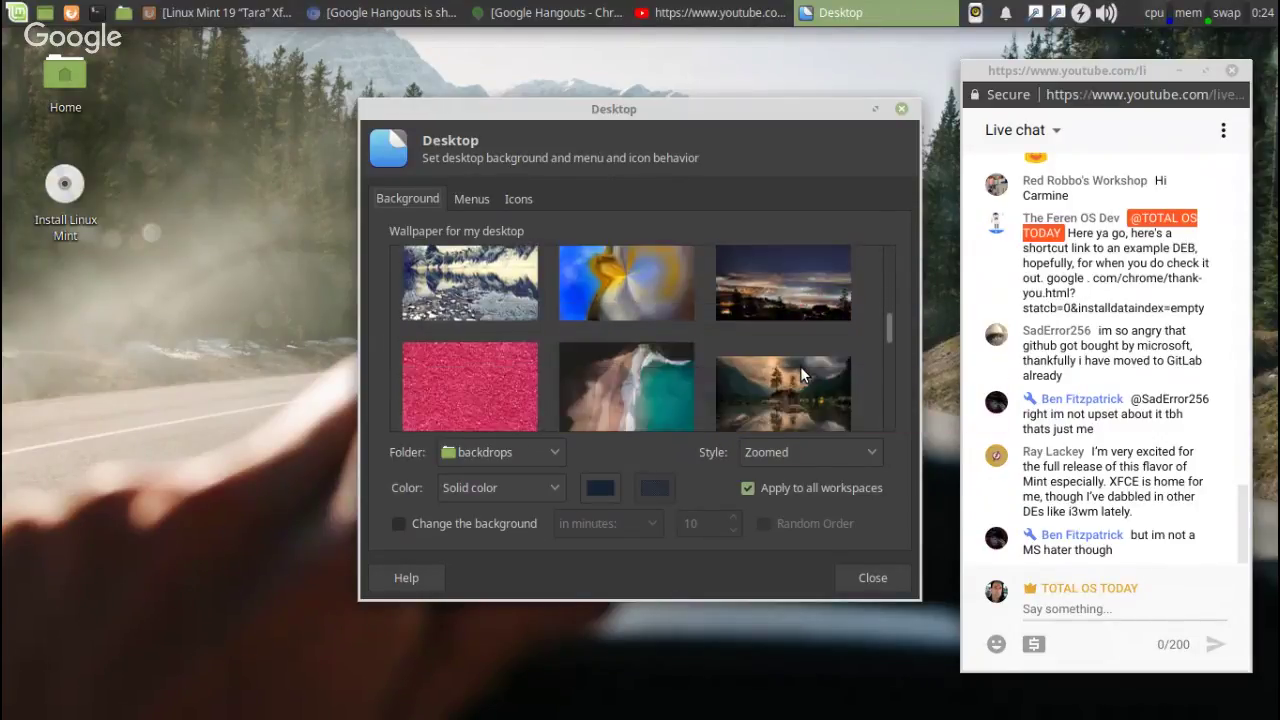
scroll(800, 366, "down", 5)
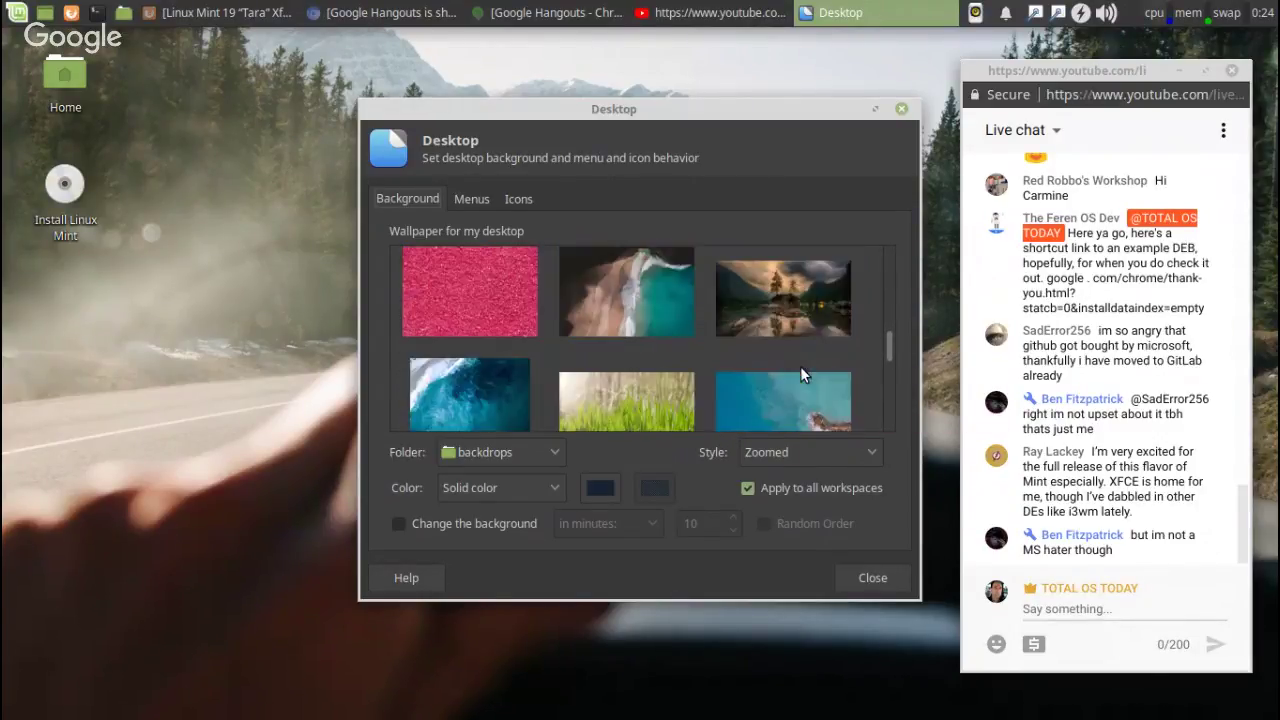
scroll(800, 366, "down", 3)
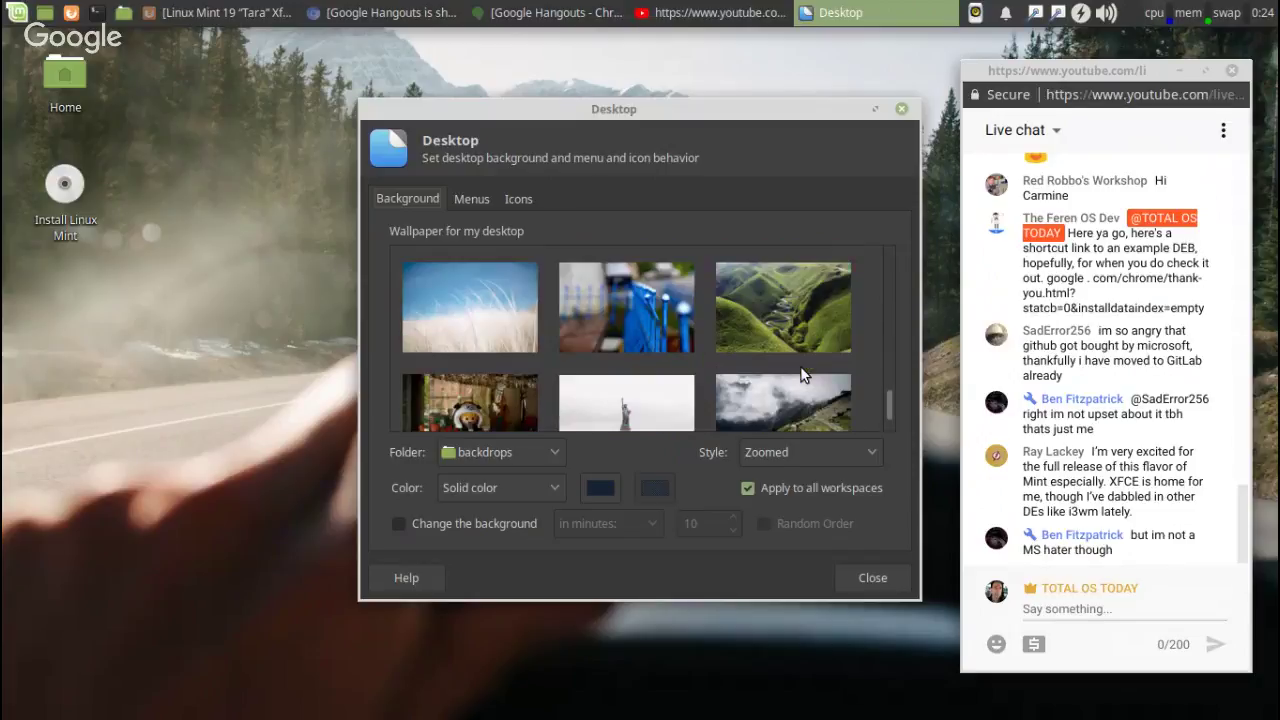
left_click(434, 277)
left_click(860, 578)
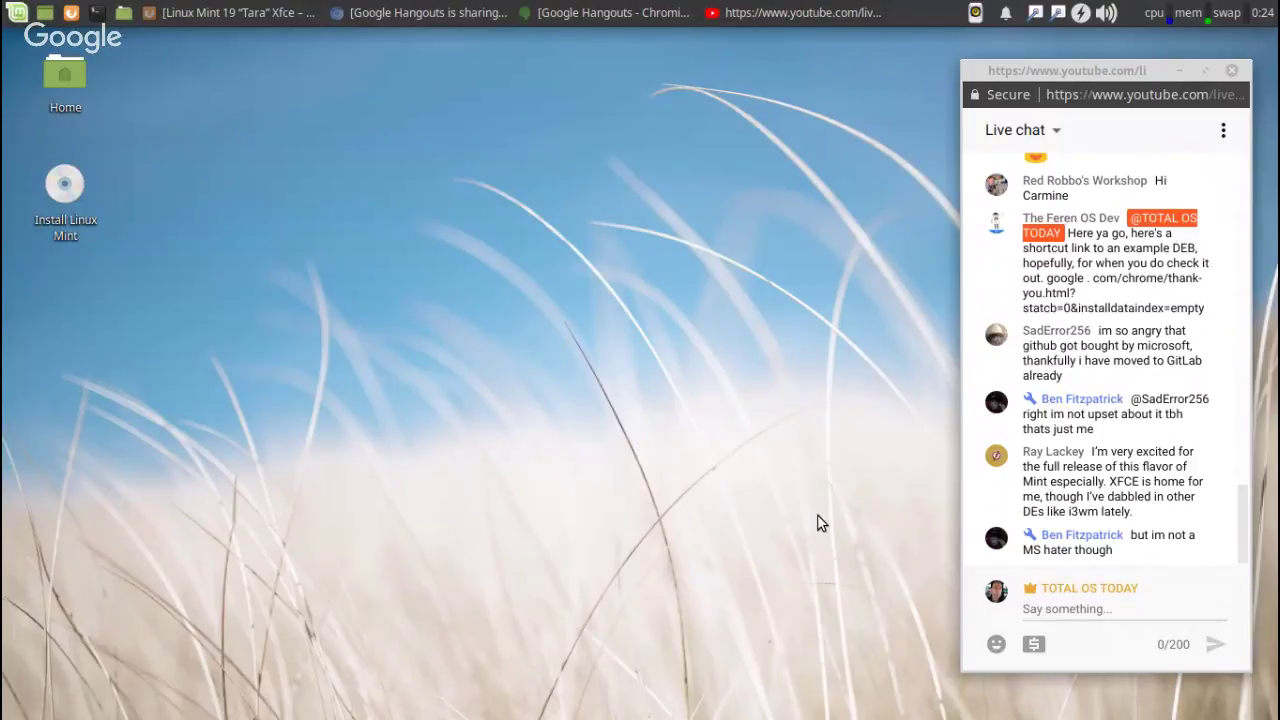
- Launch the Linux Mint installer from the desktop and move its window clear of the live chat
left_click(53, 199)
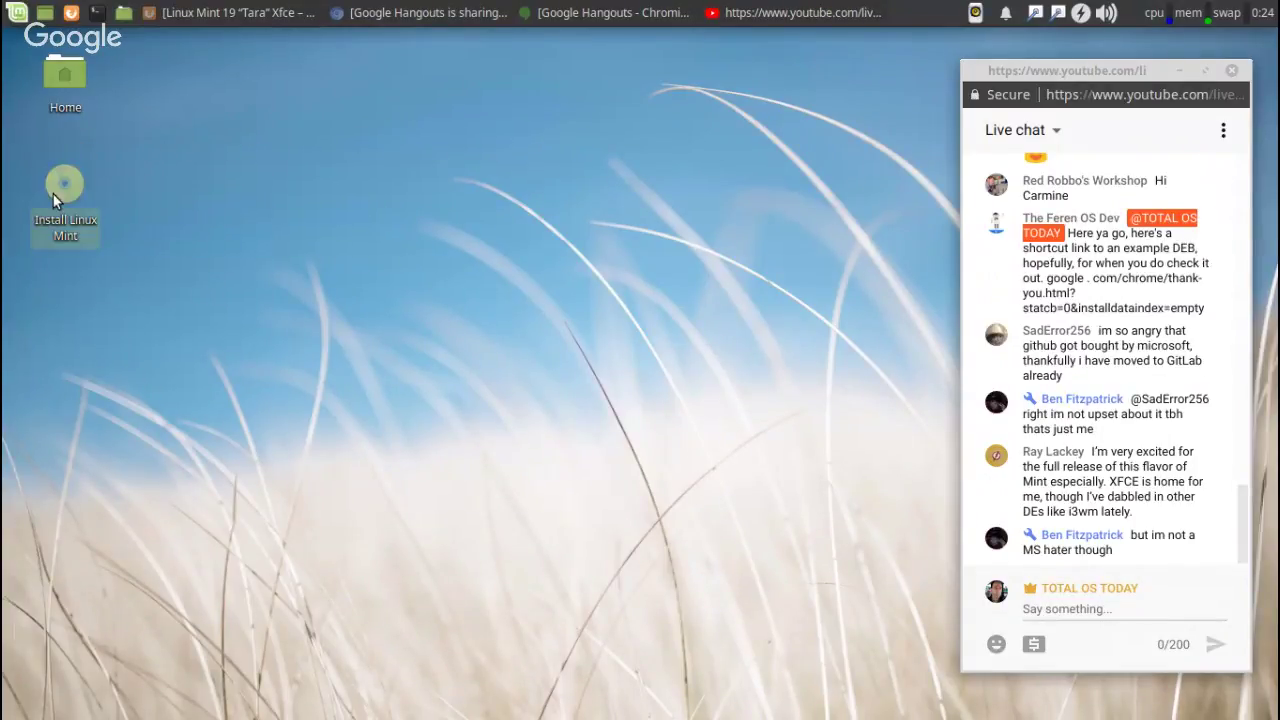
left_click(98, 171)
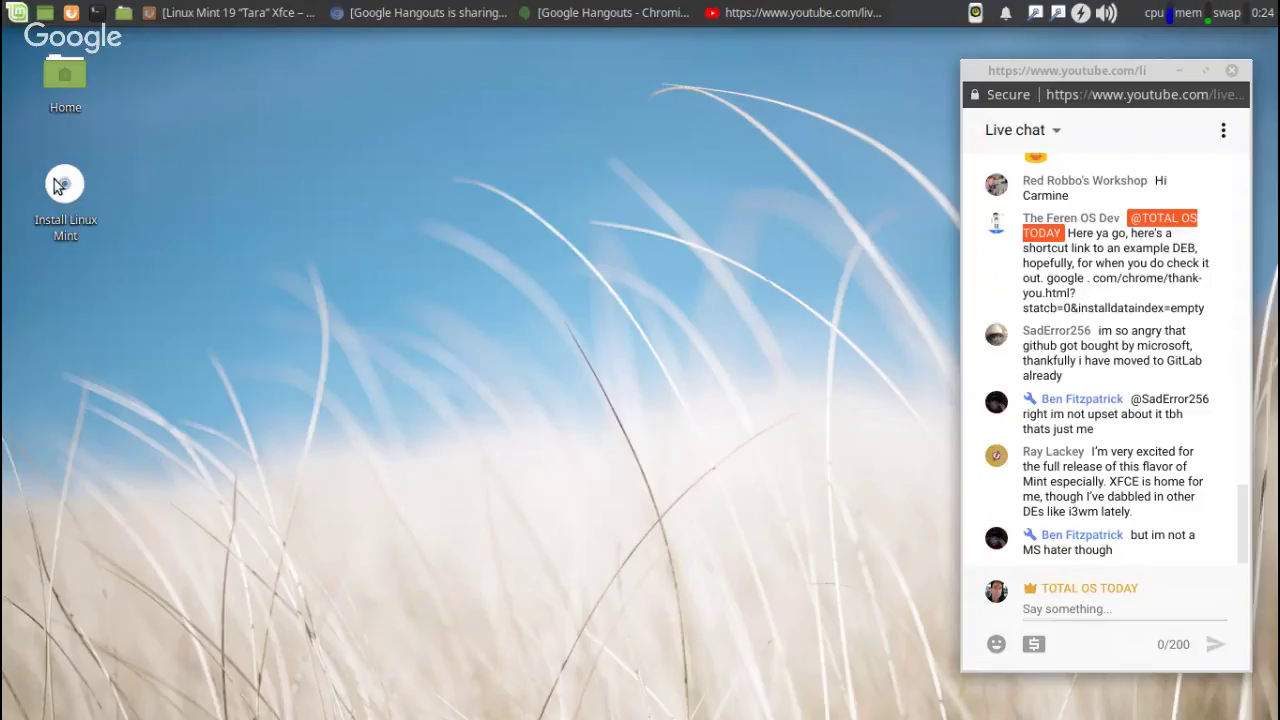
left_click(58, 186)
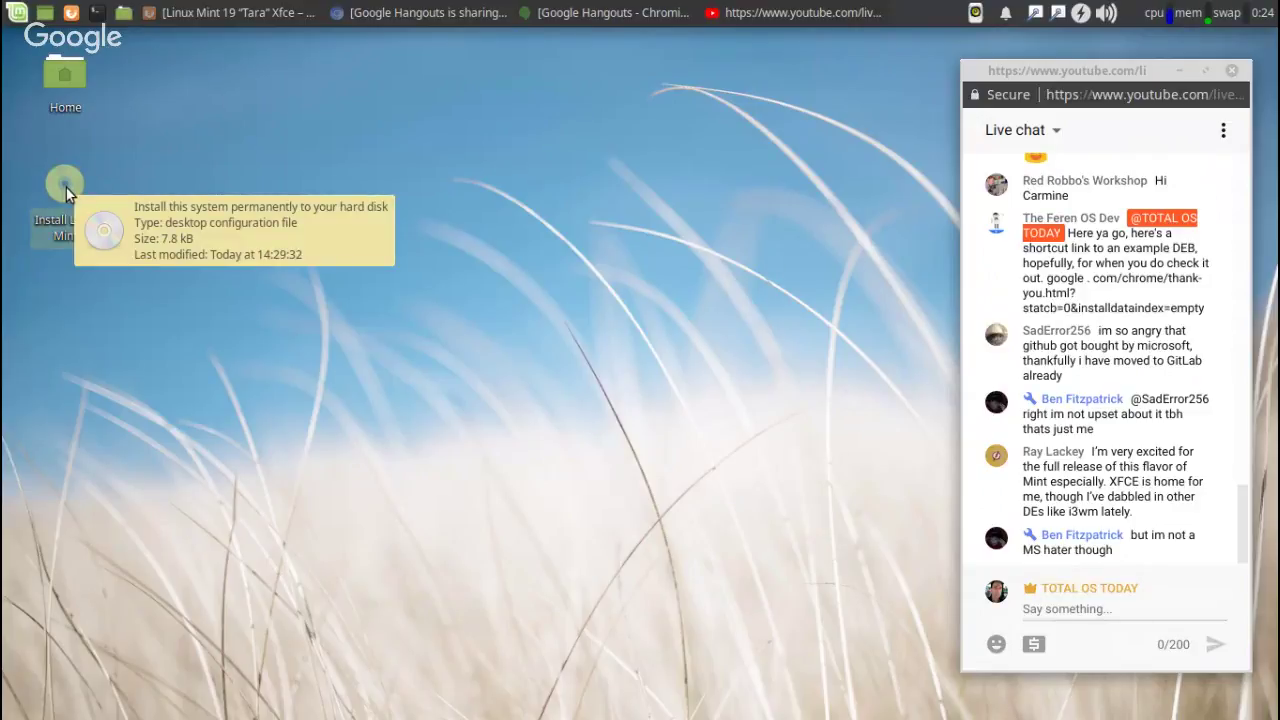
double_click(66, 188)
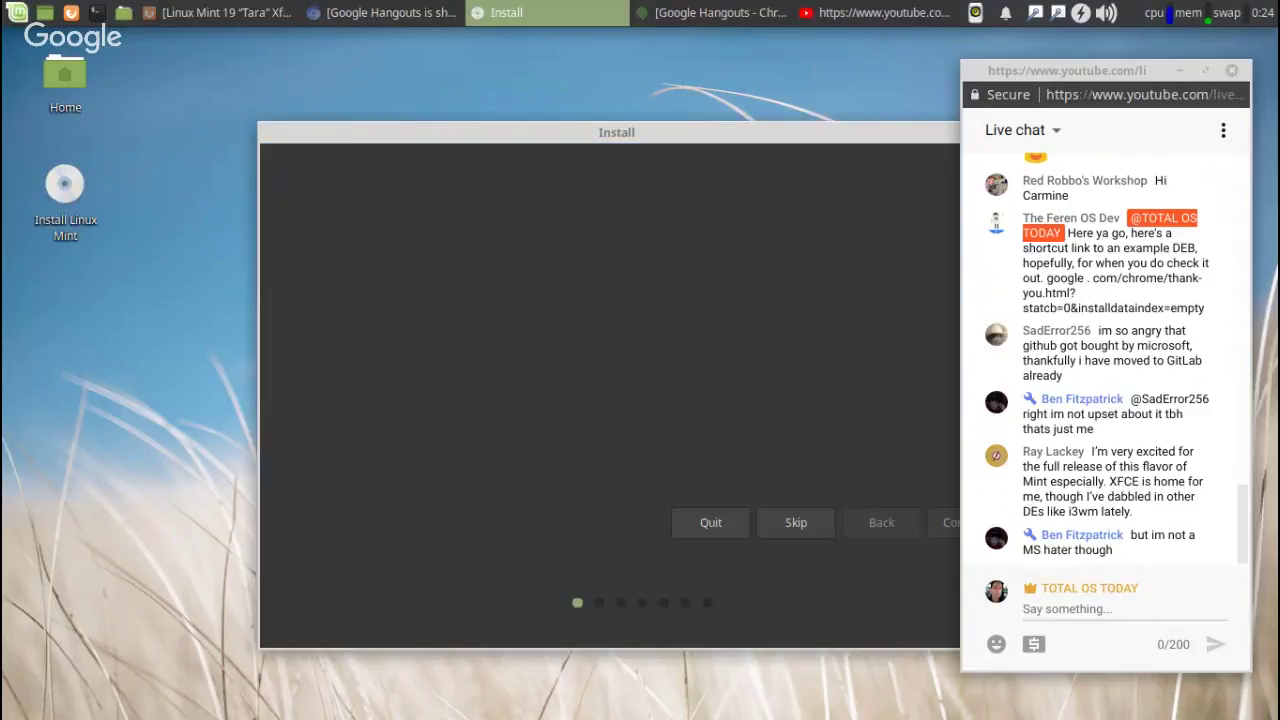
left_click_drag(732, 127, 528, 80)
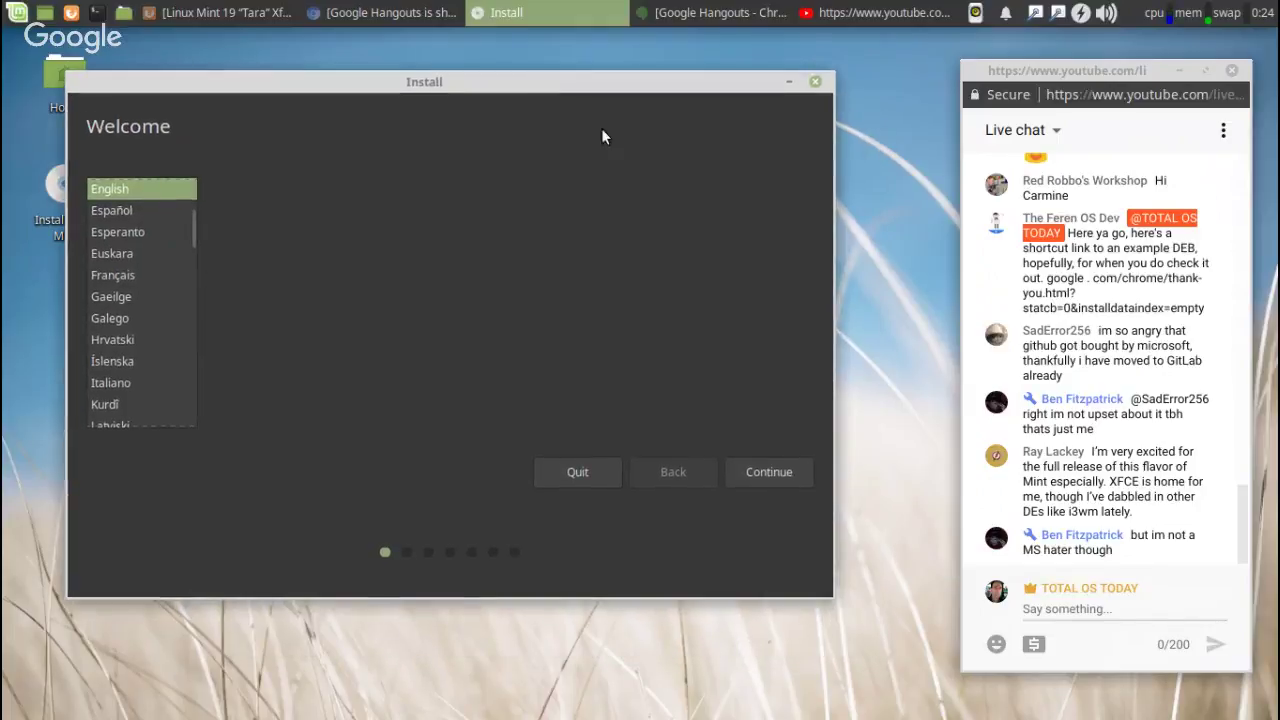
- Advance the installer with English and the English (US) keyboard, without third-party software, review the installation types, and go back one page
left_click(752, 484)
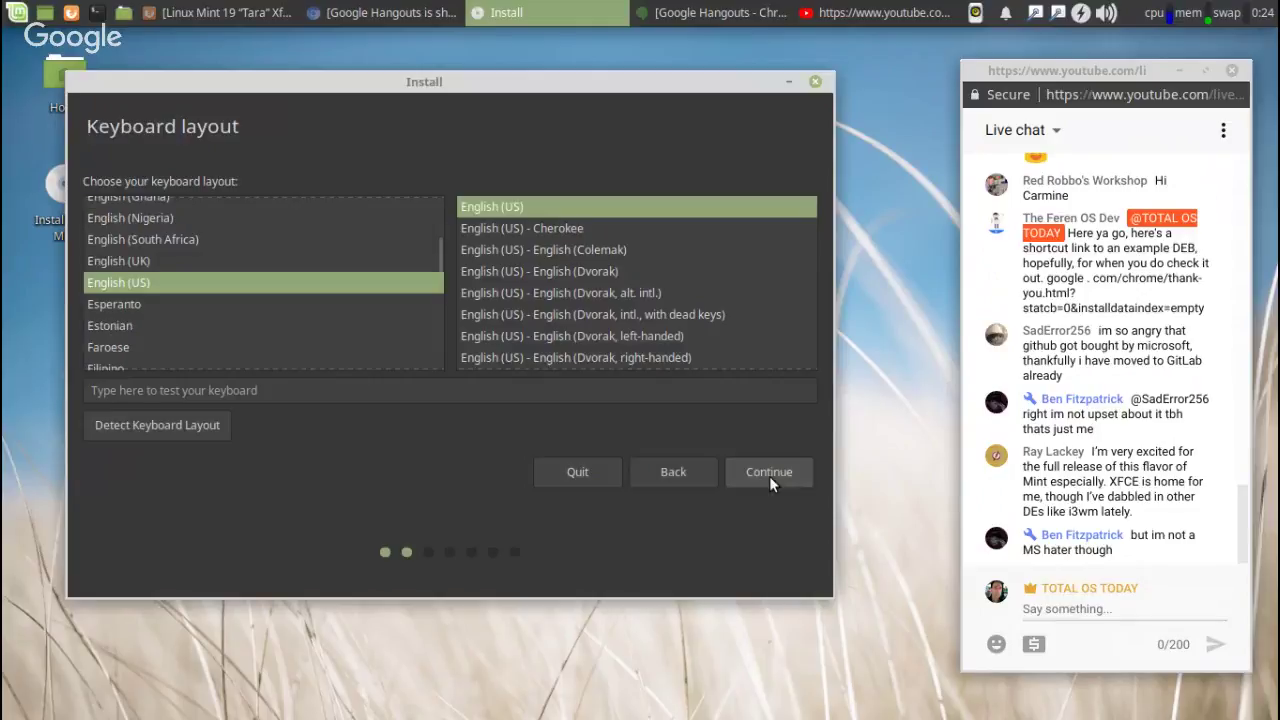
left_click(777, 471)
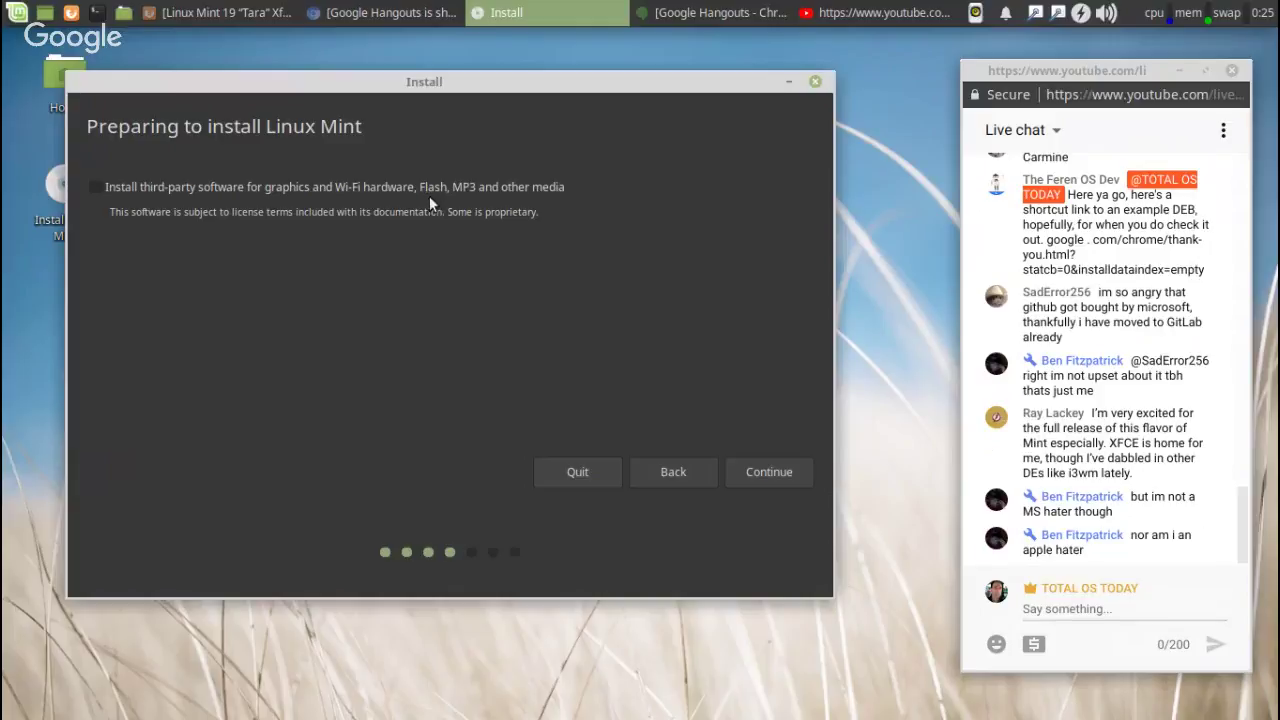
left_click(758, 473)
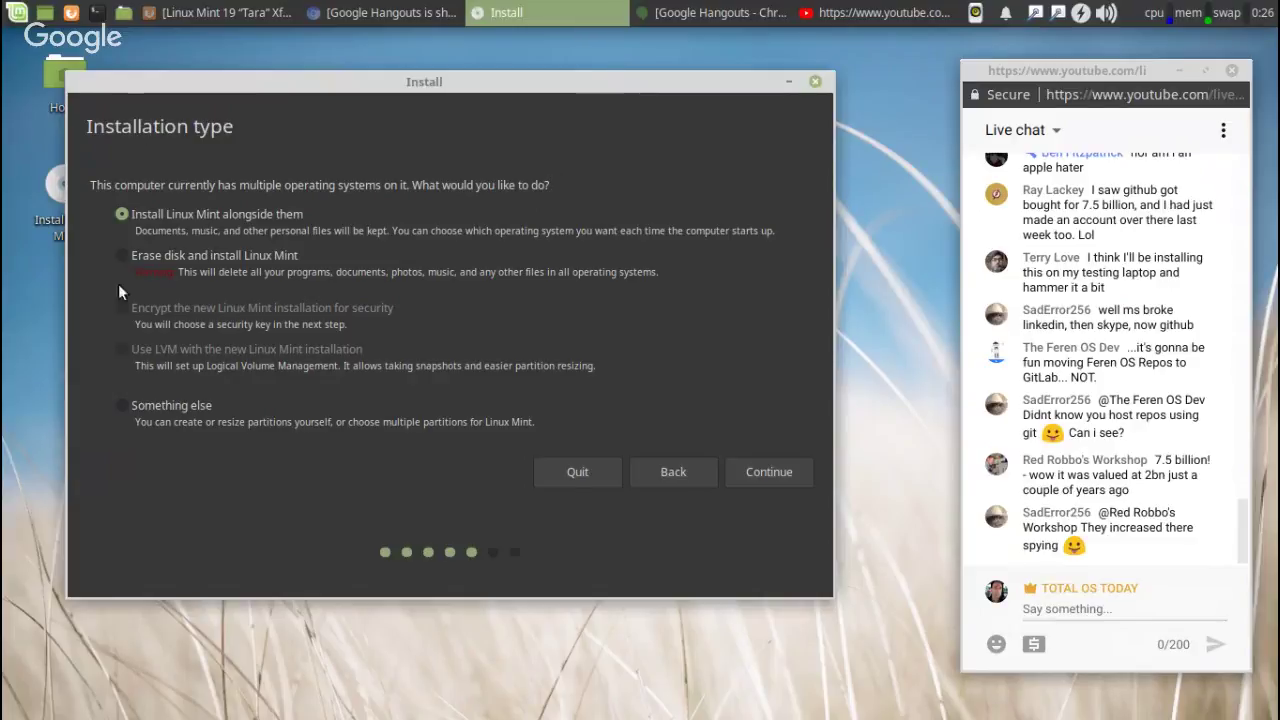
left_click_drag(463, 82, 540, 83)
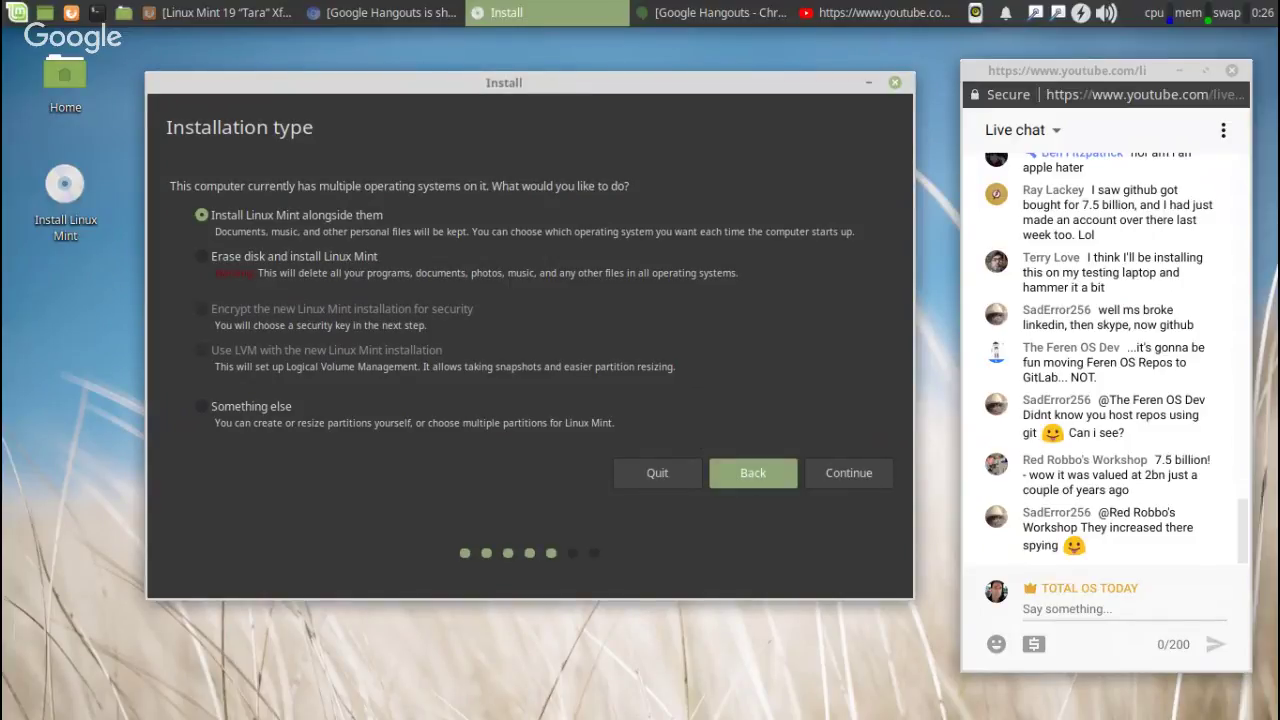
left_click(753, 473)
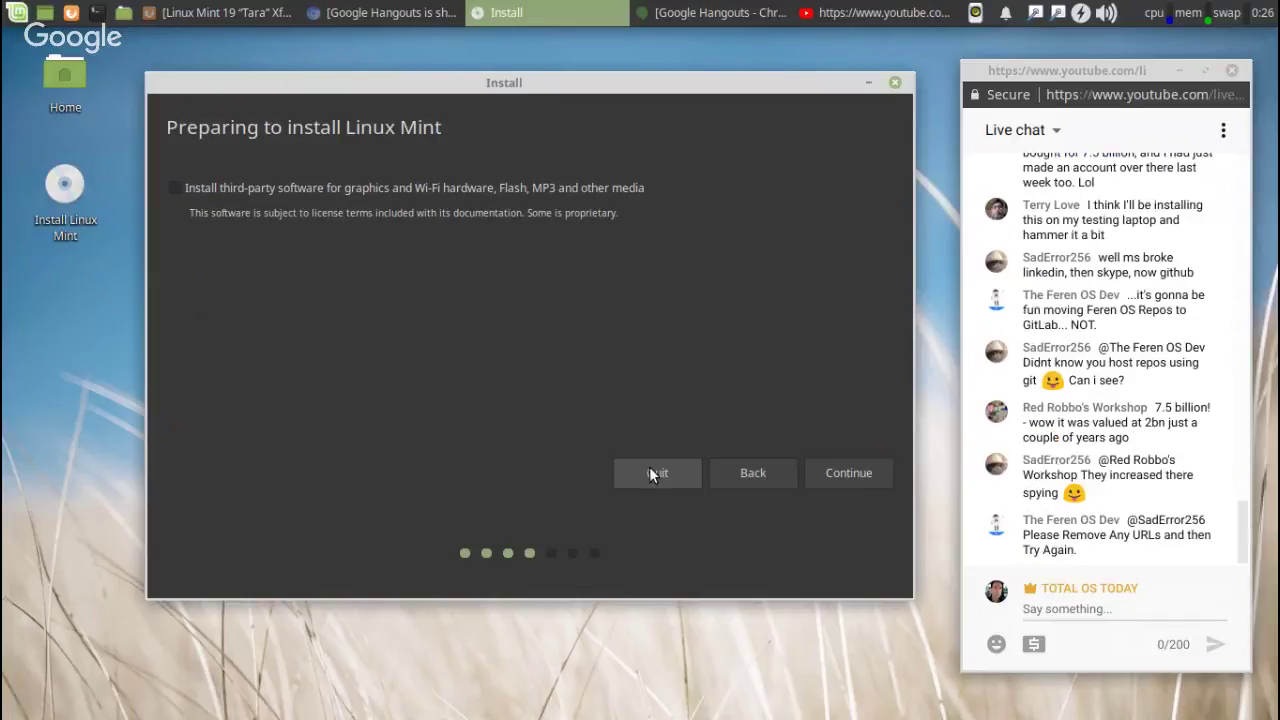
- Quit the Linux Mint installation, confirm quitting, and briefly check the desktop's context menu
left_click(649, 472)
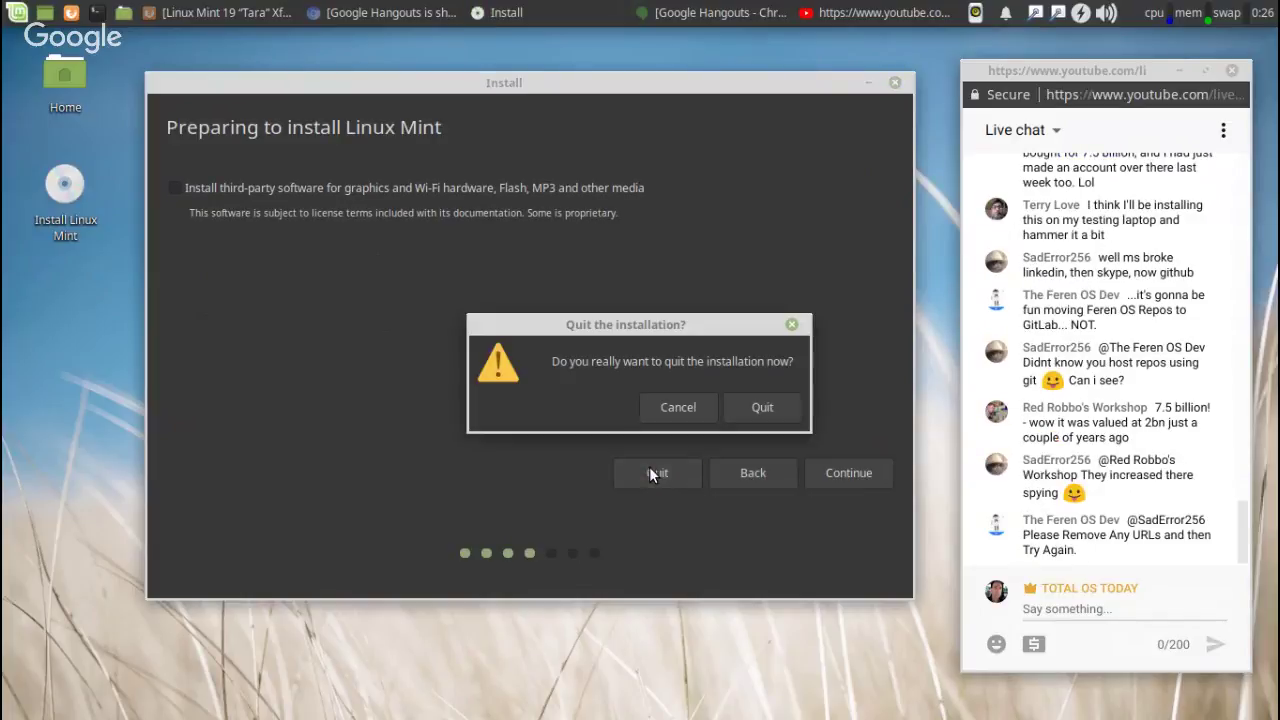
left_click(758, 408)
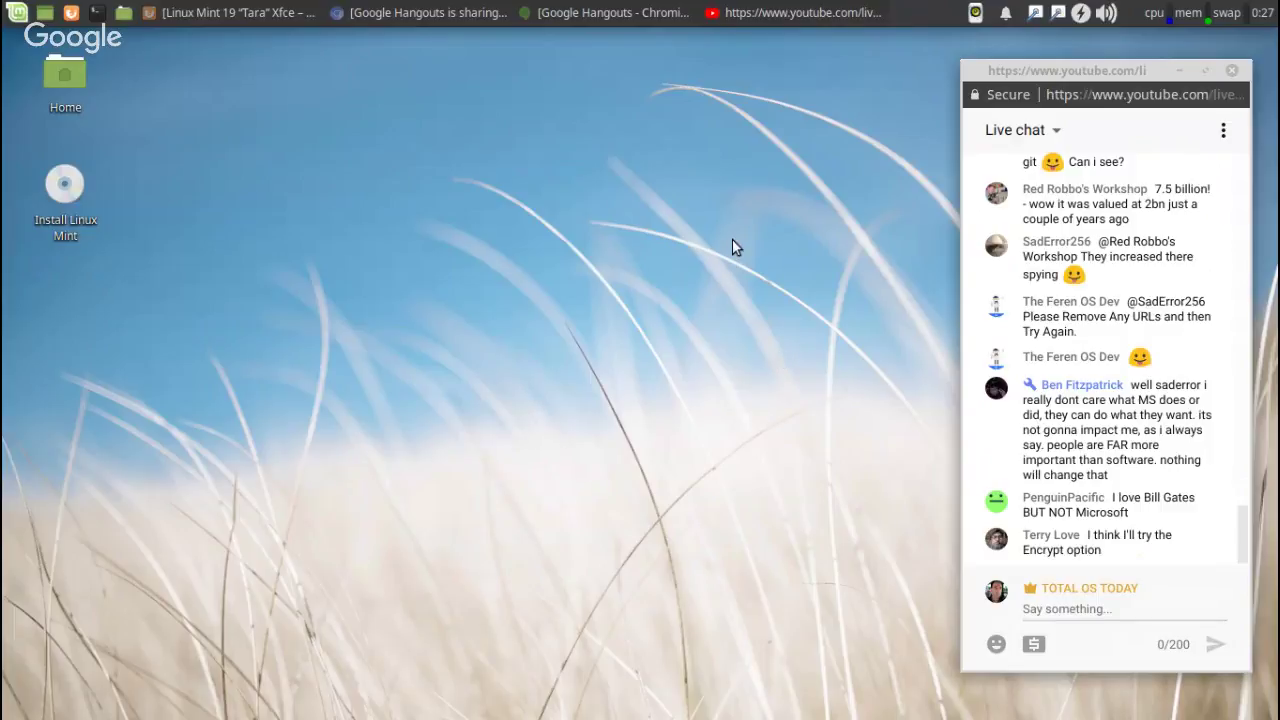
right_click(512, 208)
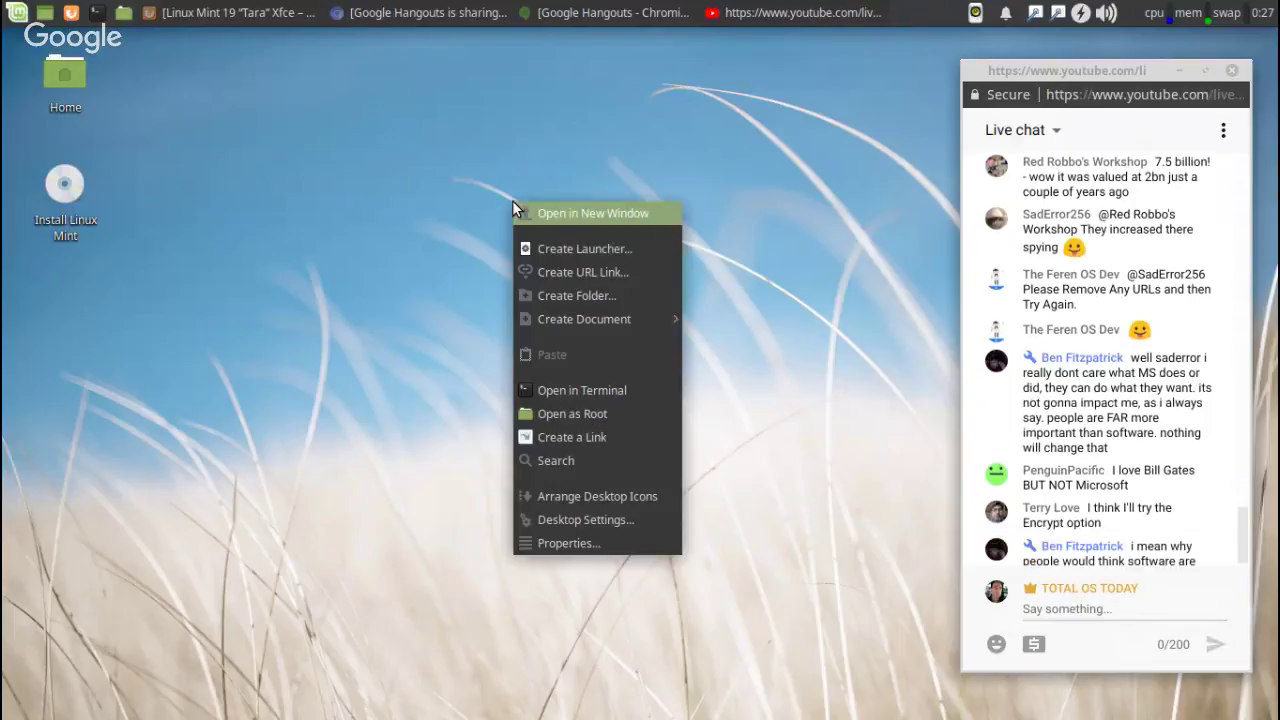
left_click(755, 316)
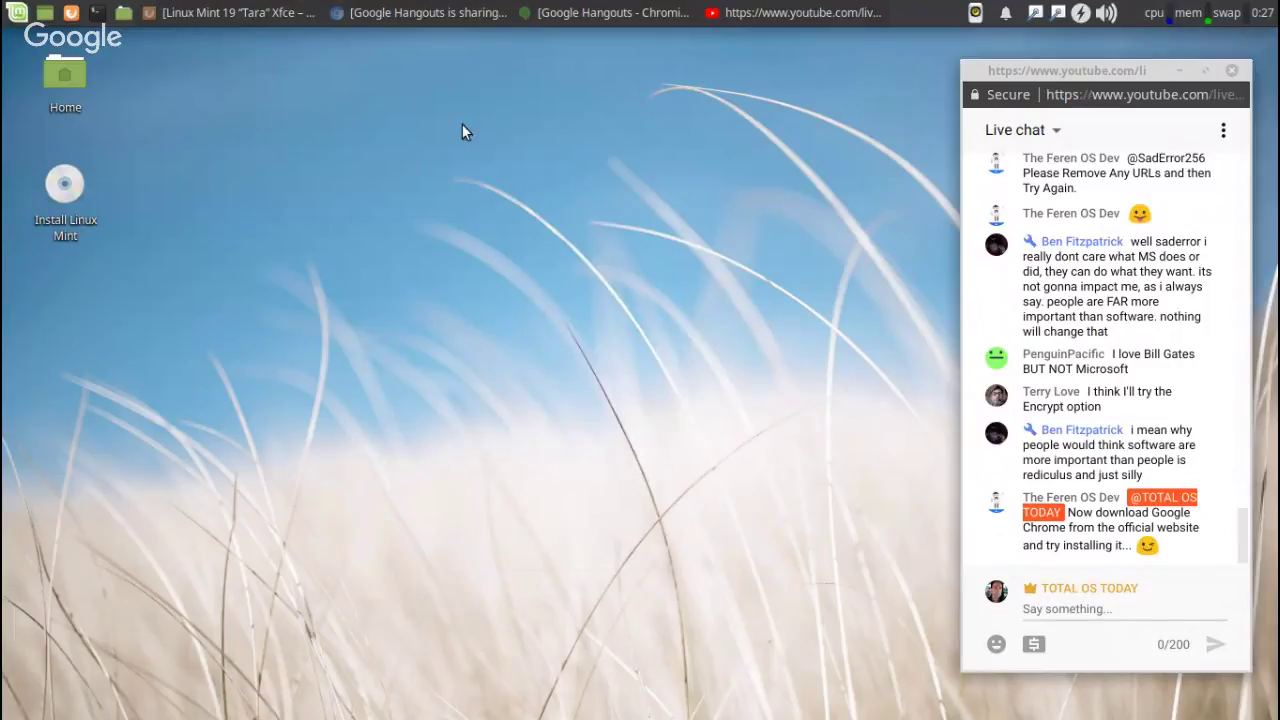
- Switch to Firefox, search the web for "chrome", and open the Google Chrome download page from the results
left_click(295, 16)
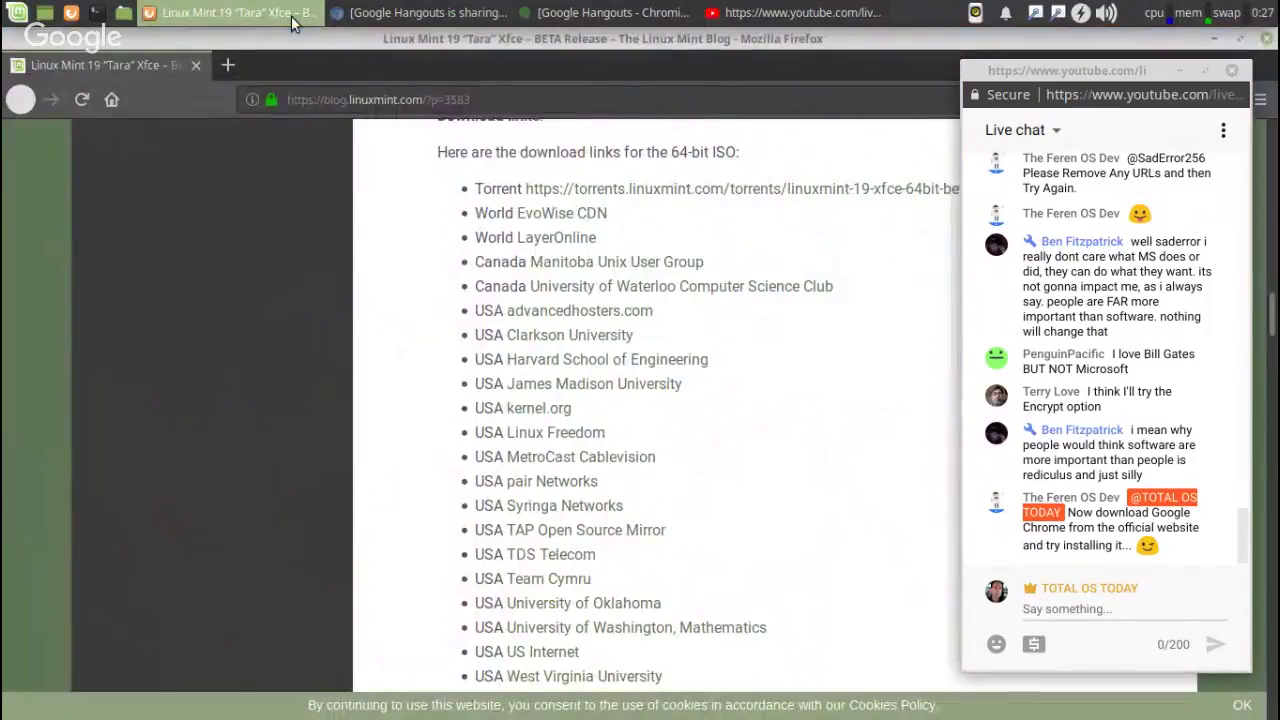
left_click(487, 99)
type("c")
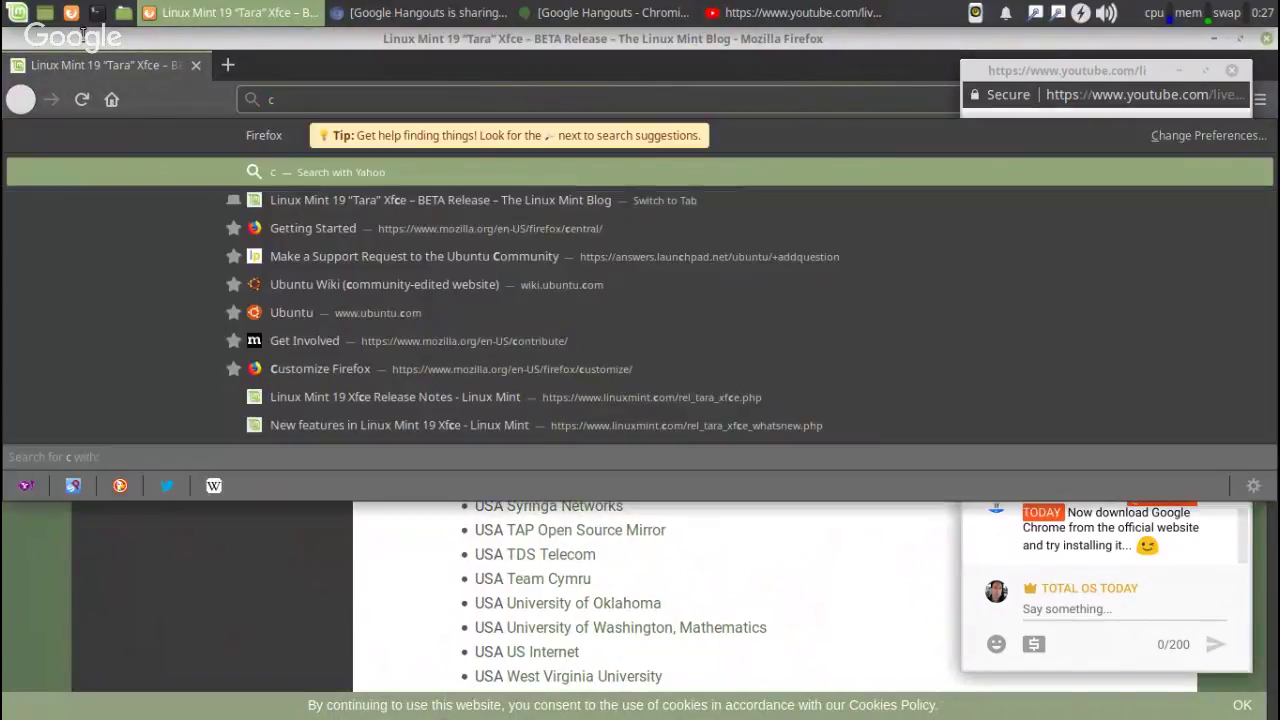
type("hrome")
key("Return")
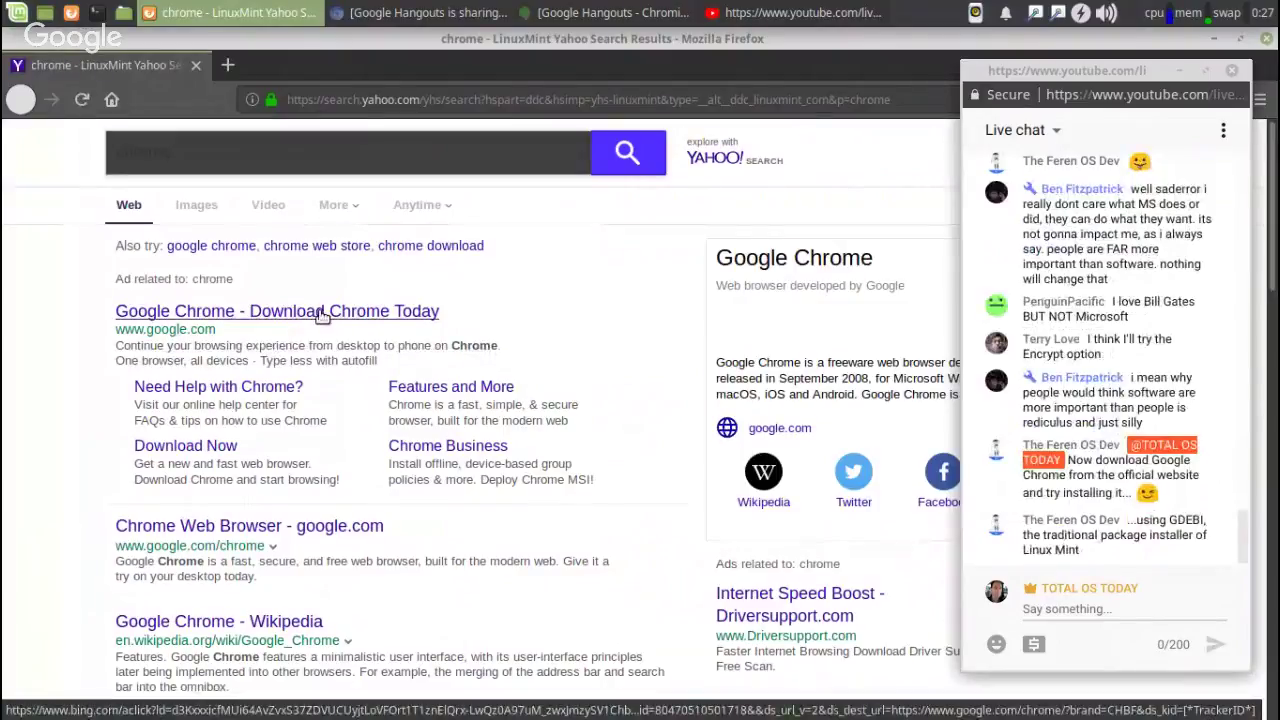
left_click(322, 313)
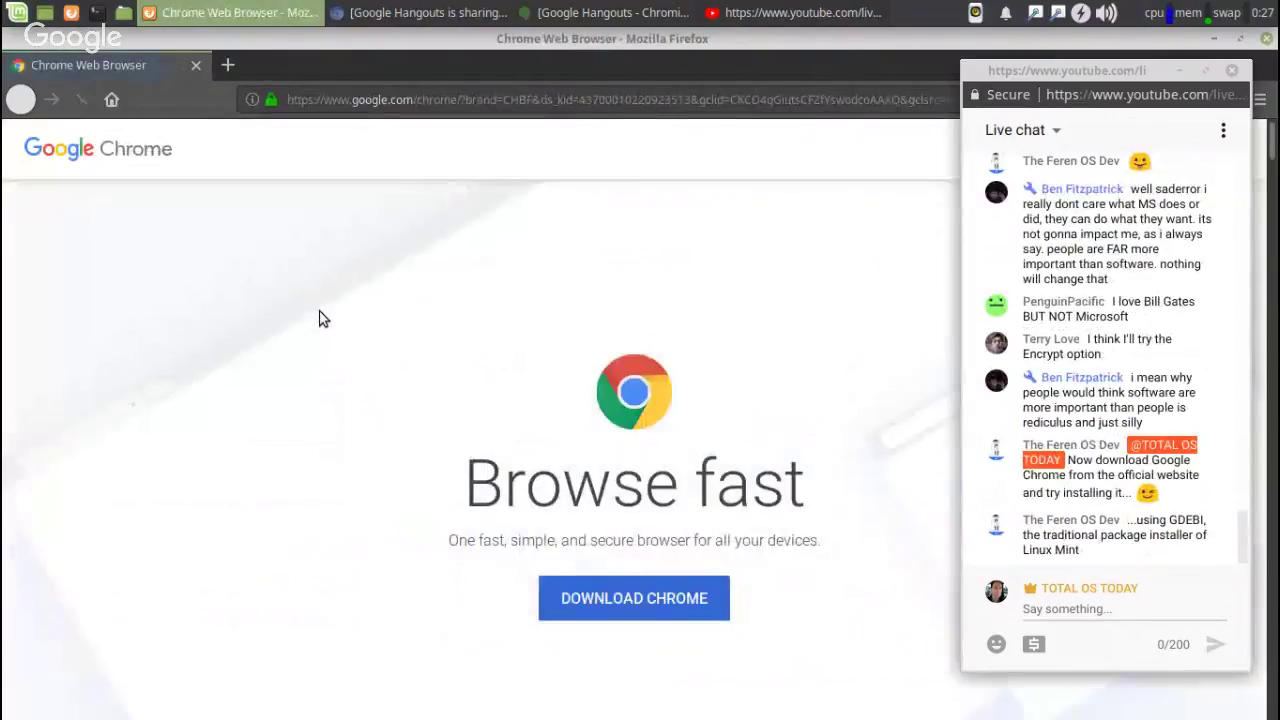
- Request the 64 bit .deb Chrome package, narrow the live chat window to uncover the page, and accept the terms of service
left_click(628, 598)
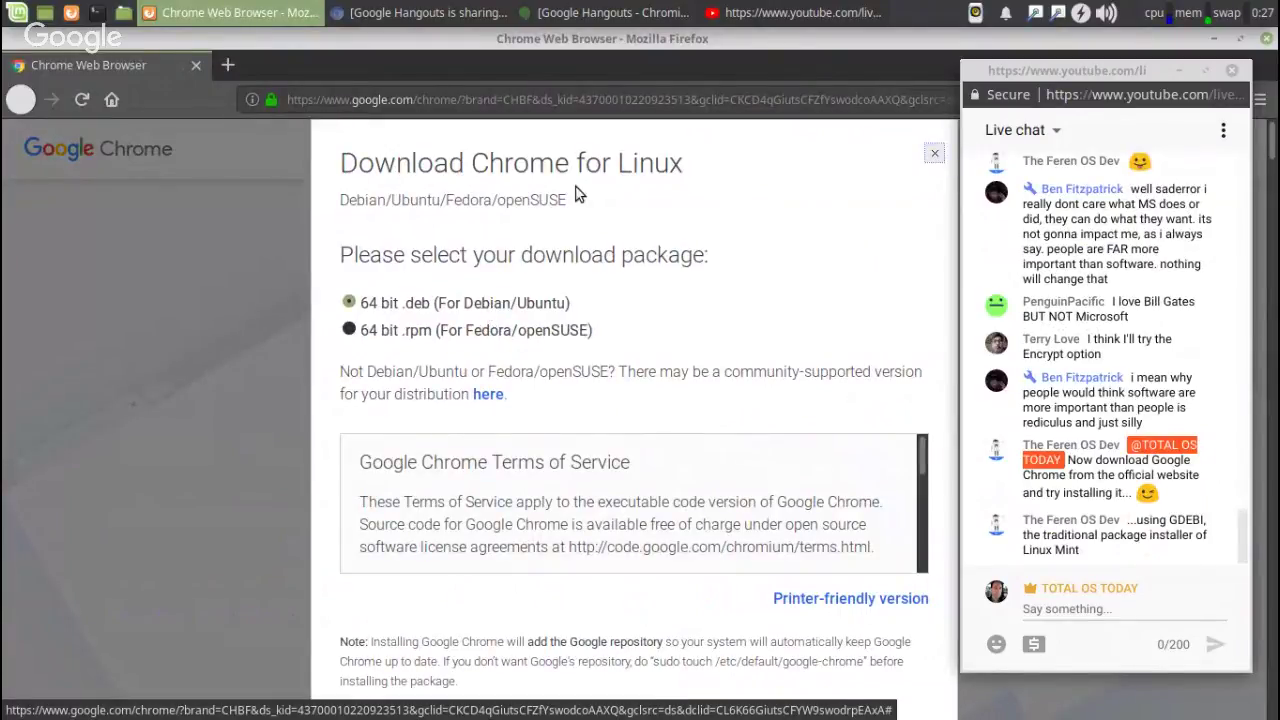
scroll(730, 490, "down", 5)
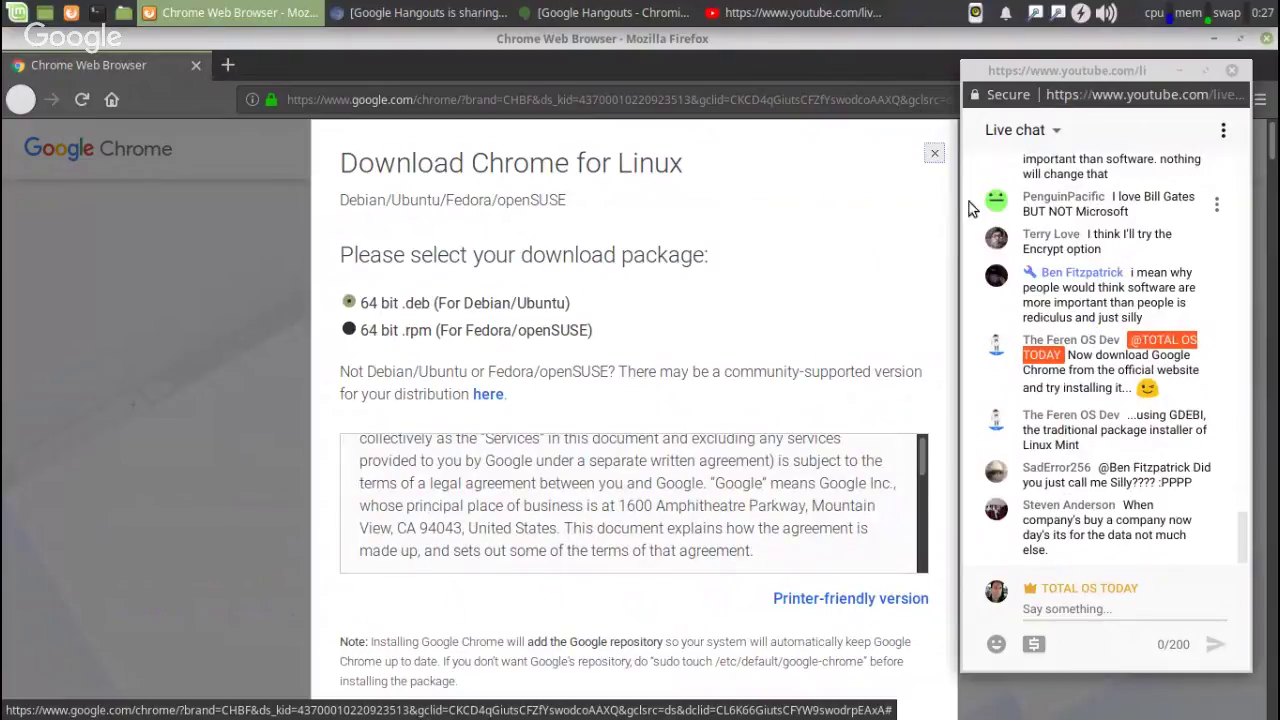
left_click_drag(962, 211, 1037, 219)
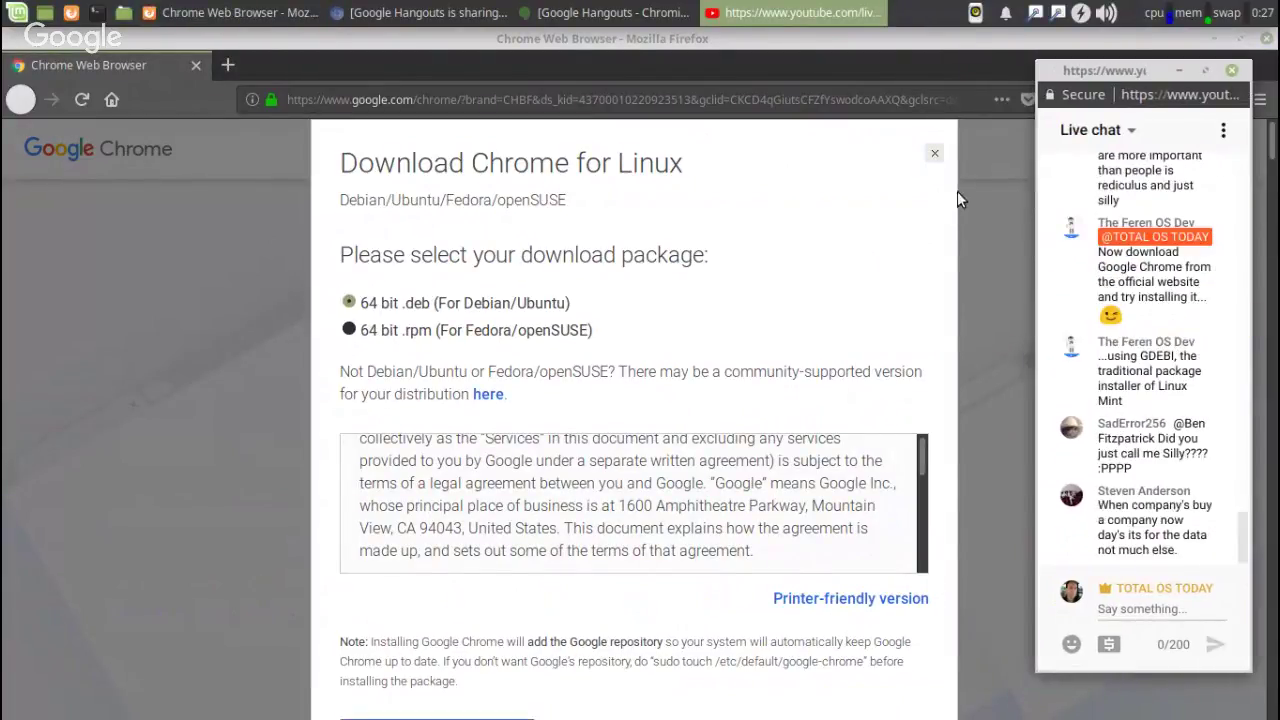
left_click(965, 398)
scroll(965, 398, "down", 2)
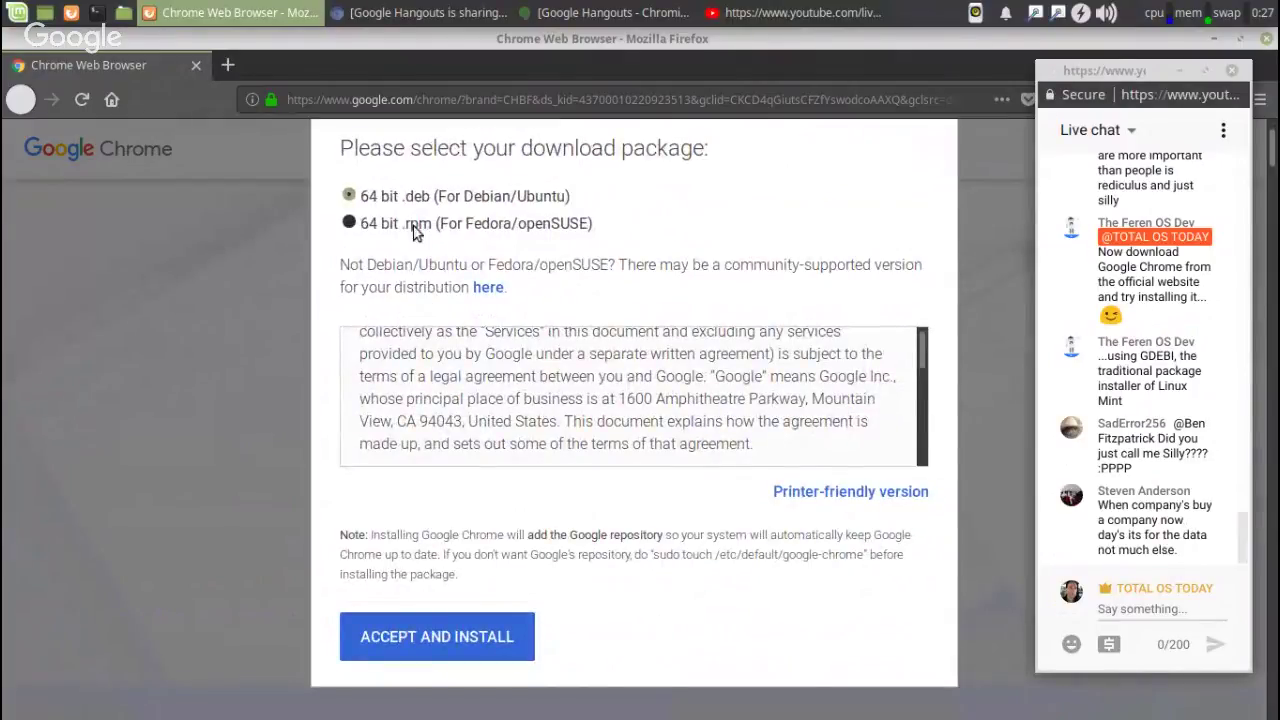
left_click(500, 637)
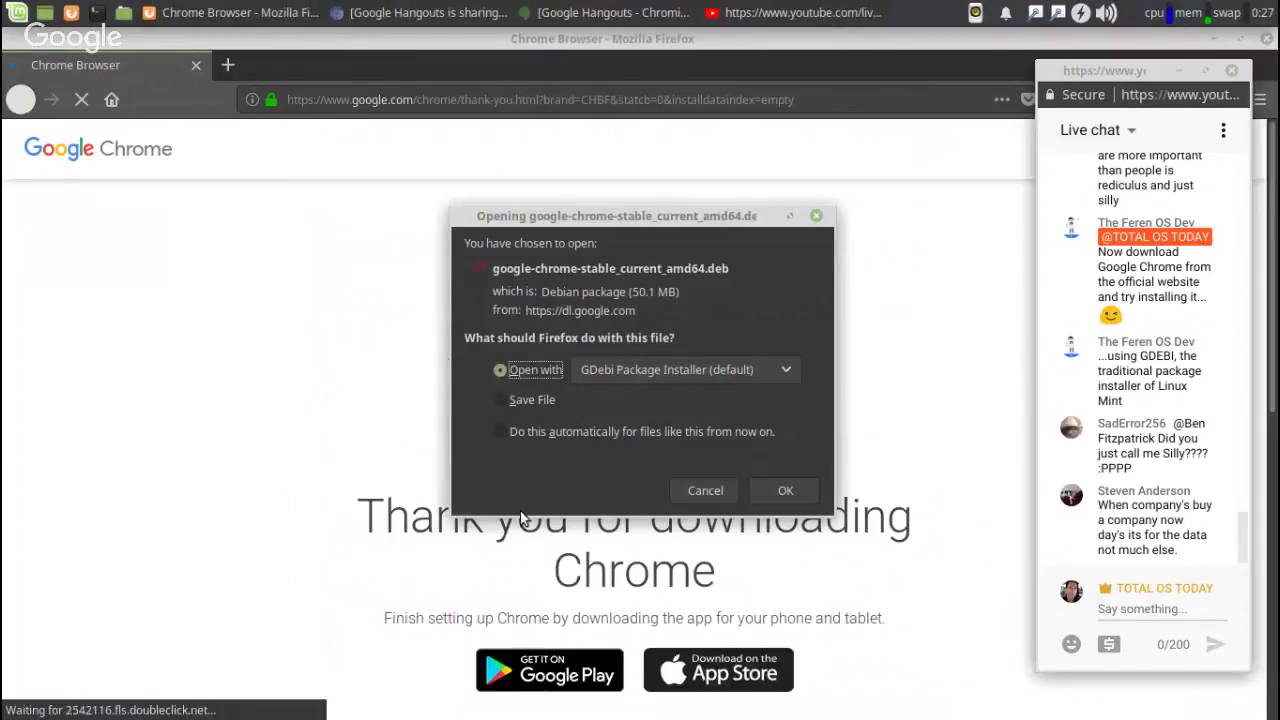
- Open google-chrome-stable_current_amd64.deb with GDebi Package Installer, move its window into view, and try to install the package
left_click(778, 484)
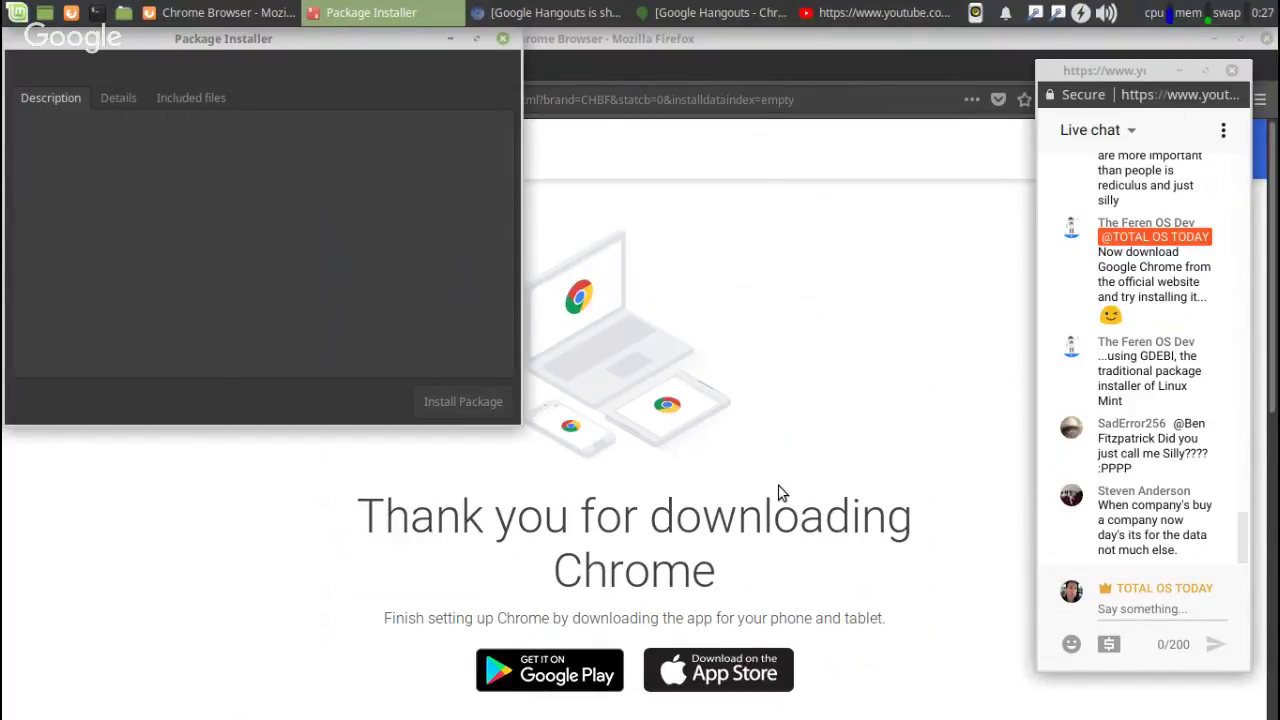
left_click_drag(299, 39, 377, 79)
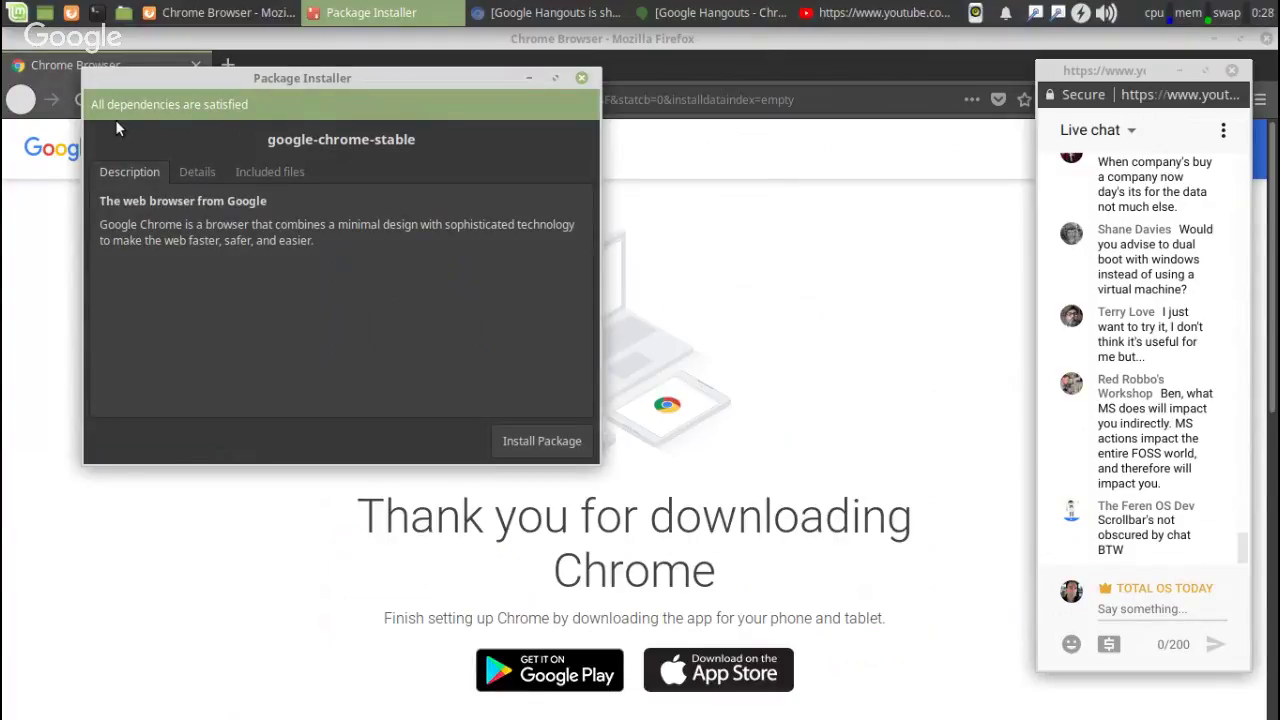
left_click(552, 442)
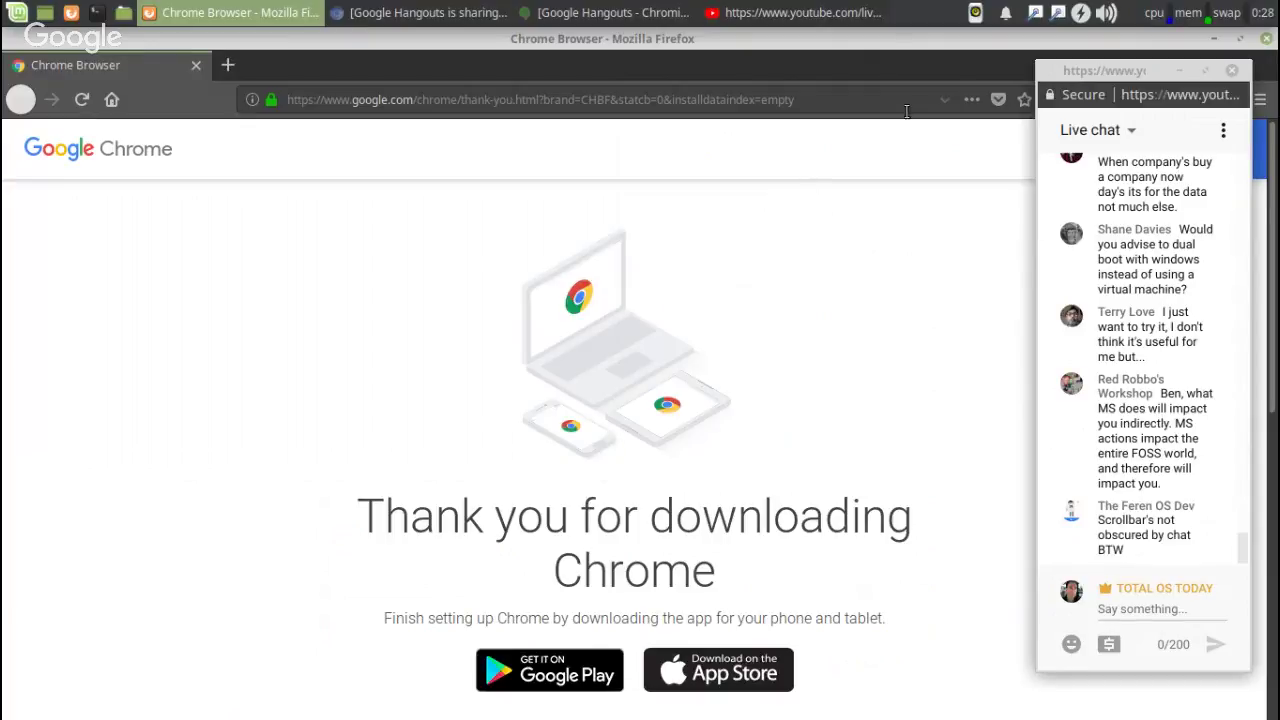
- Check the desktop, return to the browser, and examine and reload the Chrome download confirmation page
left_click(1213, 39)
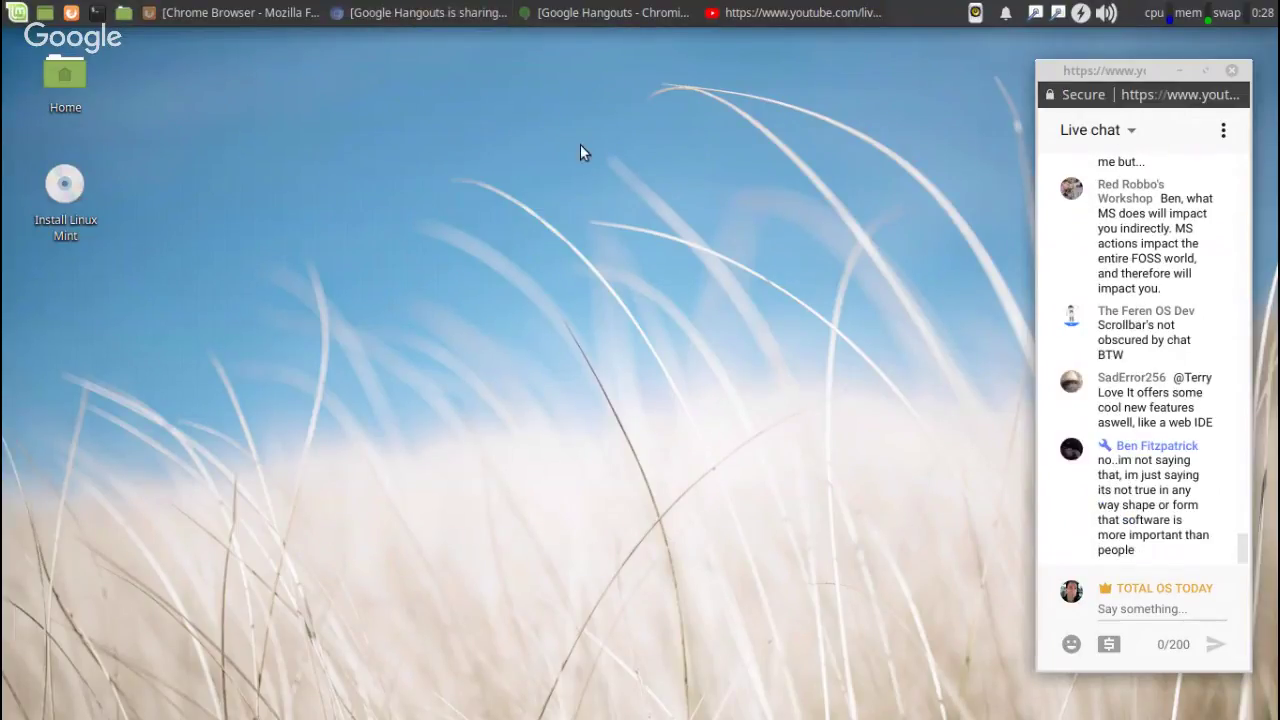
left_click(265, 12)
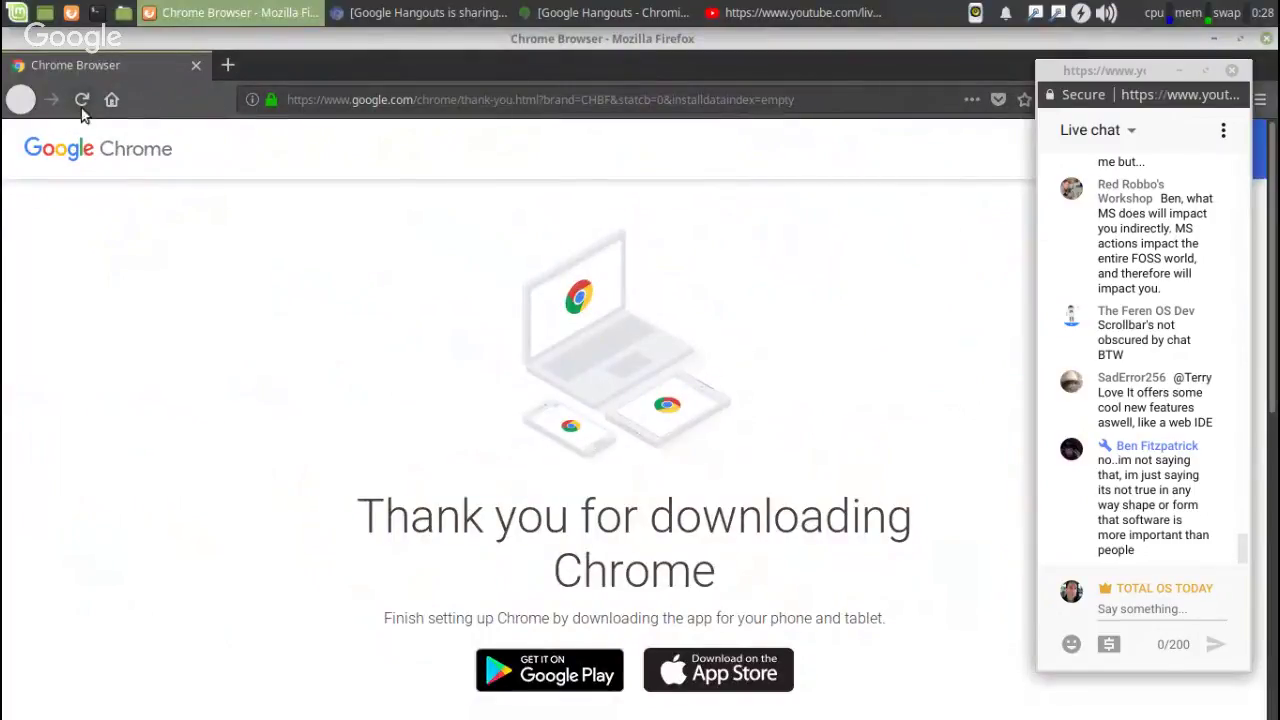
scroll(543, 343, "down", 5)
scroll(189, 194, "up", 5)
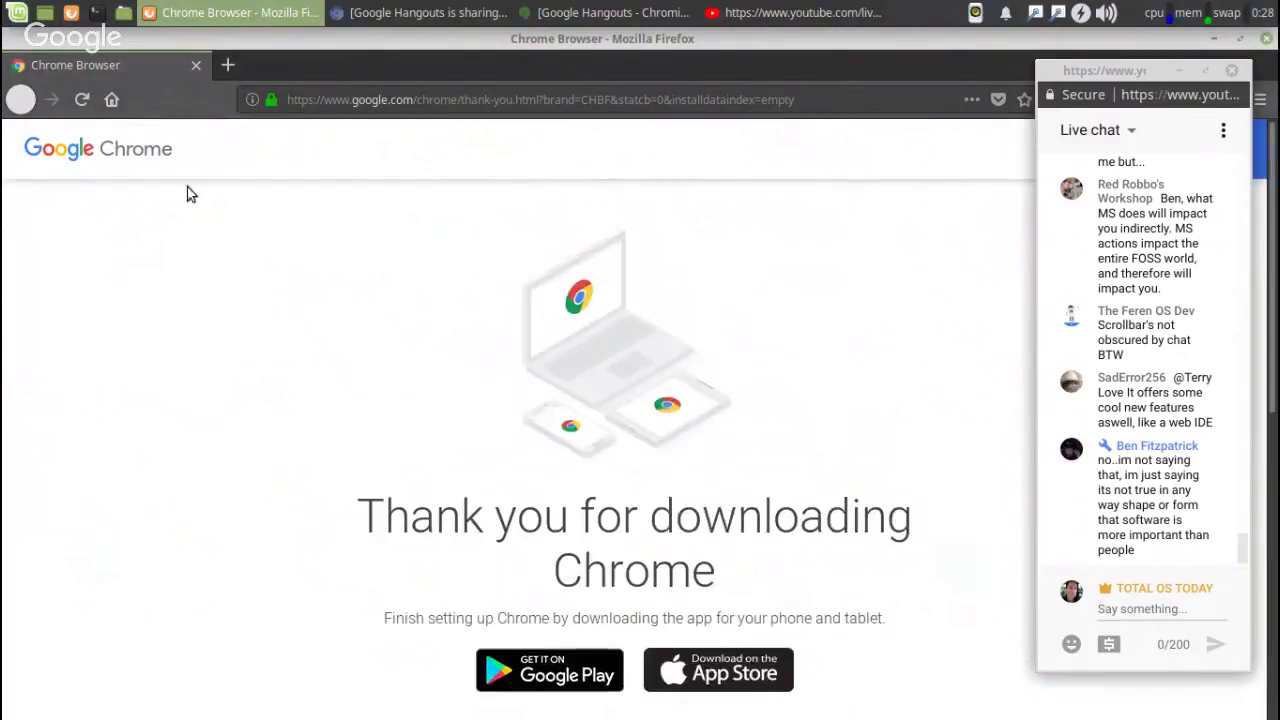
left_click(82, 99)
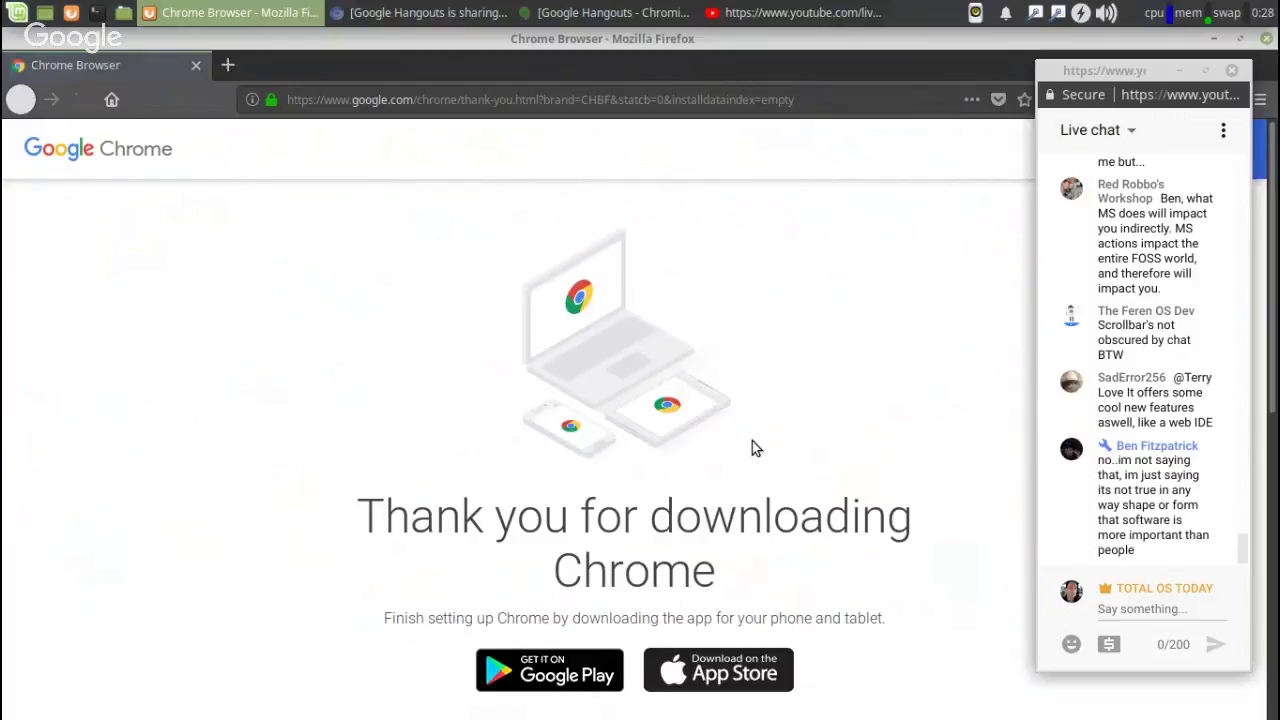
scroll(752, 448, "down", 5)
scroll(752, 448, "up", 5)
scroll(740, 438, "down", 5)
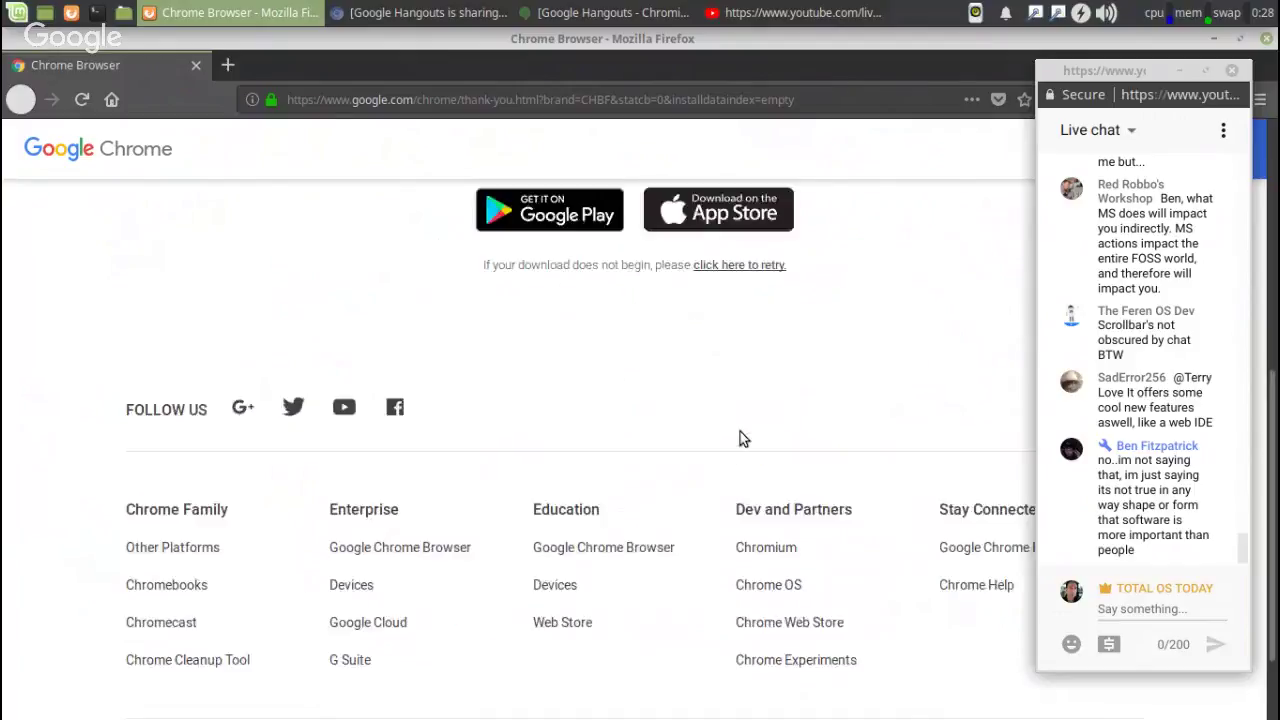
scroll(740, 438, "up", 1)
scroll(740, 438, "up", 4)
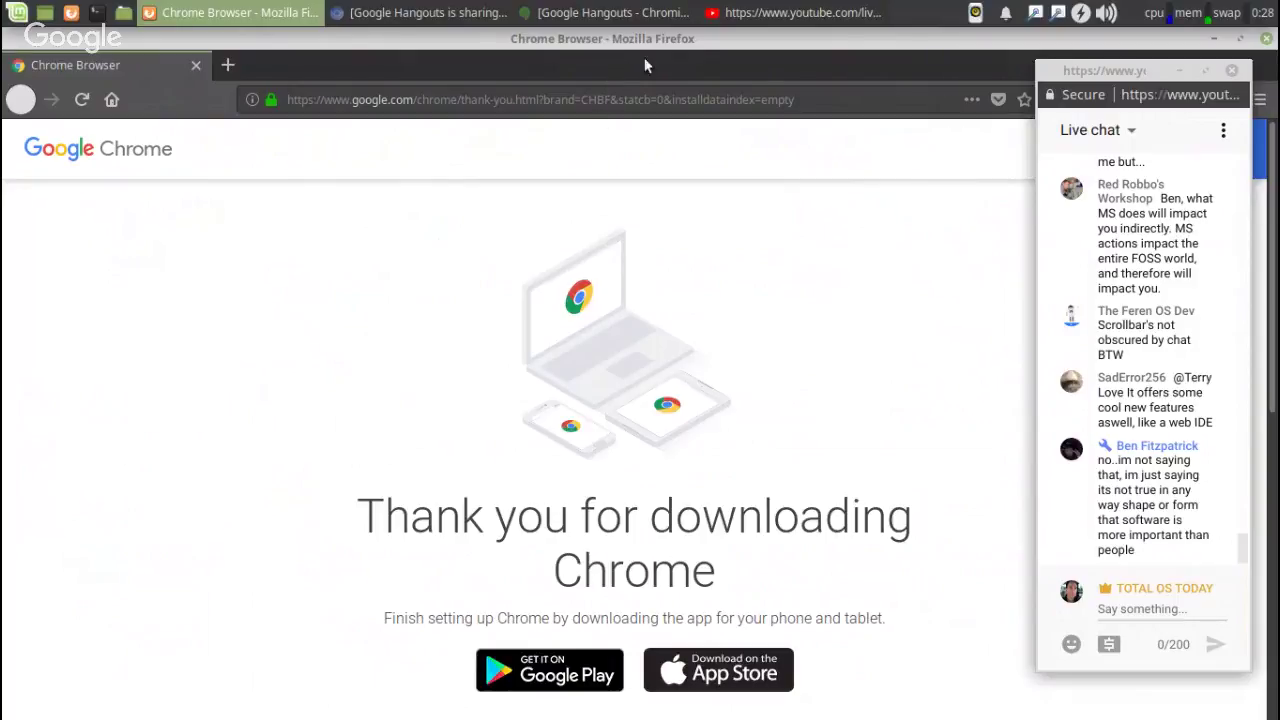
left_click(82, 99)
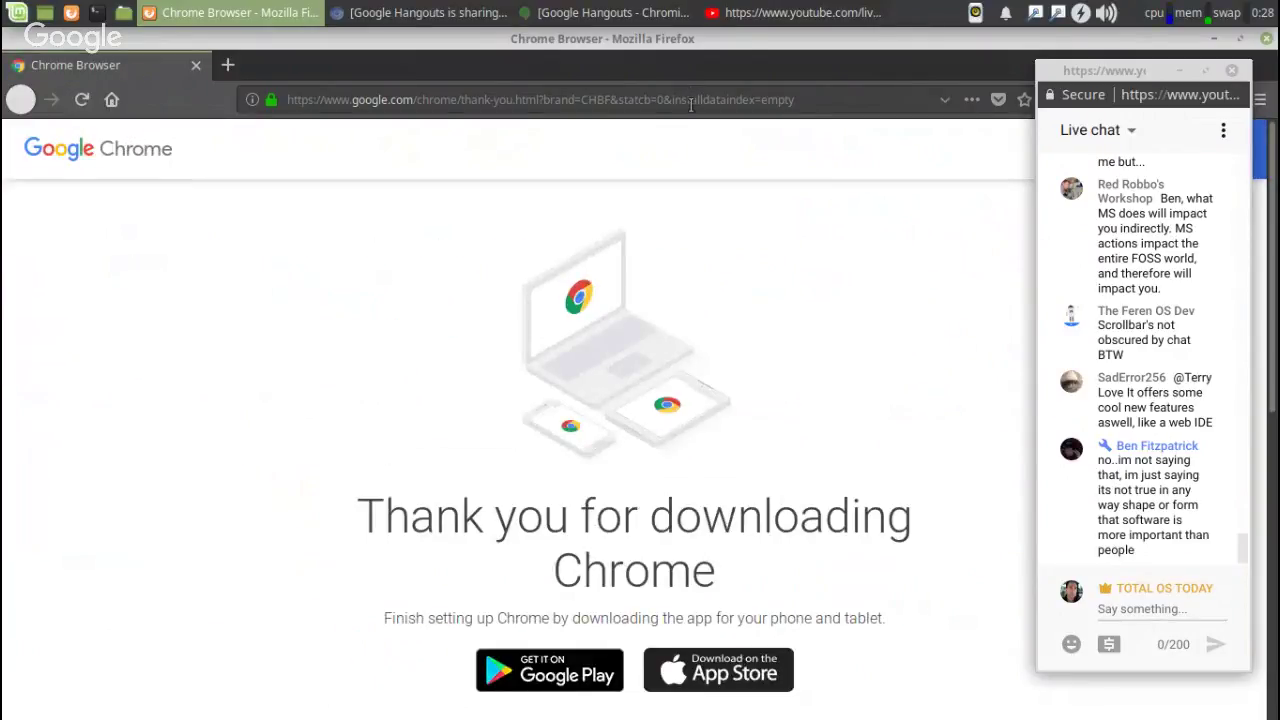
- Search the web for "google chrome" and reopen the Chrome download page from the results
left_click(692, 101)
type("ch")
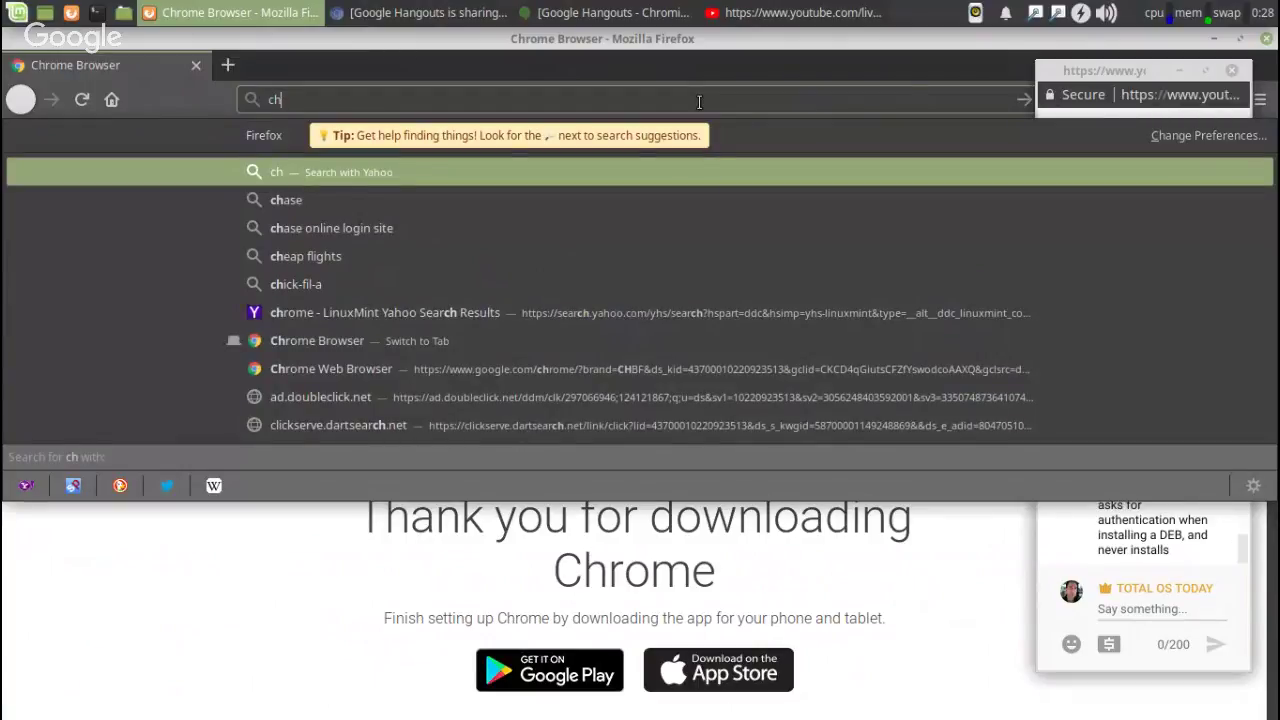
type("rom")
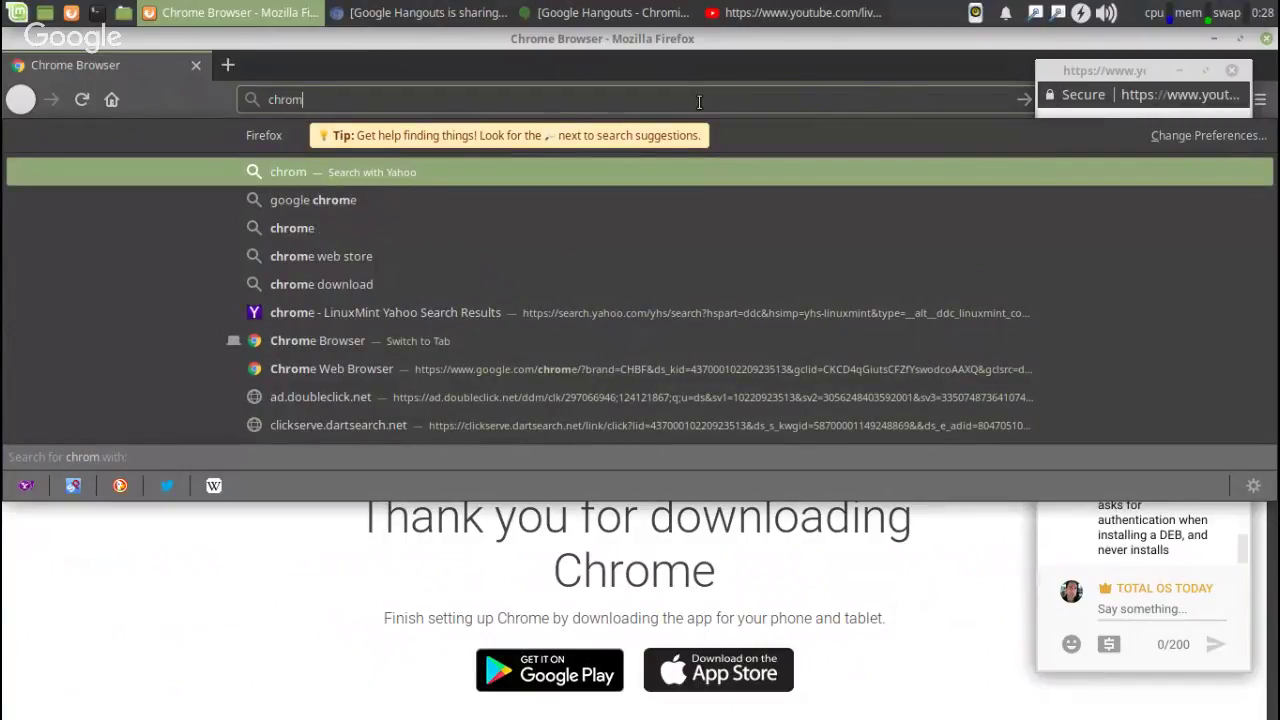
left_click(376, 196)
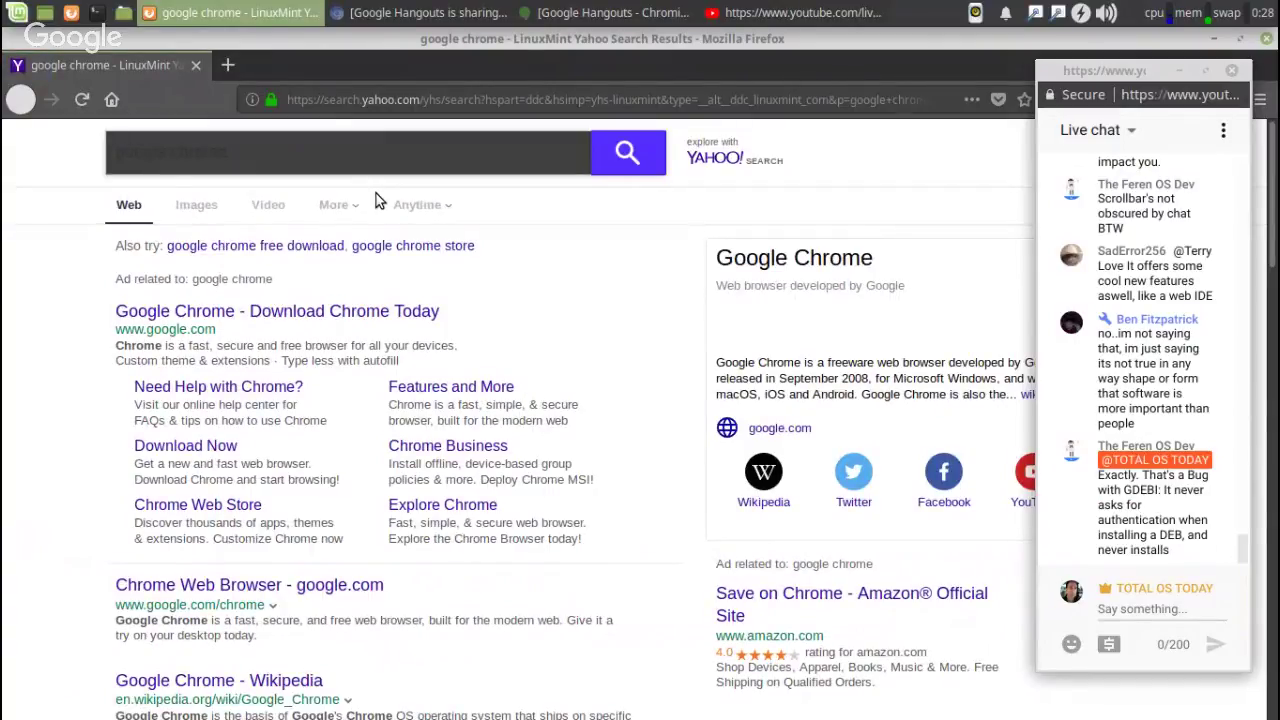
left_click(422, 313)
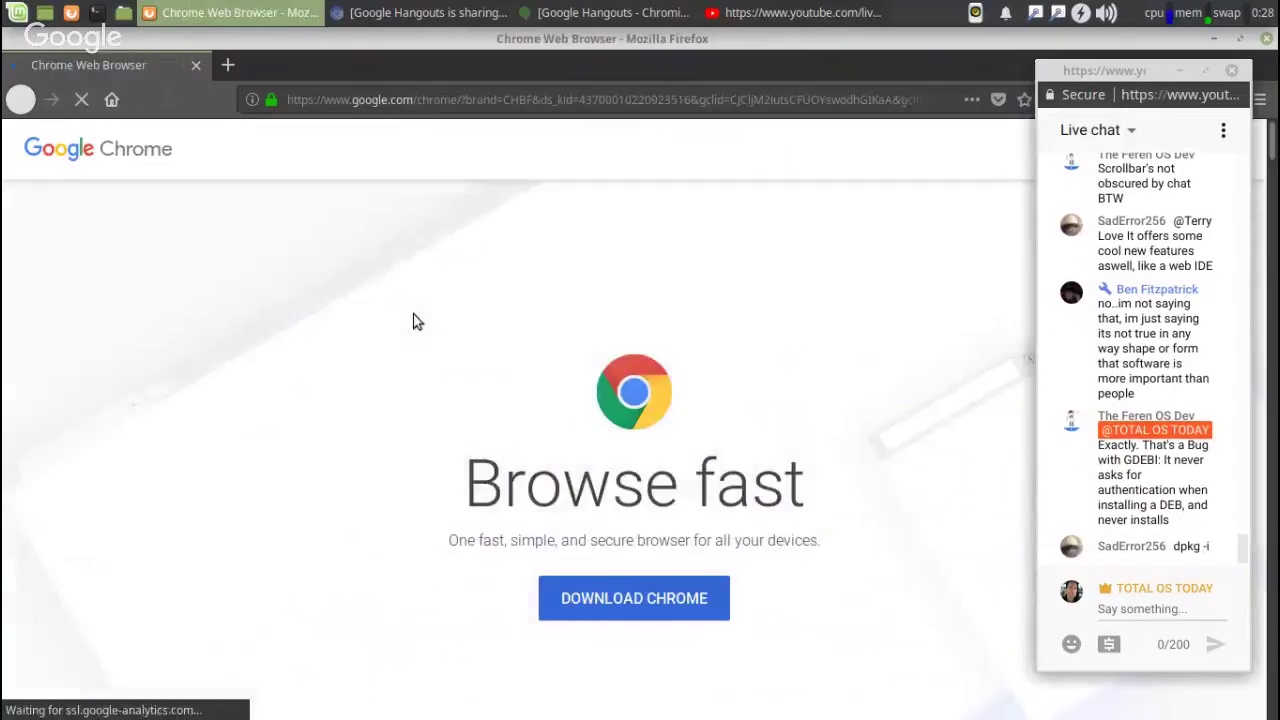
- Accept the terms for the 64 bit .deb package and save google-chrome-stable_current_amd64.deb as a file
left_click(596, 599)
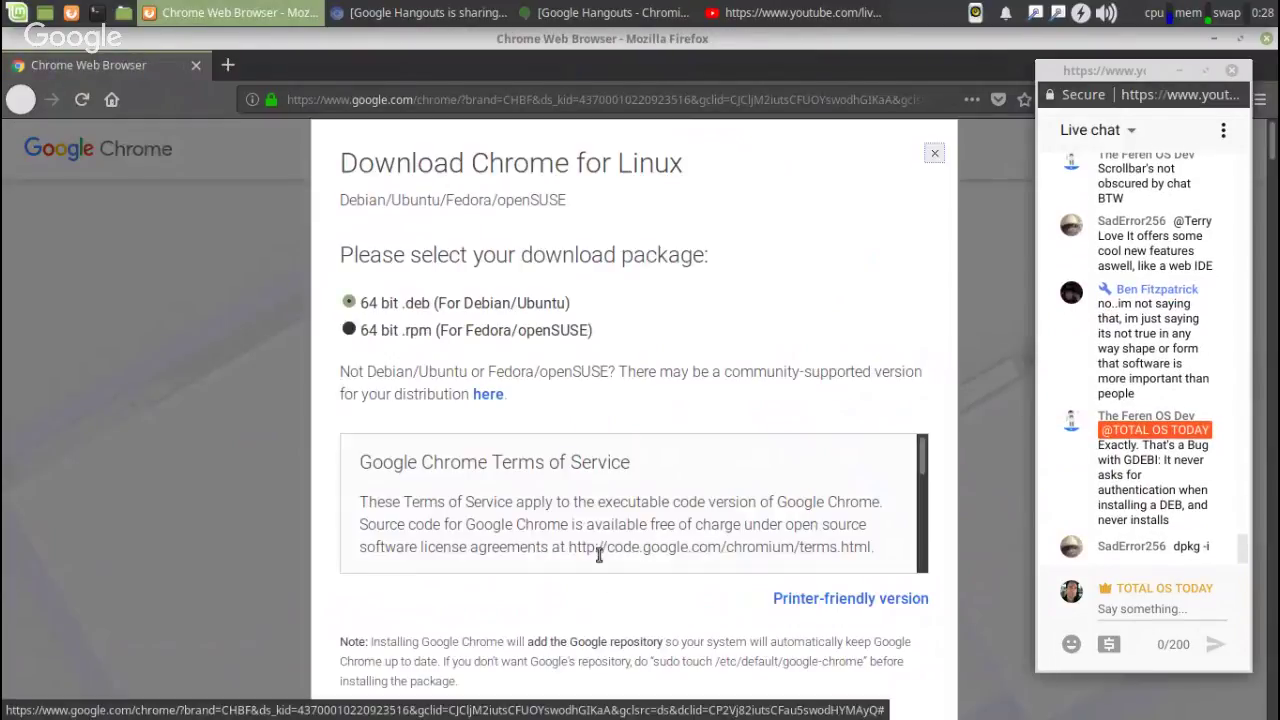
scroll(990, 432, "down", 4)
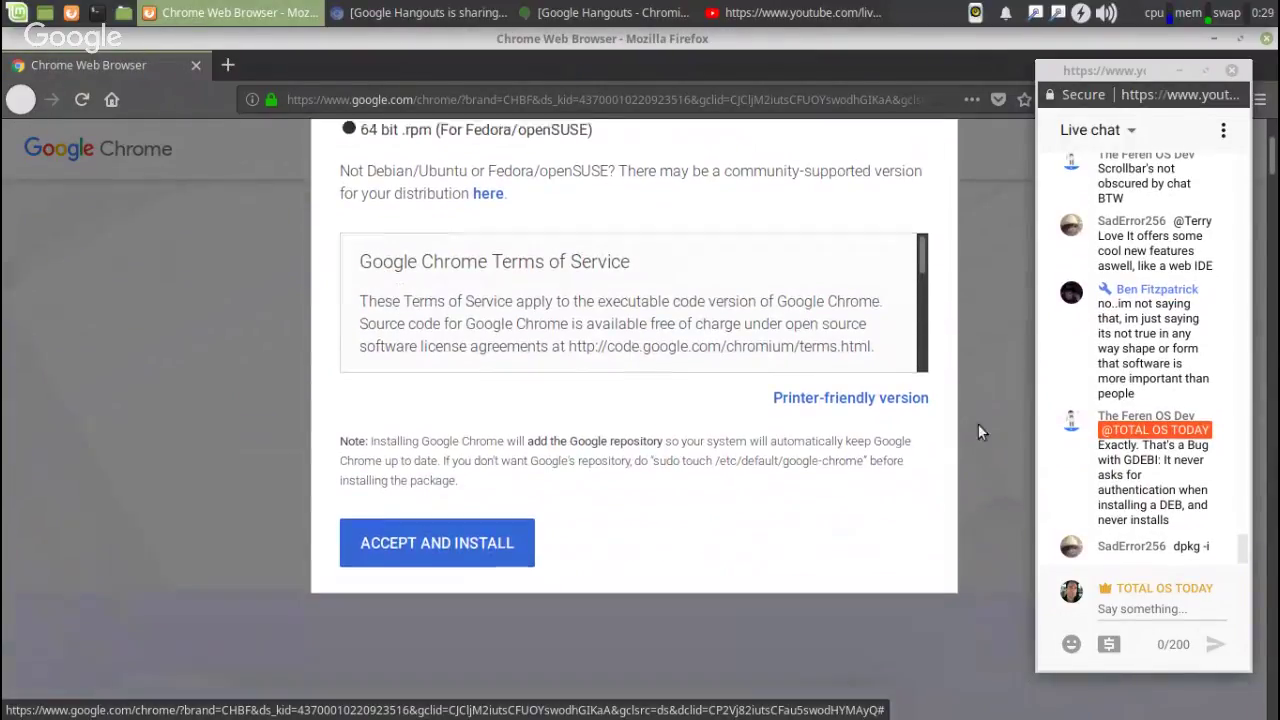
left_click(503, 528)
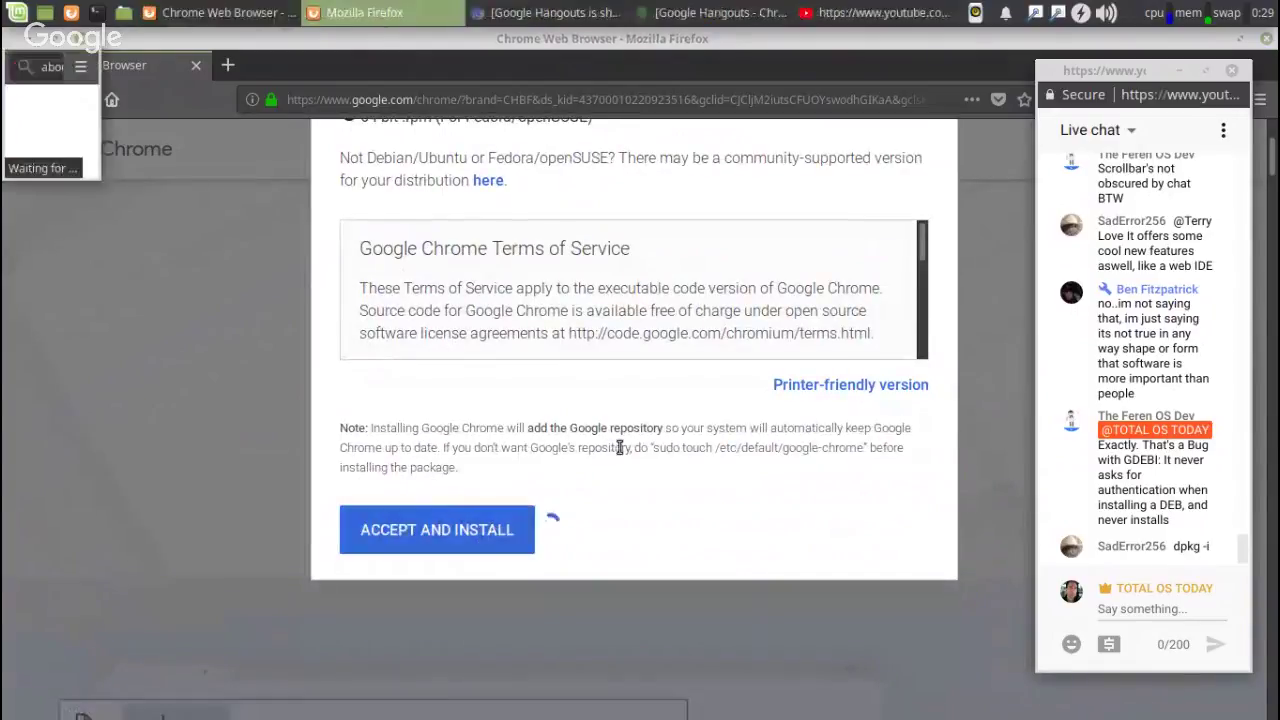
left_click(509, 399)
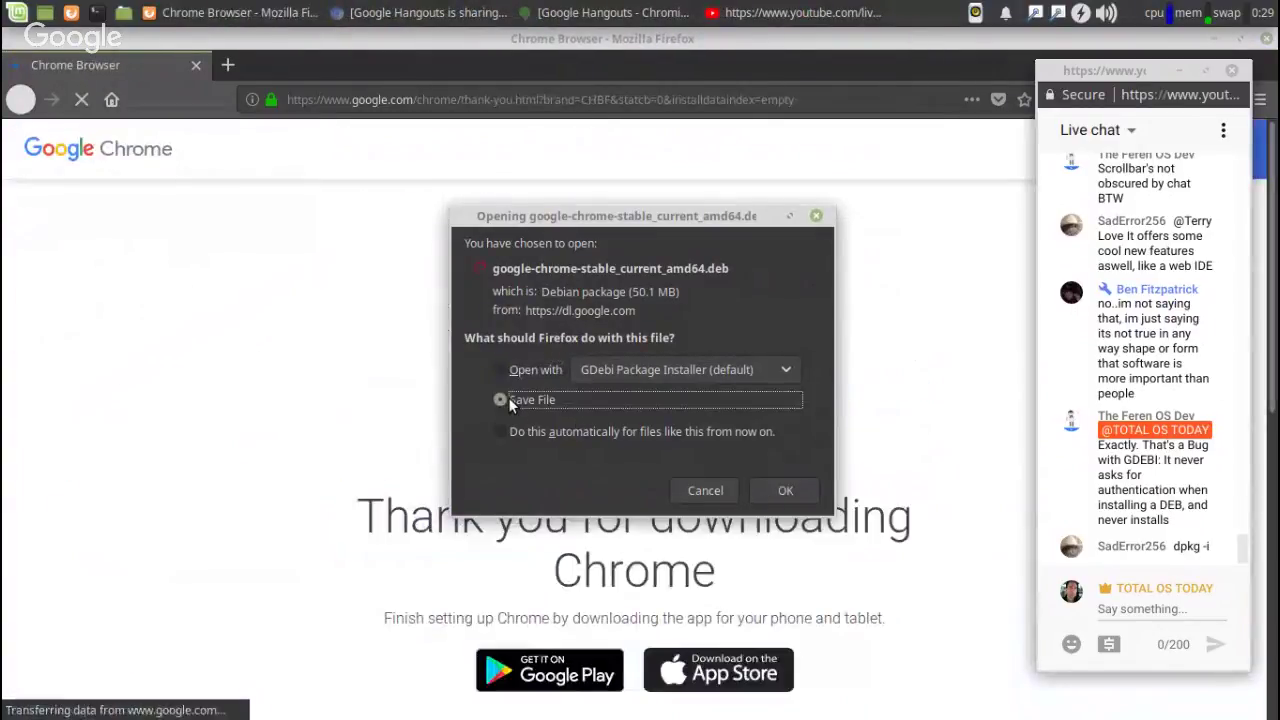
left_click(783, 491)
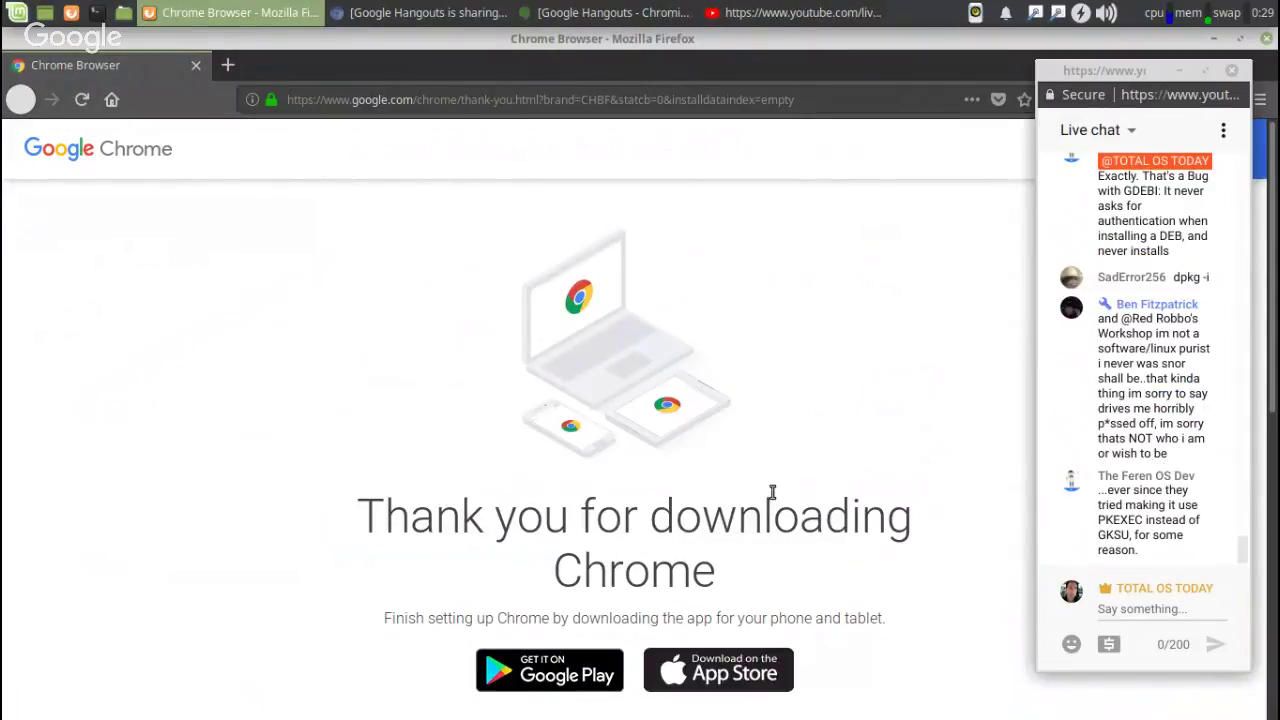
- Move the live chat off the browser's toolbar, review the recent downloads, and move the chat aside again
left_click_drag(1092, 70, 669, 111)
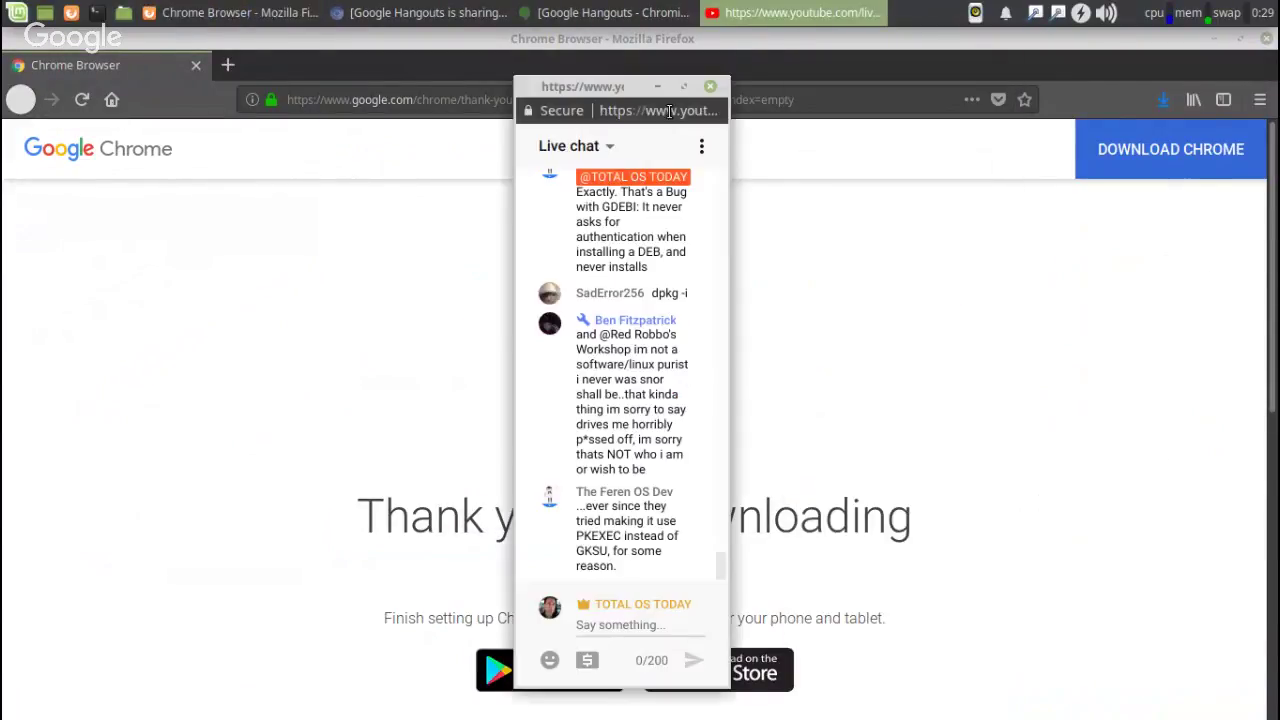
left_click(1165, 100)
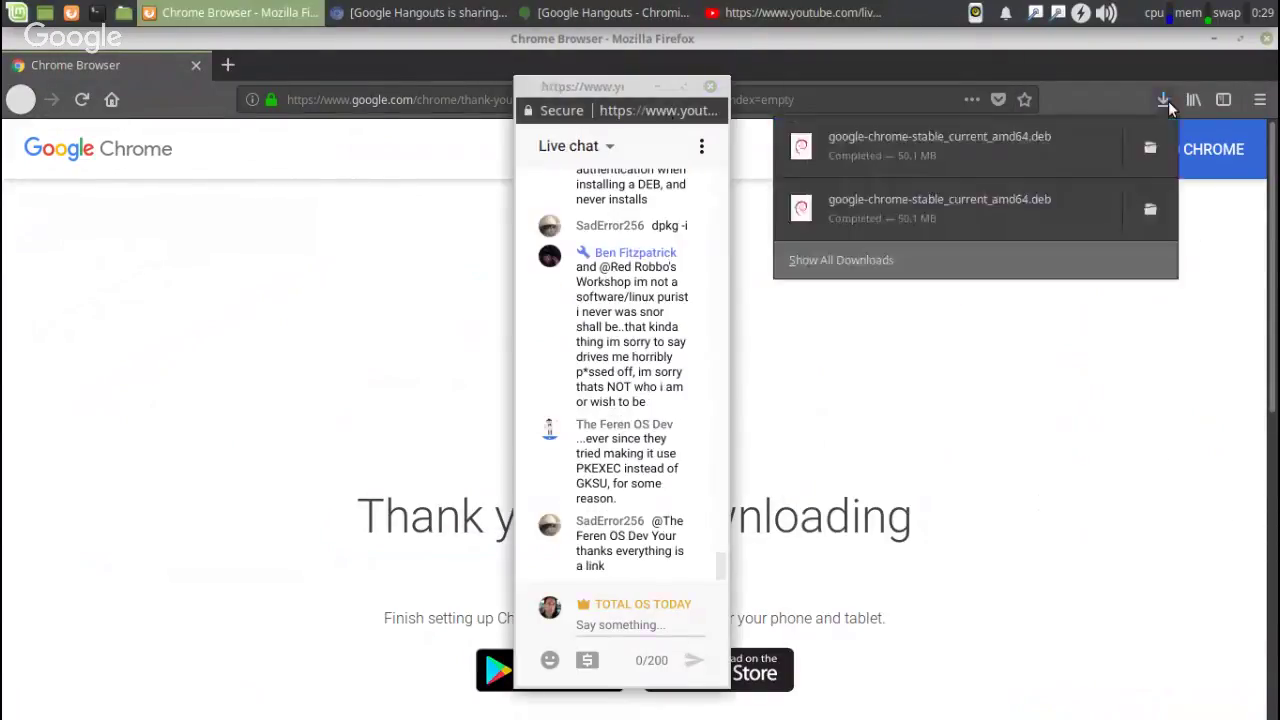
left_click(1029, 352)
left_click_drag(639, 94, 1068, 100)
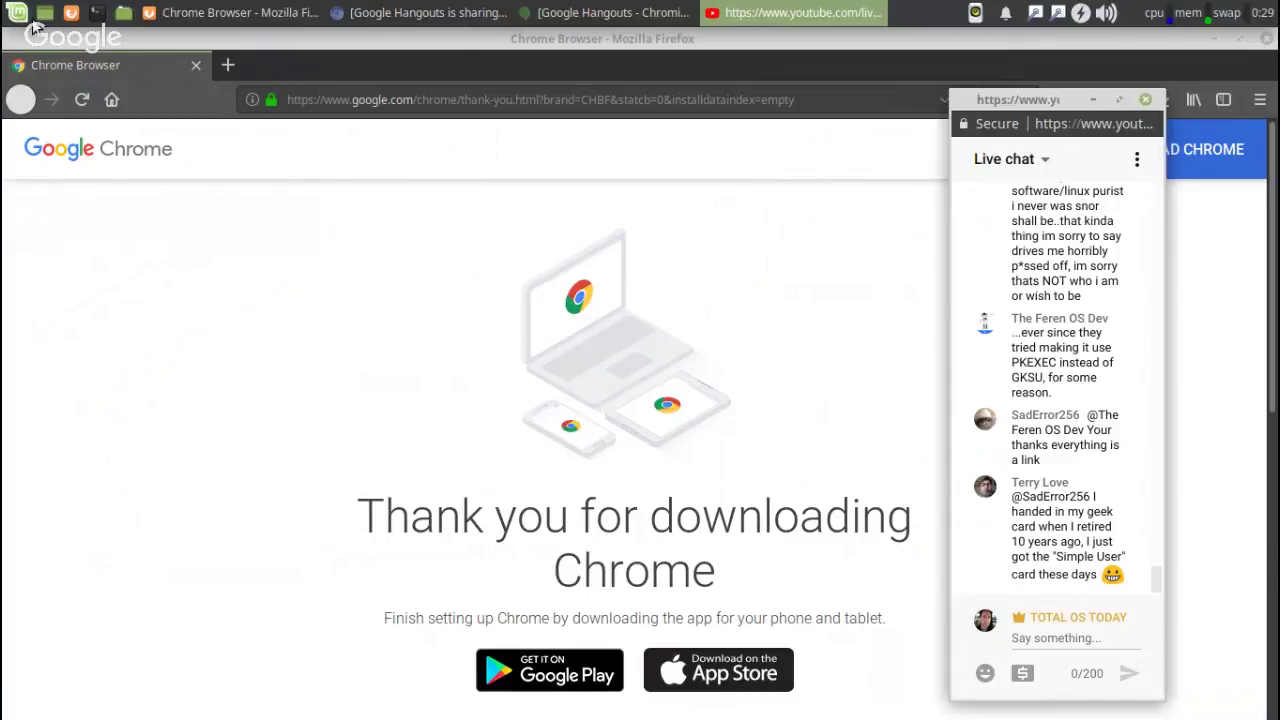
- Open the Google home page in a new browser tab and search it for "github microsoft"
left_click(230, 66)
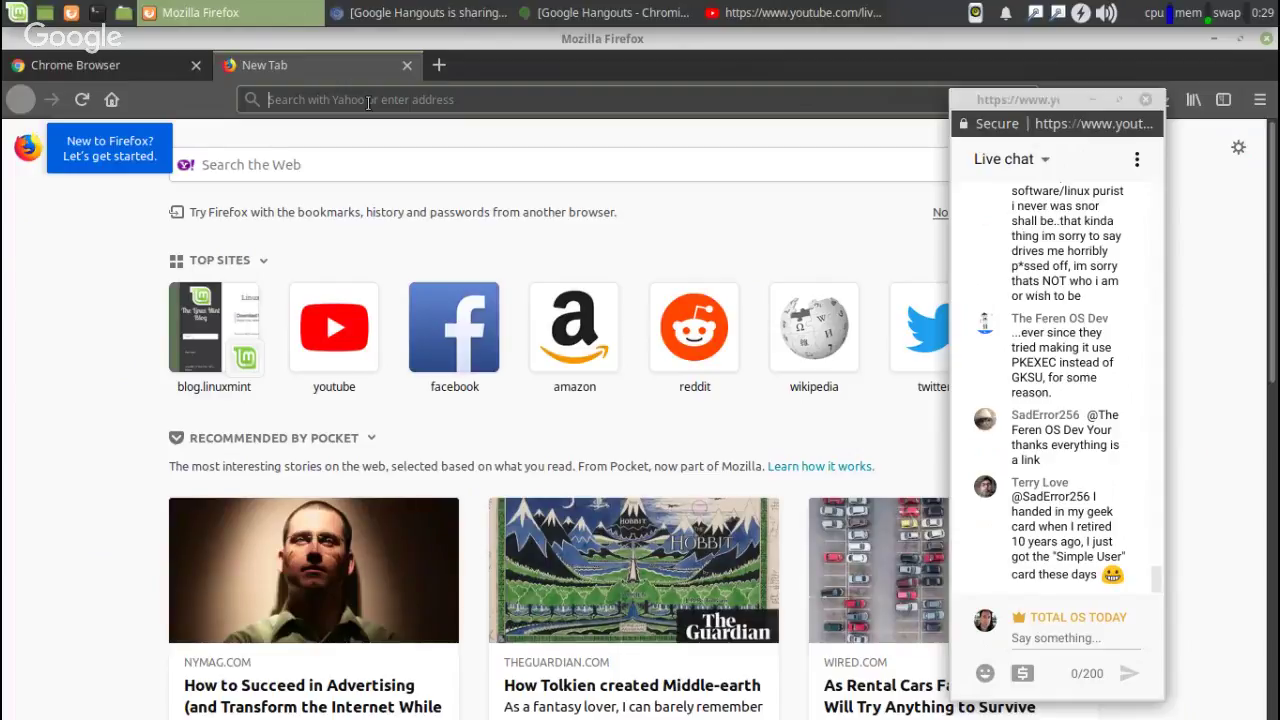
type("goo")
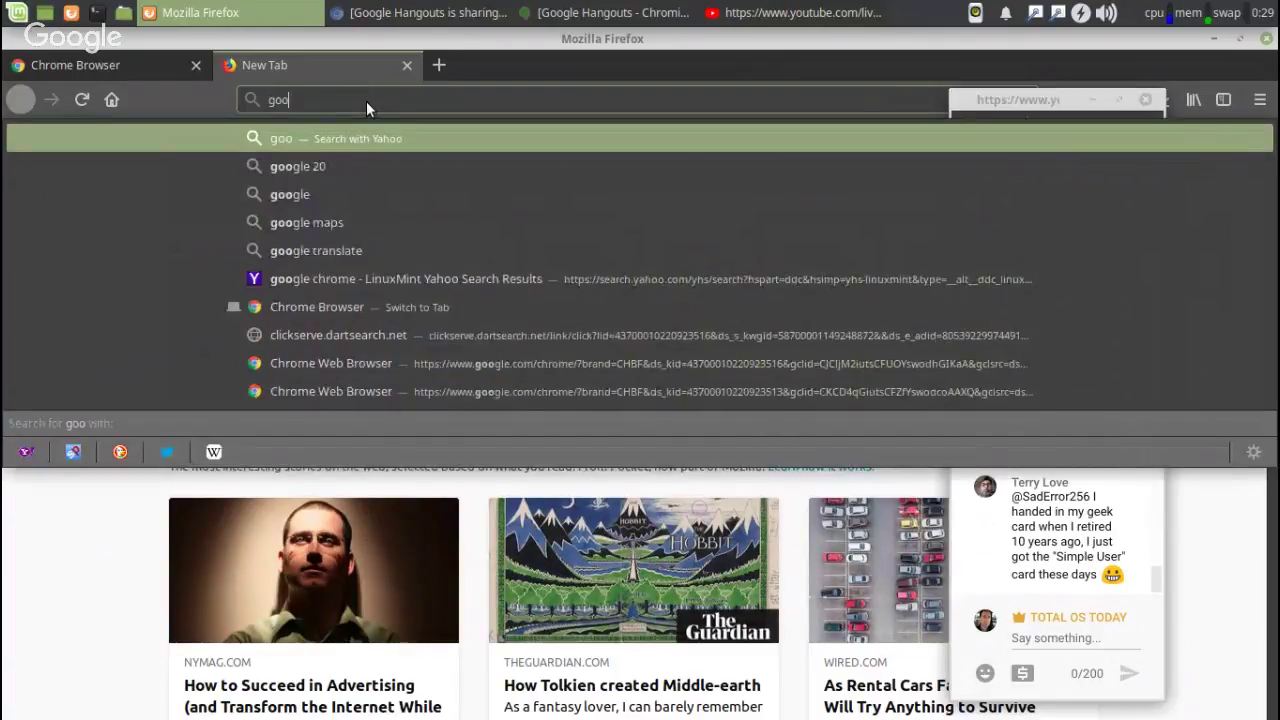
left_click(289, 199)
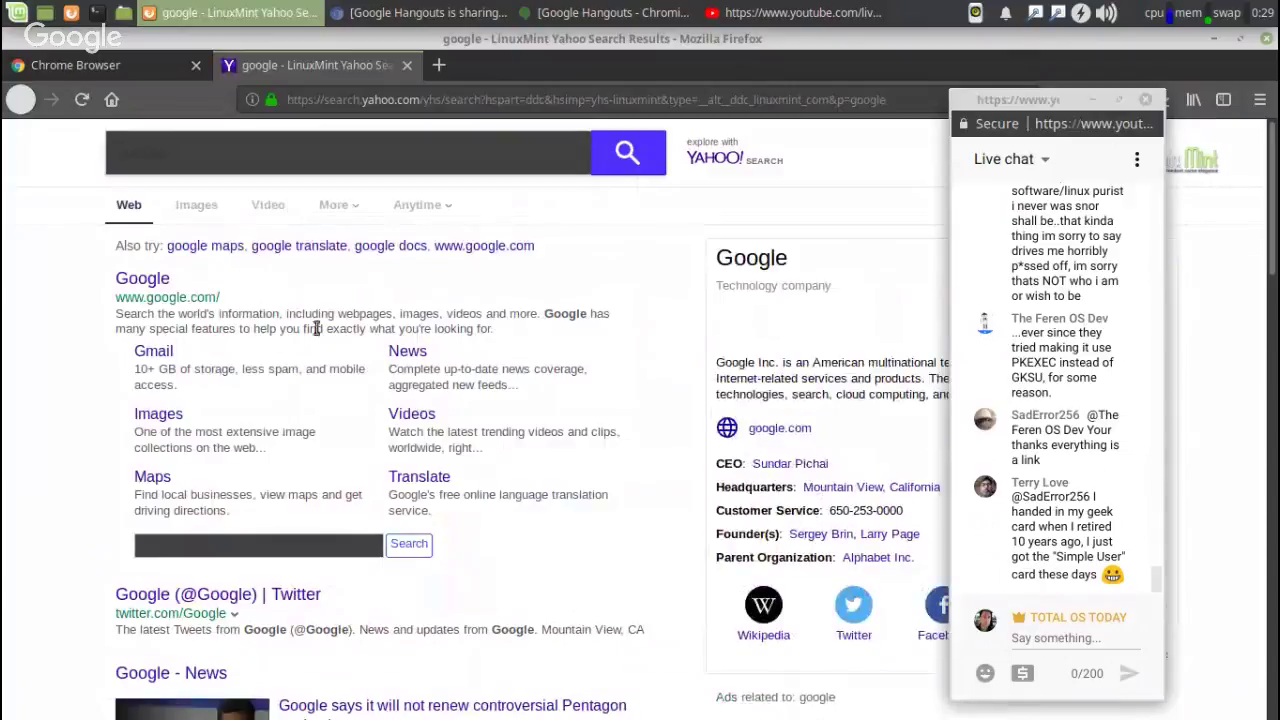
left_click(142, 282)
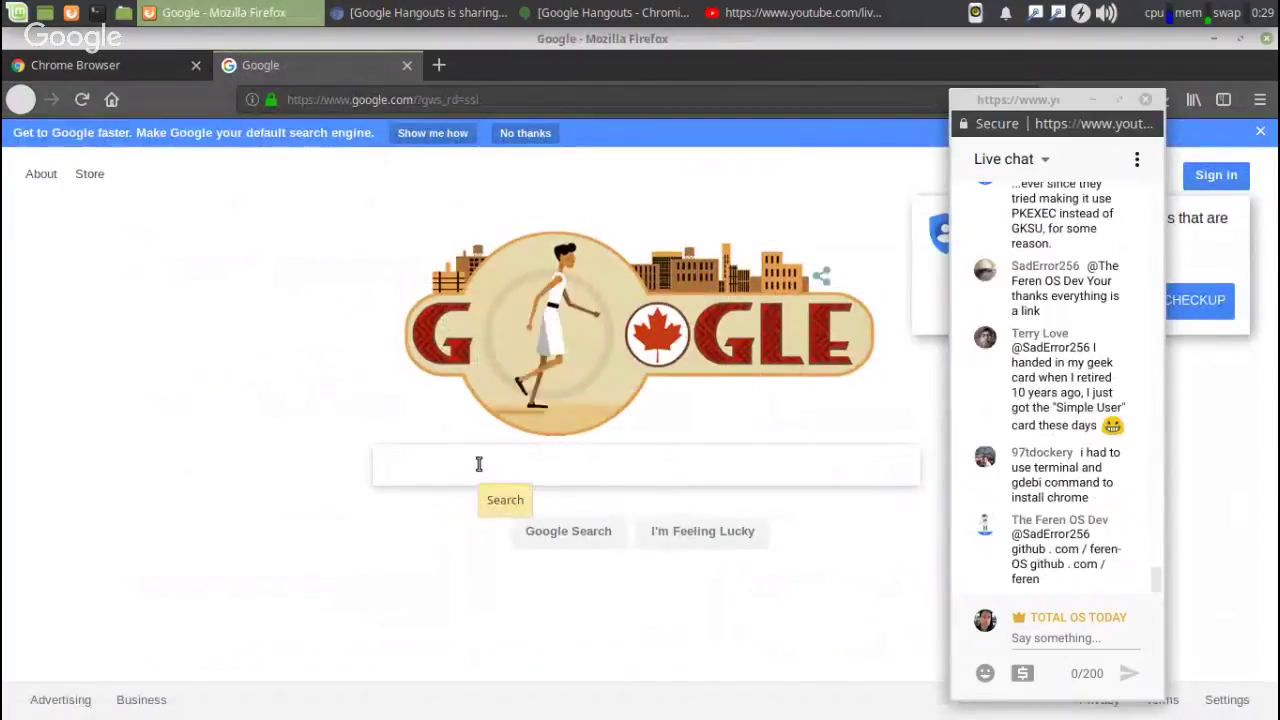
type("git")
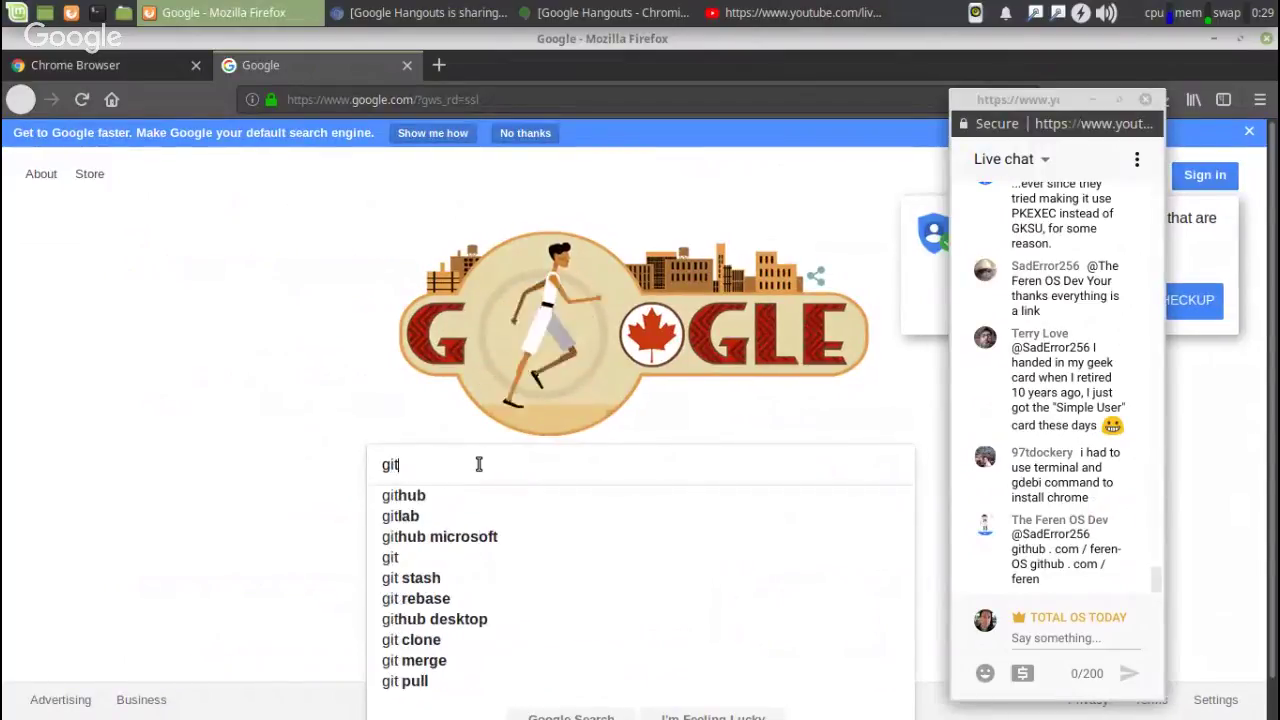
left_click(440, 536)
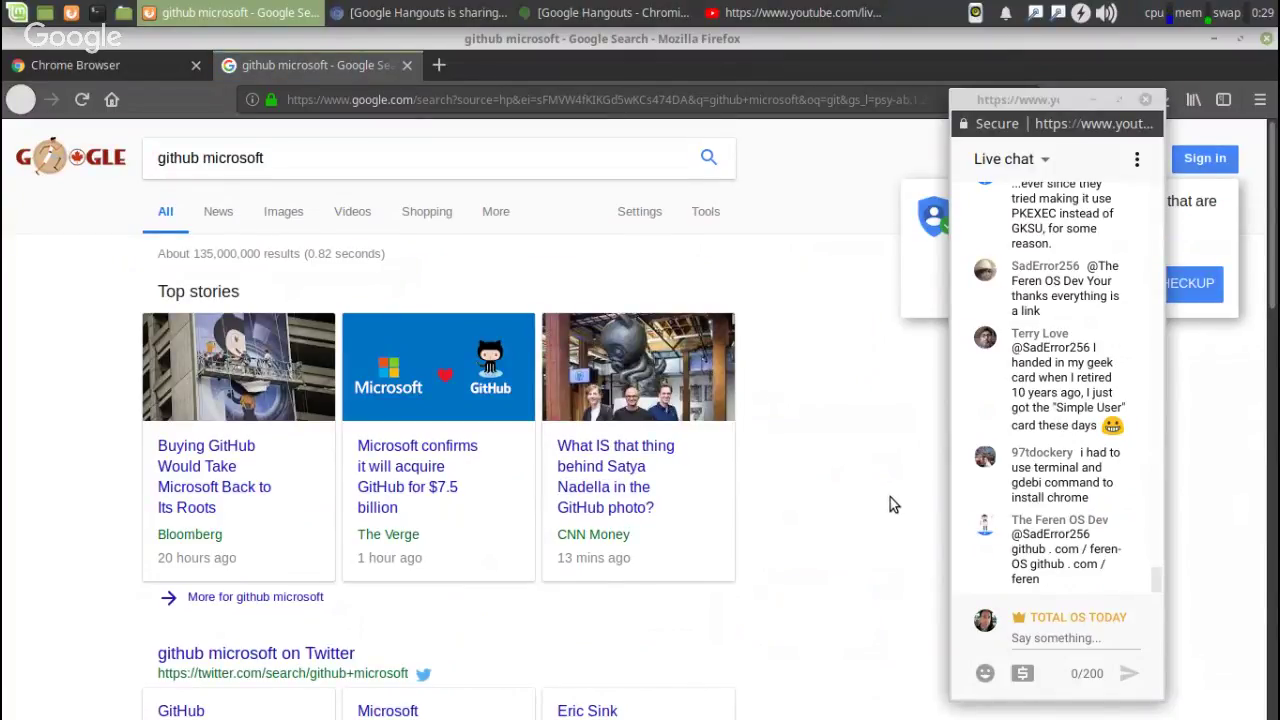
- Look through the top stories, Twitter posts and web results about Microsoft acquiring GitHub
scroll(890, 500, "down", 3)
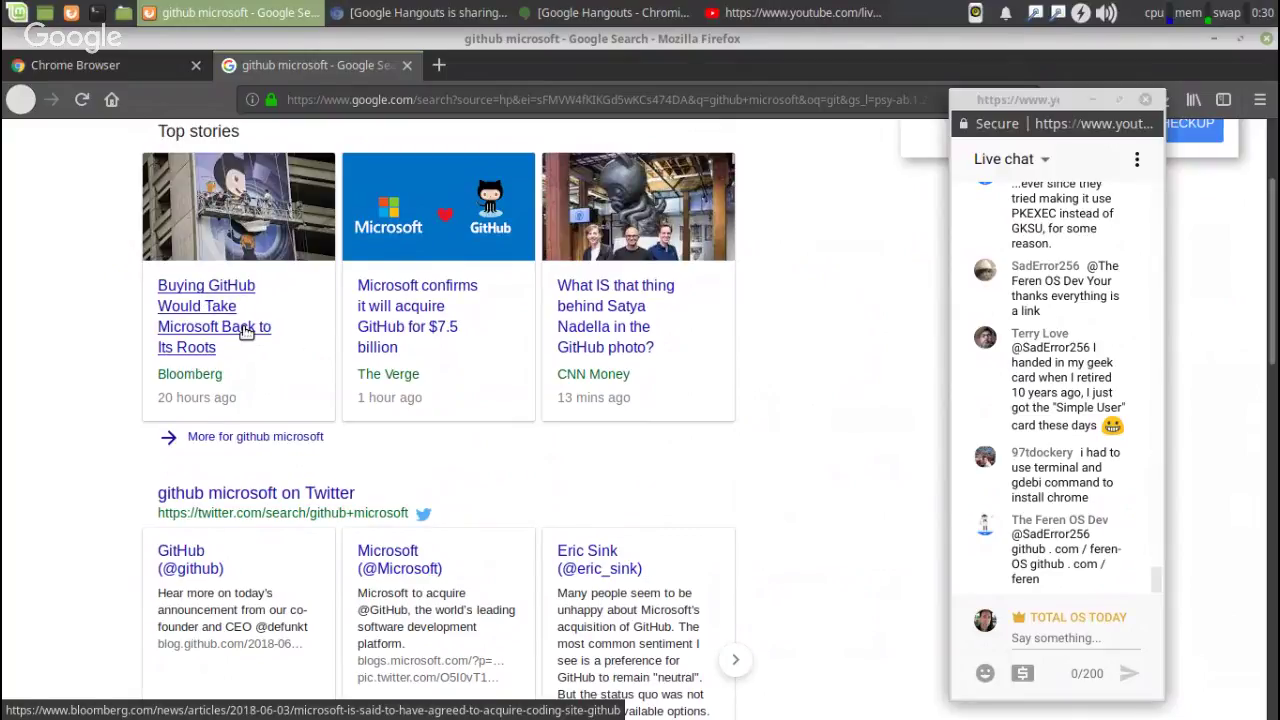
scroll(246, 332, "down", 3)
scroll(246, 332, "down", 3)
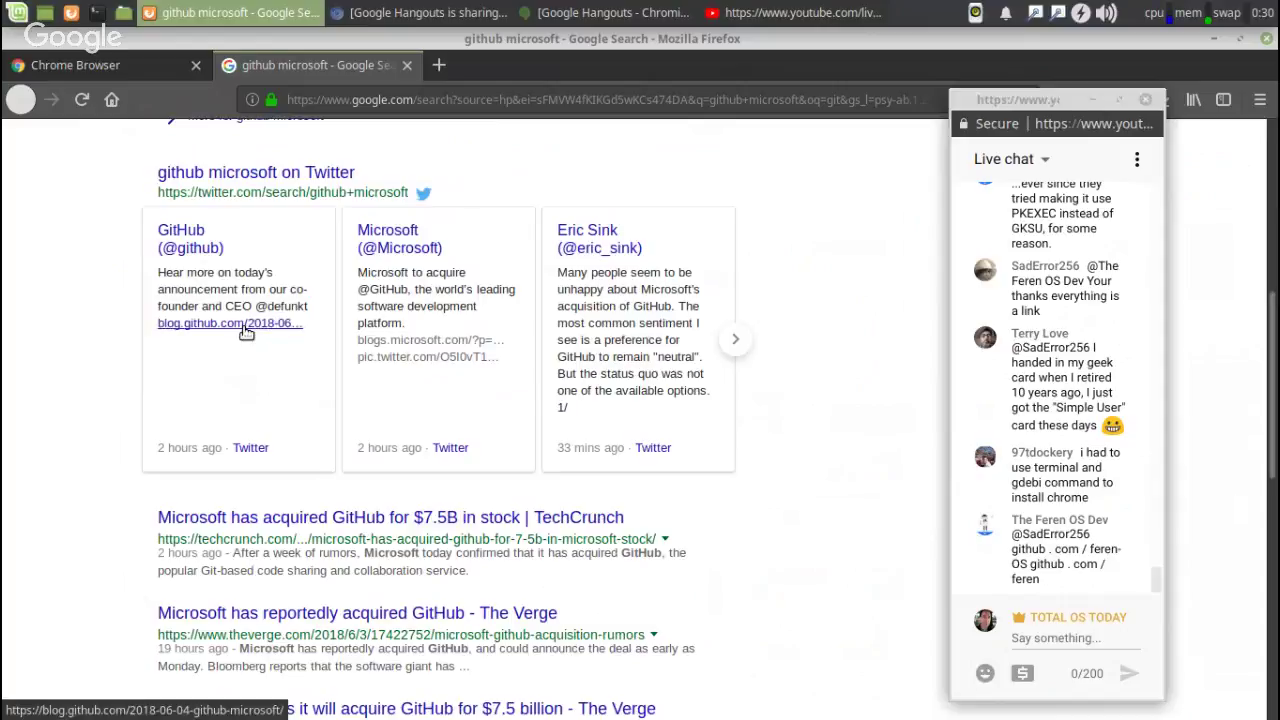
scroll(246, 332, "down", 5)
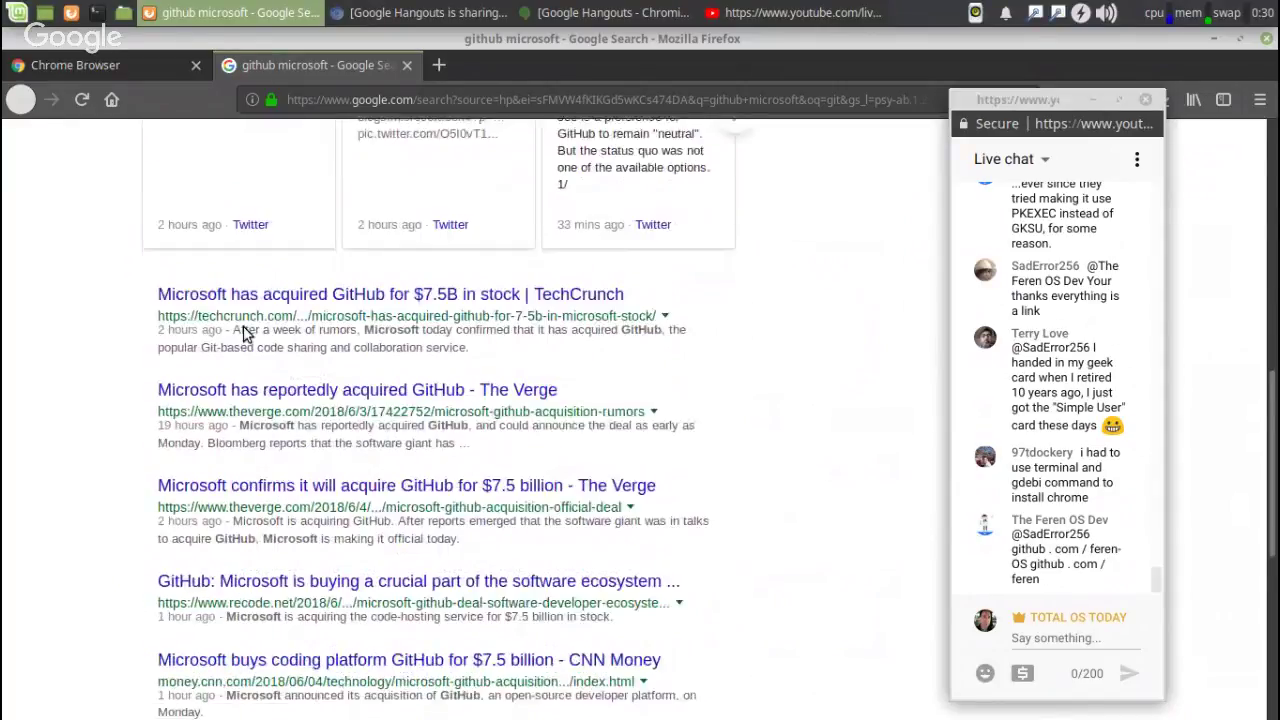
scroll(246, 332, "down", 2)
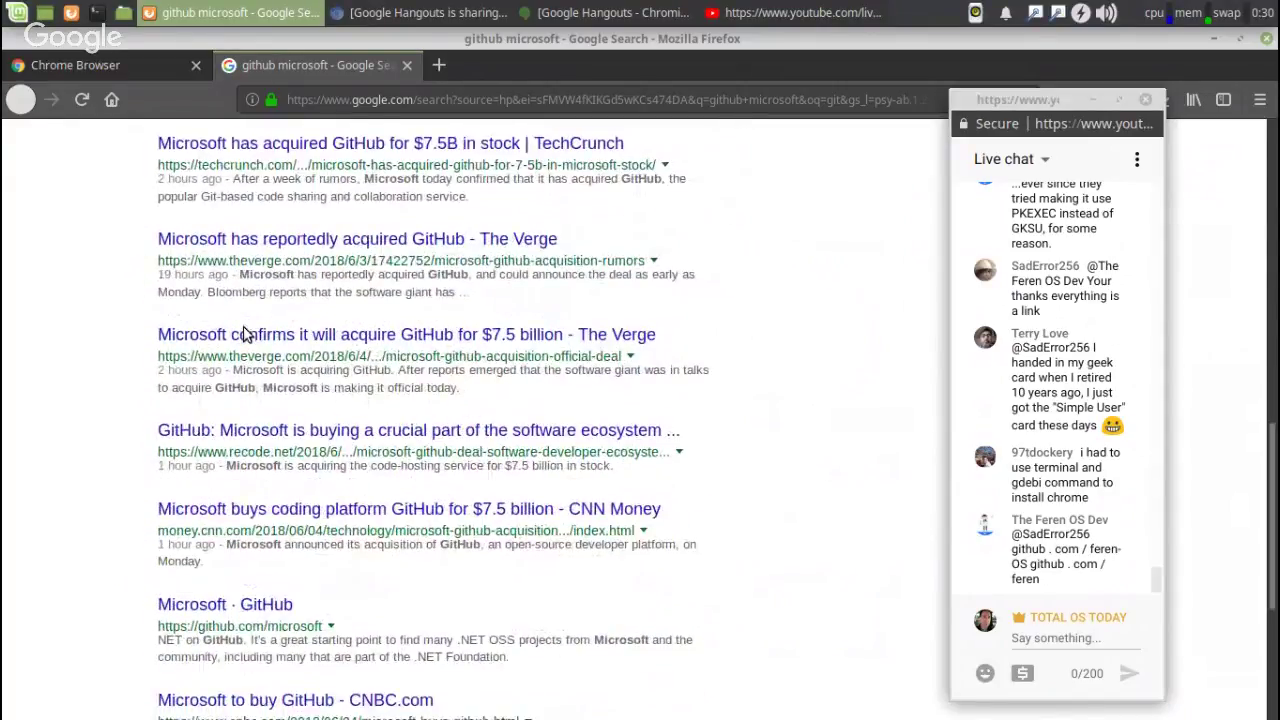
scroll(246, 334, "down", 5)
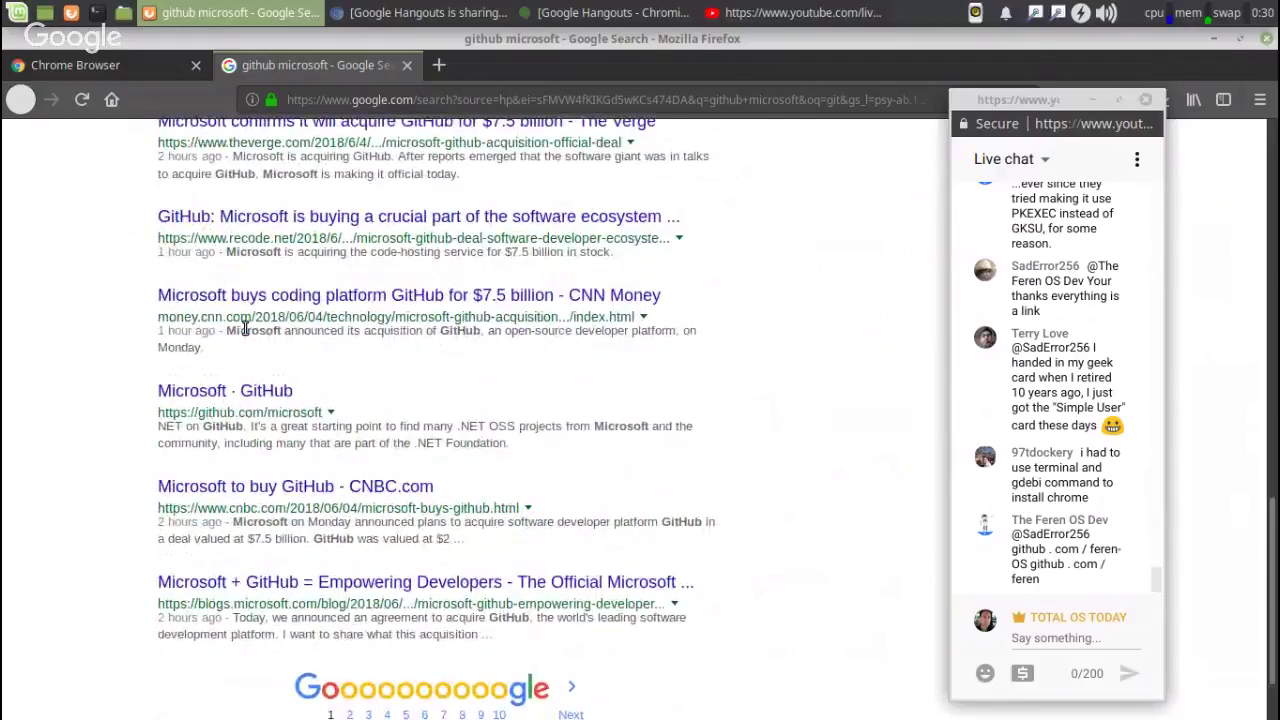
scroll(246, 332, "up", 9)
scroll(245, 330, "up", 8)
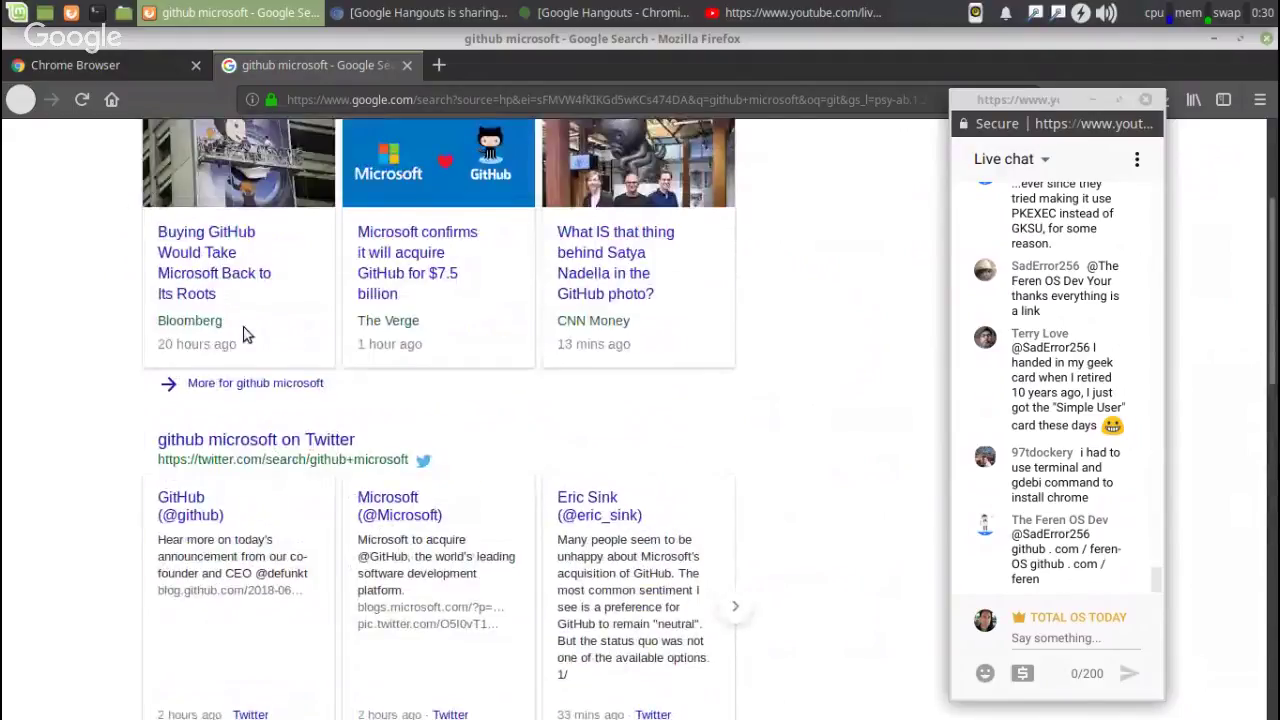
scroll(240, 340, "up", 2)
- Open the Bloomberg article "Buying GitHub Would Take Microsoft Back to Its Roots", read through it and minimize the browser
left_click(231, 348)
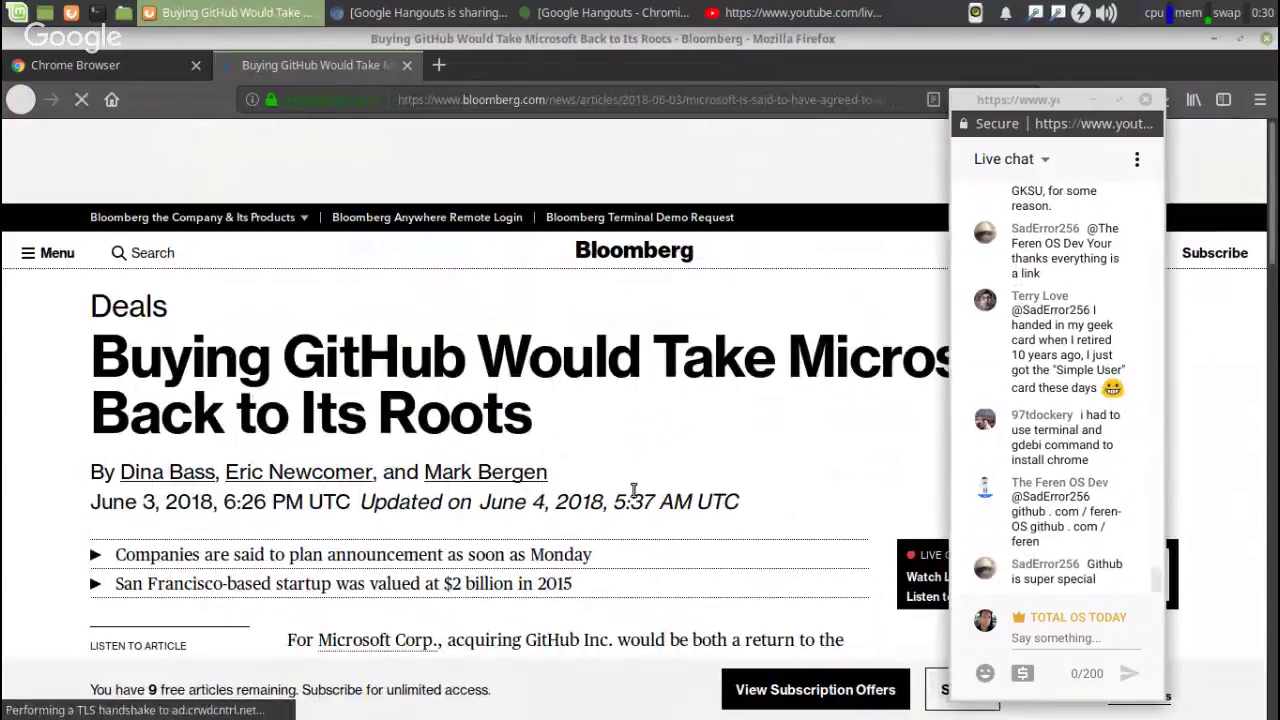
scroll(737, 457, "down", 2)
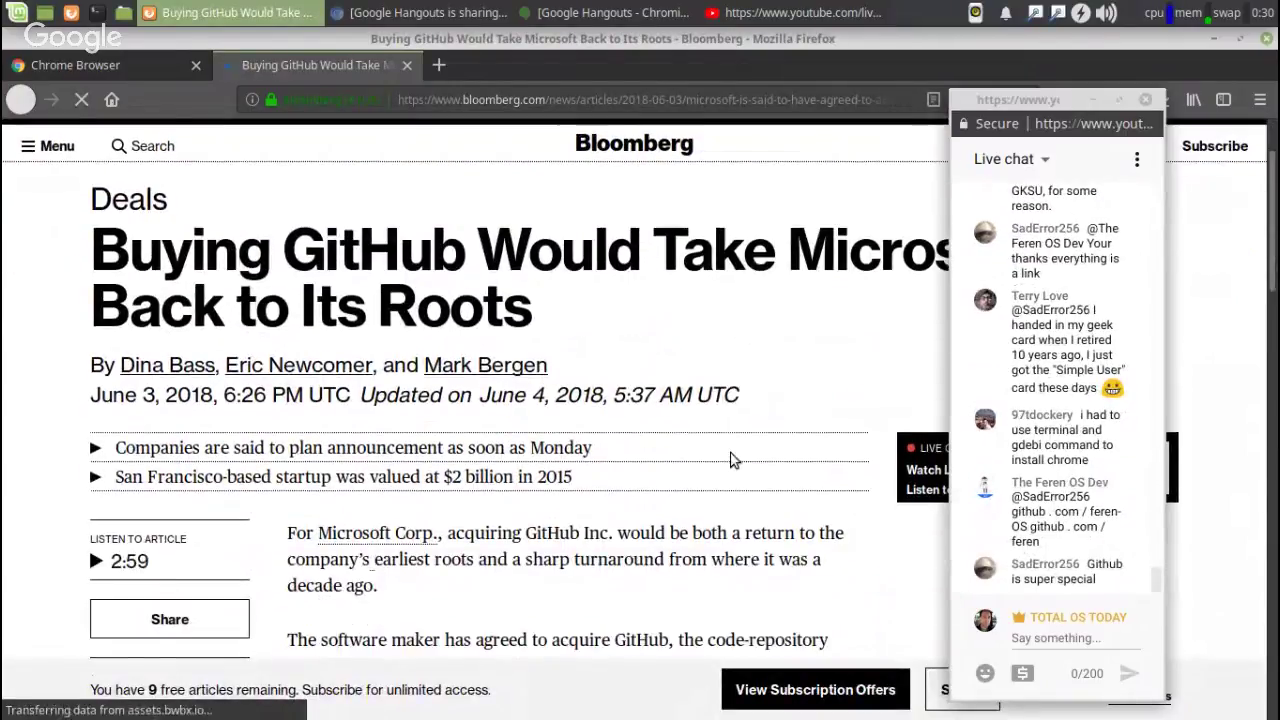
scroll(731, 459, "down", 2)
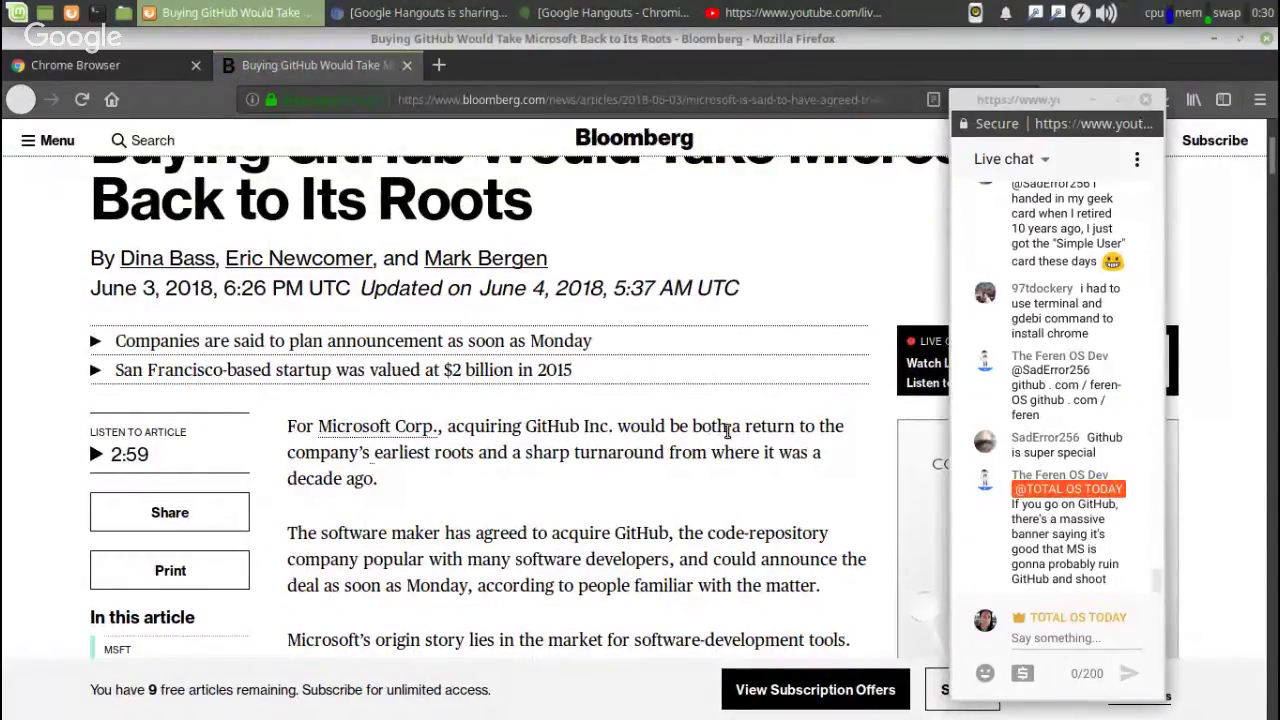
scroll(727, 431, "down", 2)
scroll(727, 431, "down", 2)
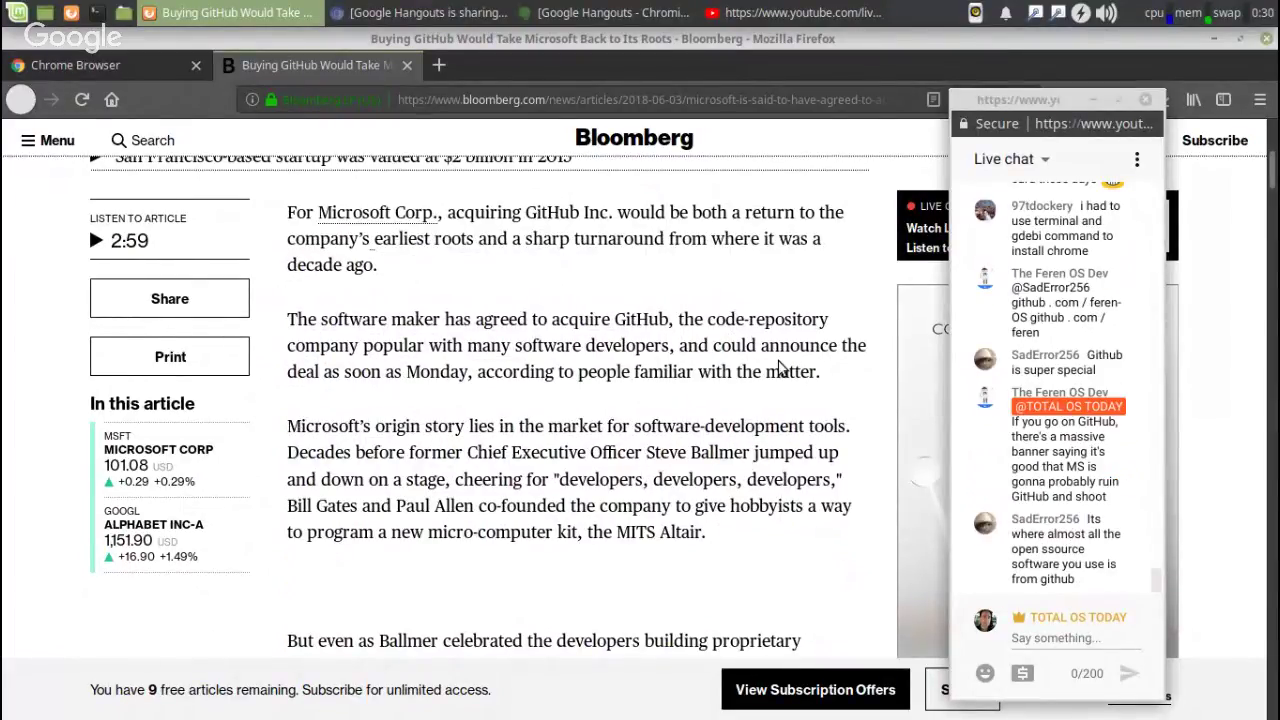
scroll(780, 368, "down", 4)
scroll(780, 362, "down", 3)
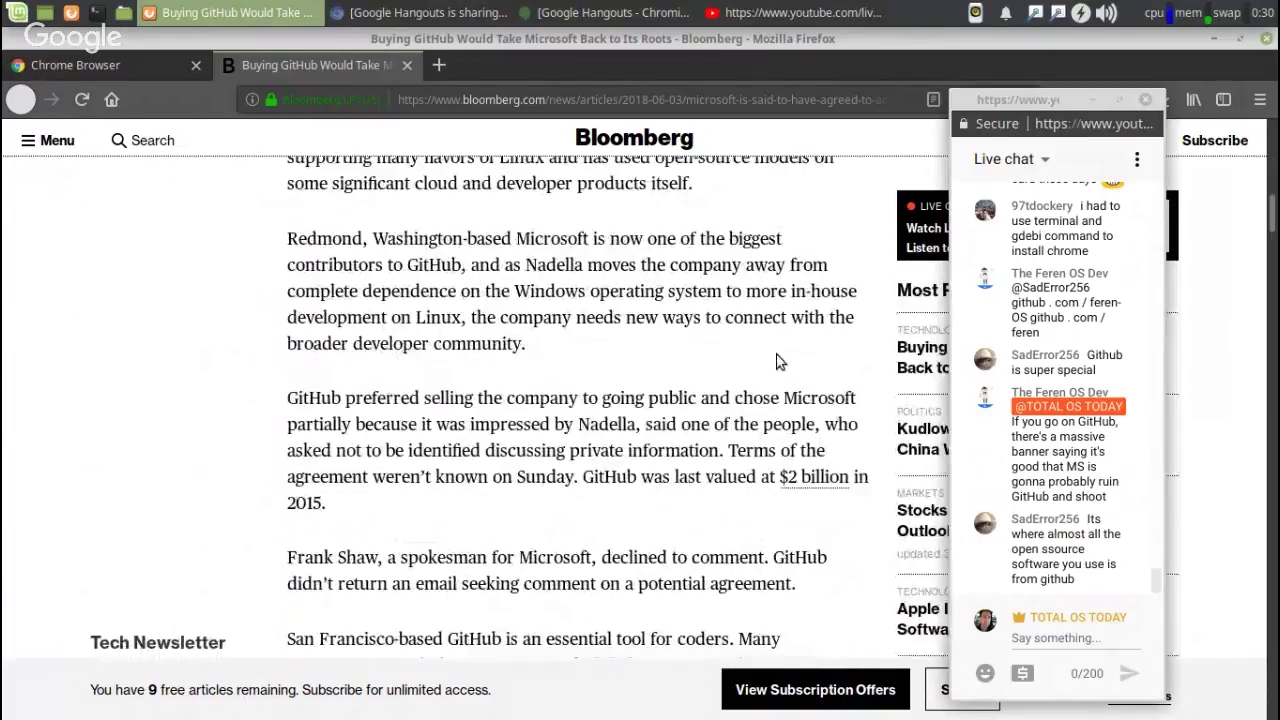
left_click(1213, 39)
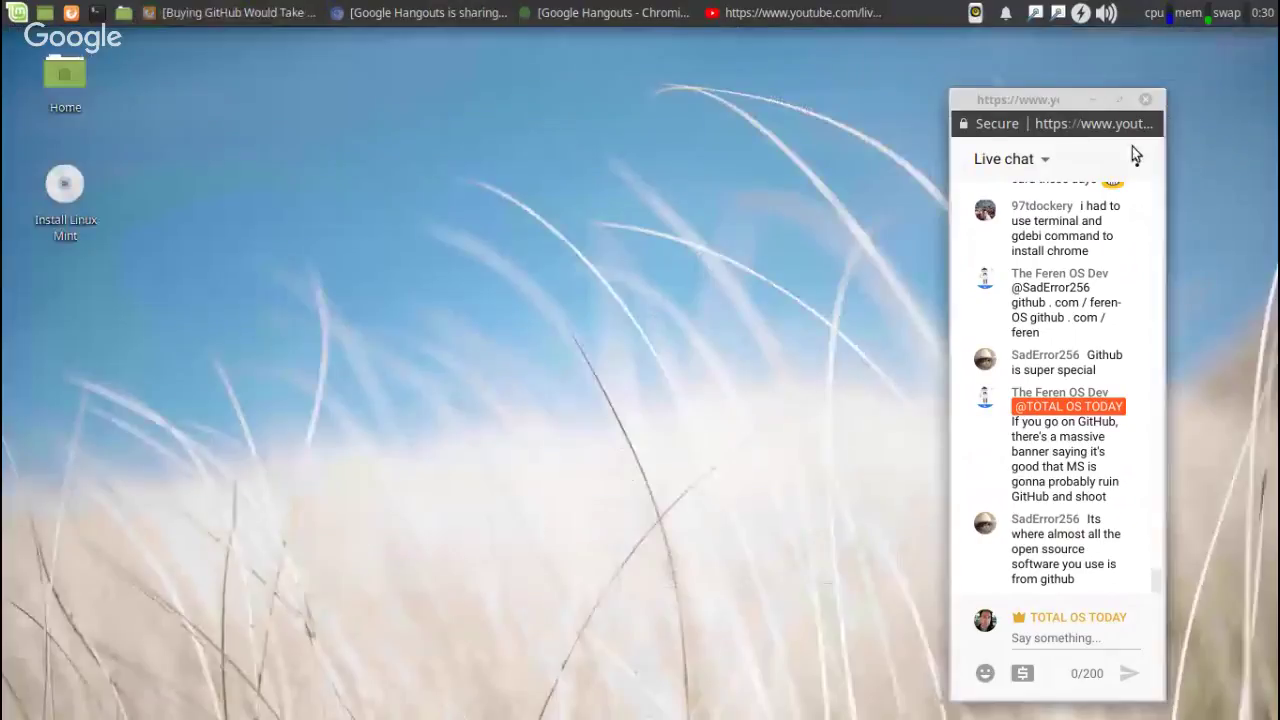
- Check the Google Hangouts broadcast window, minimize it and move the live chat to the middle of the desktop
left_click_drag(1062, 100, 1068, 69)
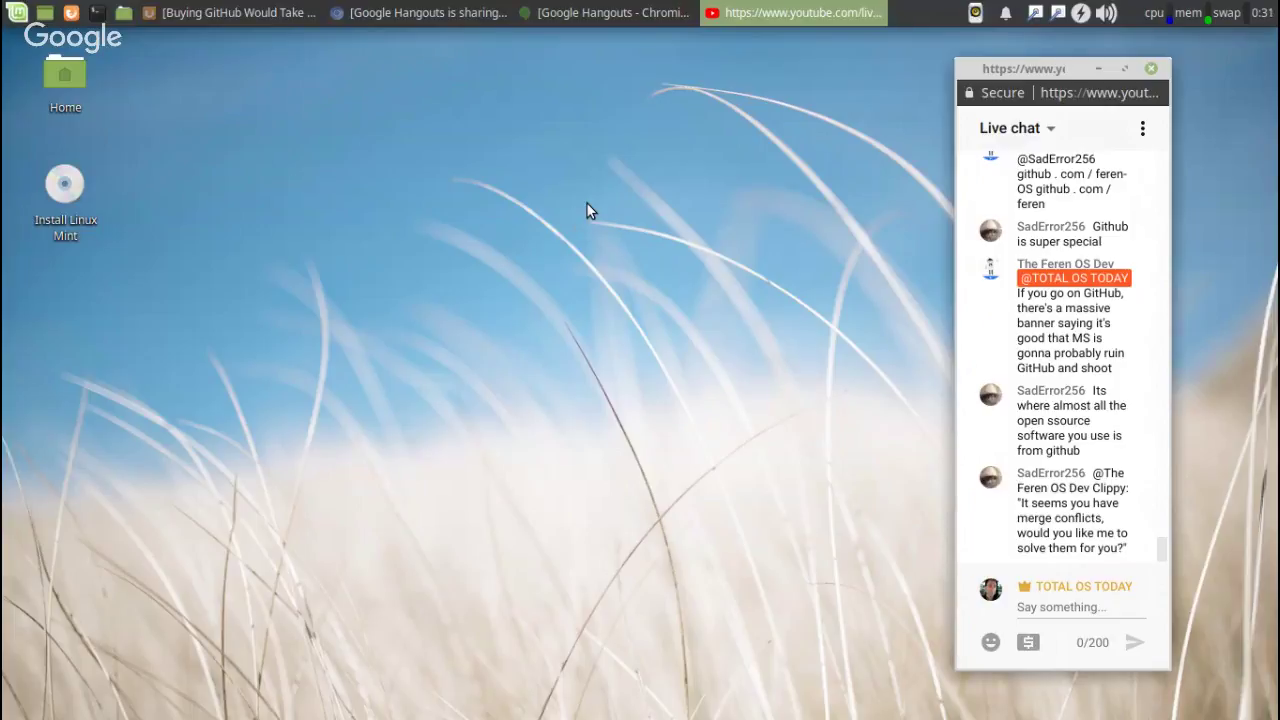
left_click(566, 11)
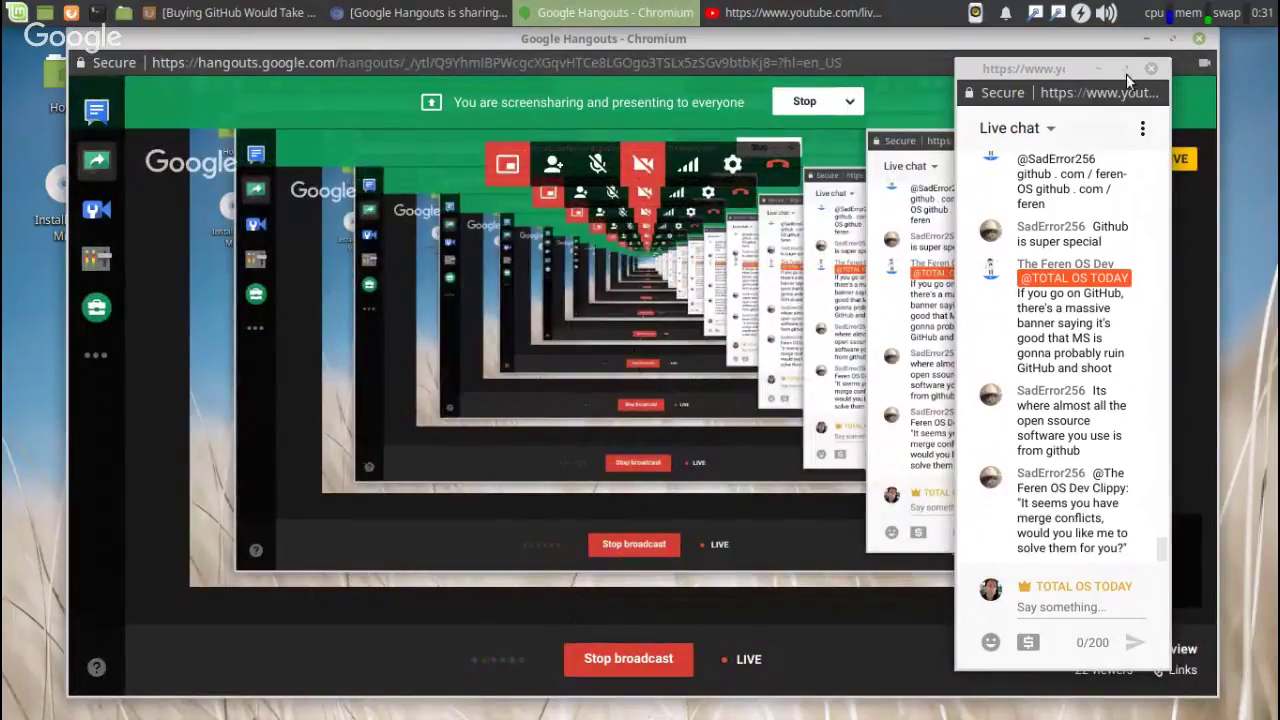
left_click(1147, 38)
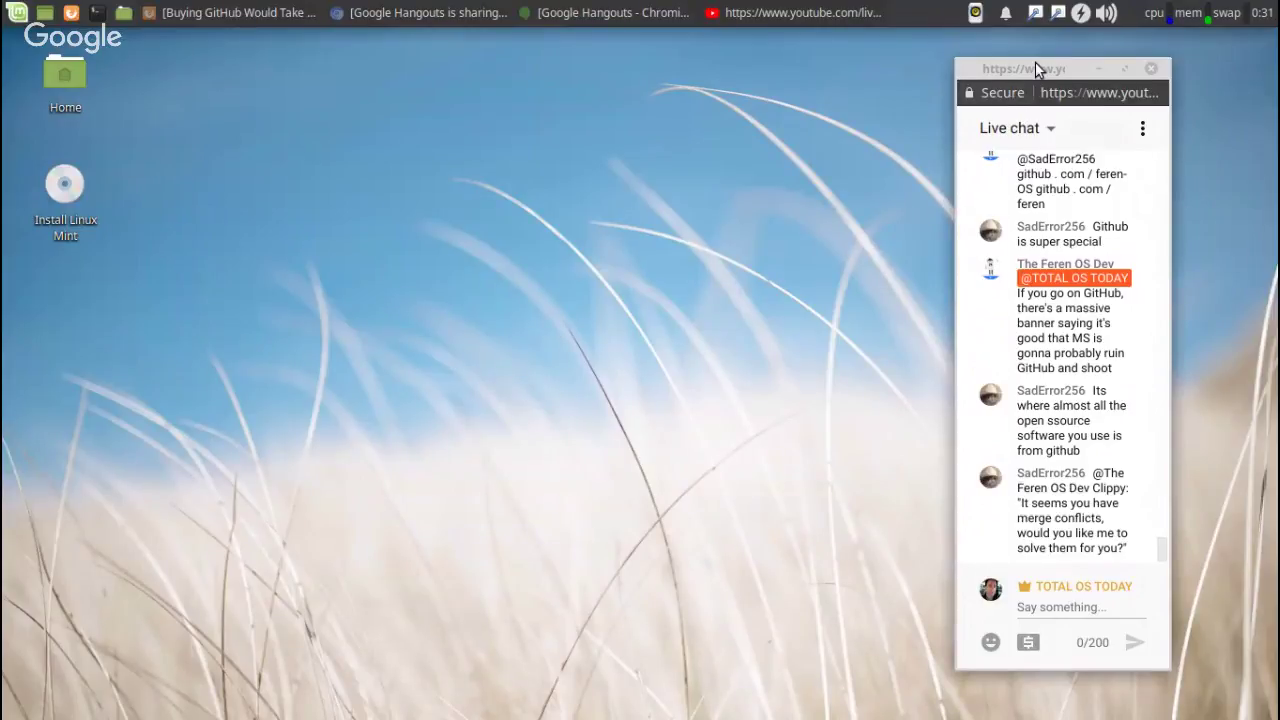
left_click_drag(1035, 63, 624, 65)
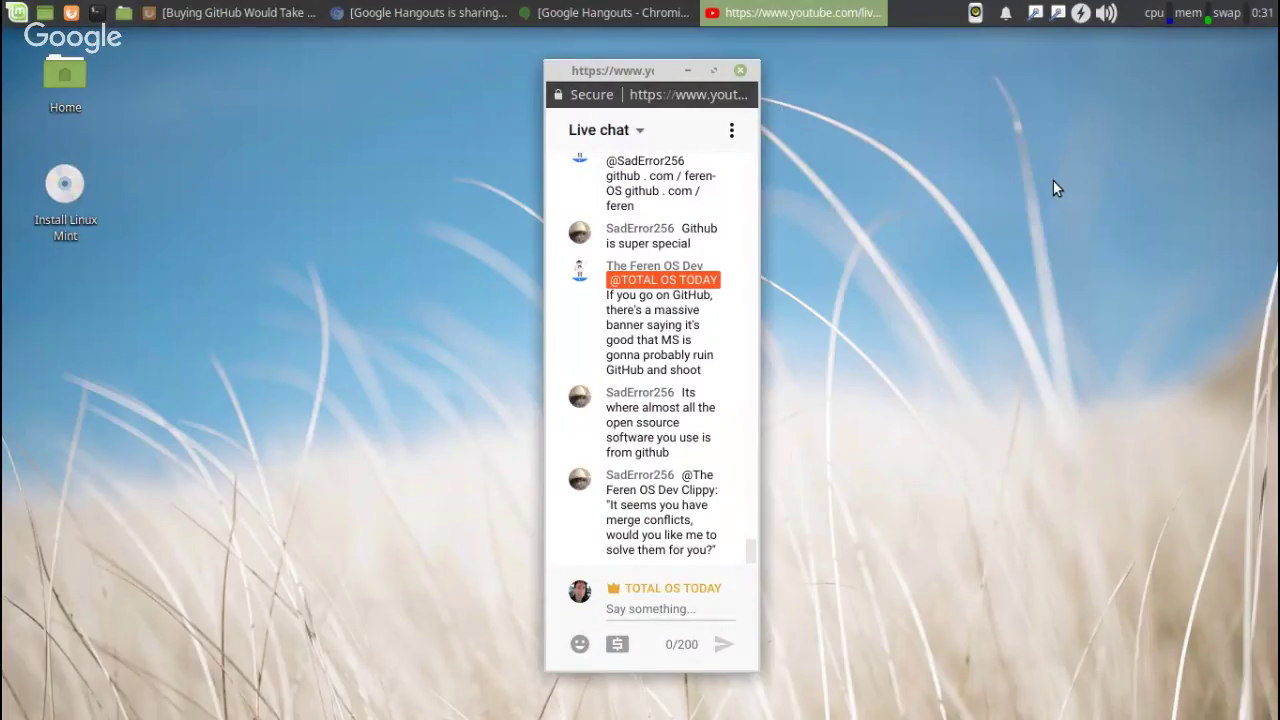
- Open the System Load Monitor properties, move the live chat off them, review the settings and close them
right_click(1183, 20)
left_click(1142, 66)
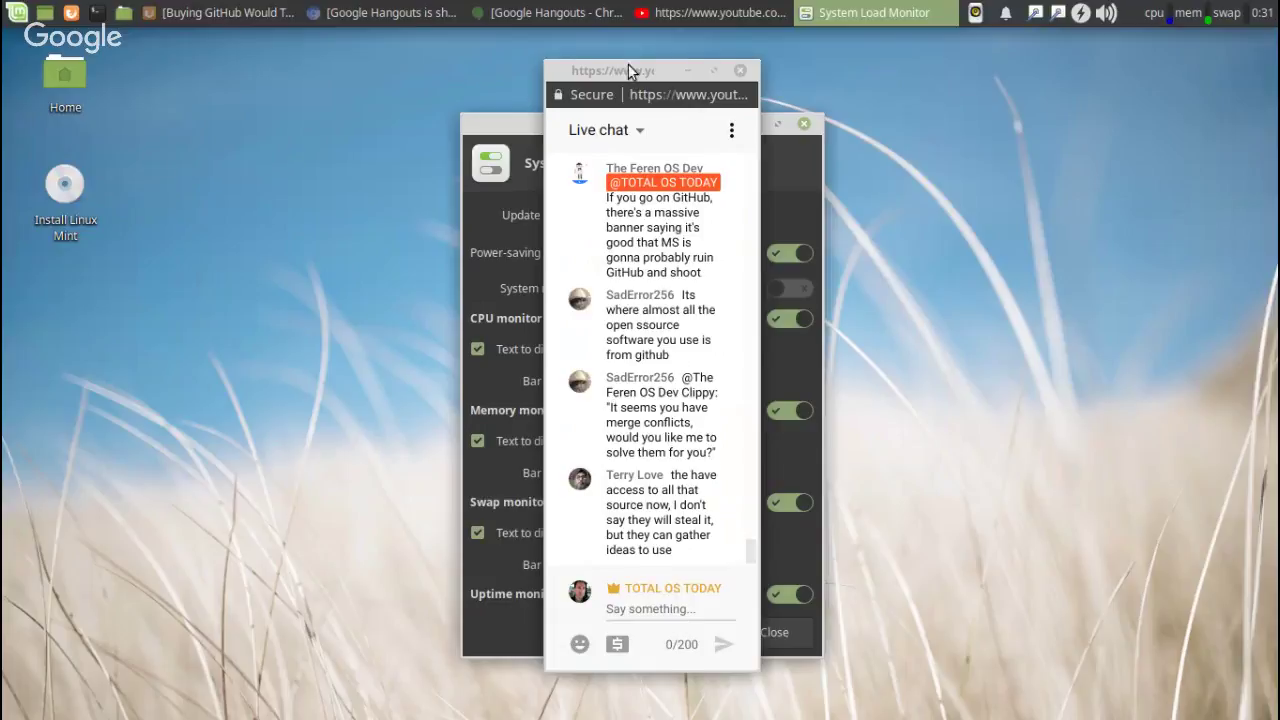
left_click_drag(630, 73, 993, 83)
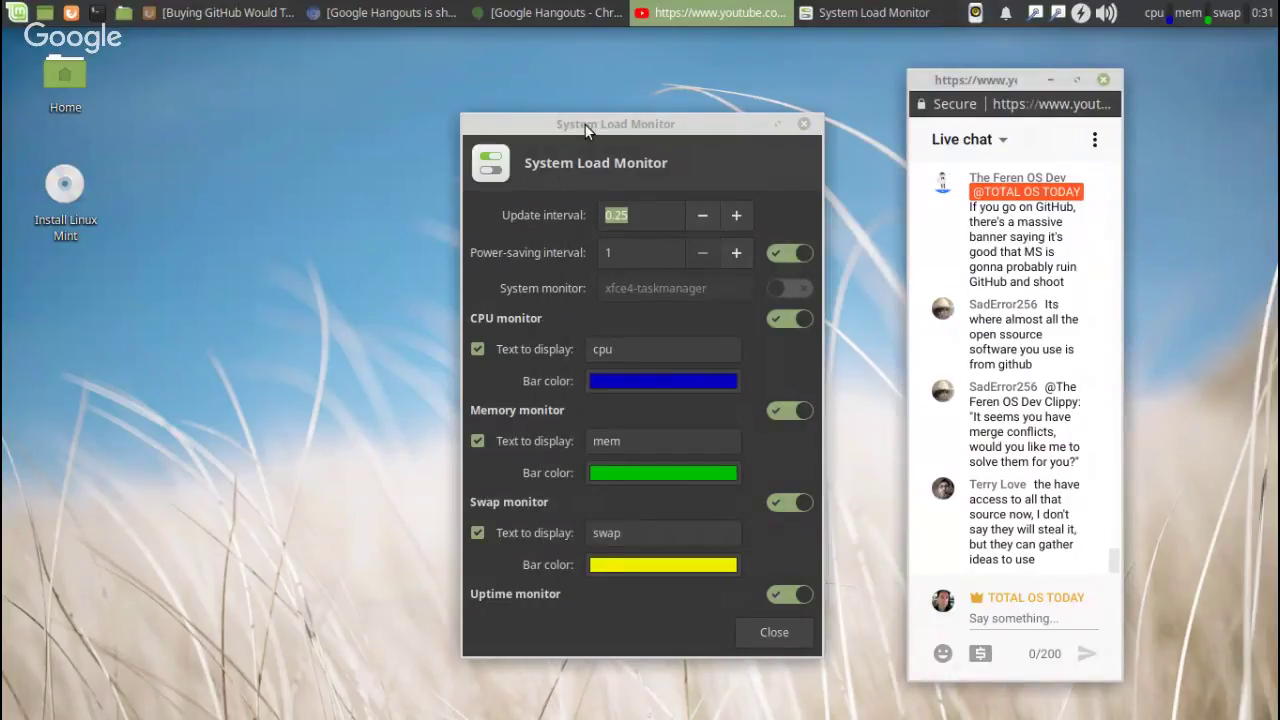
left_click_drag(586, 123, 517, 96)
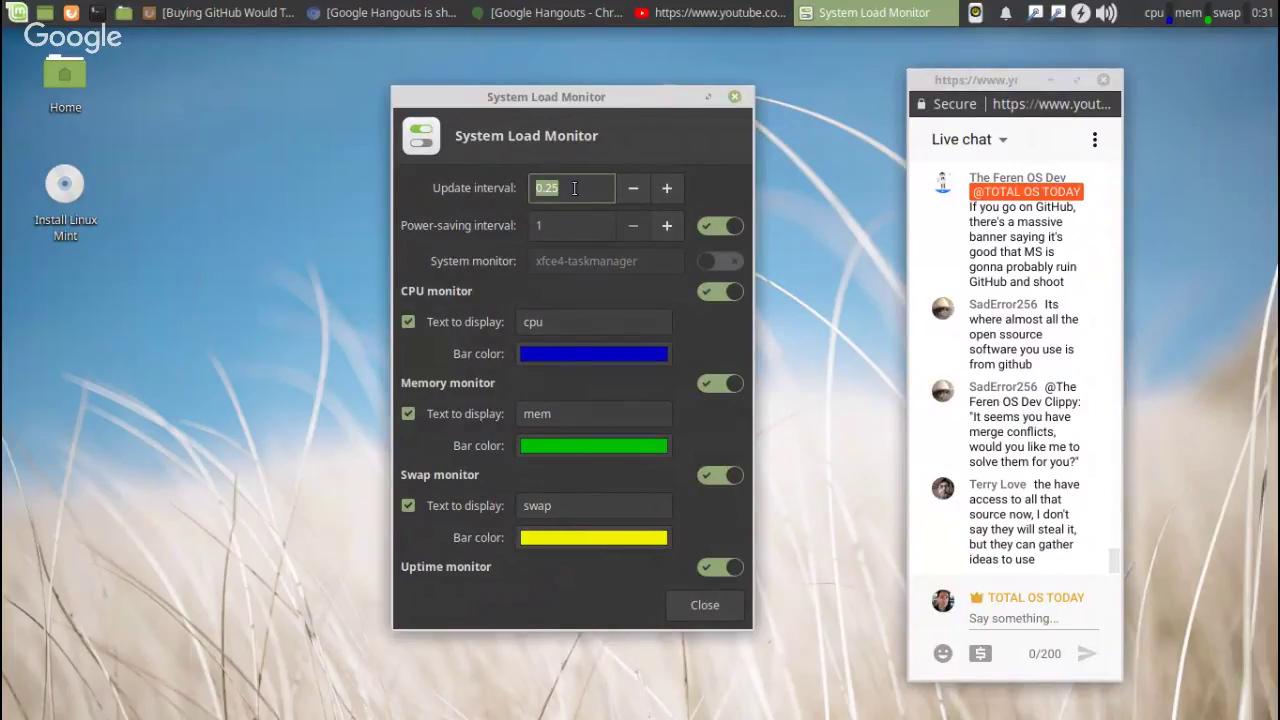
left_click(704, 605)
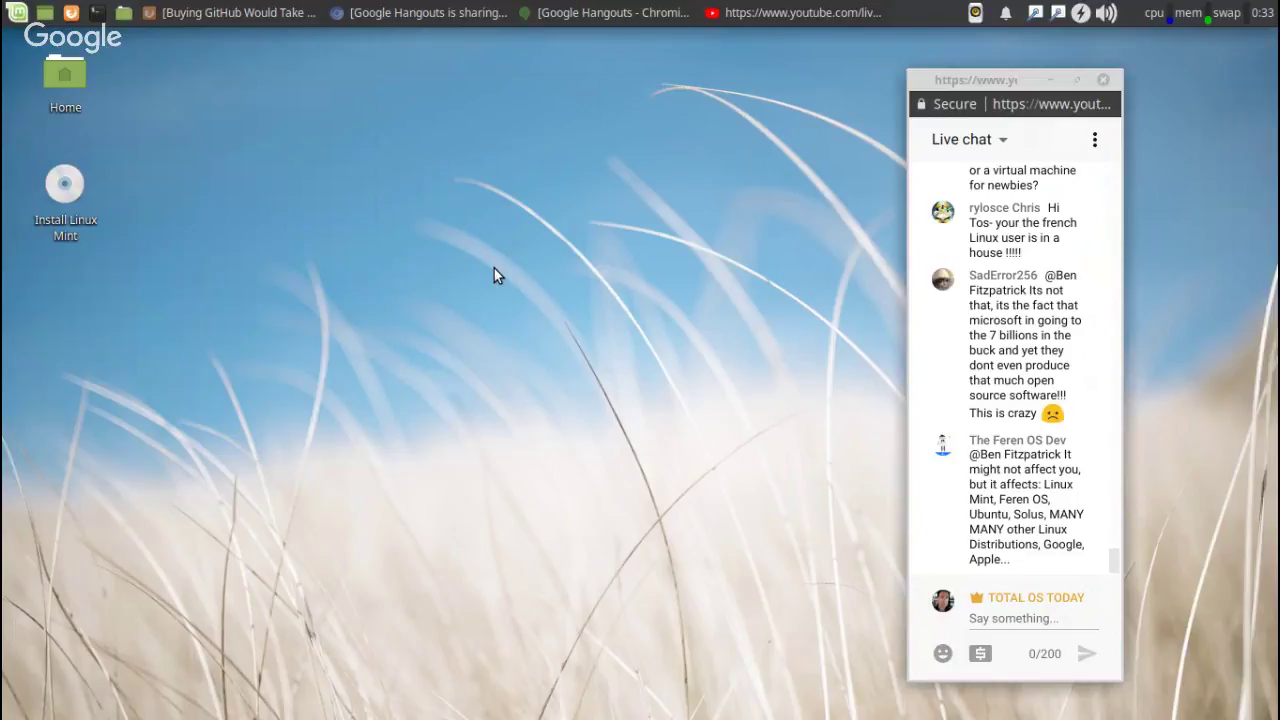
- Check the live chat, restore the Firefox window and close it together with both its tabs
left_click(997, 416)
scroll(1005, 410, "up", 1)
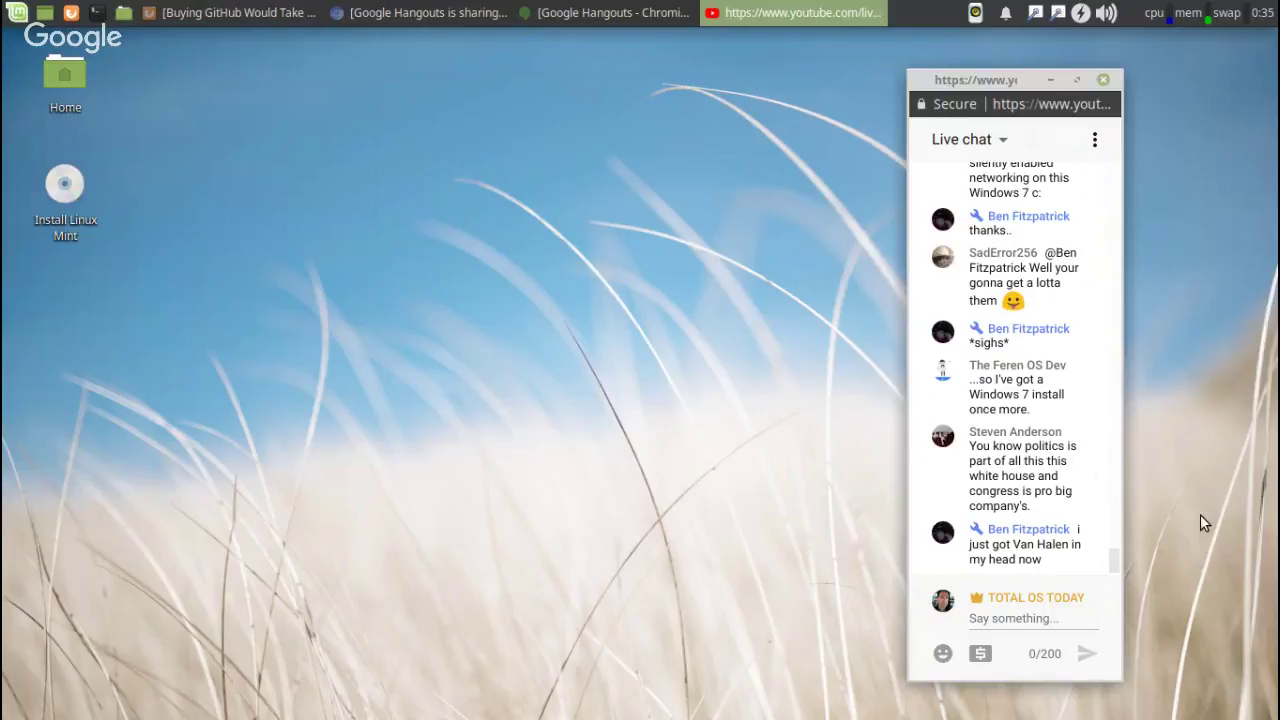
left_click(224, 12)
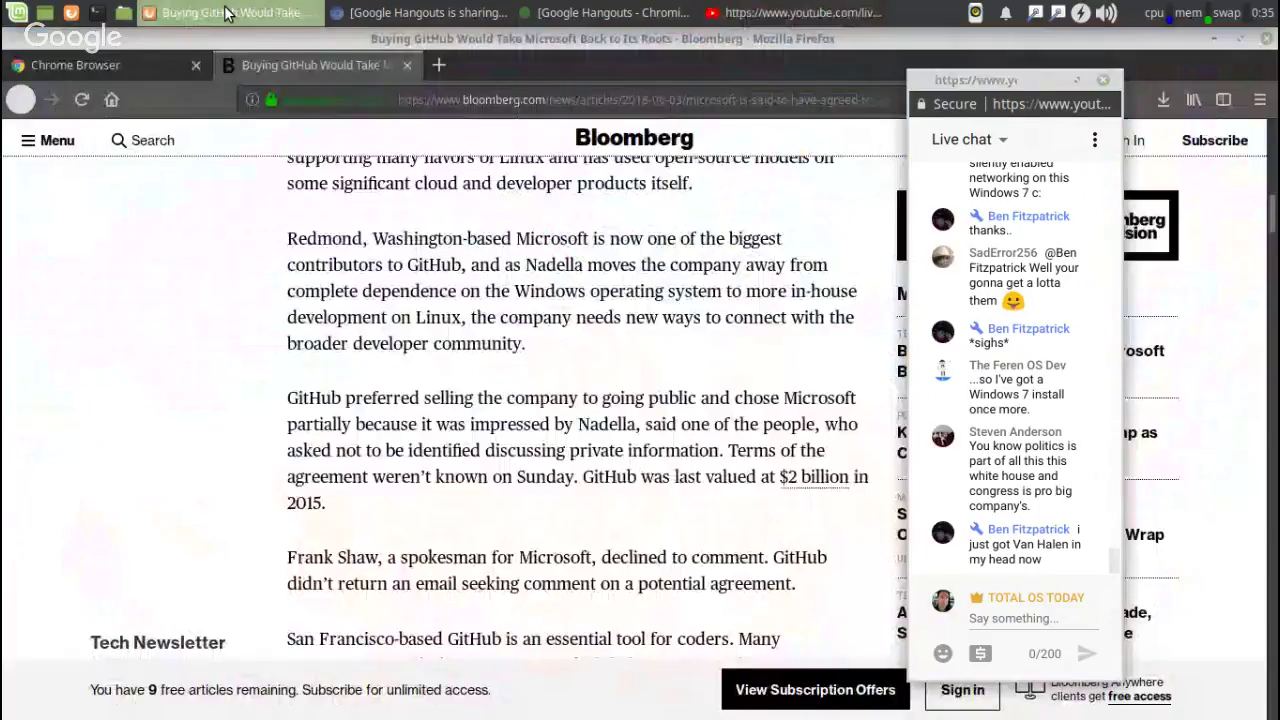
right_click(226, 12)
left_click(251, 274)
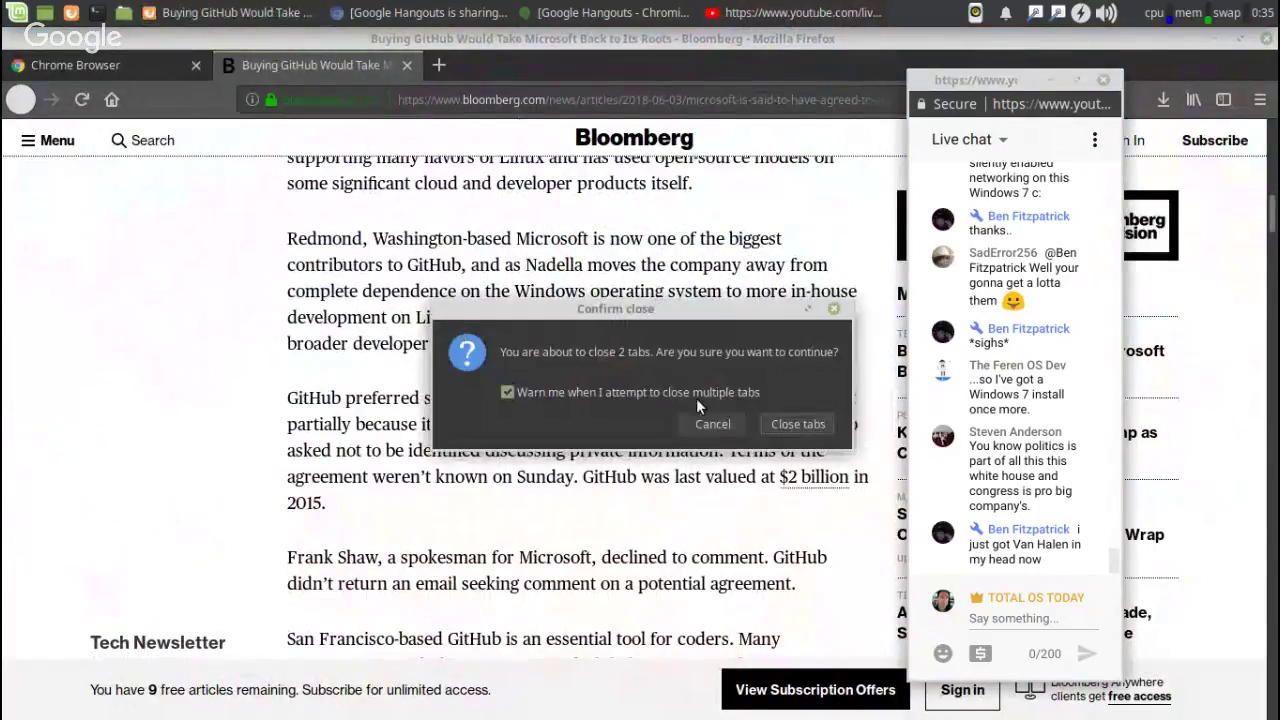
left_click(778, 423)
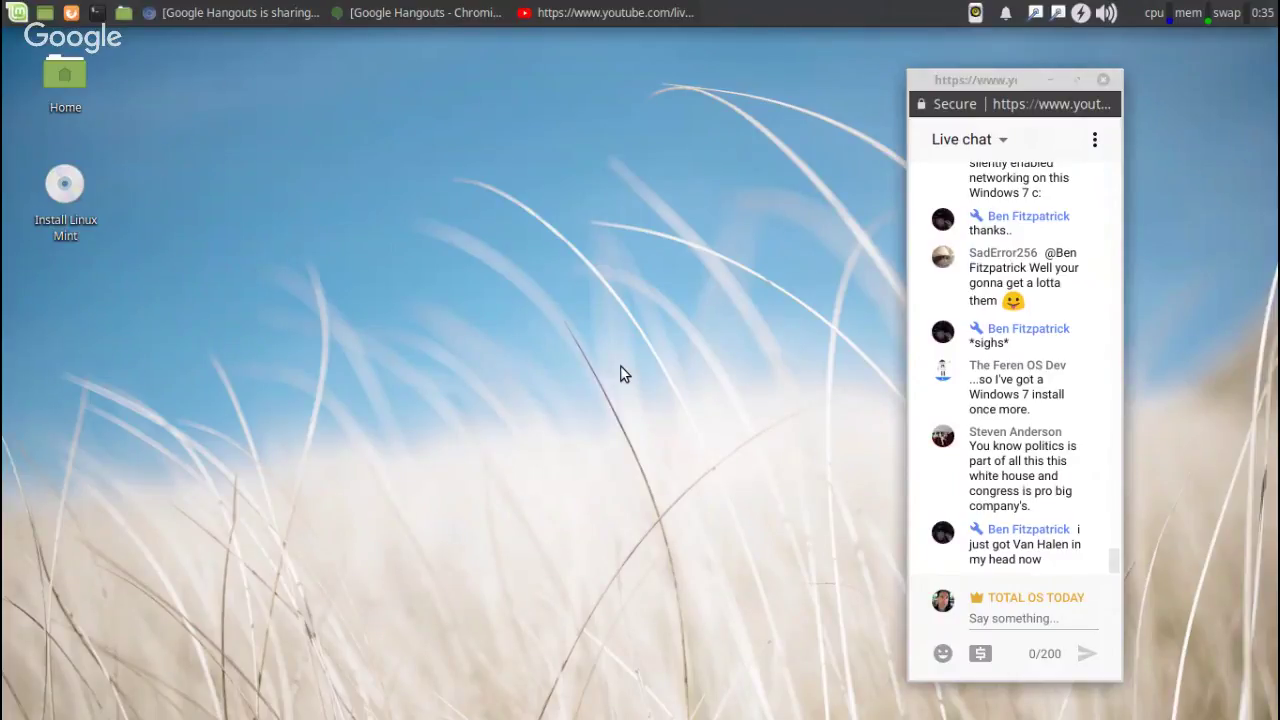
left_click(16, 12)
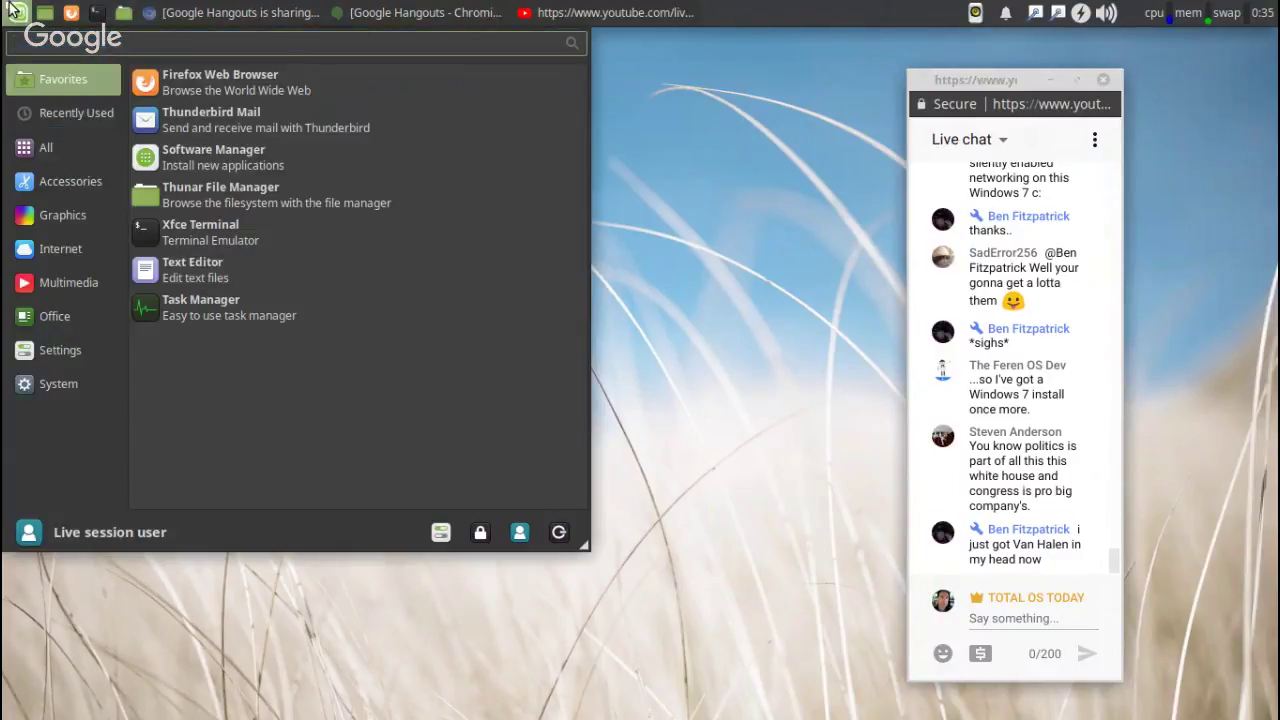
left_click(13, 8)
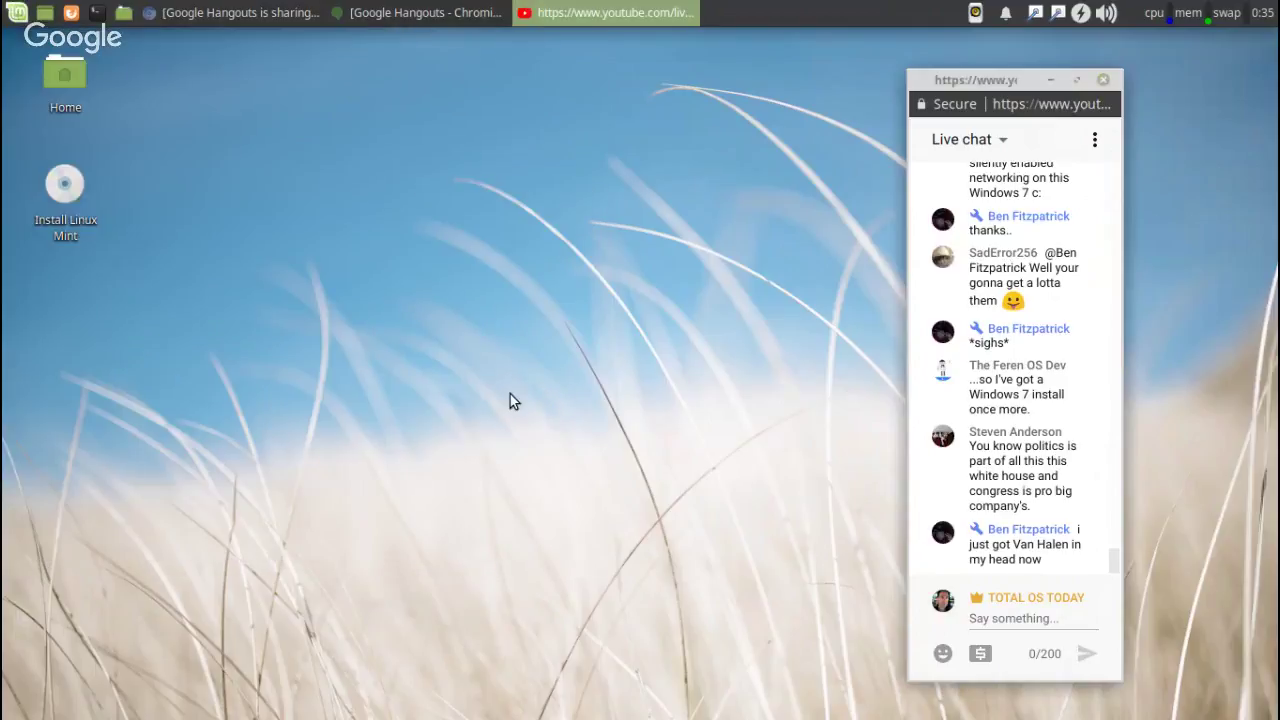
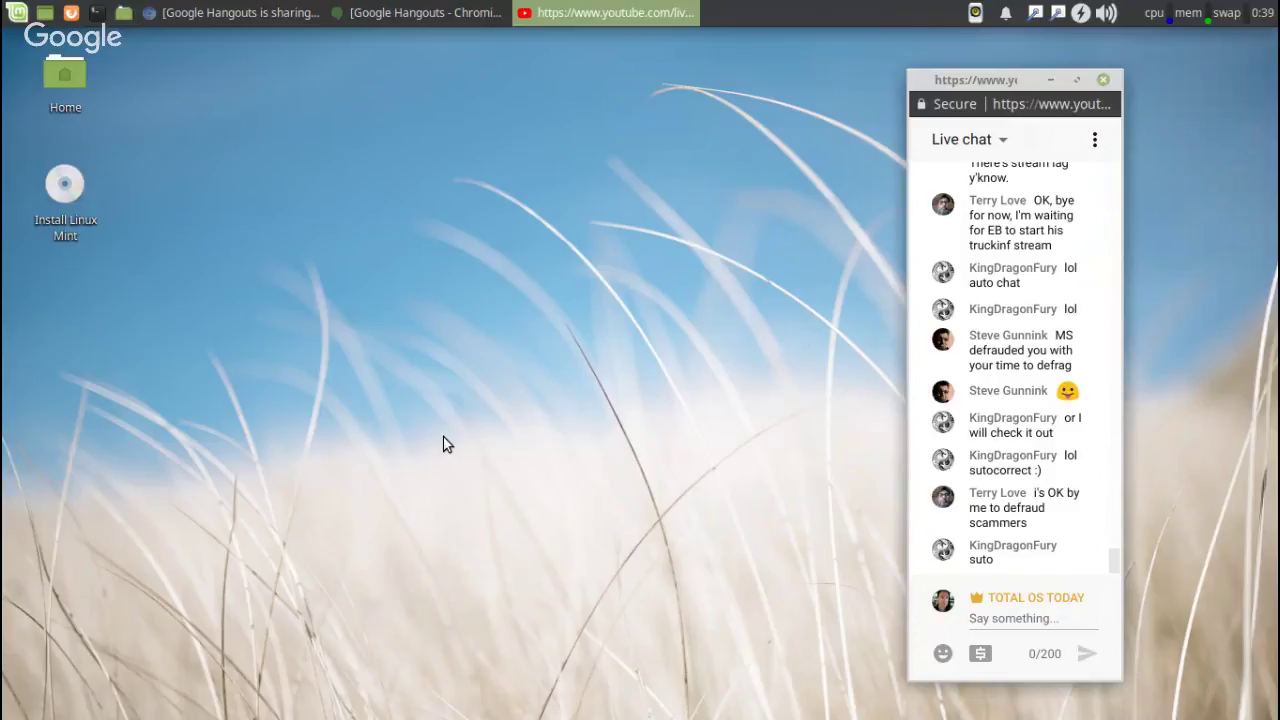
- Move the live chat aside, bring up the Google Hangouts window and stop the screen sharing
left_click_drag(980, 79, 1024, 68)
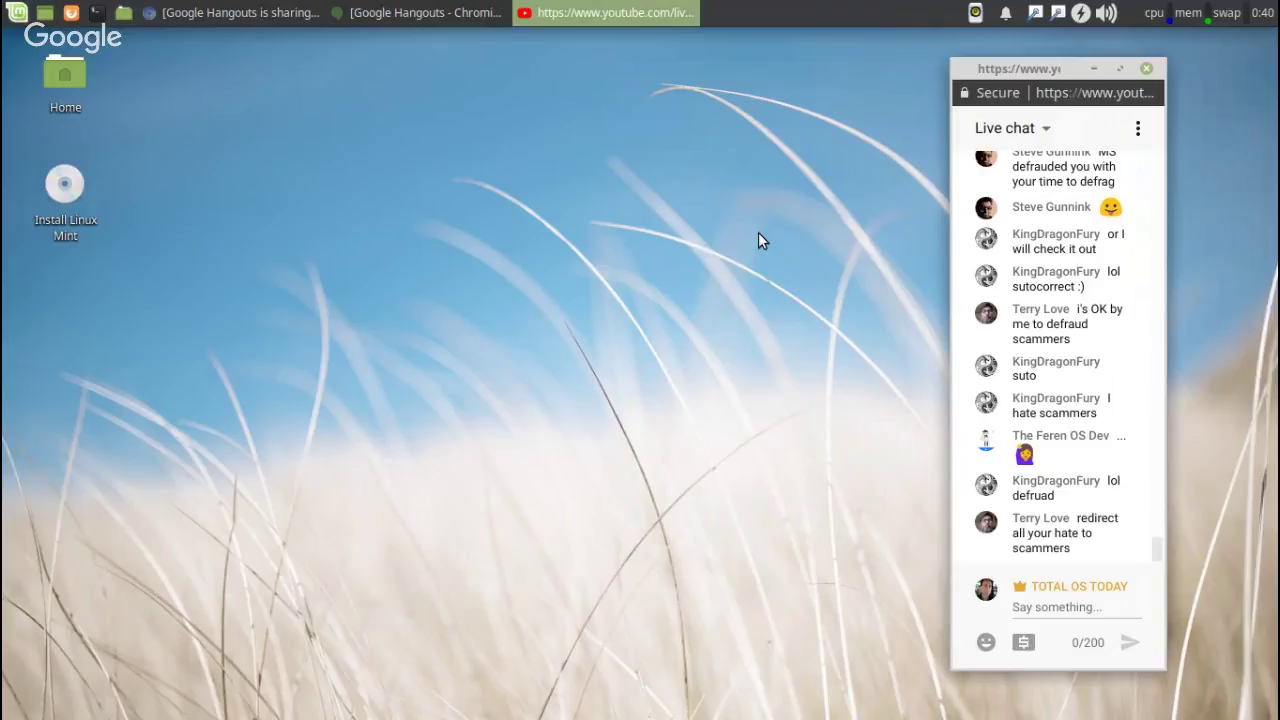
left_click(476, 16)
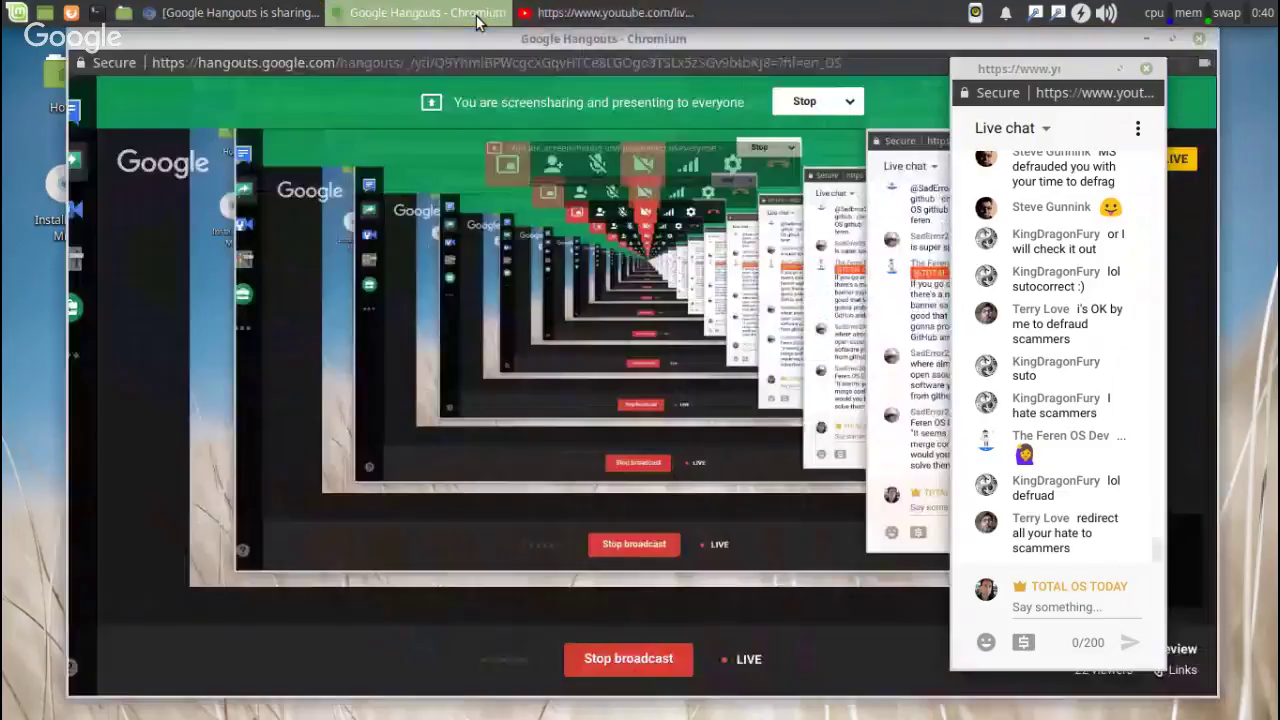
left_click(805, 102)
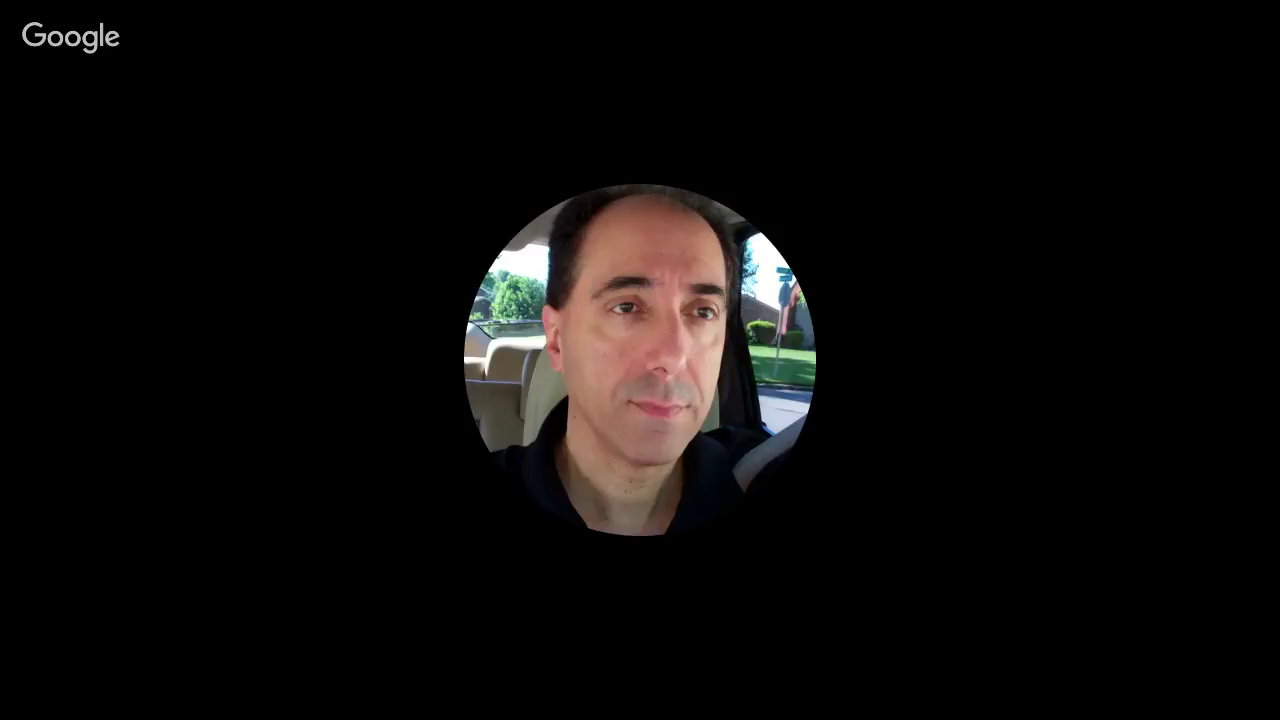